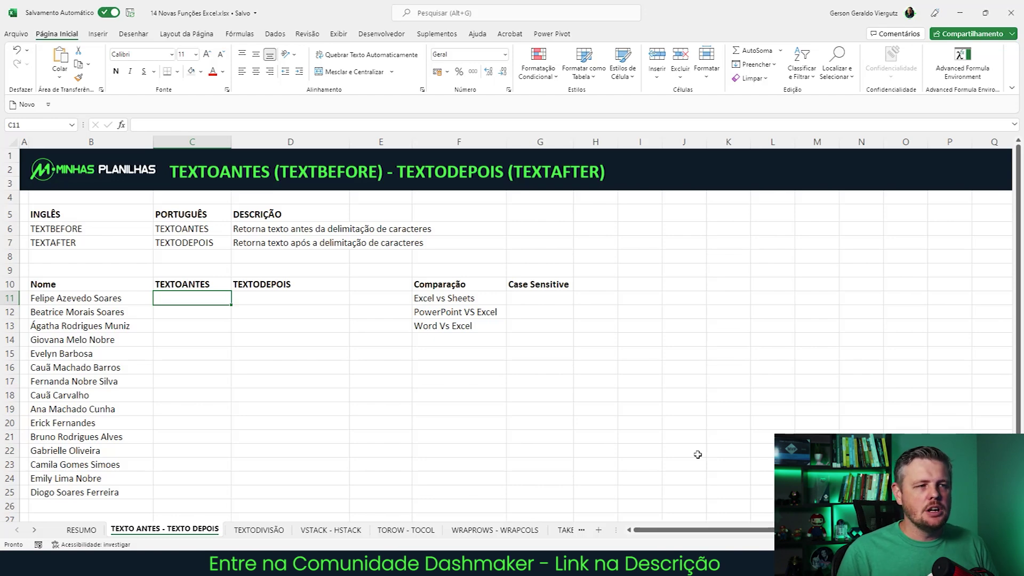
# Enter =TEXTOANTES(B11:B25;" ";1) in C11 to extract the text before the first space of each name
pyautogui.write('=')
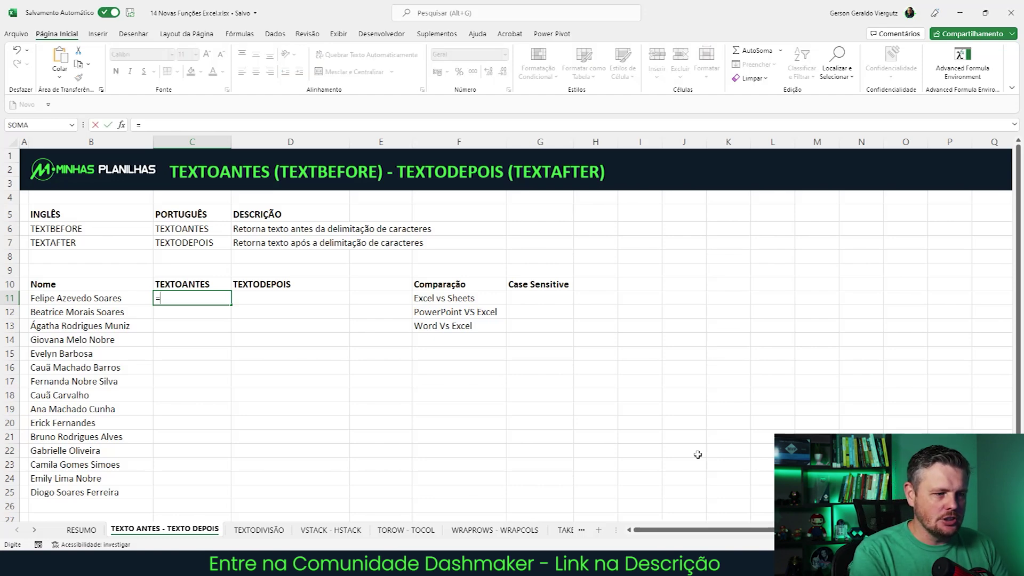
pyautogui.write('texto')
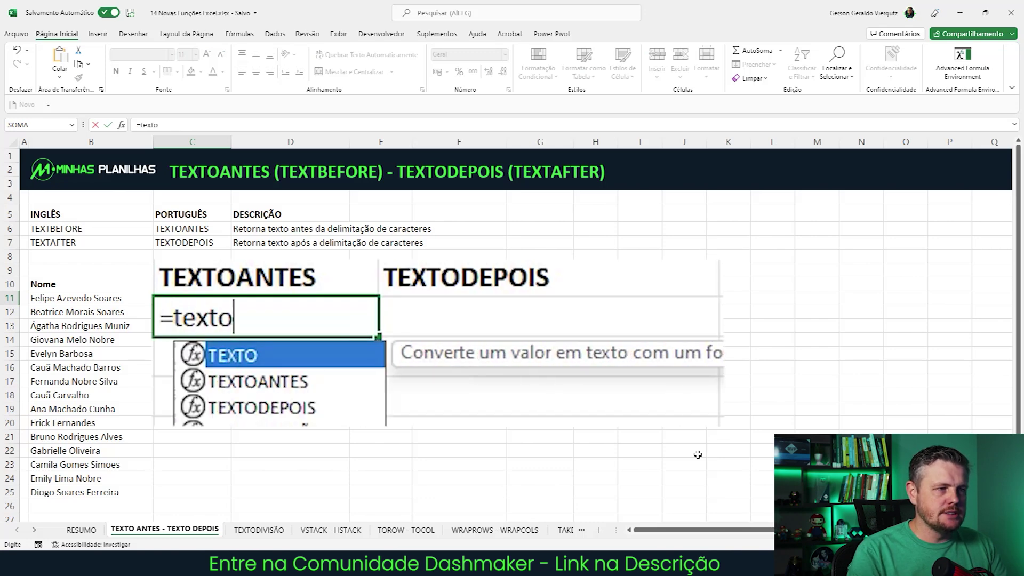
pyautogui.press('Down')
pyautogui.press('Tab')
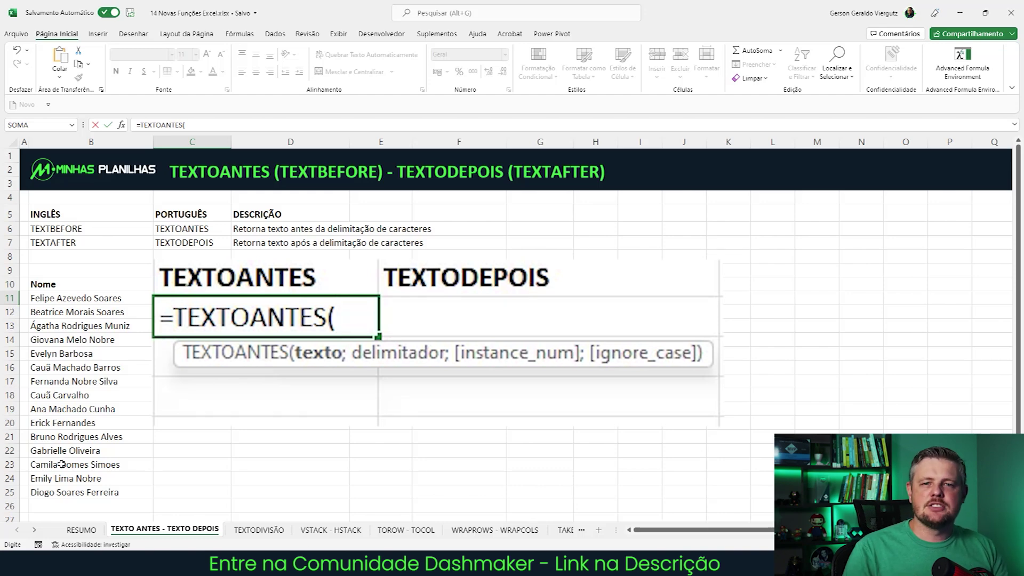
pyautogui.moveTo(72, 298); pyautogui.dragTo(68, 491)
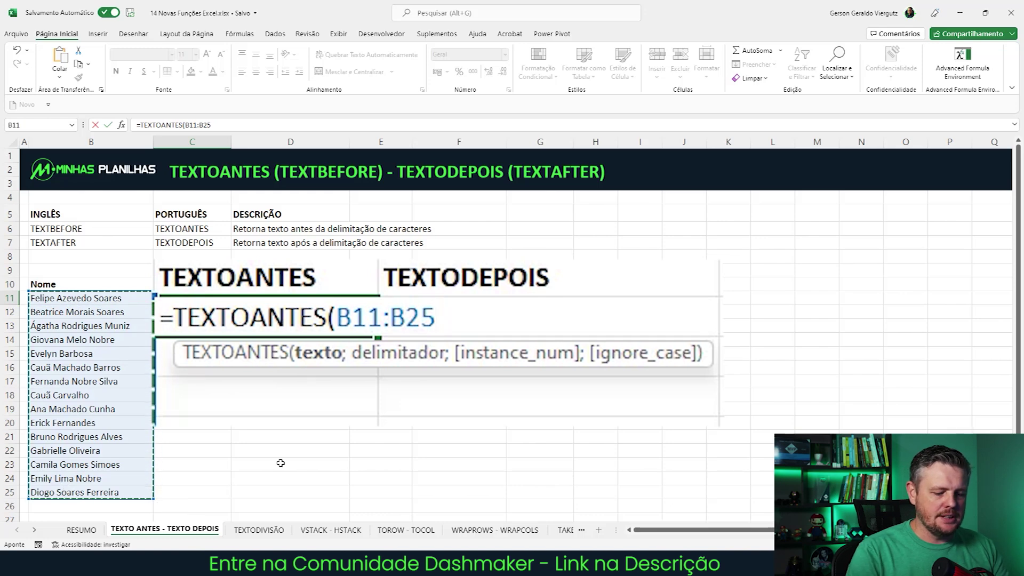
pyautogui.write(';')
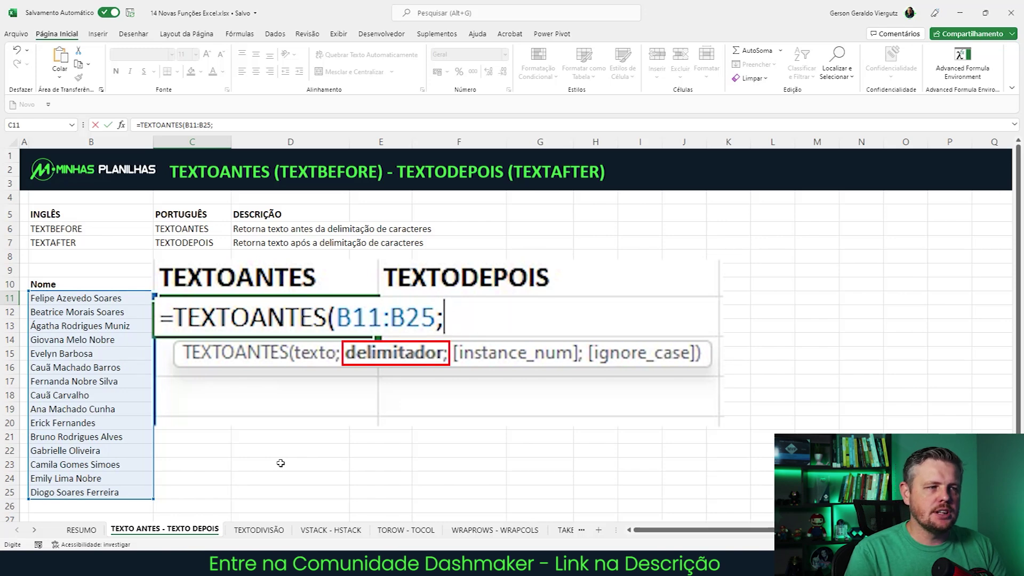
pyautogui.write('" "')
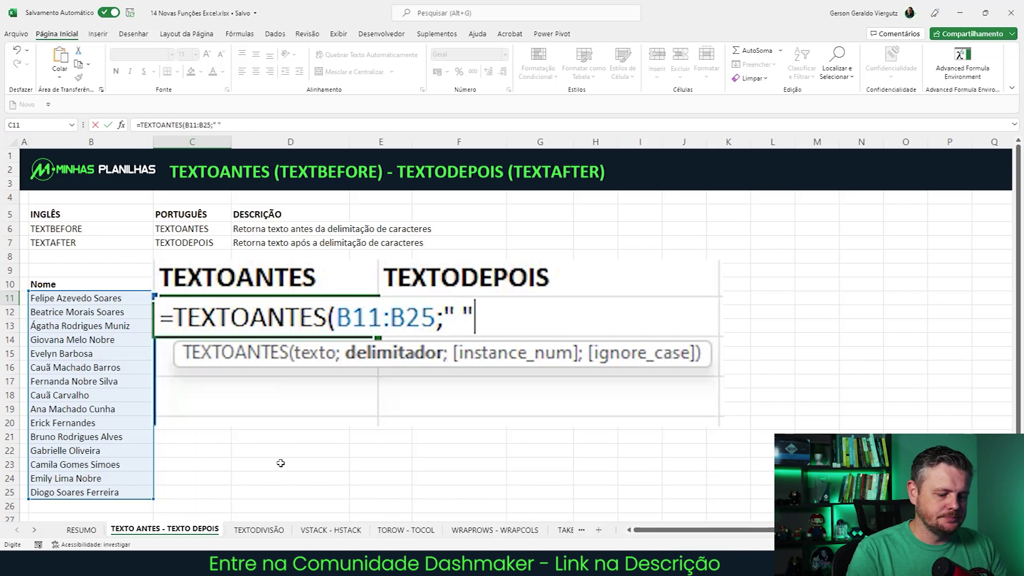
pyautogui.write(';')
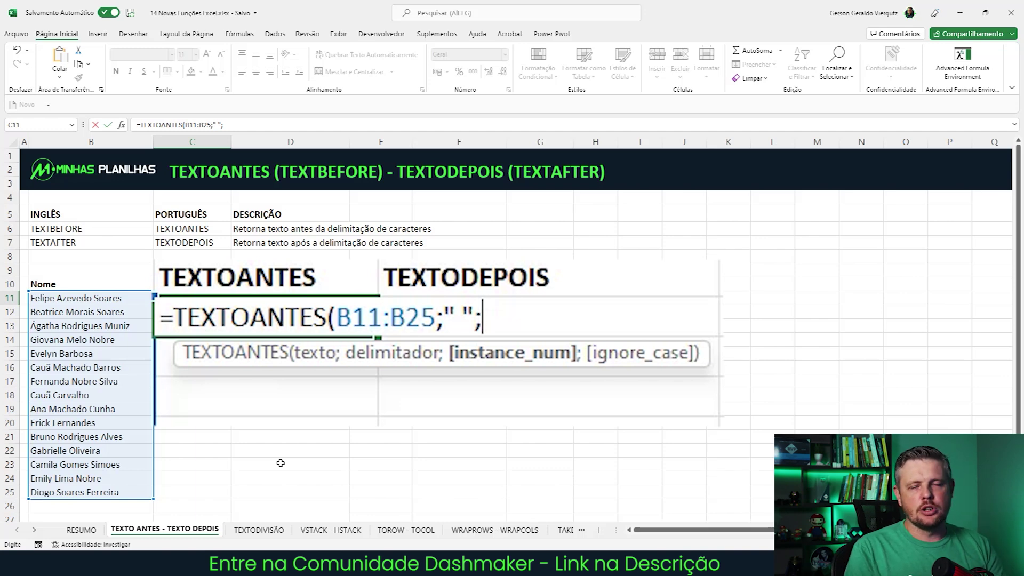
pyautogui.write('1')
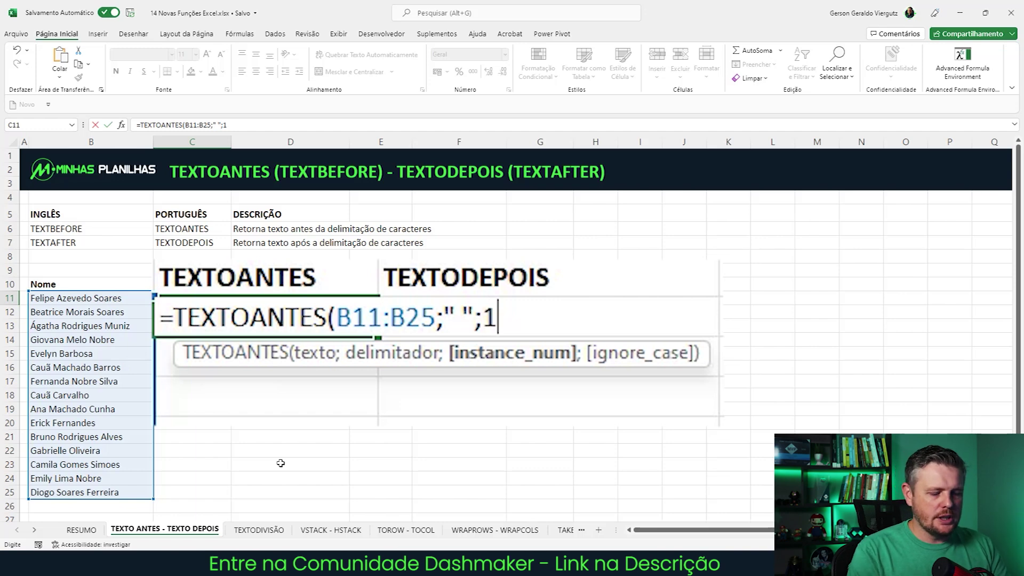
pyautogui.write(')')
pyautogui.press('Return')
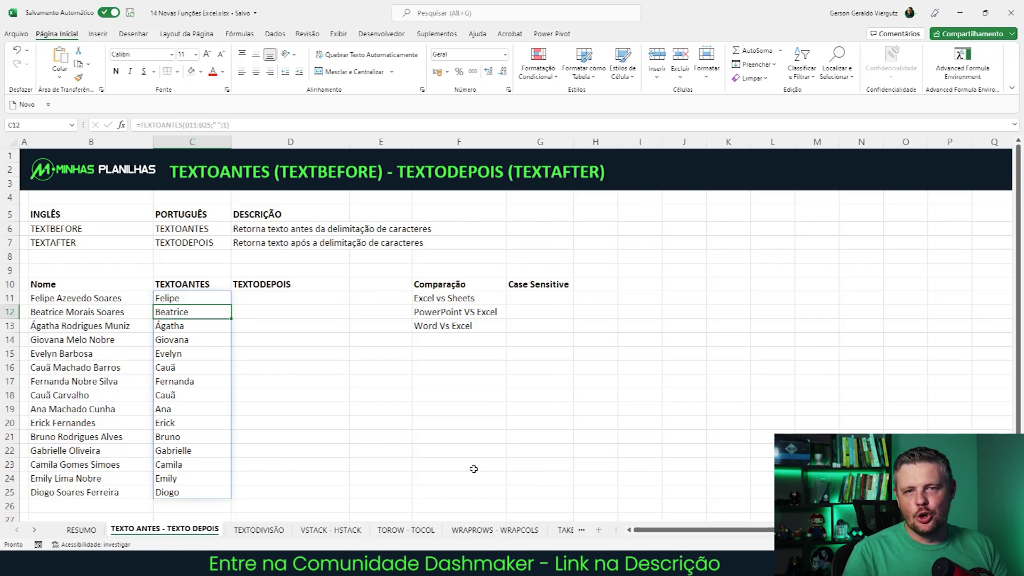
# Enter =TEXTODEPOIS(B11:B25;" ";2) in D11 to extract the text after the second space of each name
pyautogui.press('Up')
pyautogui.press('Right')
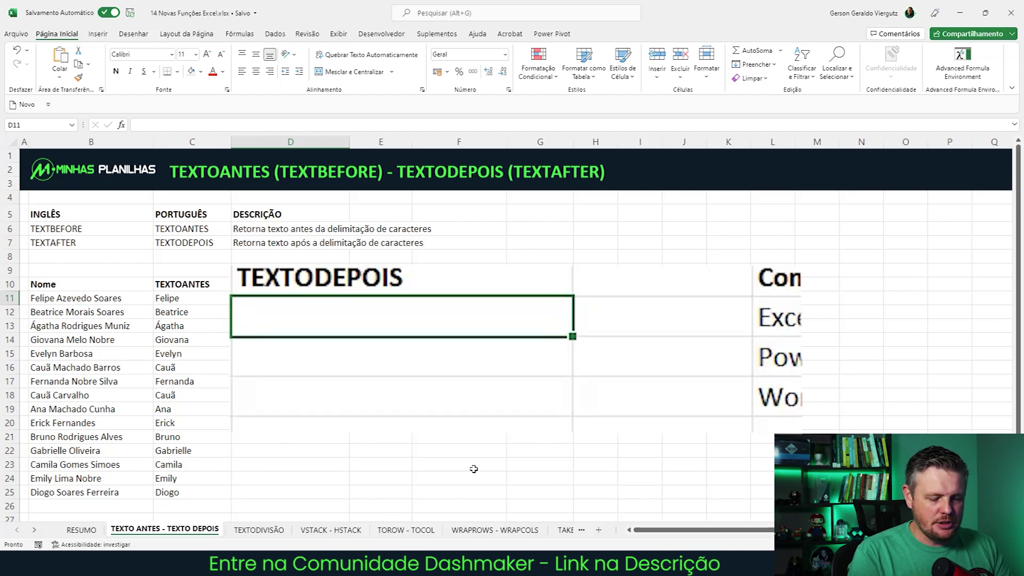
pyautogui.write('=texto')
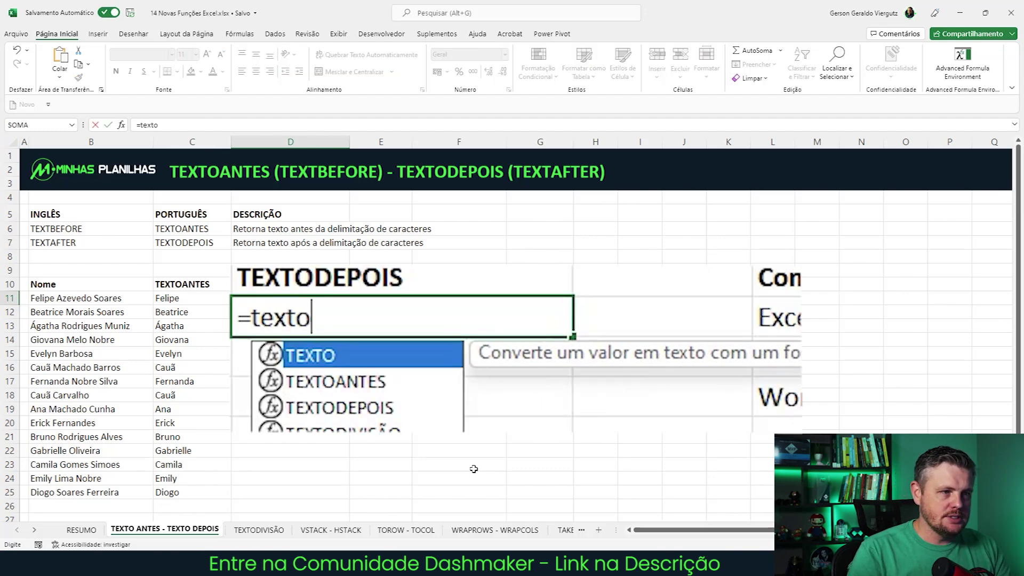
pyautogui.press('Down')
pyautogui.press('Down')
pyautogui.press('Tab')
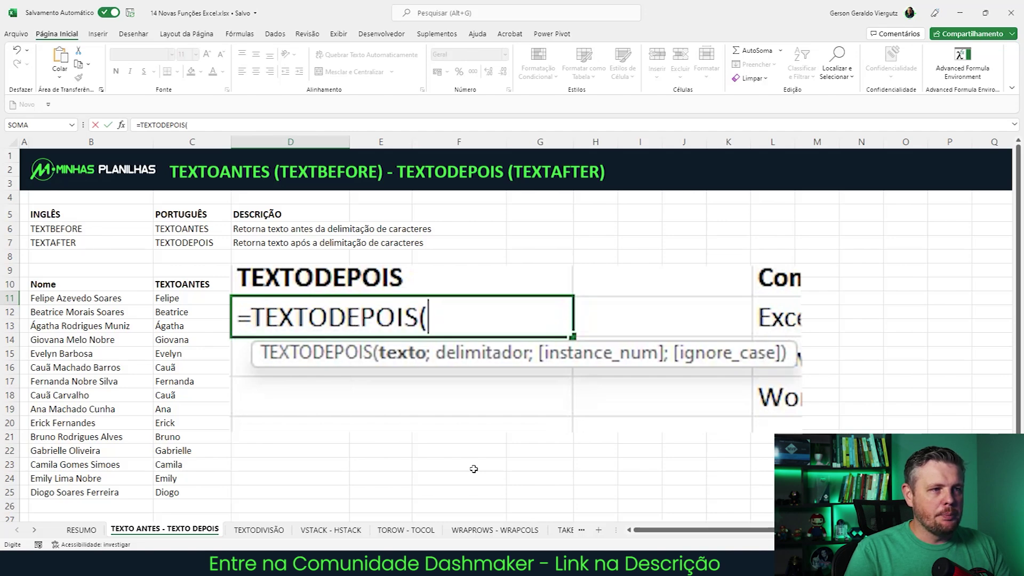
pyautogui.press('Left')
pyautogui.press('Left')
pyautogui.press('Left')
pyautogui.hotkey('shift', 'Down')
pyautogui.press('Right')
pyautogui.hotkey('shift', 'Down')
pyautogui.hotkey('shift', 'Down')
pyautogui.hotkey('shift', 'Down')
pyautogui.hotkey('shift', 'Down')
pyautogui.hotkey('shift', 'Down')
pyautogui.hotkey('shift', 'Down')
pyautogui.hotkey('shift', 'Down')
pyautogui.hotkey('shift', 'Down')
pyautogui.hotkey('shift', 'Down')
pyautogui.hotkey('shift', 'Down')
pyautogui.hotkey('shift', 'Down')
pyautogui.hotkey('shift', 'Down')
pyautogui.hotkey('shift', 'Down')
pyautogui.hotkey('shift', 'Down')
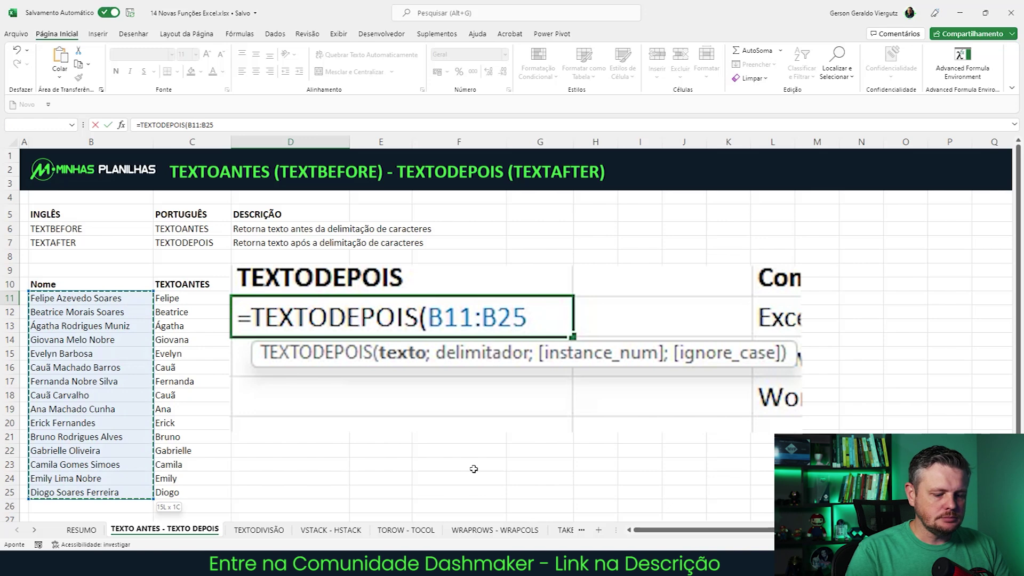
pyautogui.write(';" ";')
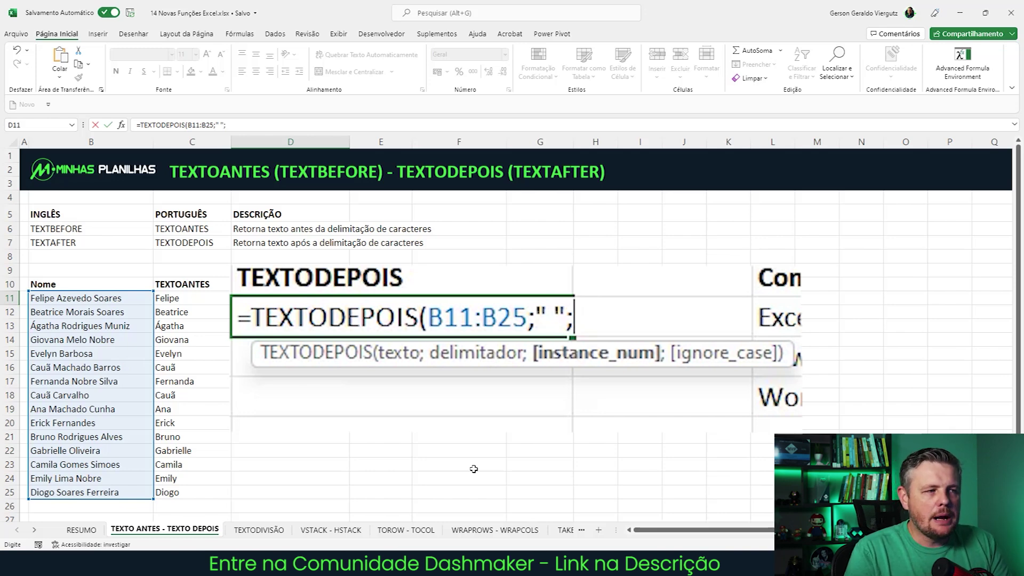
pyautogui.write('2')
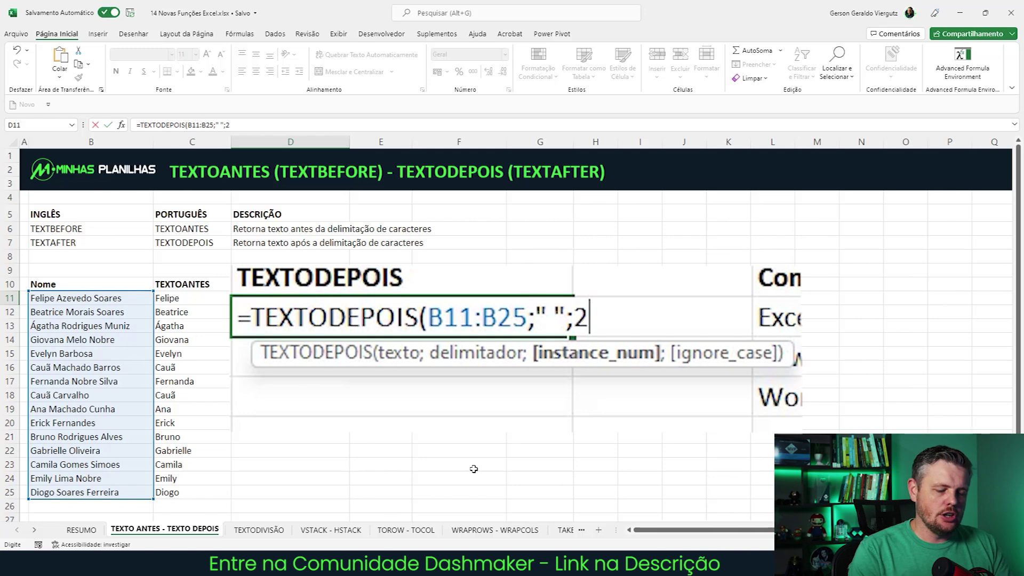
pyautogui.write(')')
pyautogui.press('Return')
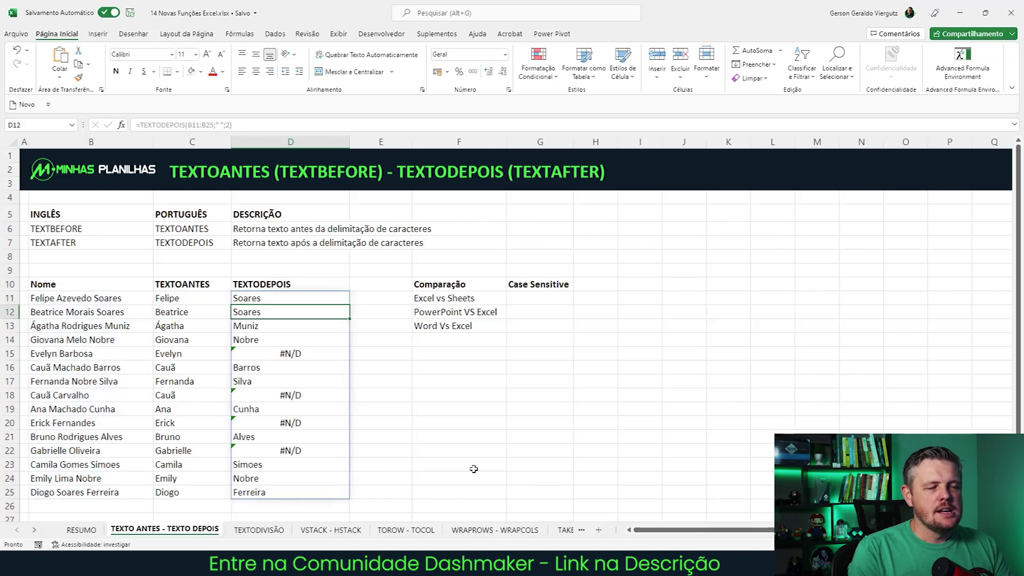
# Inspect the result for the two-word name in D15 and delete the TEXTODEPOIS formula from D11
pyautogui.click(305, 355)
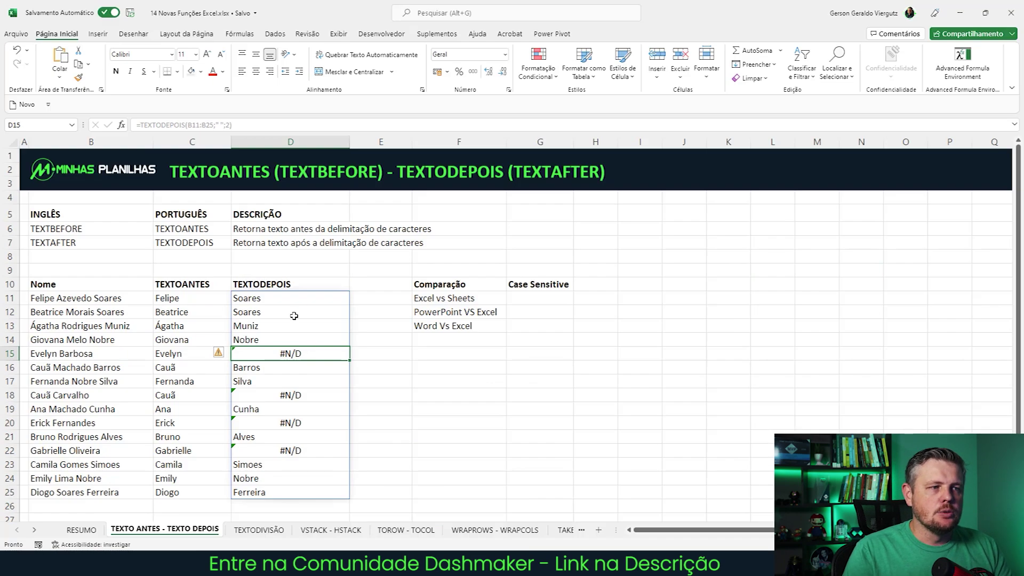
pyautogui.click(572, 251)
pyautogui.click(559, 220)
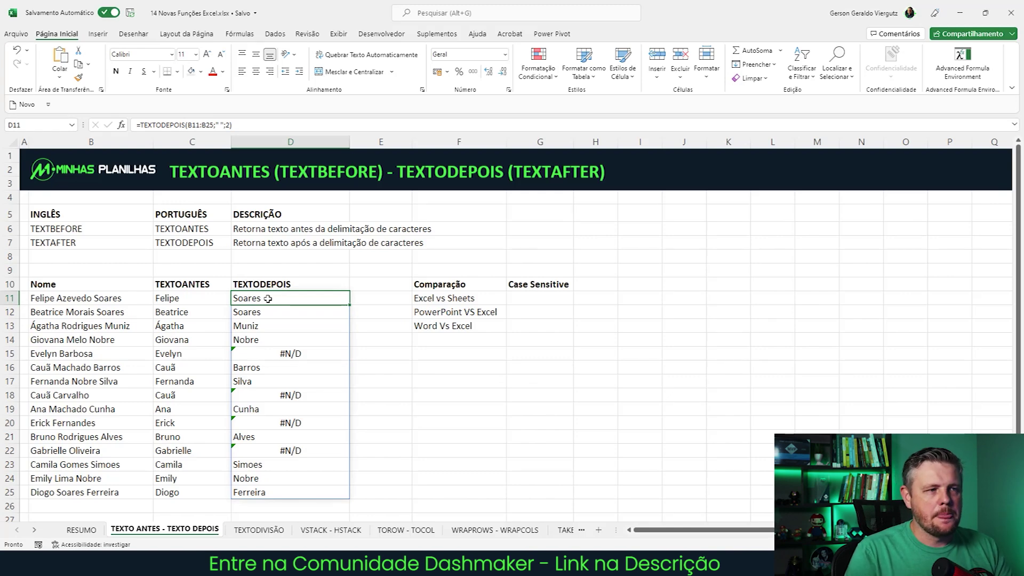
pyautogui.press('Delete')
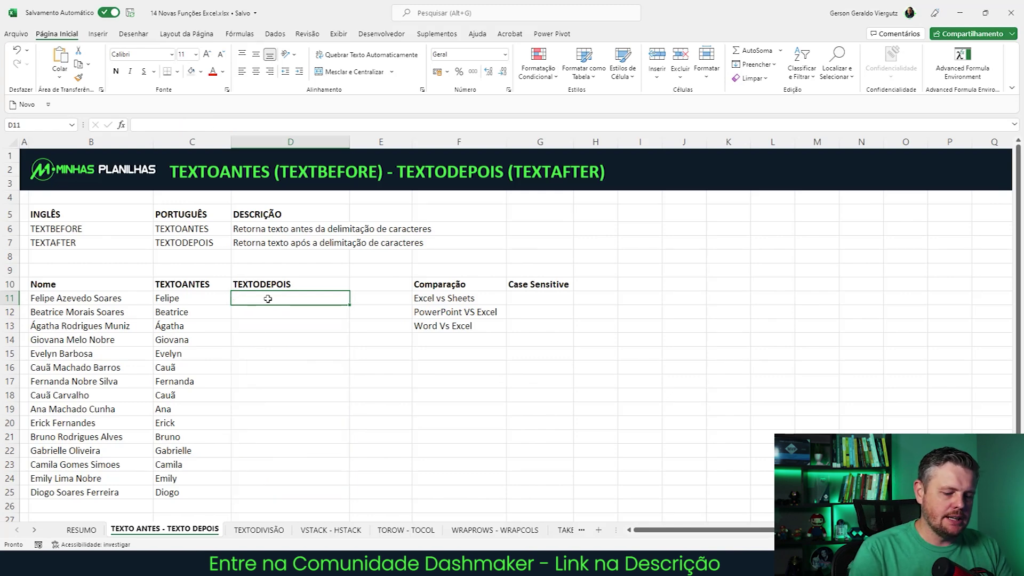
# Enter =TEXTODEPOIS(B11:B25;" ";-1) in D11 to extract the text after the last space of each name
pyautogui.write('=texto')
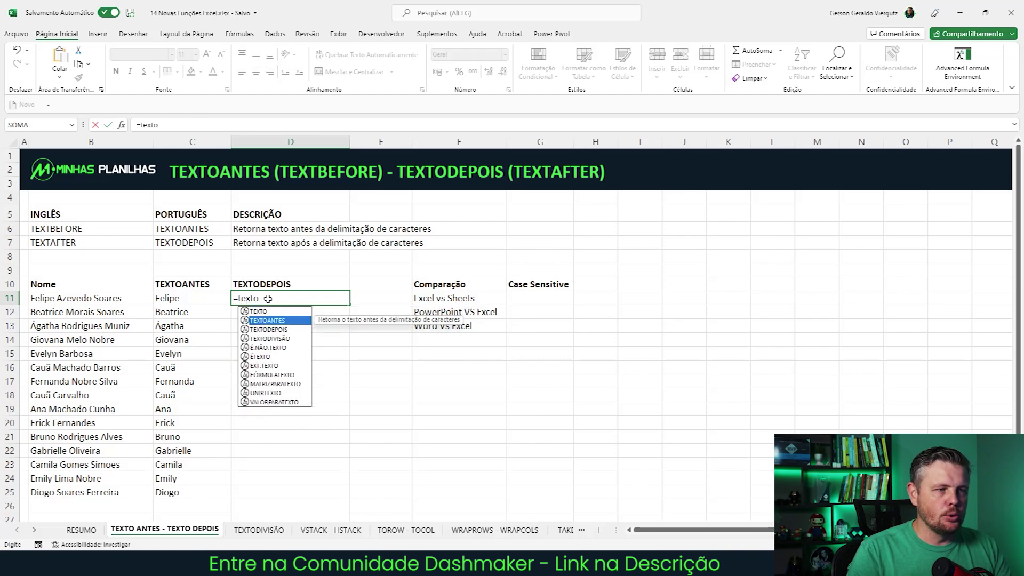
pyautogui.press('Down')
pyautogui.press('Tab')
pyautogui.press('Left')
pyautogui.press('Left')
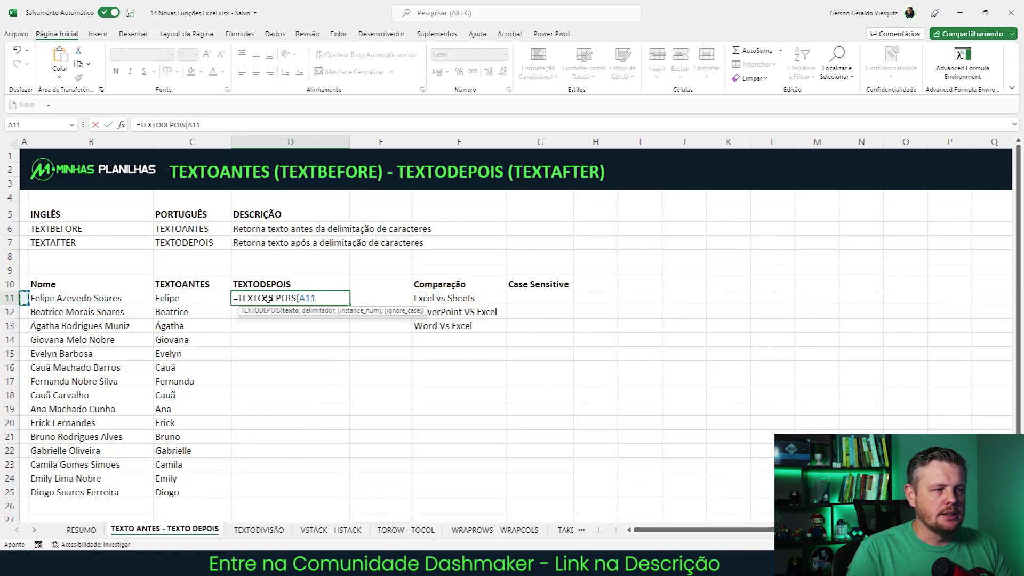
pyautogui.hotkey('shift', 'Down')
pyautogui.hotkey('shift', 'Down')
pyautogui.hotkey('shift', 'Down')
pyautogui.hotkey('shift', 'Down')
pyautogui.hotkey('shift', 'Down')
pyautogui.hotkey('shift', 'Down')
pyautogui.hotkey('shift', 'Down')
pyautogui.hotkey('shift', 'Down')
pyautogui.hotkey('shift', 'Down')
pyautogui.hotkey('shift', 'Down')
pyautogui.hotkey('shift', 'Down')
pyautogui.hotkey('shift', 'Down')
pyautogui.hotkey('shift', 'Down')
pyautogui.hotkey('shift', 'Down')
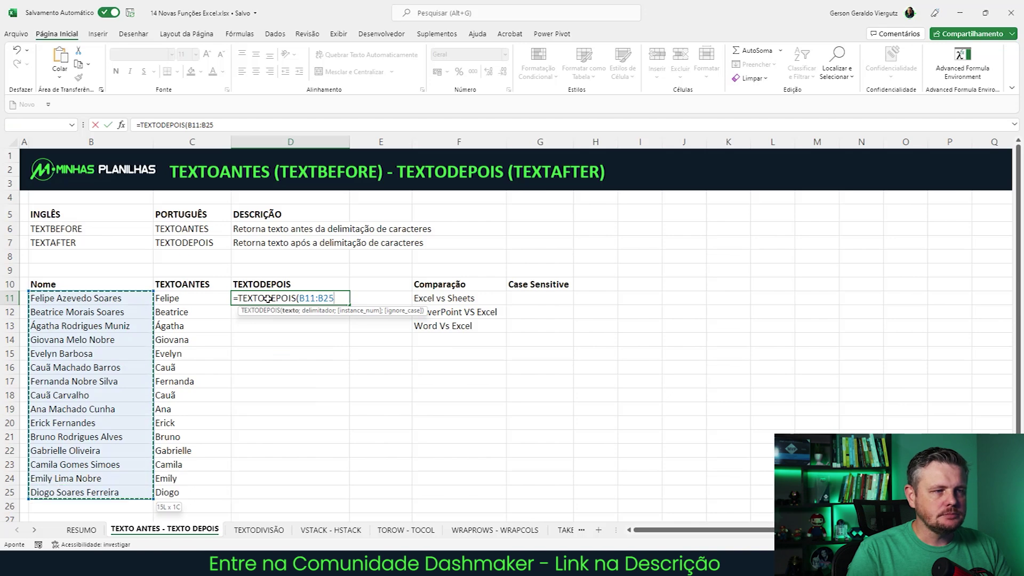
pyautogui.write(';" "')
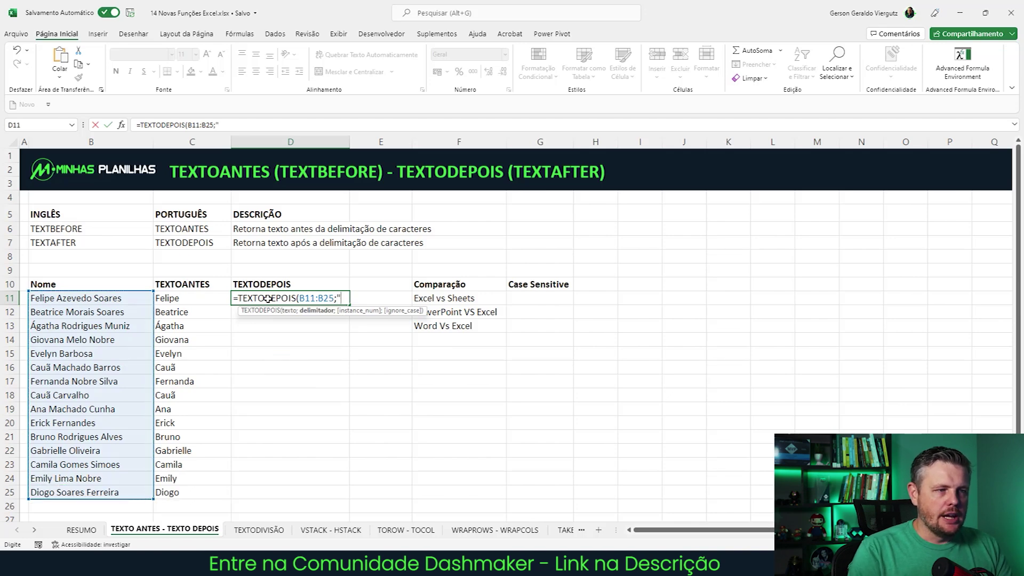
pyautogui.write(';-')
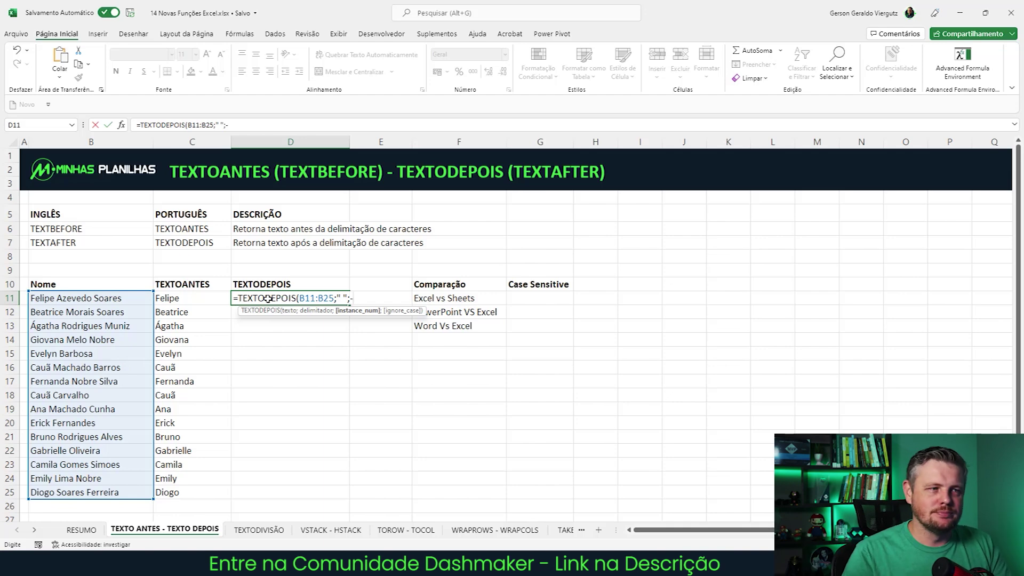
pyautogui.write(')')
pyautogui.press('Return')
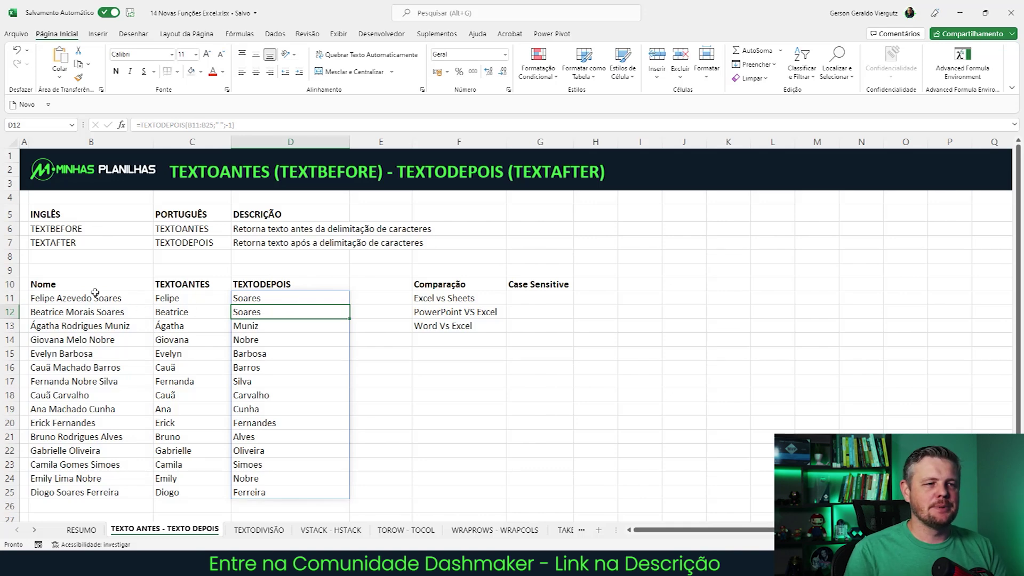
# Enter =TEXTOANTES(F11:F13;" vs ";1) in G11 under Case Sensitive to extract the text before the delimiter in each comparison
pyautogui.click(272, 326)
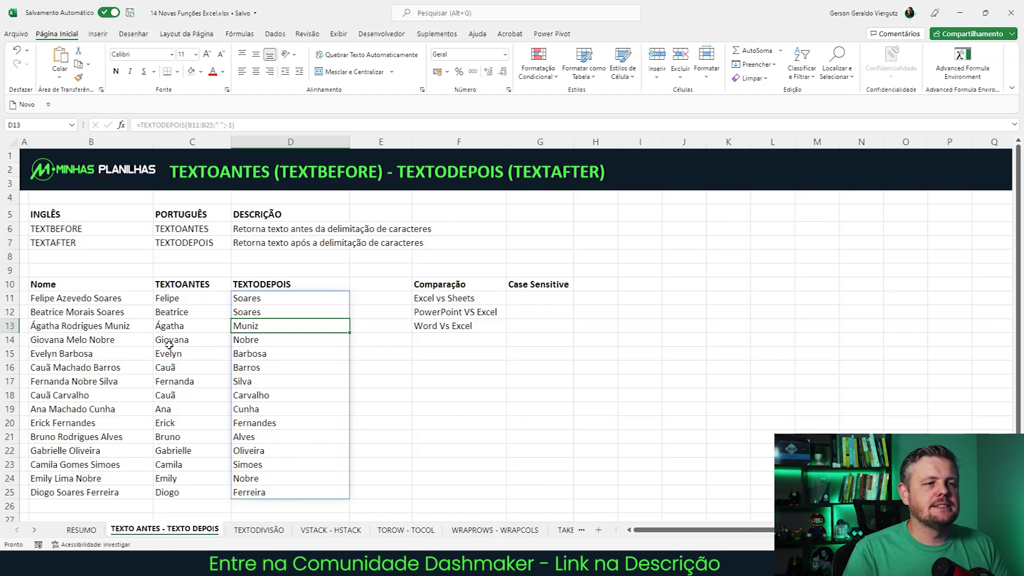
pyautogui.press('Right')
pyautogui.press('Right')
pyautogui.press('Right')
pyautogui.press('Up')
pyautogui.press('Up')
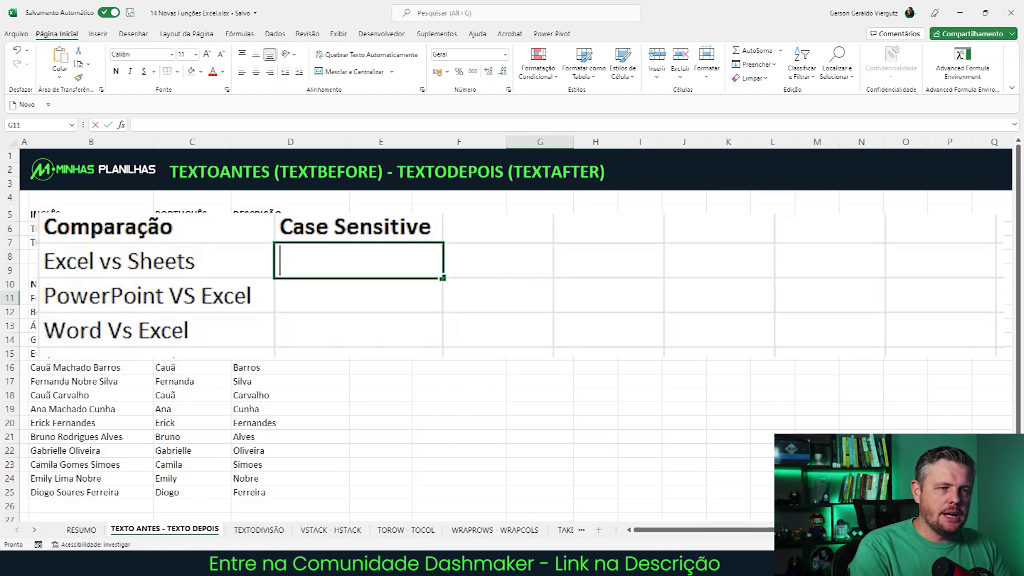
pyautogui.write('=texto')
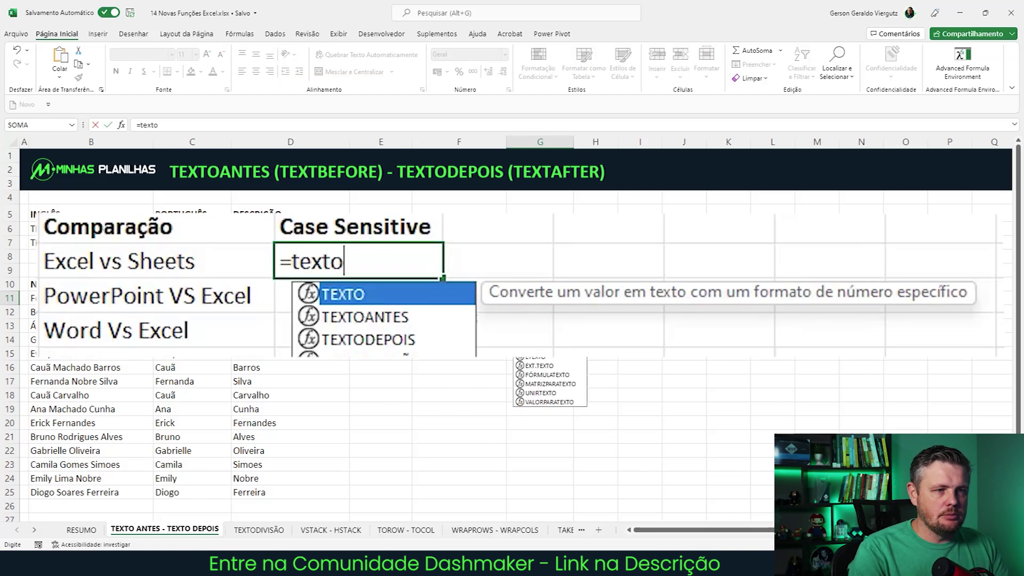
pyautogui.press('Down')
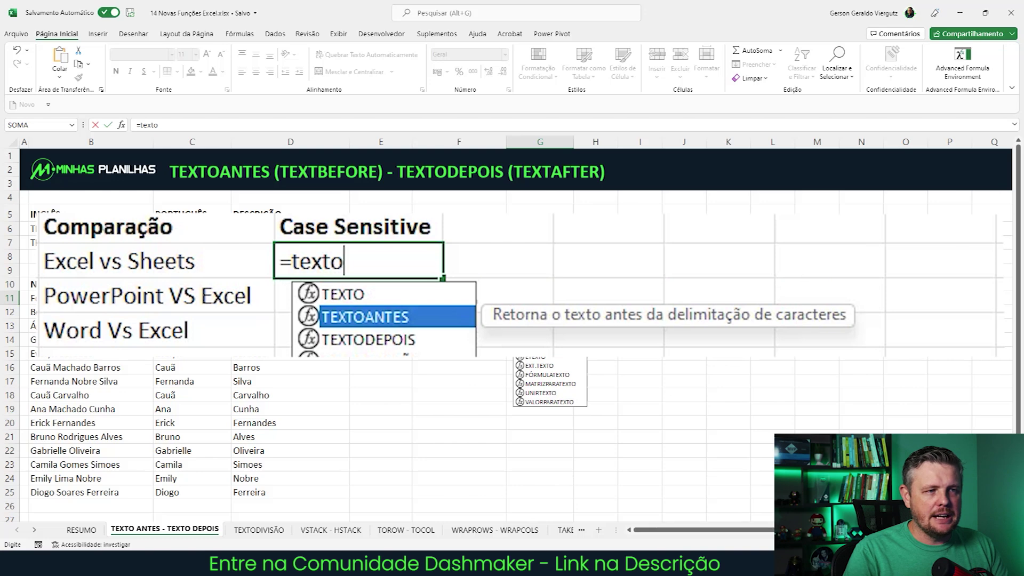
pyautogui.press('Tab')
pyautogui.moveTo(133, 261); pyautogui.dragTo(149, 331)
pyautogui.write(';')
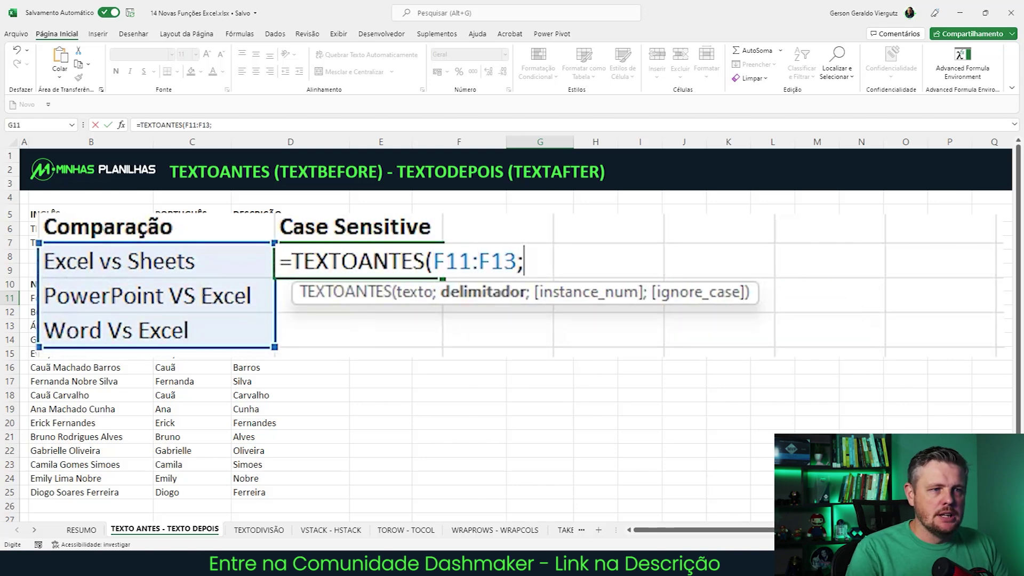
pyautogui.write('" vs ')
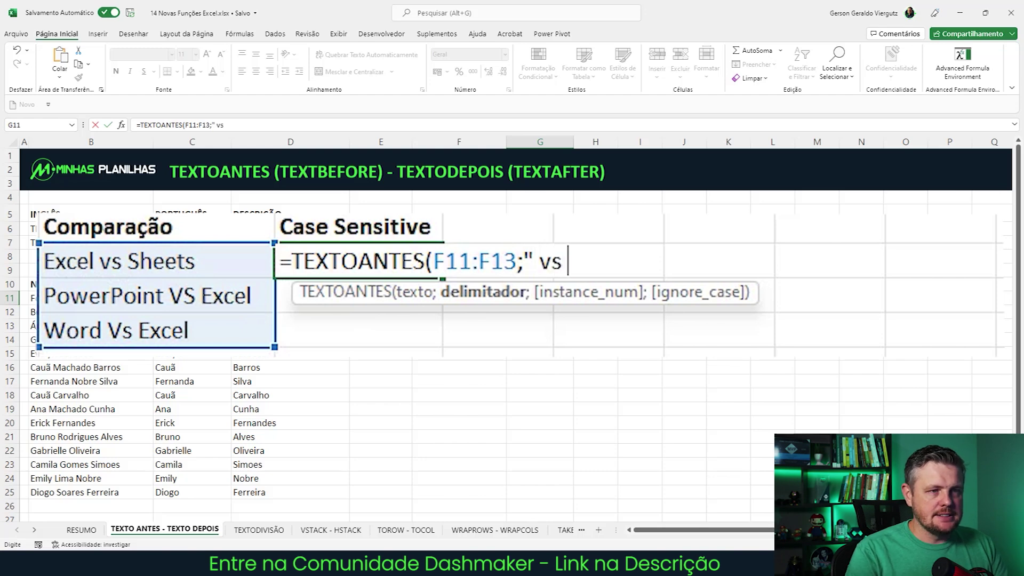
pyautogui.write('"')
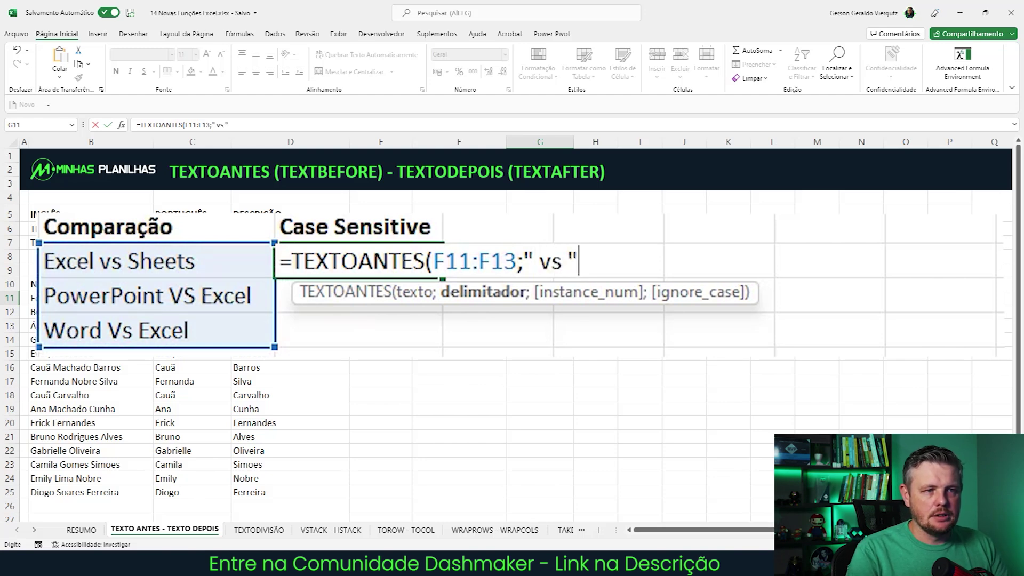
pyautogui.write(';1´)')
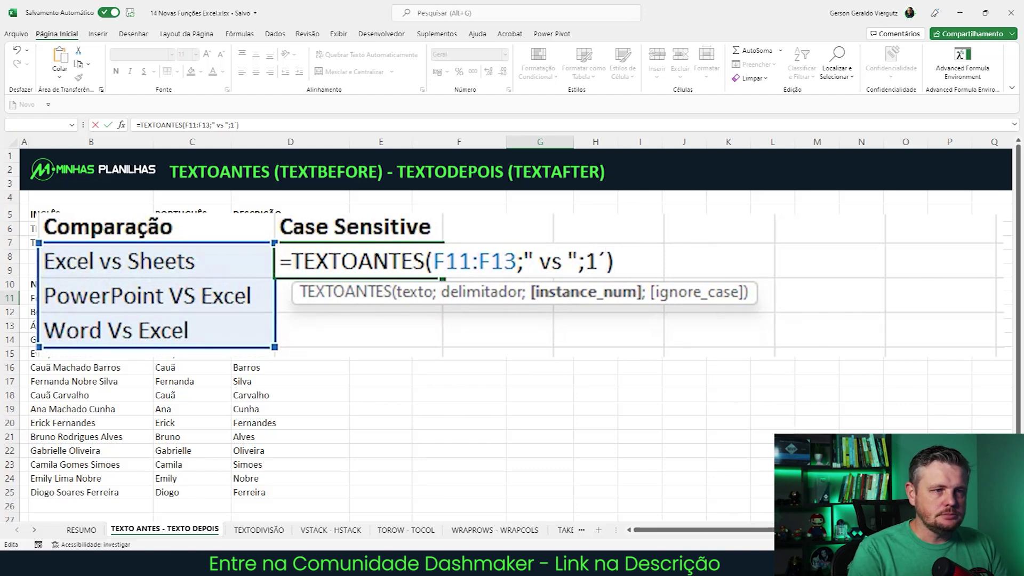
pyautogui.press('BackSpace')
pyautogui.press('Return')
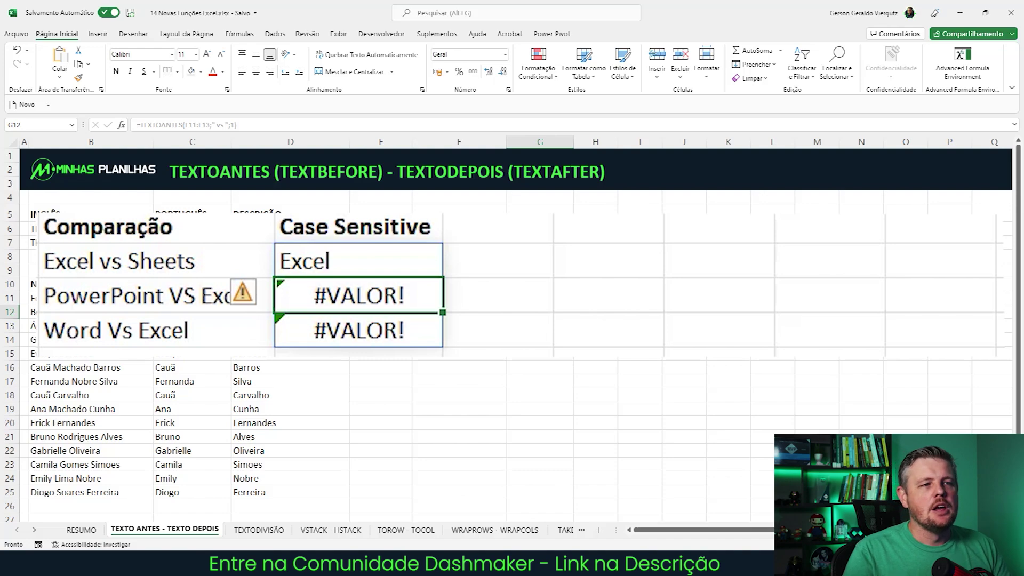
pyautogui.press('Left')
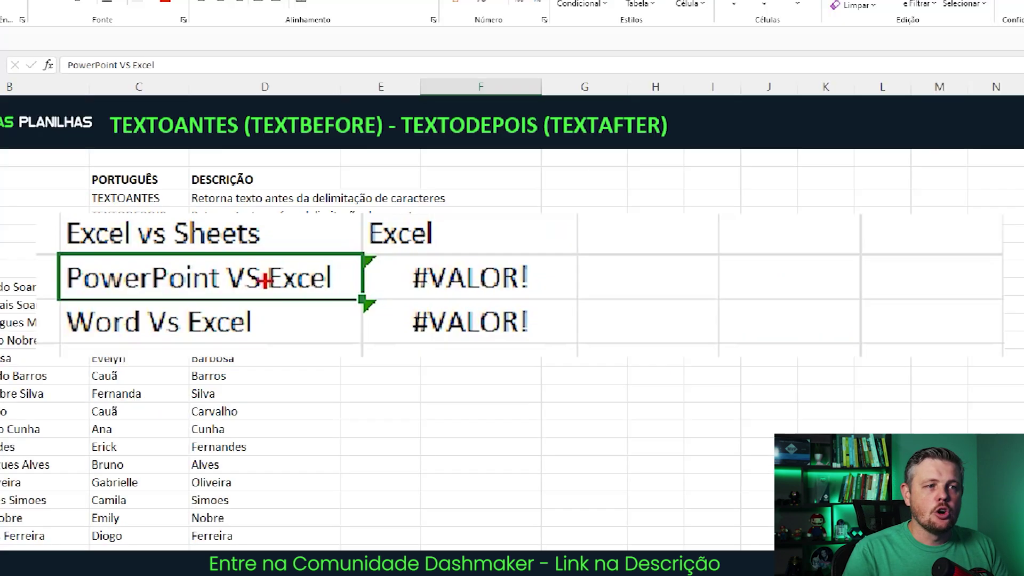
# Add 0 as the ignore_case argument of the TEXTOANTES formula in G11 to keep the delimiter case-sensitive
pyautogui.press('Escape')
pyautogui.press('Right')
pyautogui.press('Up')
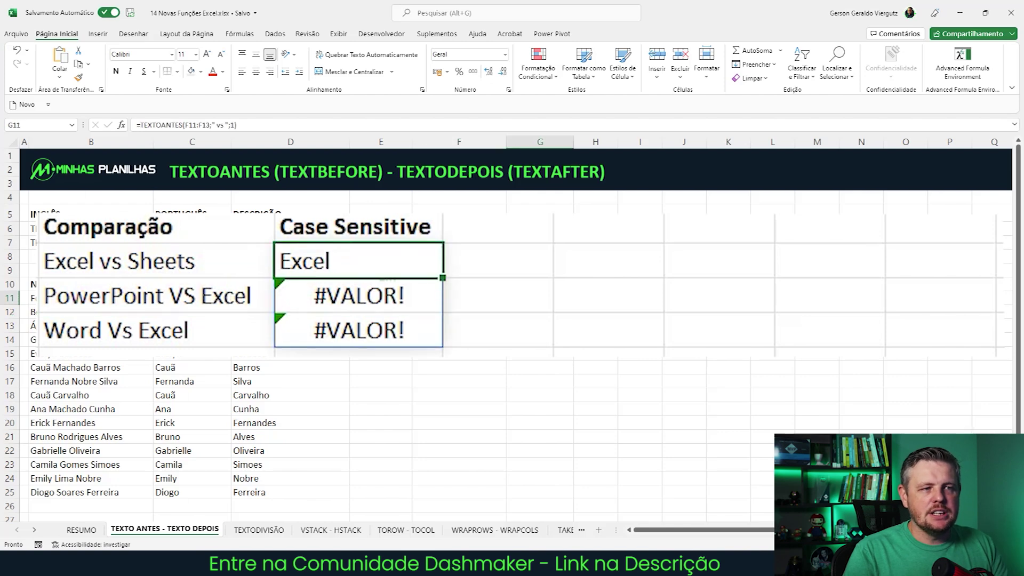
pyautogui.press('F2')
pyautogui.press('Left')
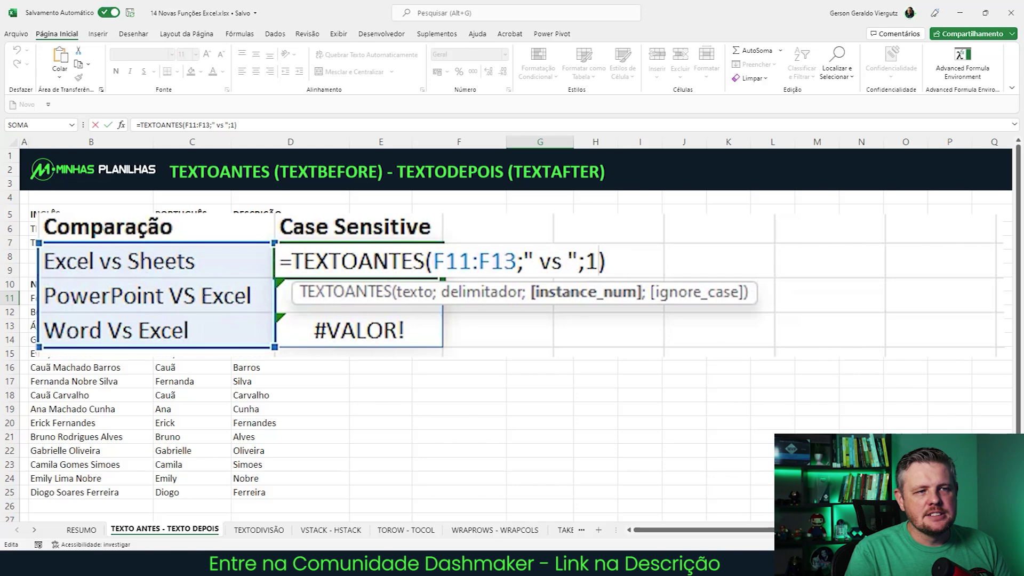
pyautogui.write(';')
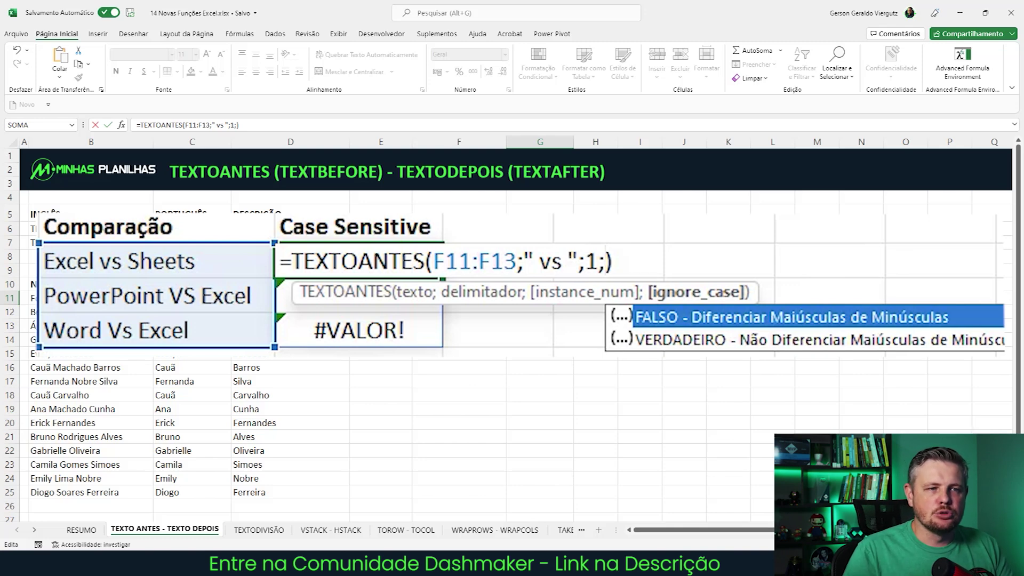
pyautogui.write('0')
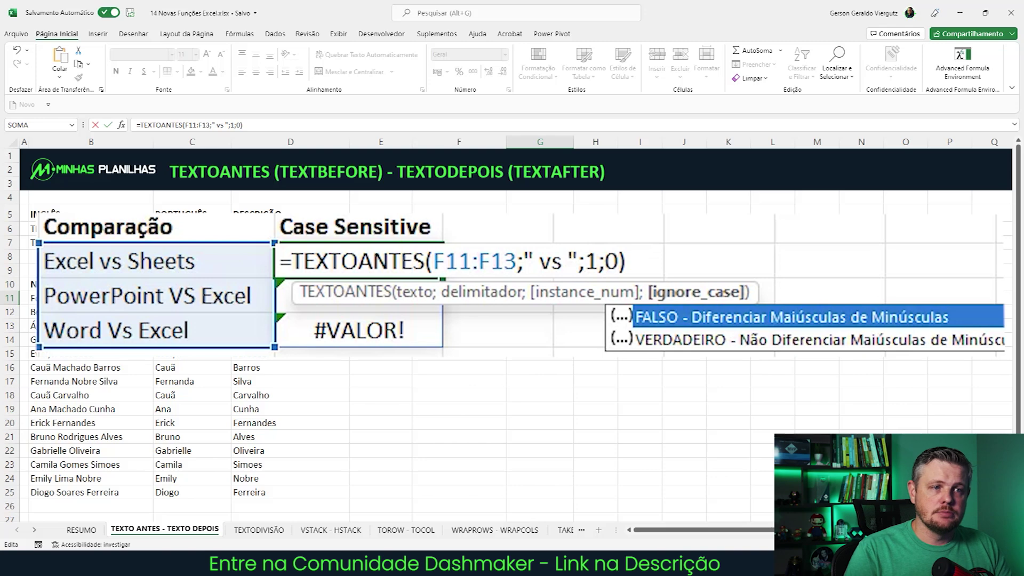
pyautogui.press('Return')
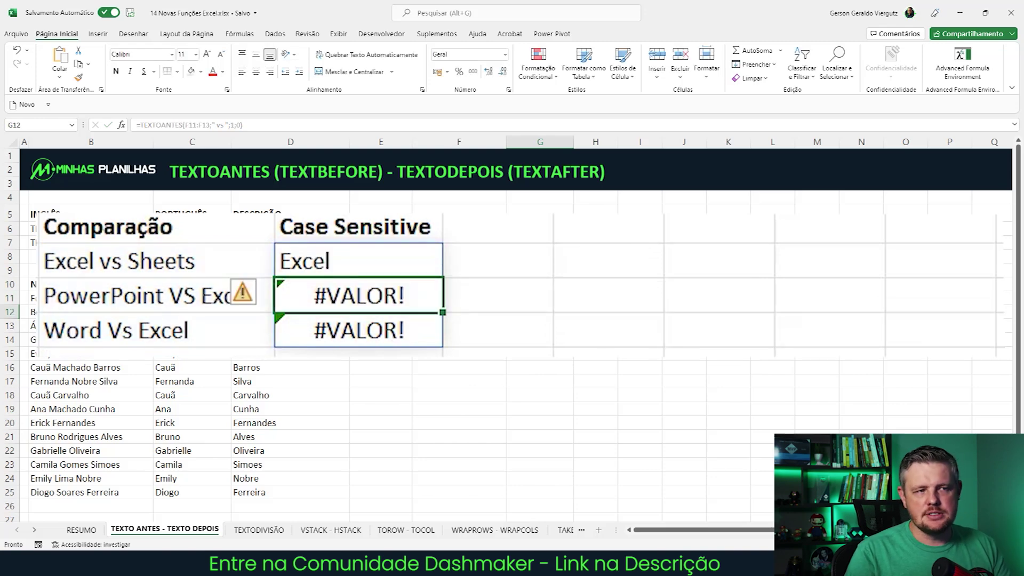
# Set the ignore_case argument of the TEXTOANTES formula in G11 to 1 so the delimiter matches regardless of case
pyautogui.press('Up')
pyautogui.press('F2')
pyautogui.press('Left')
pyautogui.press('BackSpace')
pyautogui.write('1')
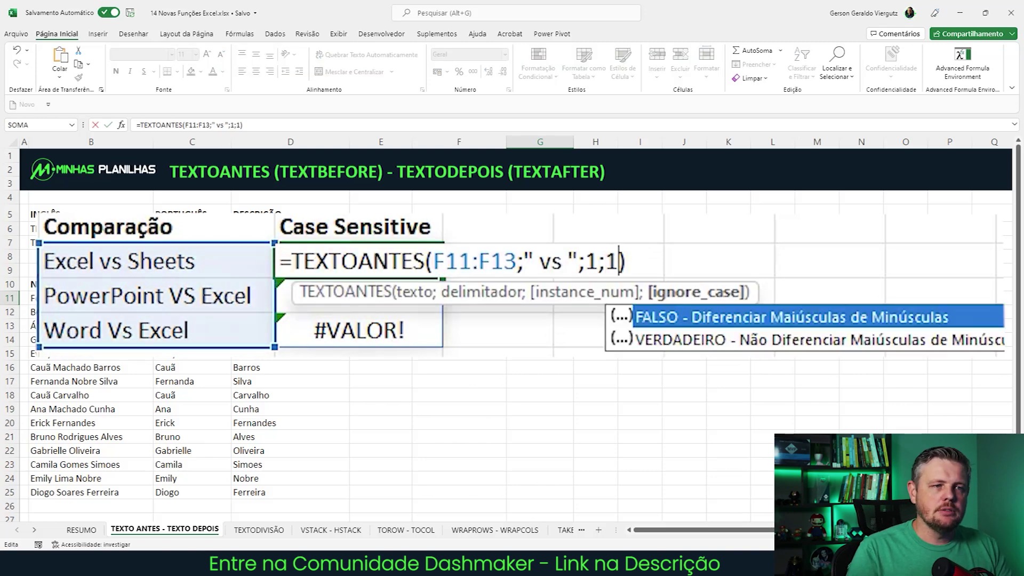
pyautogui.press('Return')
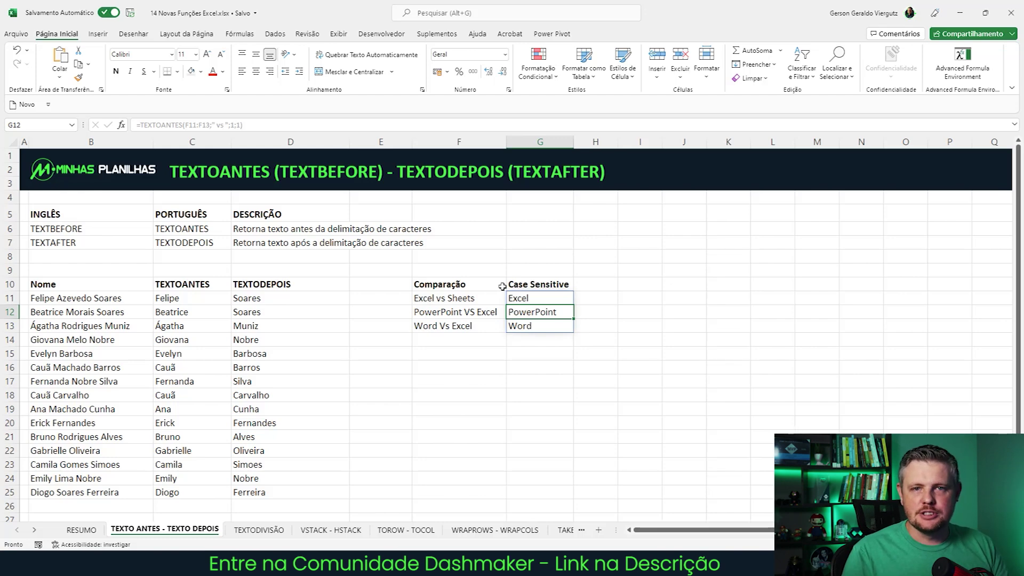
pyautogui.click(531, 298)
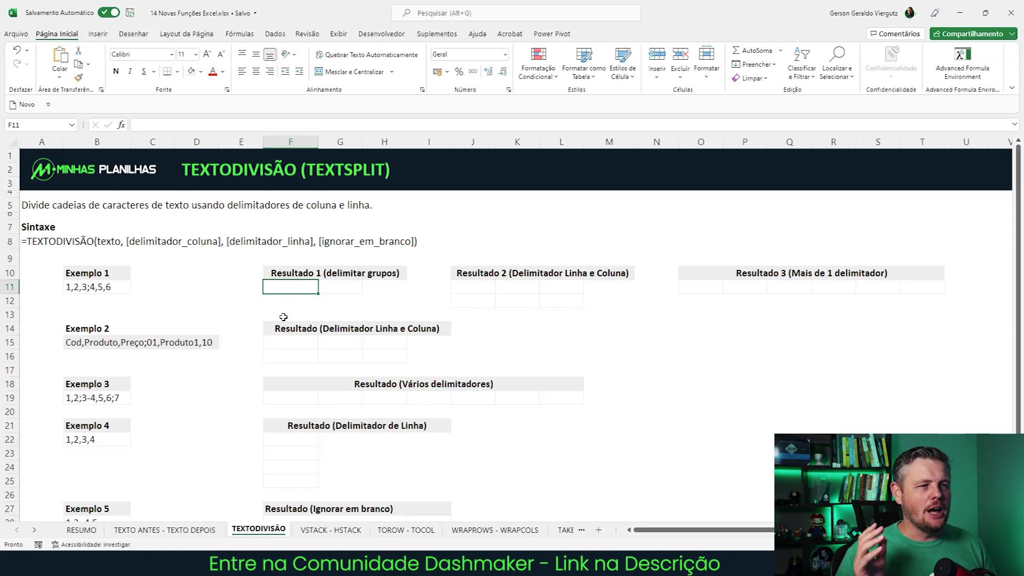
# Enter =TEXTODIVISÃO(B11;";") in F11 under Resultado 1 to split the Exemplo 1 text into columns at the semicolon
pyautogui.press('Left')
pyautogui.press('Left')
pyautogui.press('Left')
pyautogui.press('Left')
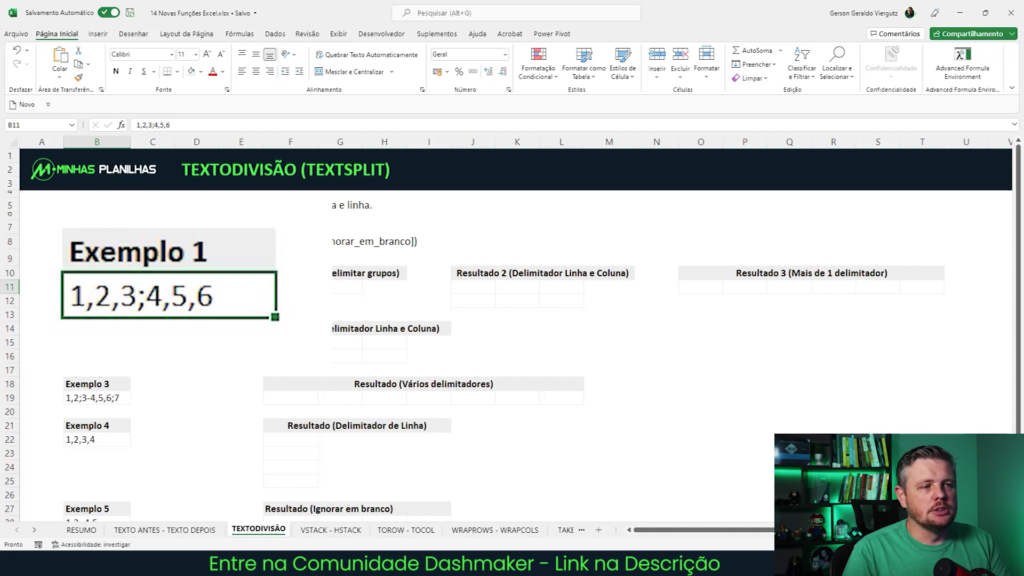
pyautogui.click(291, 287)
pyautogui.write('=')
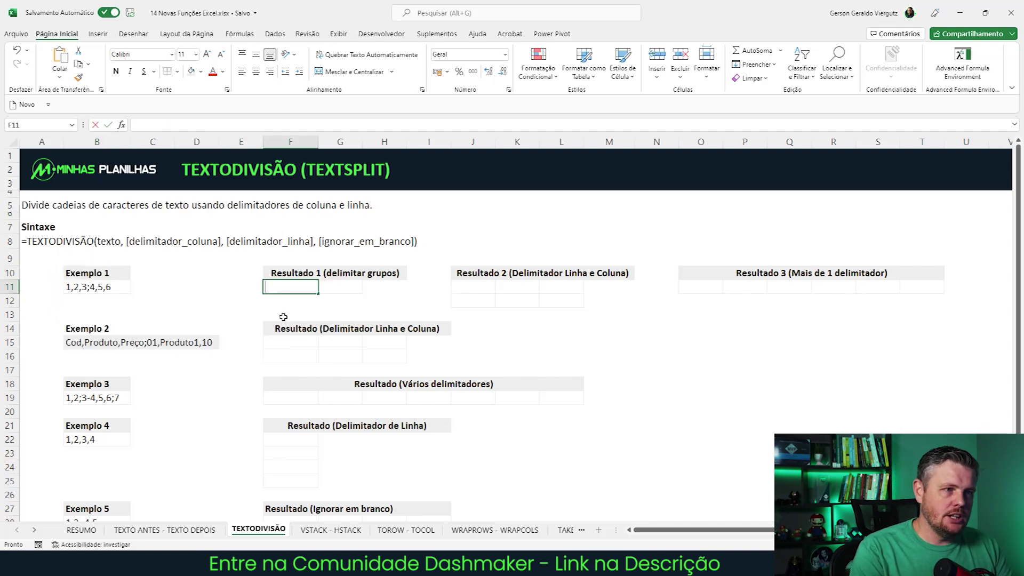
pyautogui.write('t')
pyautogui.write('to')
pyautogui.press('Down')
pyautogui.press('Down')
pyautogui.press('Down')
pyautogui.press('Tab')
pyautogui.press('Up')
pyautogui.press('Up')
pyautogui.press('Left')
pyautogui.press('Left')
pyautogui.press('Left')
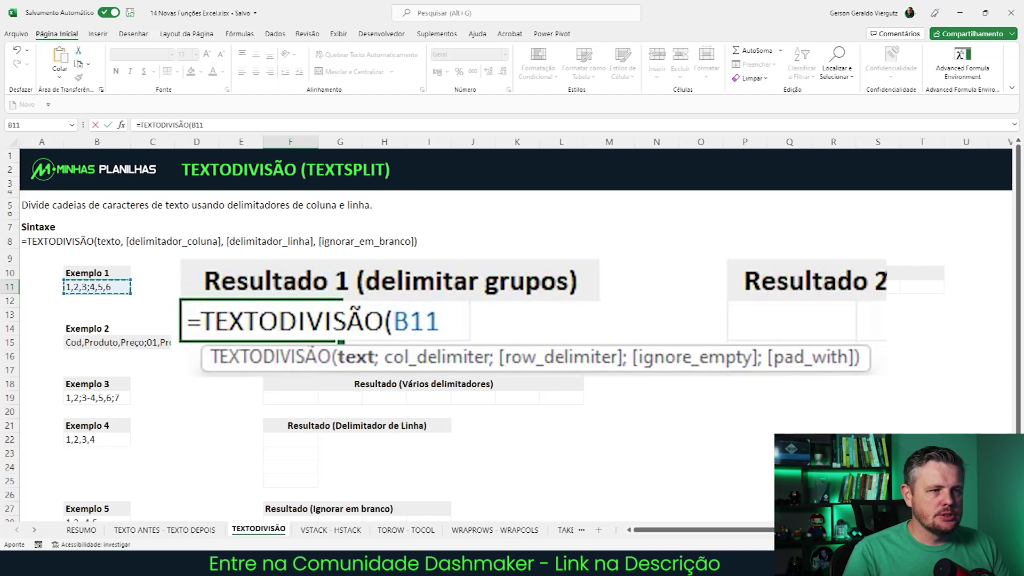
pyautogui.write(';')
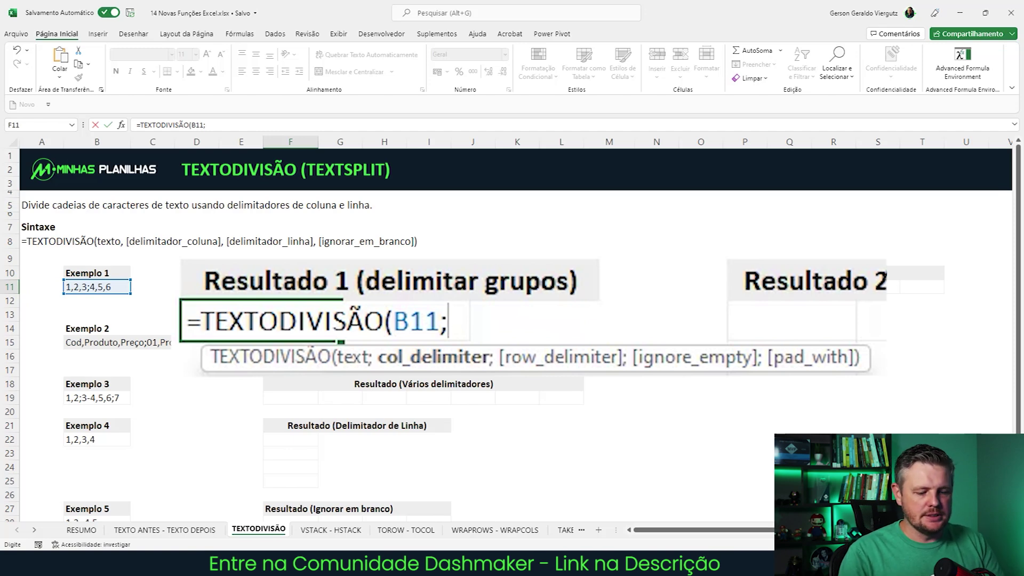
pyautogui.write('"')
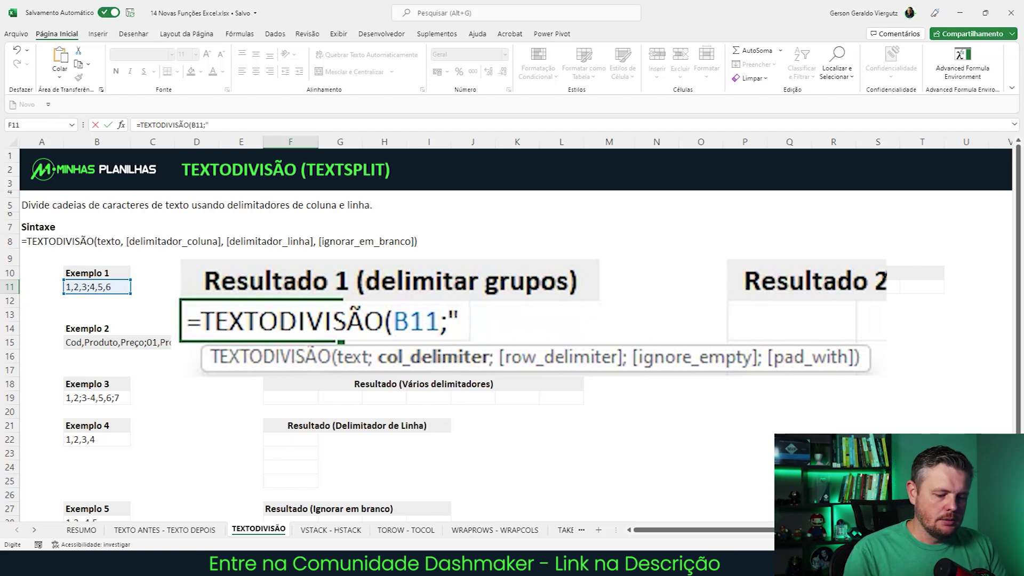
pyautogui.write('";")')
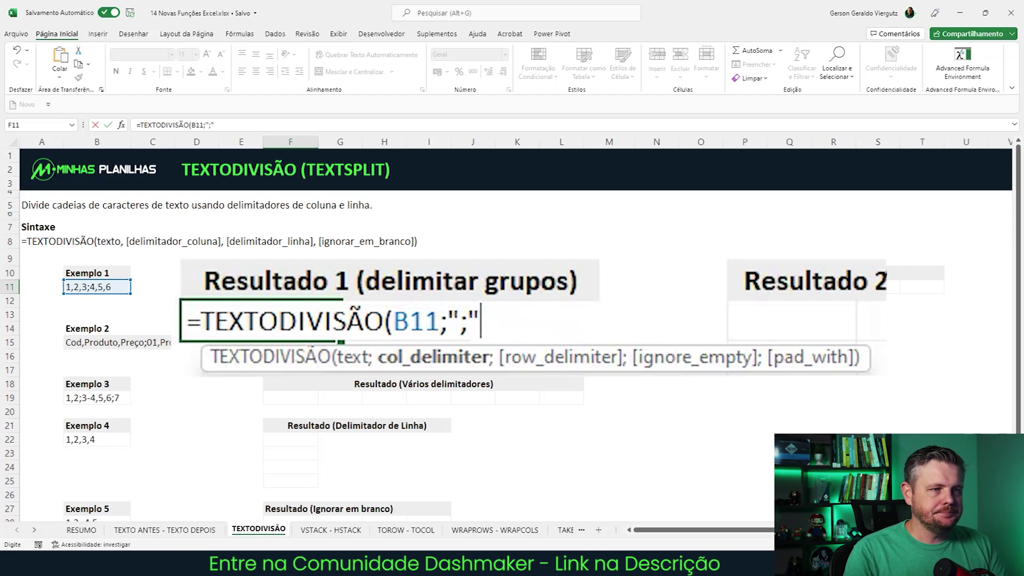
pyautogui.press('Return')
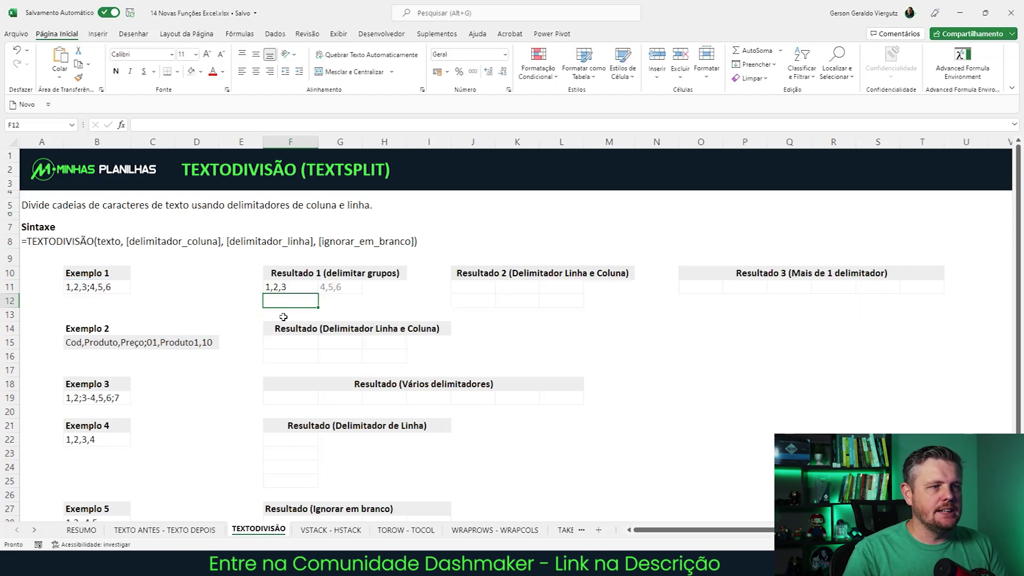
# Compare the split groups under Resultado 1 with the Exemplo 1 source text in B11
pyautogui.press('Up')
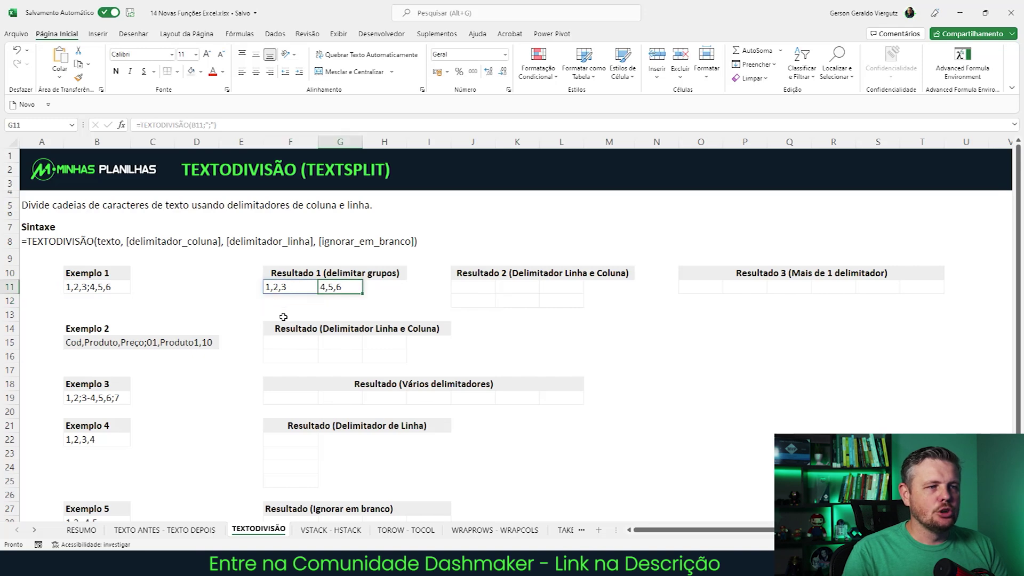
pyautogui.press('Right')
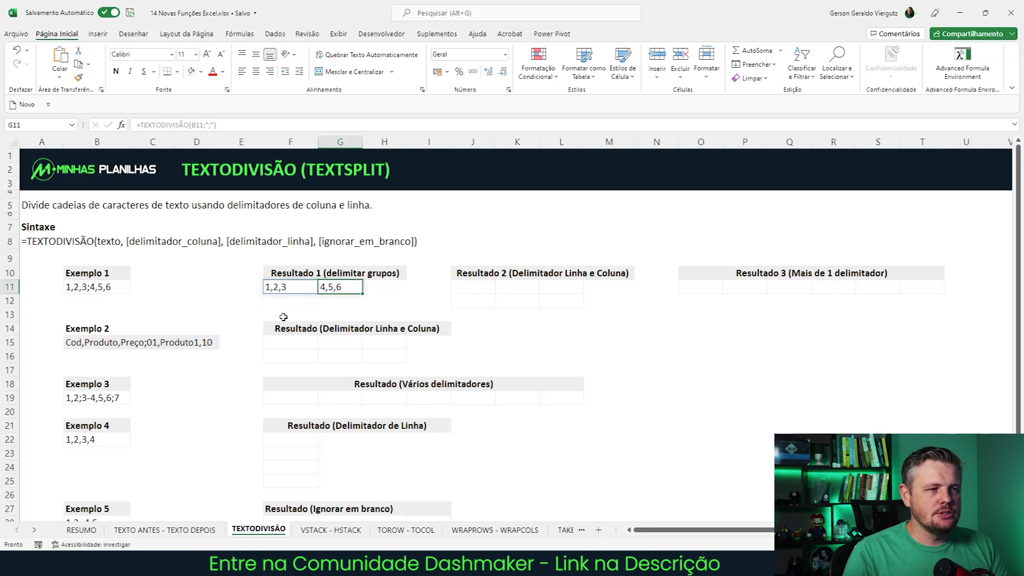
pyautogui.press('Left')
pyautogui.press('Left')
pyautogui.press('Left')
pyautogui.press('Left')
pyautogui.press('Left')
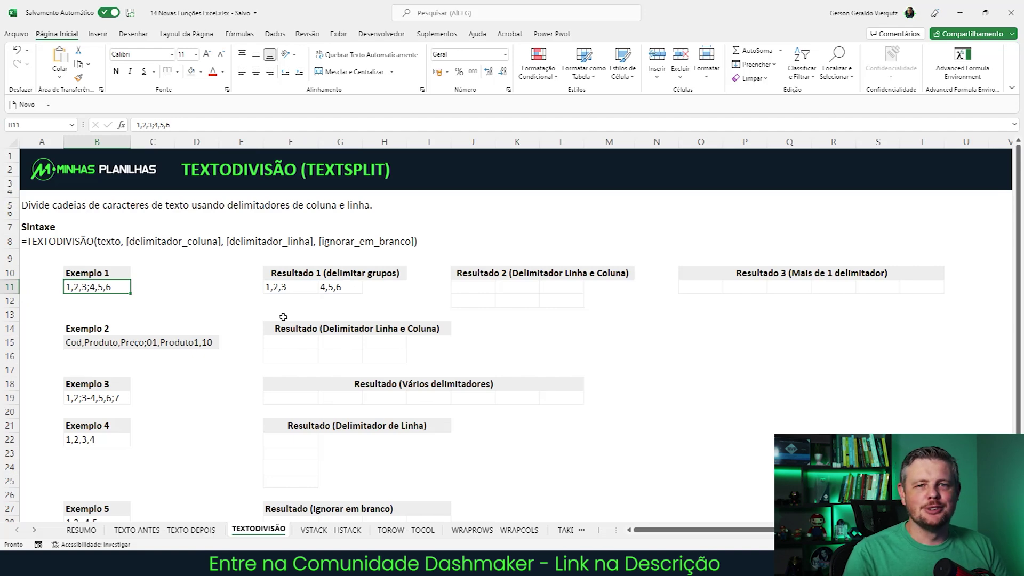
# Enter =TEXTODIVISÃO(B11;",";";") in J11 under Resultado 2 to split the text into columns at commas and rows at semicolons
pyautogui.press('Right')
pyautogui.press('Right')
pyautogui.press('Right')
pyautogui.press('Right')
pyautogui.press('Right')
pyautogui.press('Right')
pyautogui.press('Right')
pyautogui.press('Right')
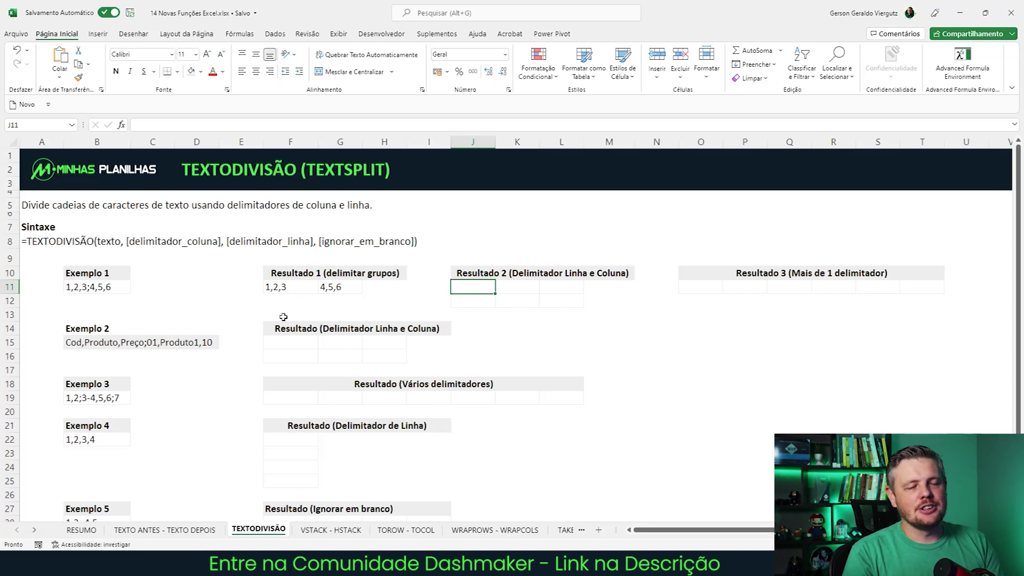
pyautogui.write('=')
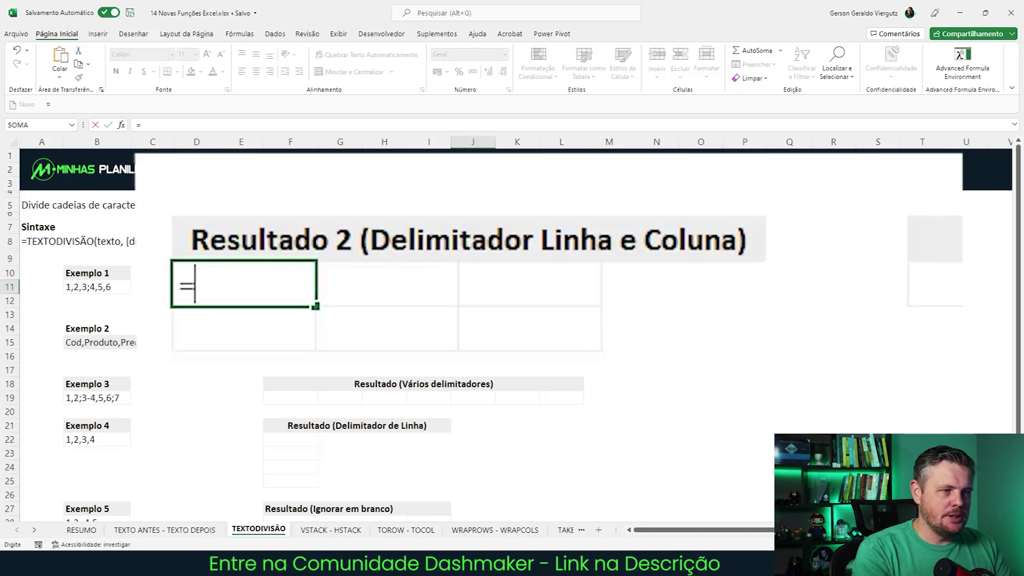
pyautogui.write('text')
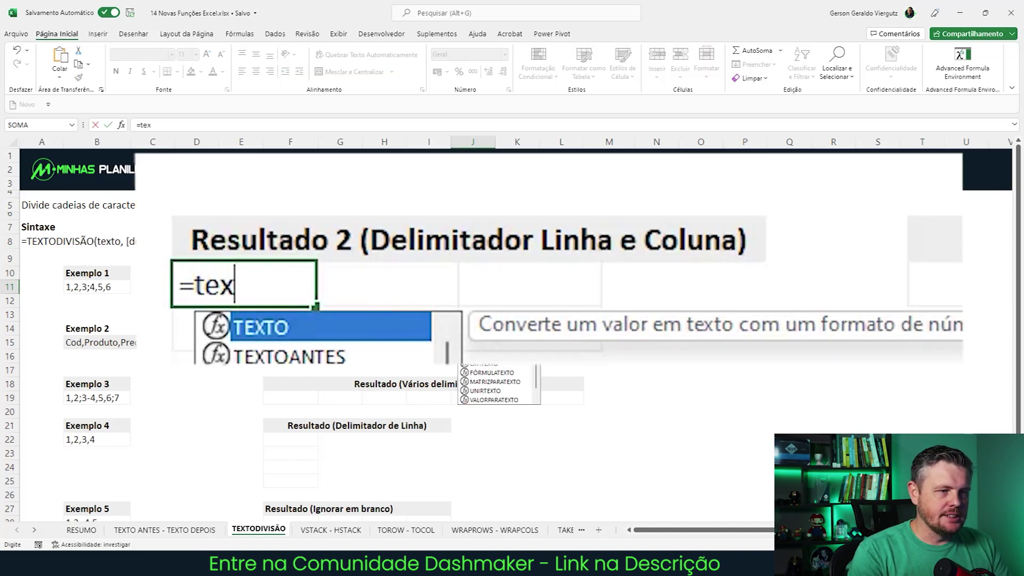
pyautogui.press('Down')
pyautogui.press('Down')
pyautogui.press('Down')
pyautogui.press('Tab')
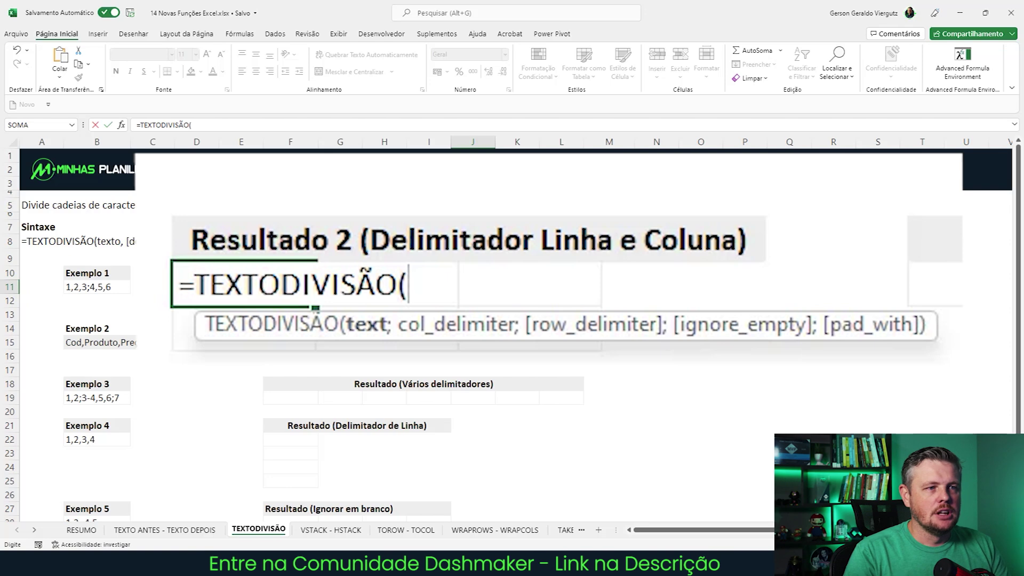
pyautogui.press('Left')
pyautogui.press('Left')
pyautogui.press('Left')
pyautogui.press('Left')
pyautogui.press('Left')
pyautogui.press('Left')
pyautogui.press('Left')
pyautogui.press('Left')
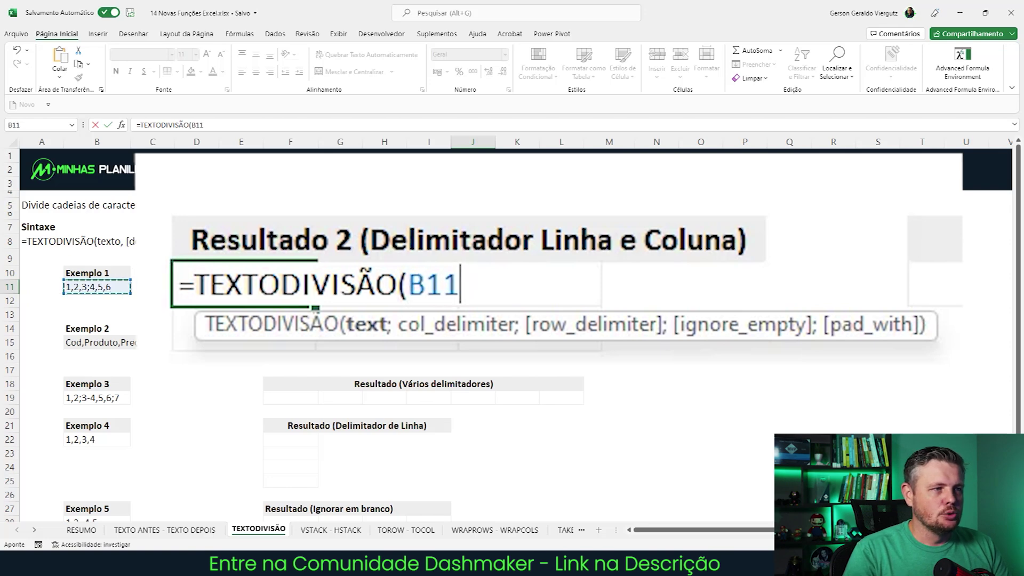
pyautogui.write(';')
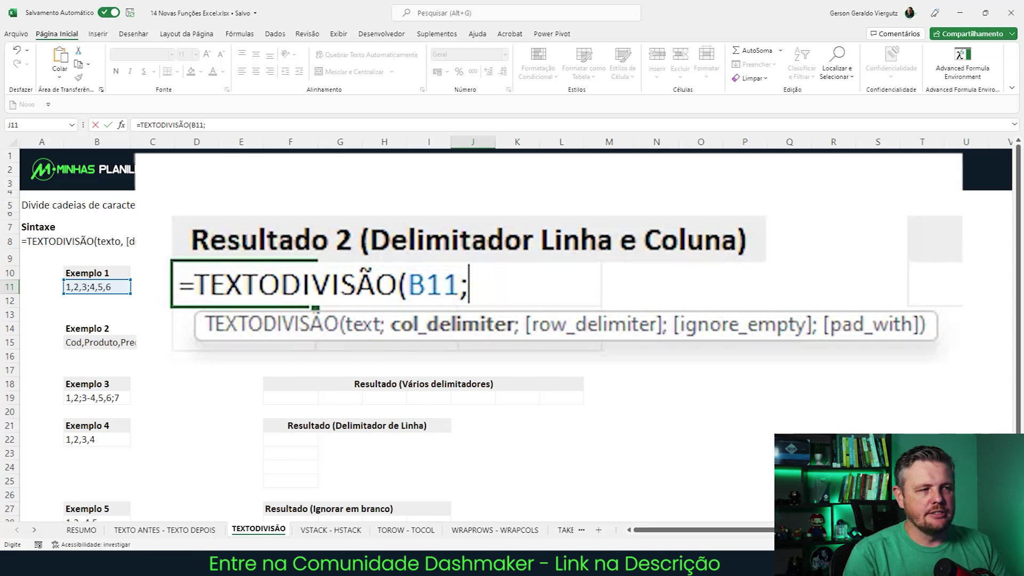
pyautogui.write('",')
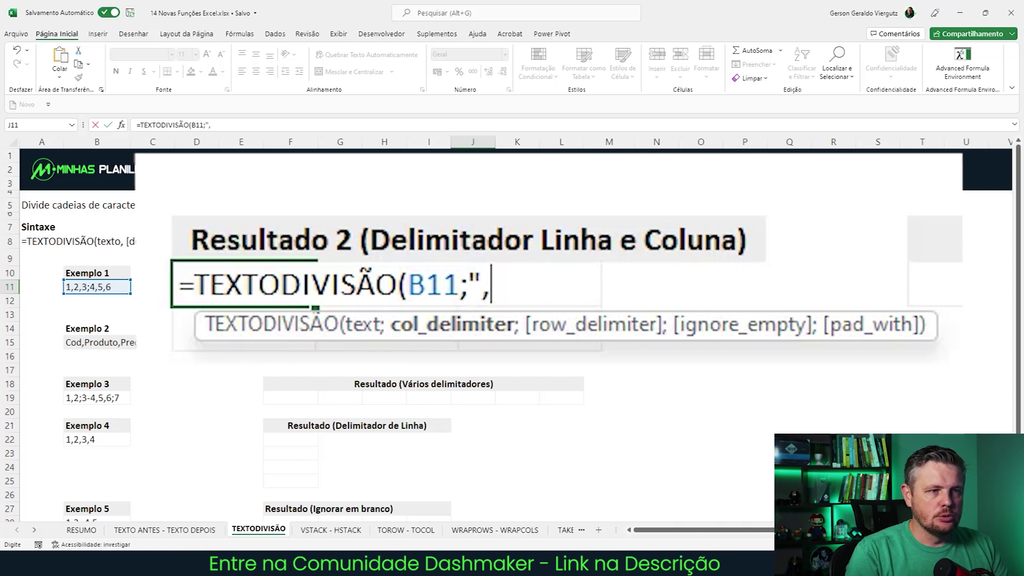
pyautogui.write('"')
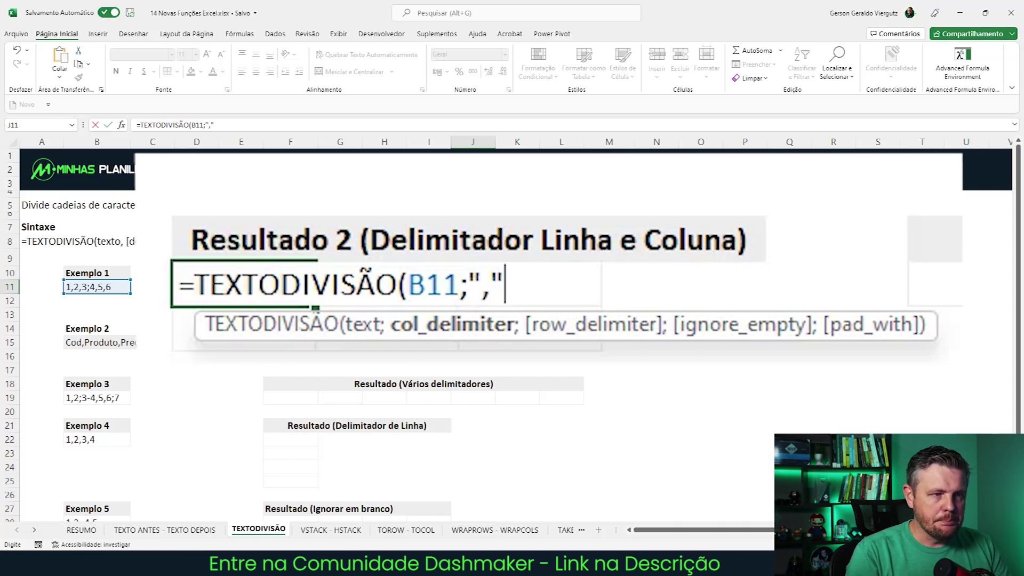
pyautogui.write(';')
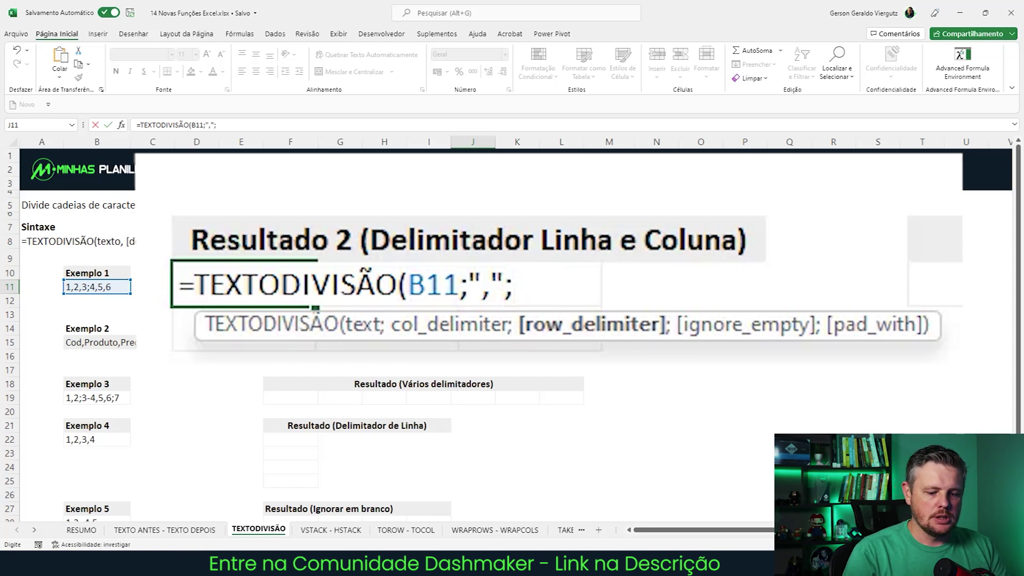
pyautogui.write('"')
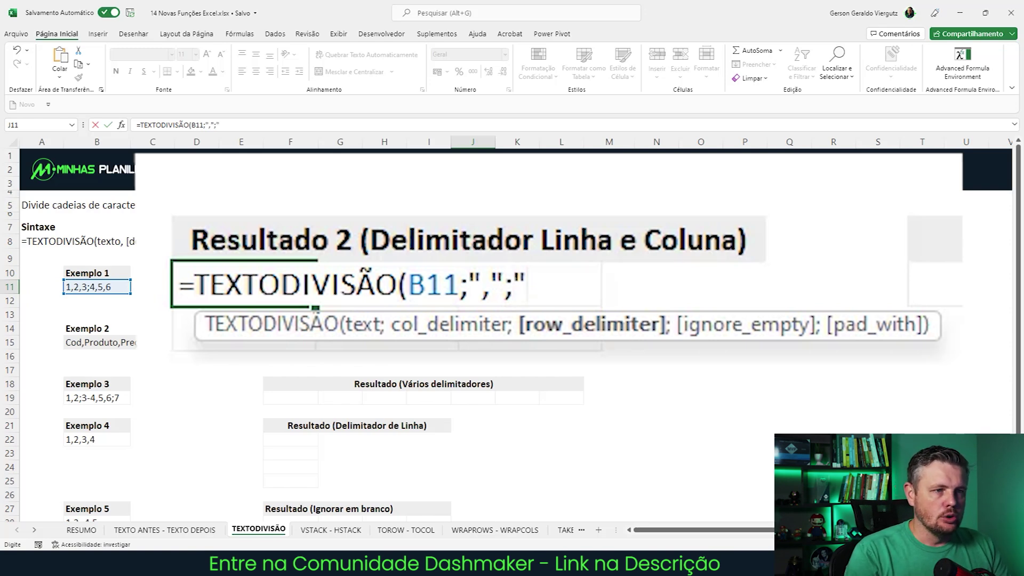
pyautogui.write(',')
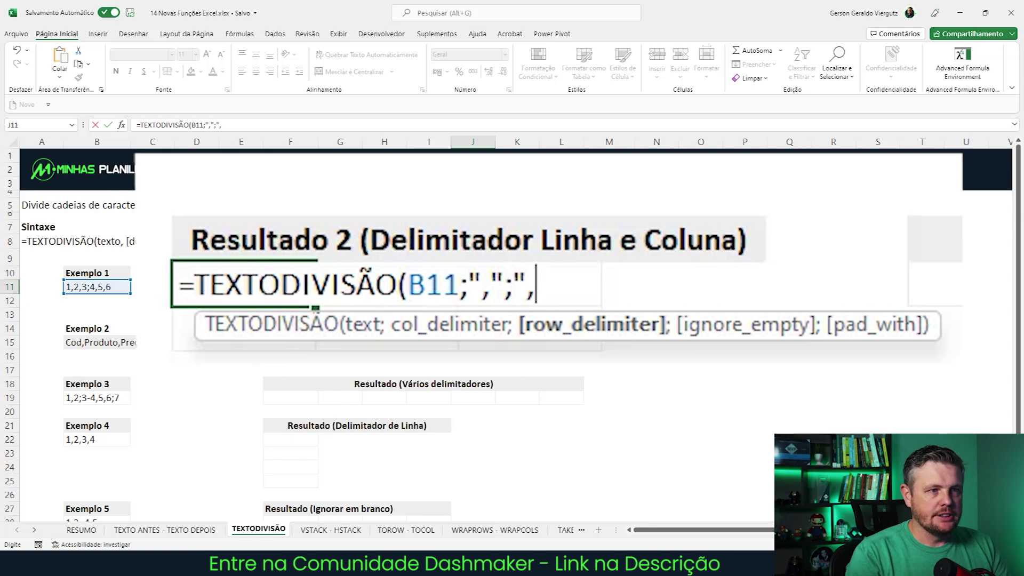
pyautogui.press('BackSpace')
pyautogui.write(';')
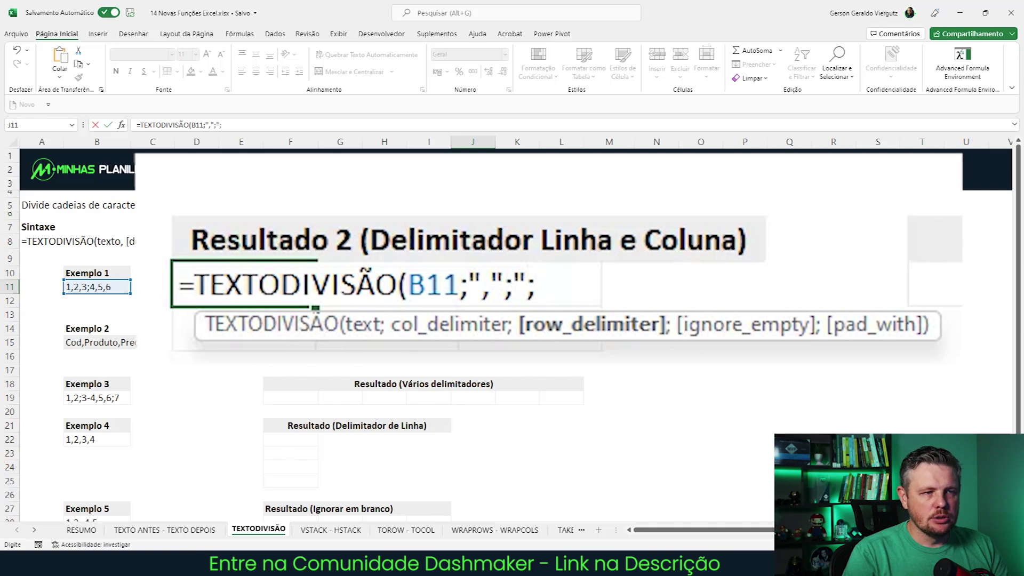
pyautogui.write('")')
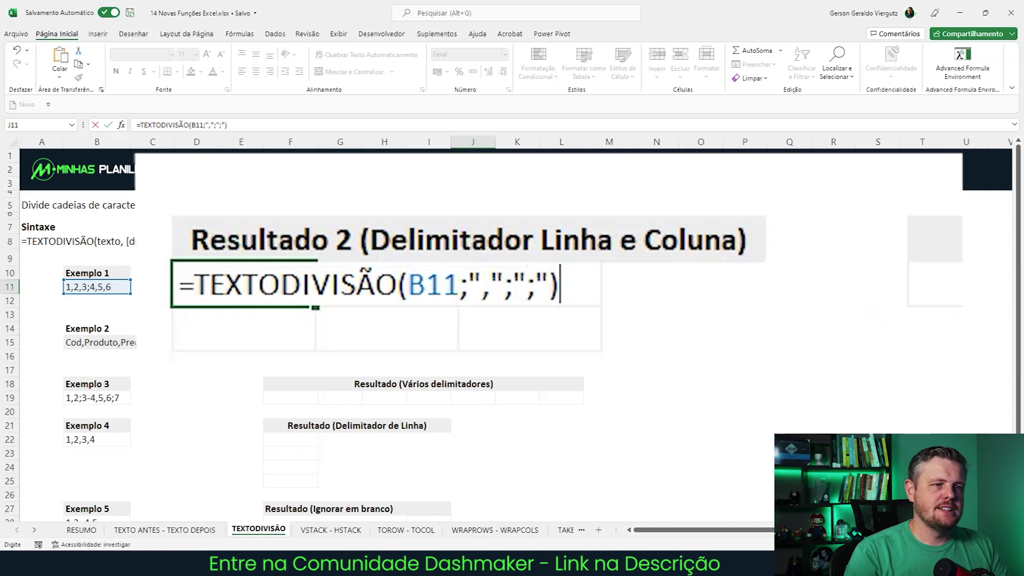
pyautogui.press('Return')
pyautogui.press('Up')
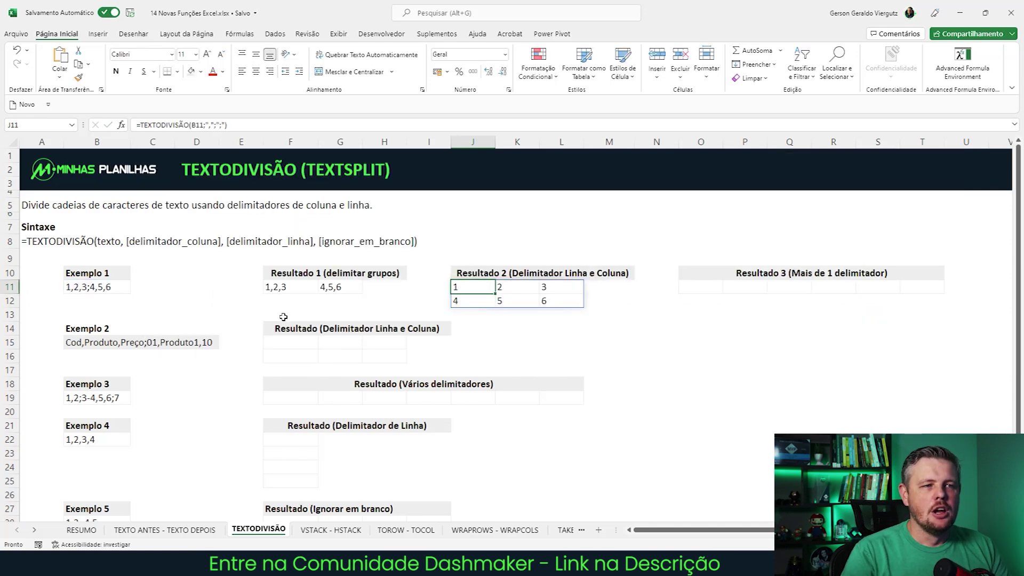
pyautogui.press('Down')
pyautogui.press('Up')
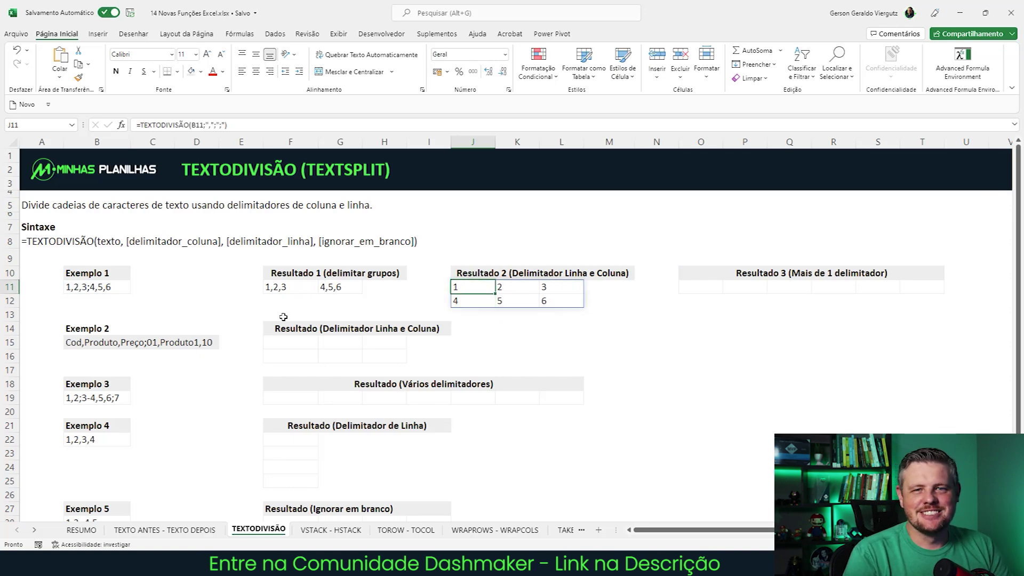
# Append ,7 to the Exemplo 1 text in B11 to give the second group an extra value
pyautogui.press('Left')
pyautogui.press('Left')
pyautogui.press('Left')
pyautogui.press('Left')
pyautogui.press('Left')
pyautogui.press('Left')
pyautogui.press('Left')
pyautogui.press('Left')
pyautogui.press('F2')
pyautogui.write(',7')
pyautogui.press('Return')
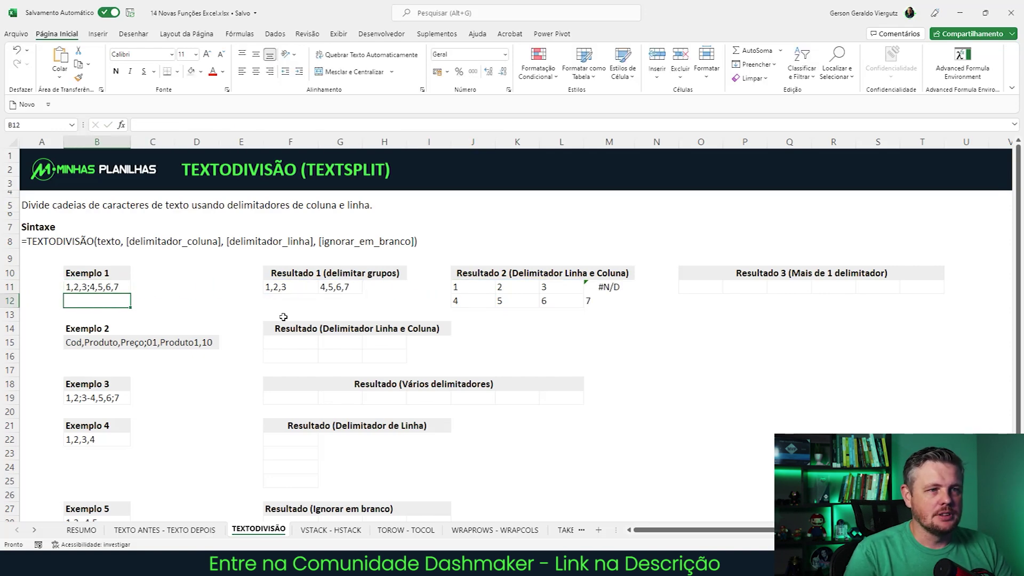
pyautogui.press('Up')
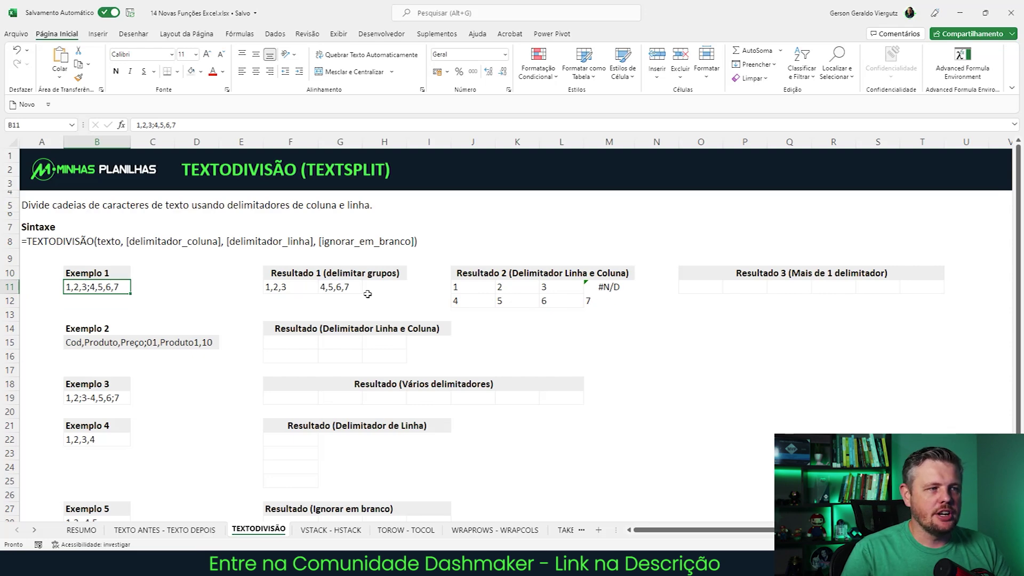
# Change the Exemplo 1 text in B11 to 1,2,3,4;5,6,7,8 so both semicolon-separated groups hold four values
pyautogui.press('F2')
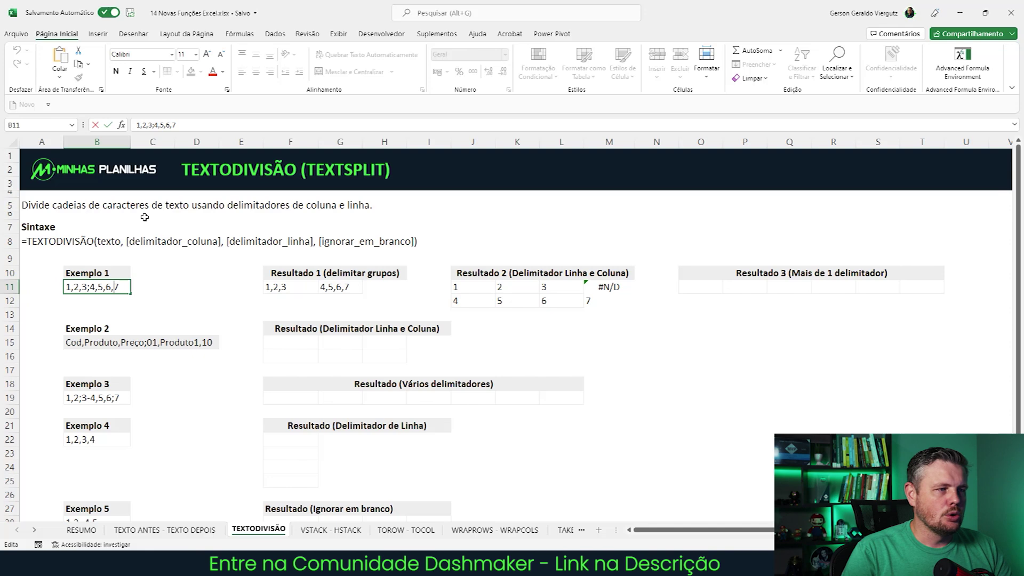
pyautogui.press('BackSpace')
pyautogui.write(',')
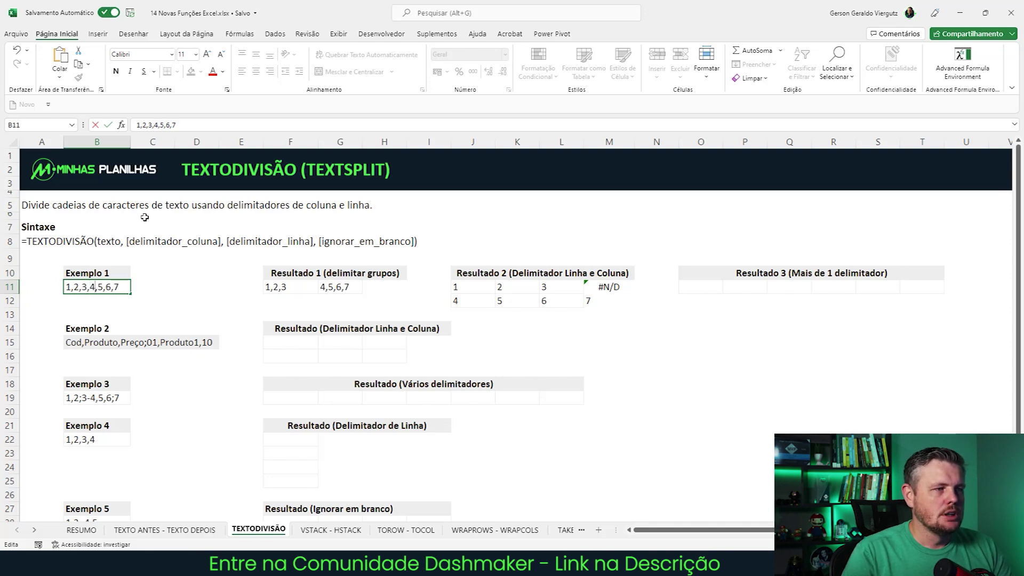
pyautogui.press('Right')
pyautogui.press('Right')
pyautogui.press('Right')
pyautogui.press('Right')
pyautogui.press('Right')
pyautogui.write(',8')
pyautogui.press('Left')
pyautogui.press('Left')
pyautogui.press('Left')
pyautogui.press('Left')
pyautogui.press('Left')
pyautogui.press('Left')
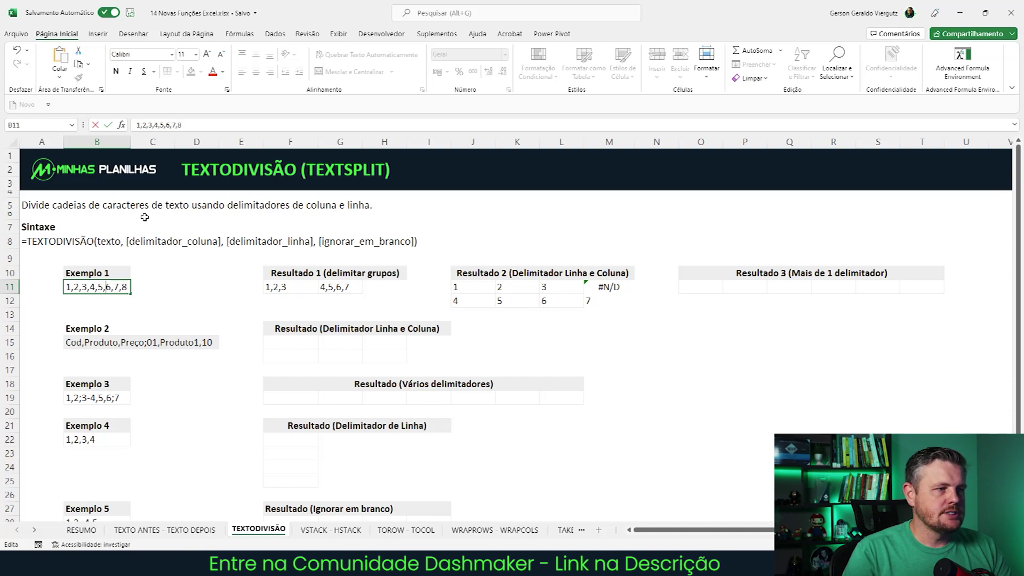
pyautogui.press('BackSpace')
pyautogui.write(';')
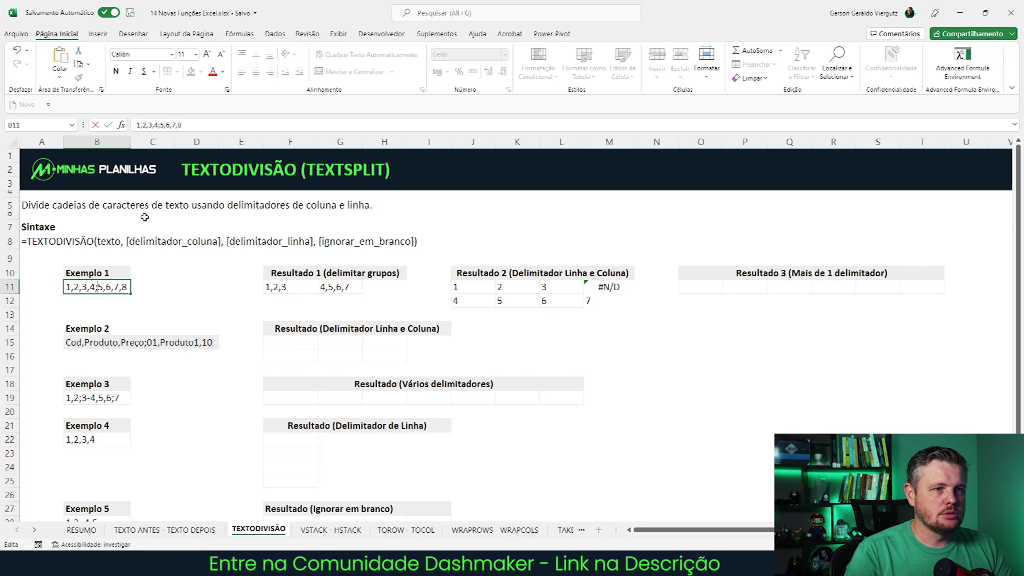
pyautogui.press('Return')
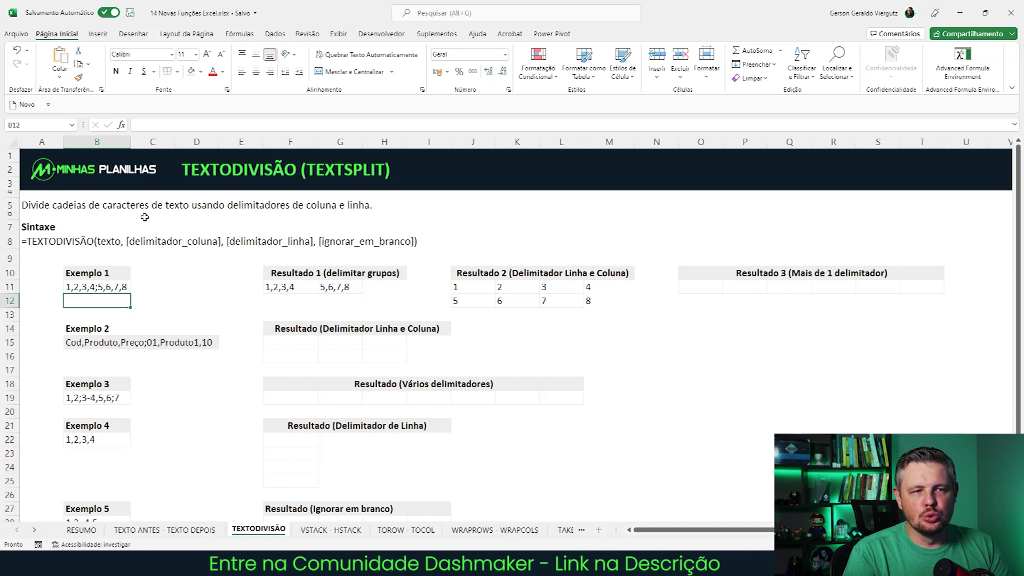
# Undo the edits to the Exemplo 1 text in B11, returning it to 1,2,3;4,5,6
pyautogui.press('Up')
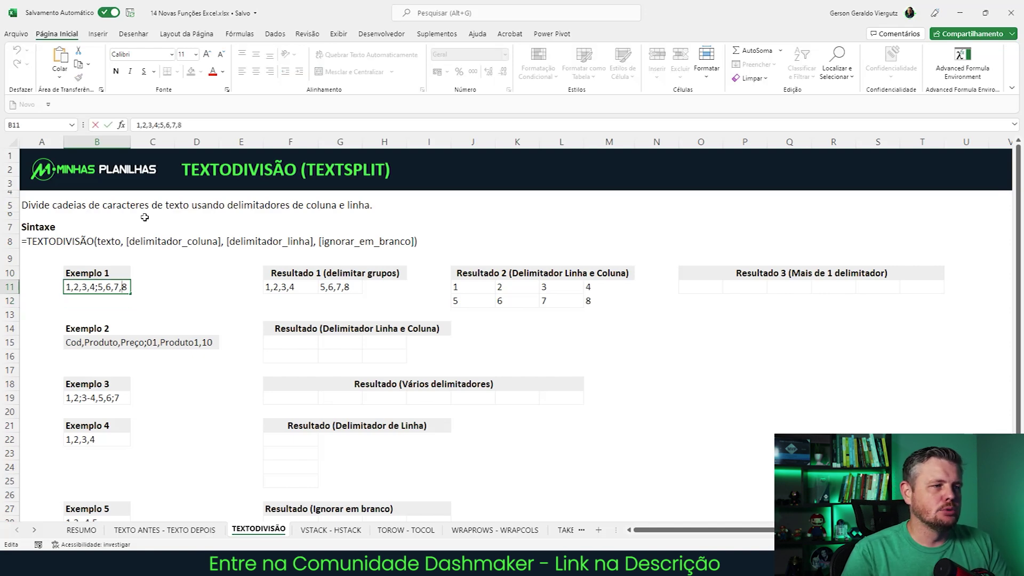
pyautogui.hotkey('ctrl', 'z')
pyautogui.hotkey('ctrl', 'z')
pyautogui.hotkey('ctrl', 'z')
pyautogui.hotkey('ctrl', 'z')
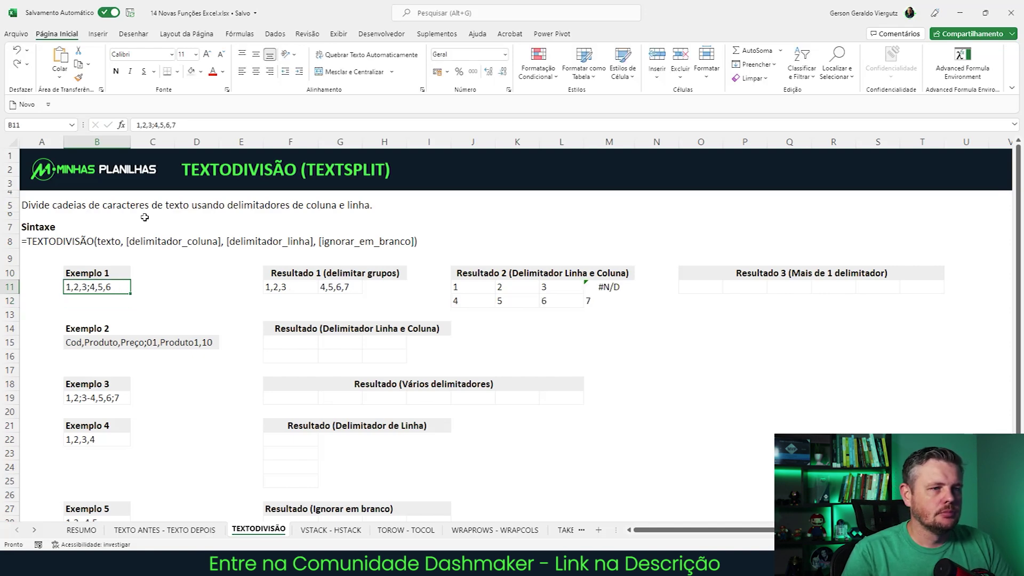
# Enter =TEXTODIVISÃO(B11;{",";";"}) in O11 under Resultado 3 to split the Exemplo 1 text into columns at commas and semicolons
pyautogui.press('Right')
pyautogui.press('Right')
pyautogui.press('Right')
pyautogui.press('Right')
pyautogui.press('Right')
pyautogui.press('Right')
pyautogui.press('Right')
pyautogui.press('Right')
pyautogui.press('Right')
pyautogui.press('Right')
pyautogui.press('Right')
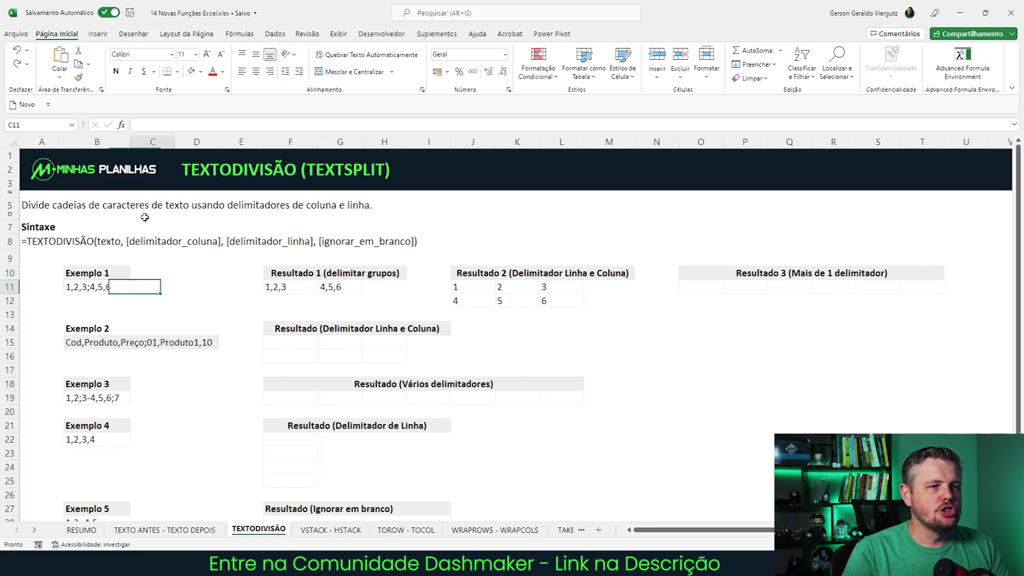
pyautogui.press('Right')
pyautogui.press('Right')
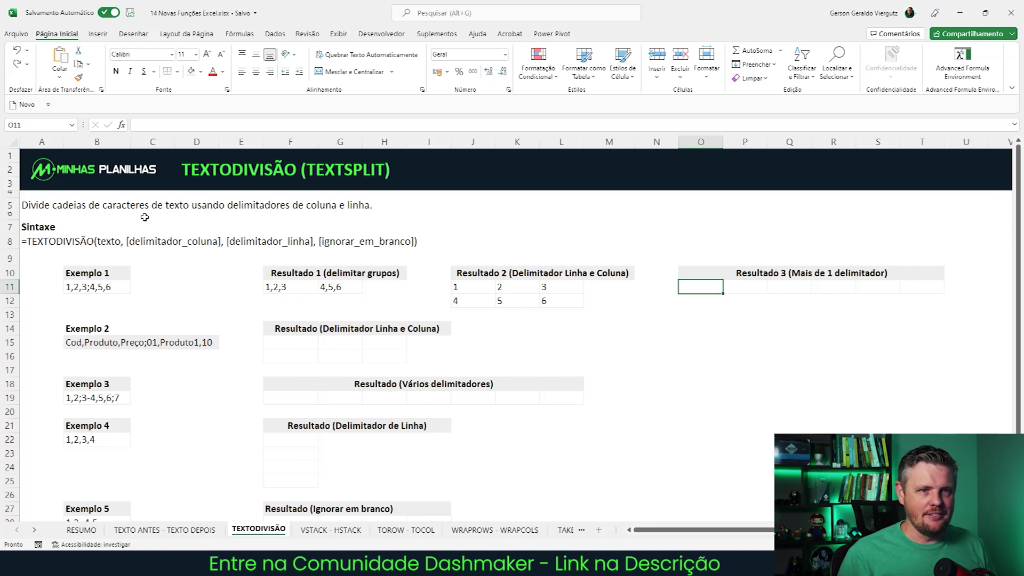
pyautogui.write('=texto')
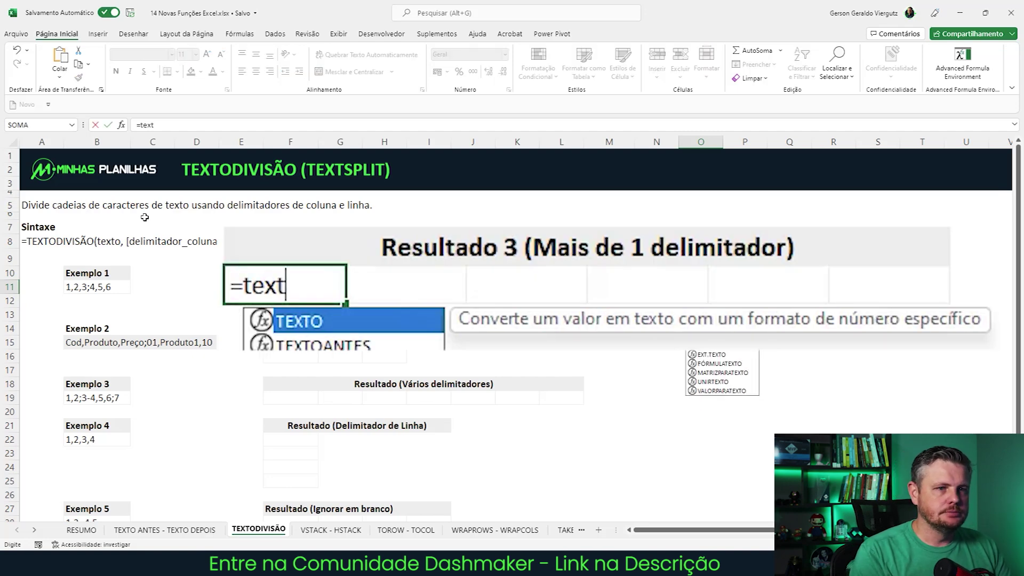
pyautogui.press('Down')
pyautogui.press('Down')
pyautogui.press('Down')
pyautogui.press('Tab')
pyautogui.press('Left')
pyautogui.press('Left')
pyautogui.press('Left')
pyautogui.press('Left')
pyautogui.press('Left')
pyautogui.press('Left')
pyautogui.press('Left')
pyautogui.press('Left')
pyautogui.press('Left')
pyautogui.press('Left')
pyautogui.press('Left')
pyautogui.press('Left')
pyautogui.press('Left')
pyautogui.press('Left')
pyautogui.press('Right')
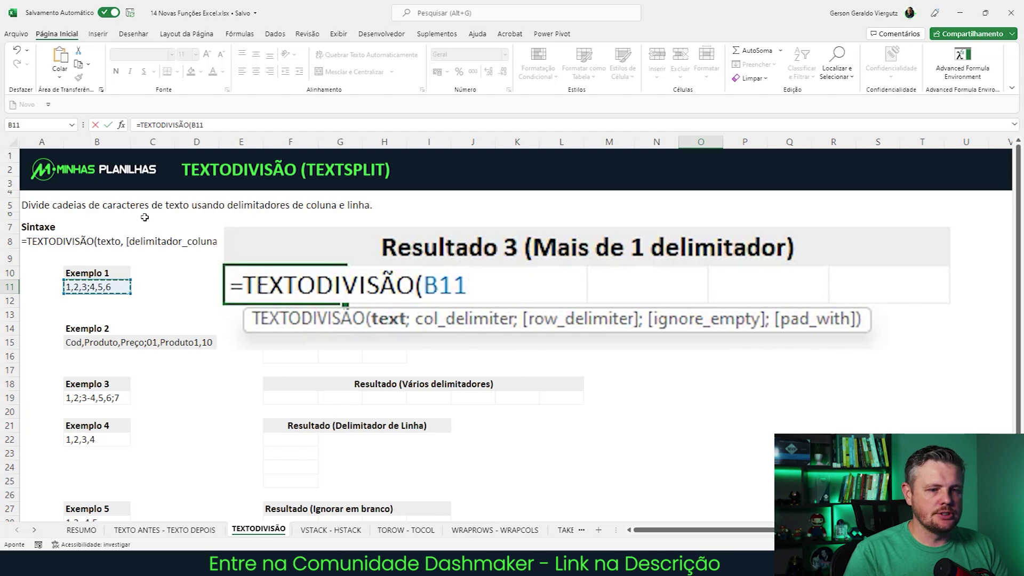
pyautogui.write(';{')
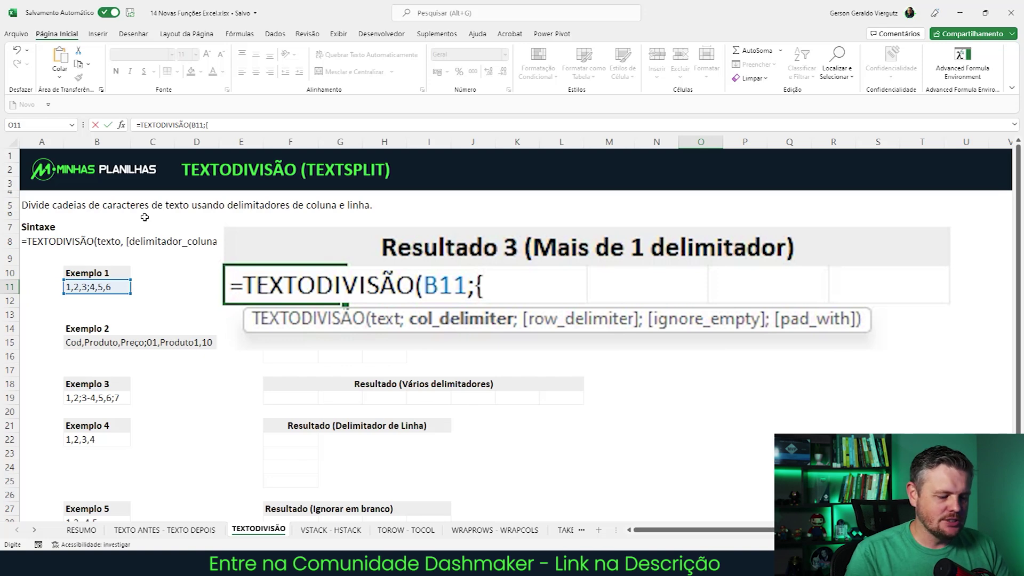
pyautogui.write('"')
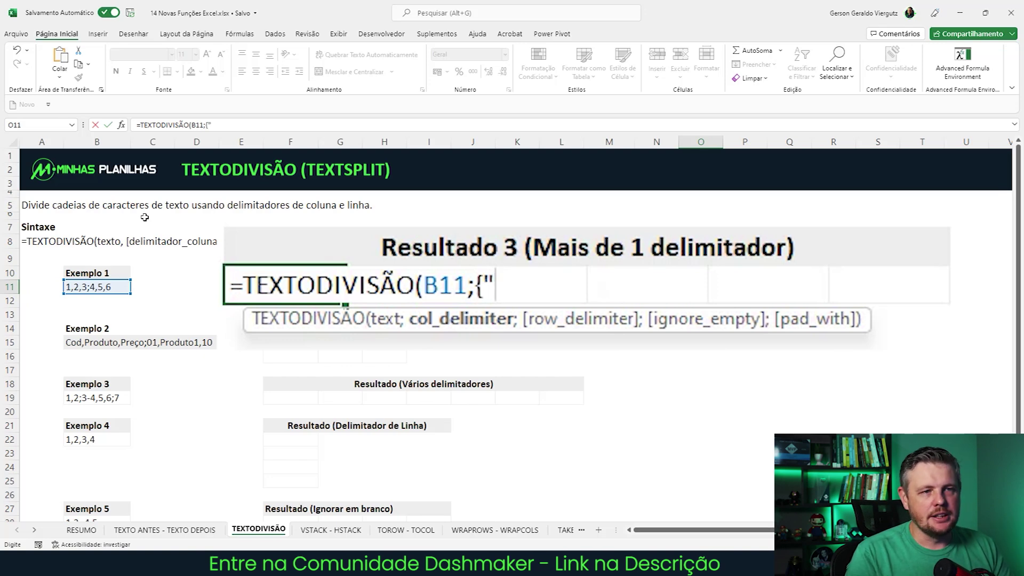
pyautogui.write(',')
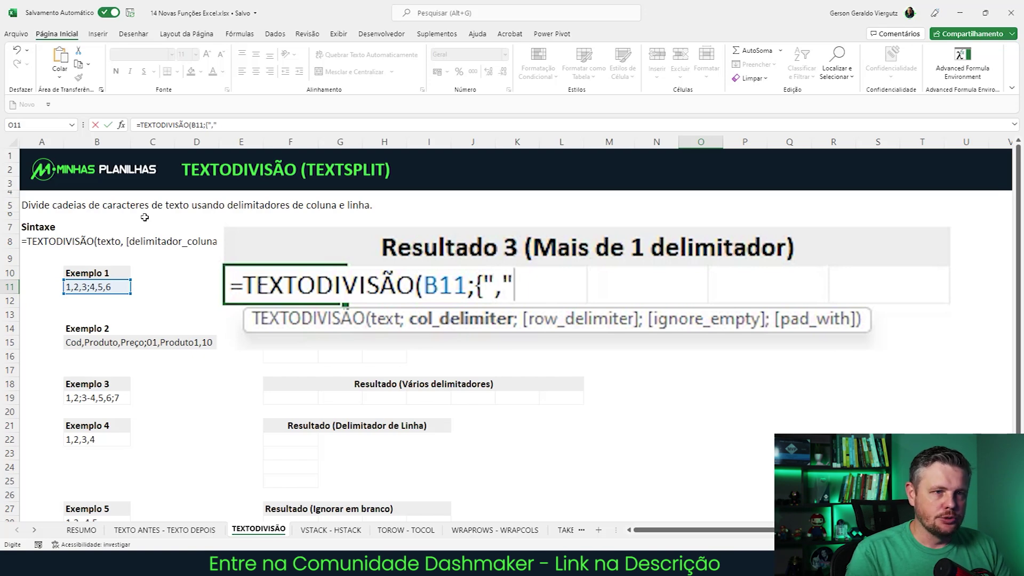
pyautogui.write(';"')
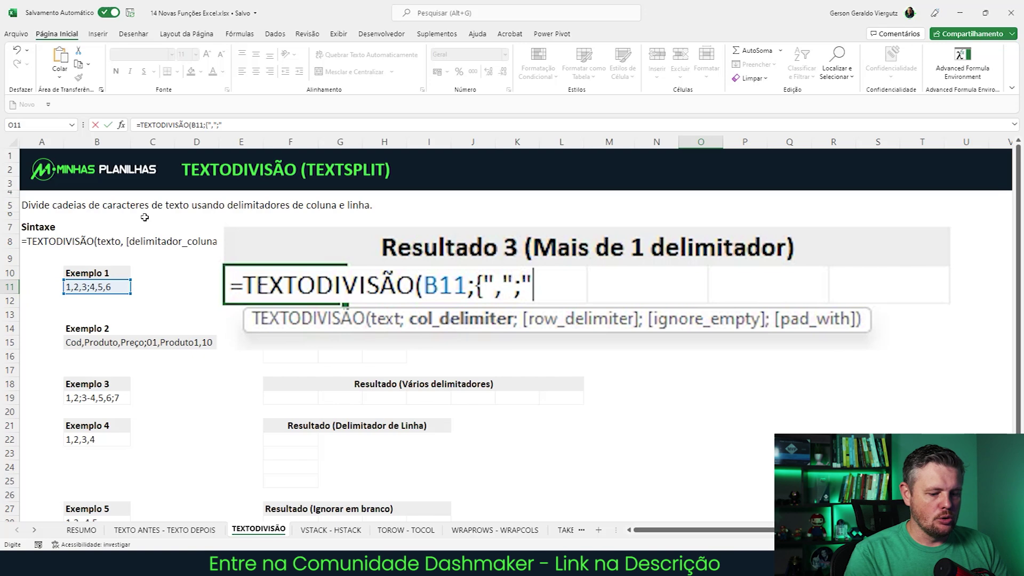
pyautogui.write(';"')
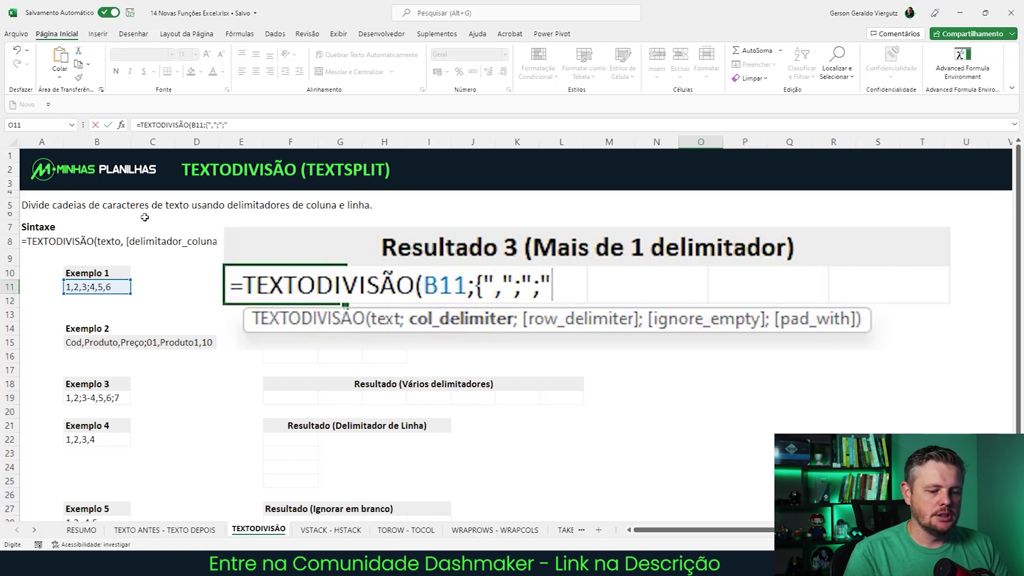
pyautogui.write('})')
pyautogui.press('Return')
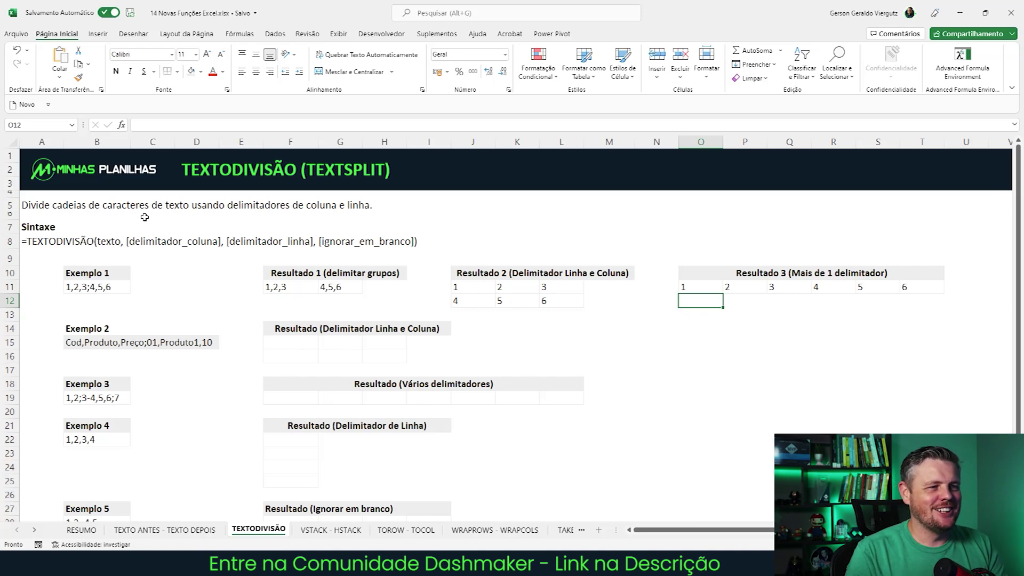
# Examine the Exemplo 2 source text in B15 and its comma and semicolon separators
pyautogui.press('Left')
pyautogui.press('Left')
pyautogui.press('Left')
pyautogui.press('Down')
pyautogui.press('Left')
pyautogui.press('Left')
pyautogui.press('Left')
pyautogui.press('Left')
pyautogui.press('Left')
pyautogui.press('Up')
pyautogui.press('Left')
pyautogui.press('Left')
pyautogui.press('Down')
pyautogui.press('Down')
pyautogui.press('Down')
pyautogui.press('Left')
pyautogui.press('Left')
pyautogui.press('Left')
pyautogui.press('Left')
pyautogui.press('Right')
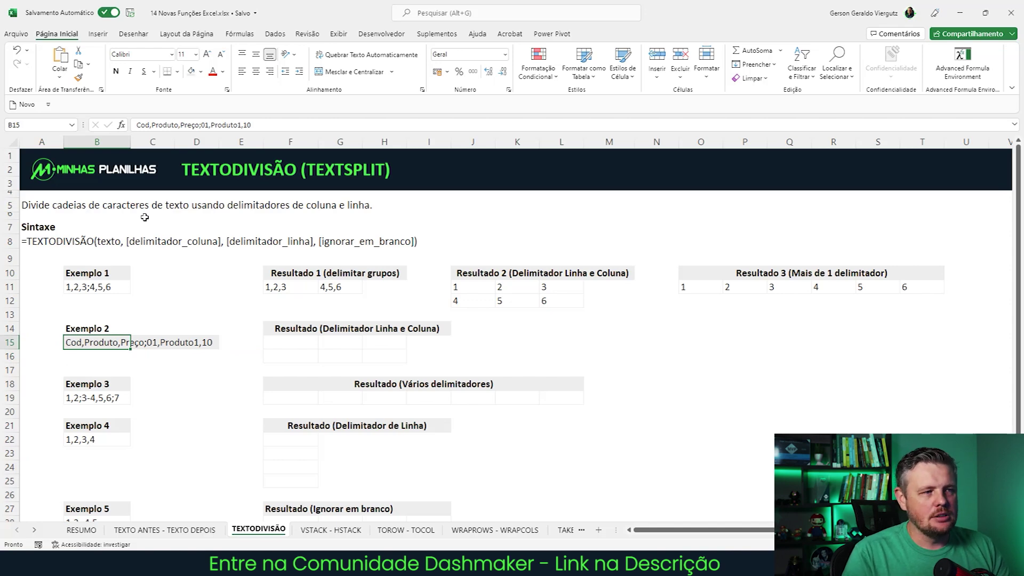
pyautogui.press('Down')
pyautogui.press('Up')
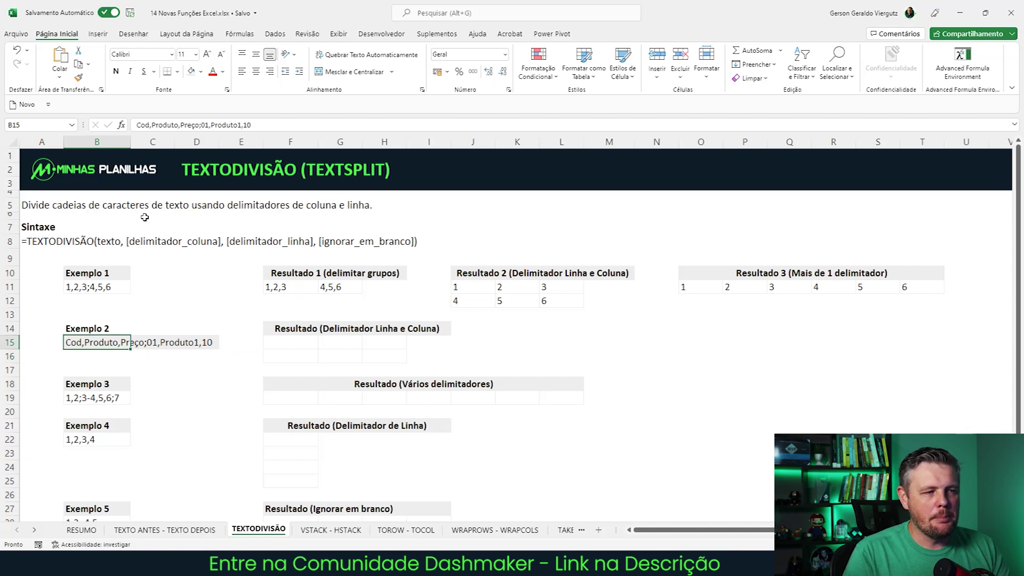
# Enter =TEXTODIVISÃO(B15;",";";") in F15 to split the Exemplo 2 text into columns at commas and rows at semicolons
pyautogui.press('Right')
pyautogui.press('Right')
pyautogui.press('Right')
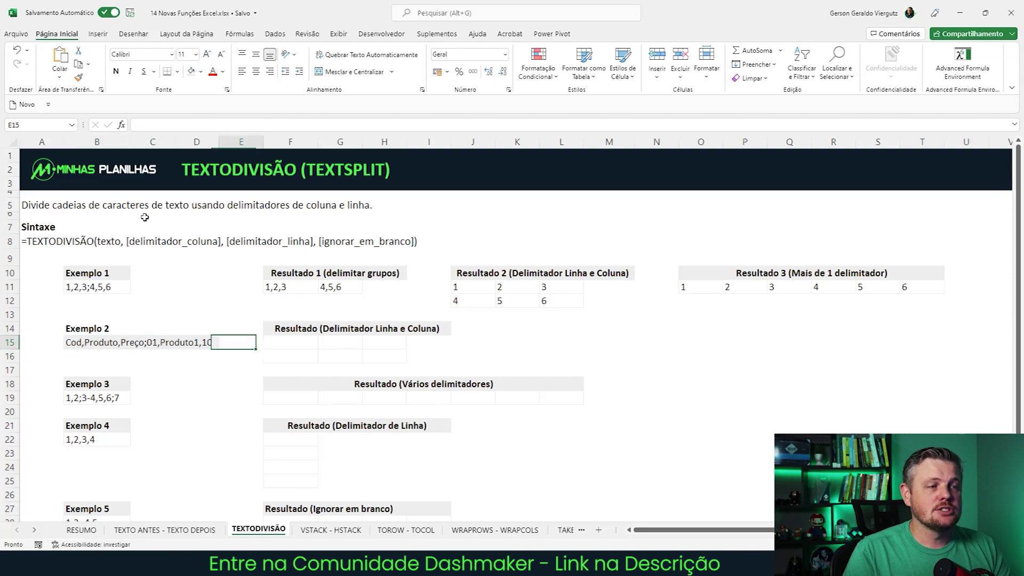
pyautogui.press('Right')
pyautogui.write('=texto')
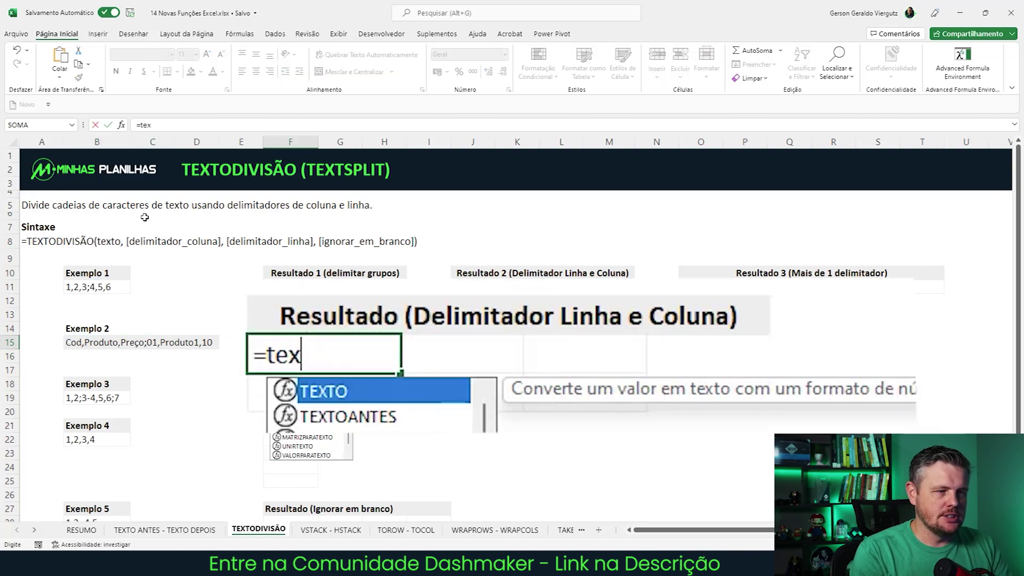
pyautogui.press('Down')
pyautogui.press('Down')
pyautogui.press('Down')
pyautogui.press('Tab')
pyautogui.press('Left')
pyautogui.press('Left')
pyautogui.press('Left')
pyautogui.press('Left')
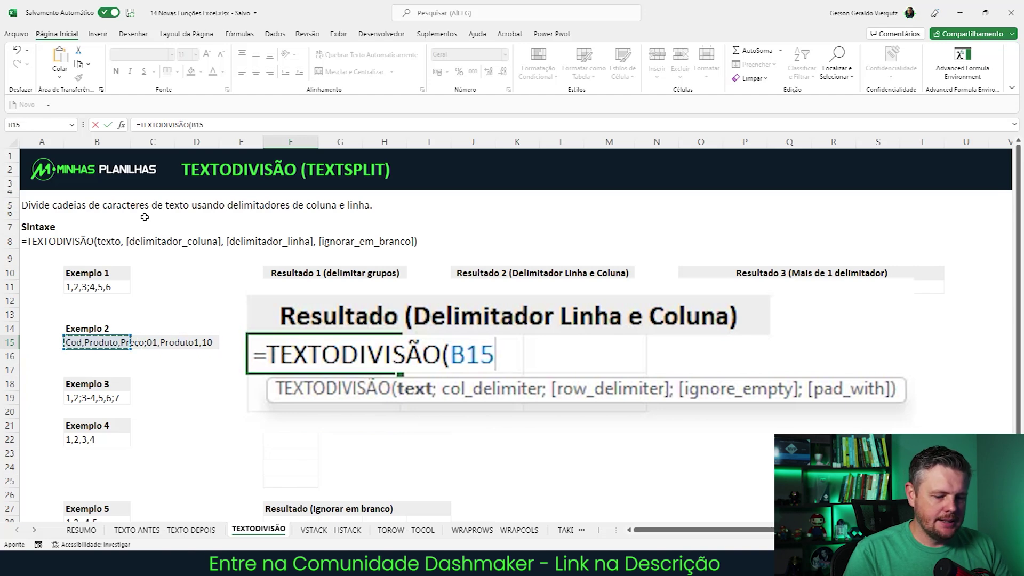
pyautogui.write(';')
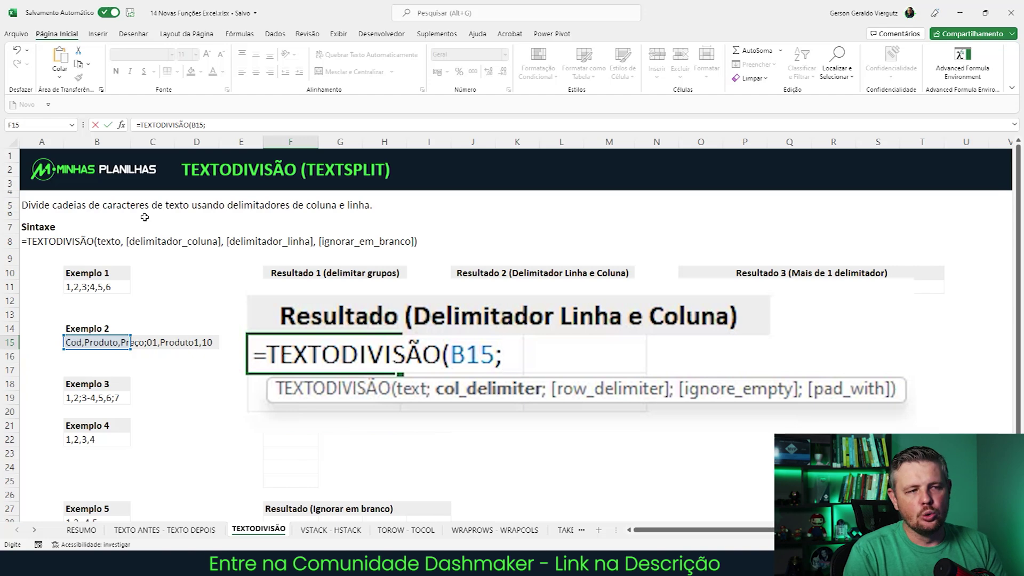
pyautogui.write('"')
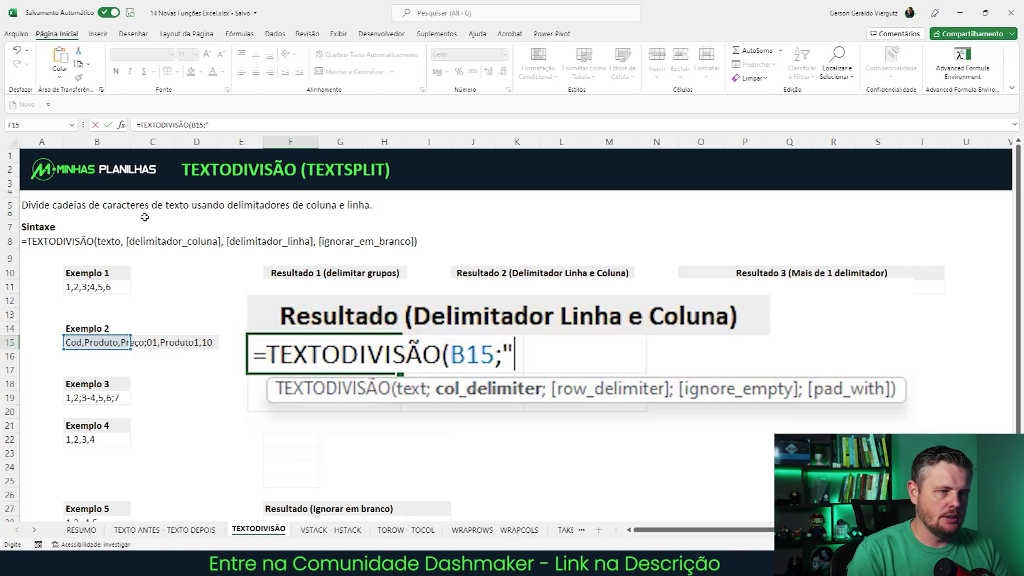
pyautogui.write(',";')
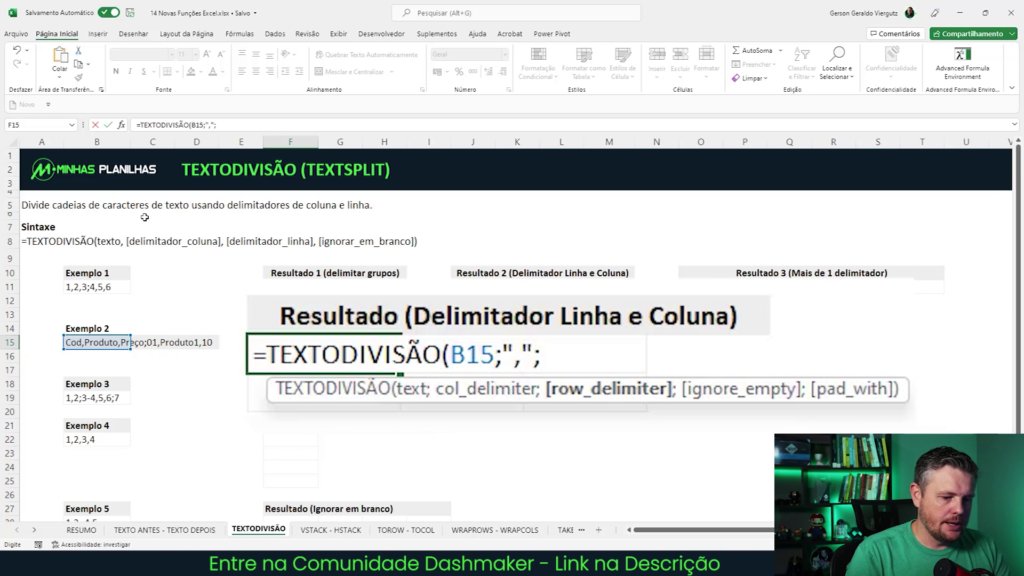
pyautogui.write('";"')
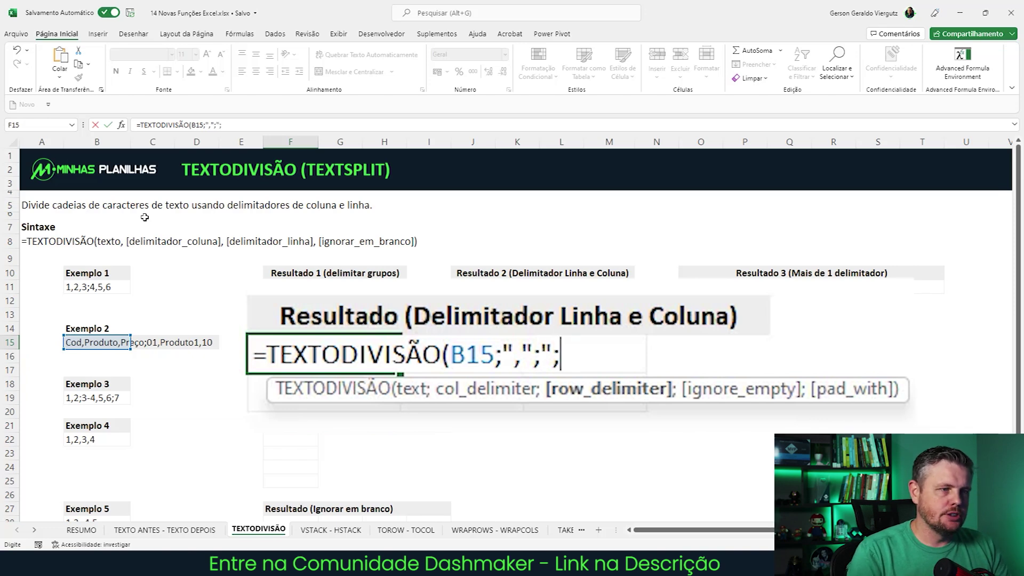
pyautogui.write(')')
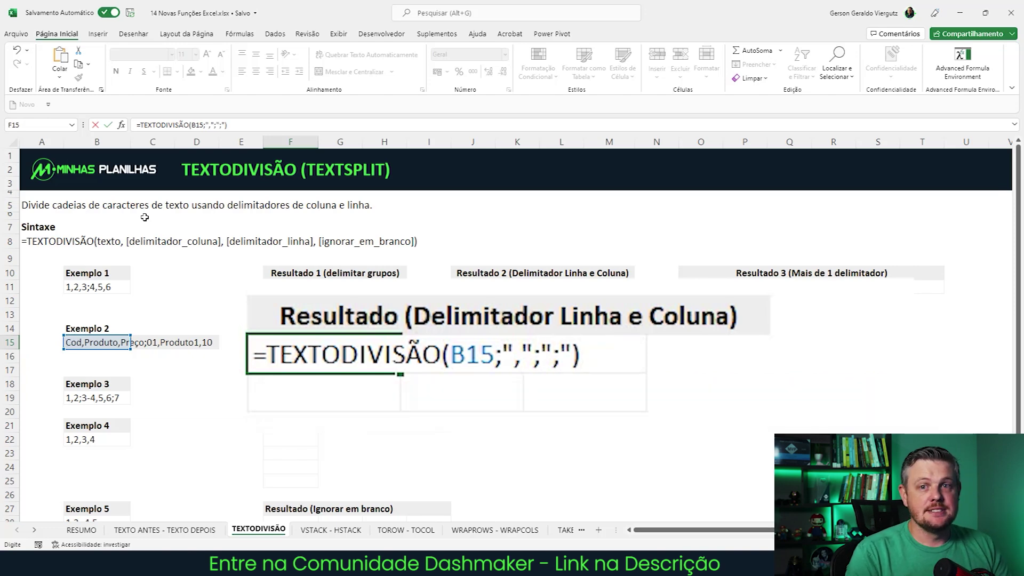
pyautogui.press('Return')
pyautogui.press('Return')
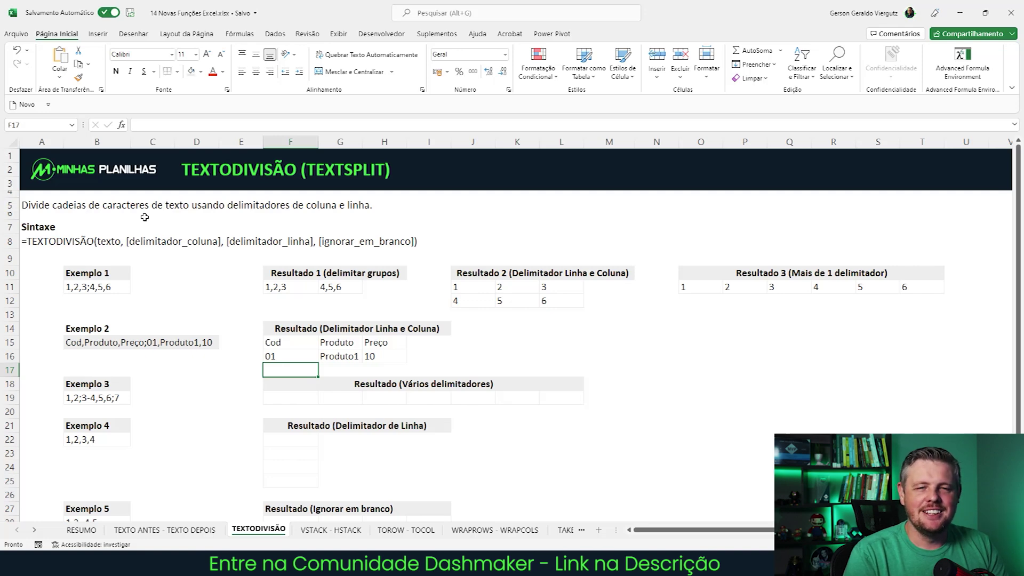
# Enter =TEXTODIVISÃO(B19;{",";";";"-"}) in F19 to split the Exemplo 3 text into columns at commas, semicolons and hyphens
pyautogui.press('Down')
pyautogui.press('Down')
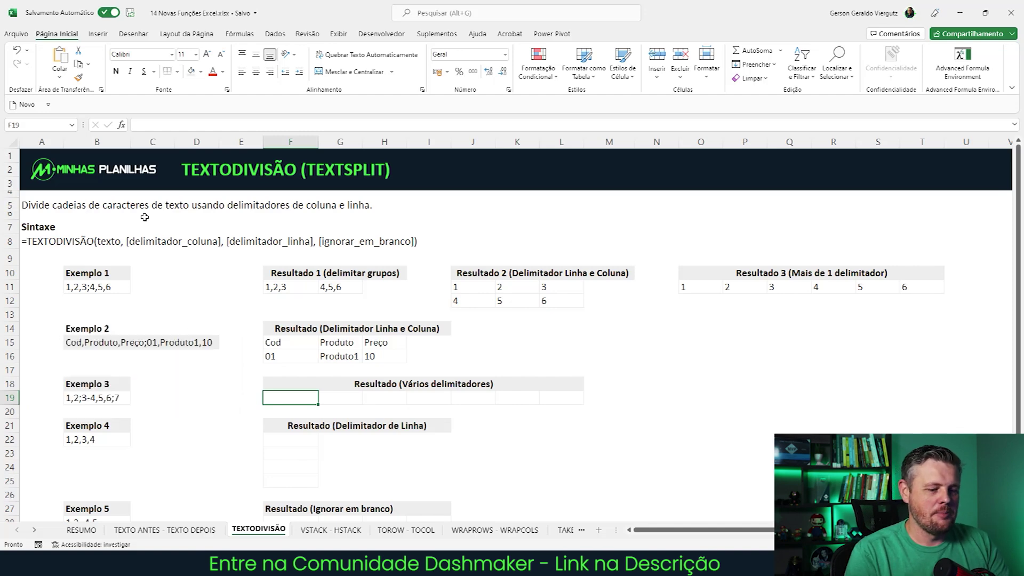
pyautogui.write('=texto')
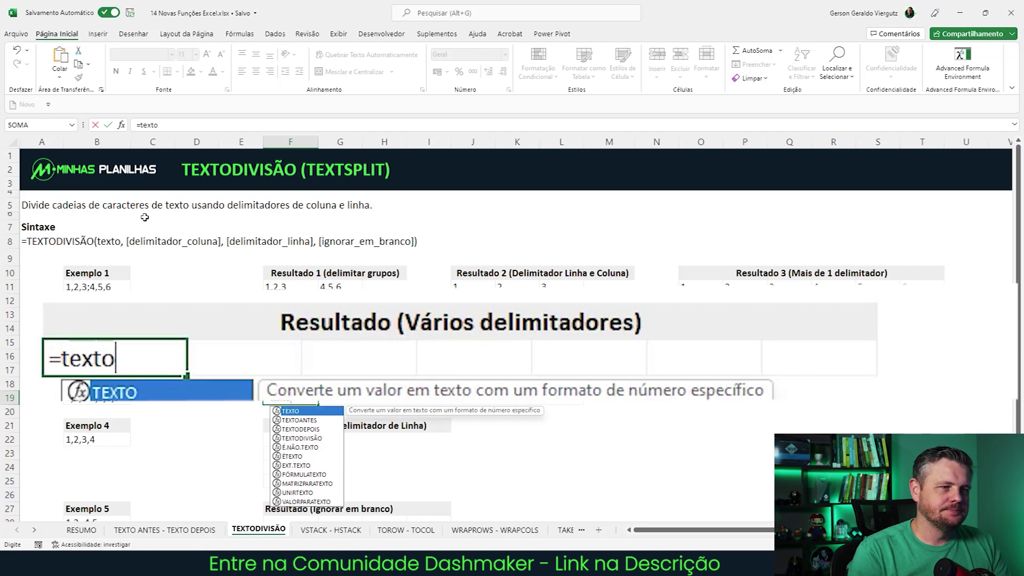
pyautogui.press('Down')
pyautogui.press('Down')
pyautogui.press('Down')
pyautogui.press('Tab')
pyautogui.press('Left')
pyautogui.press('Left')
pyautogui.press('Left')
pyautogui.press('Left')
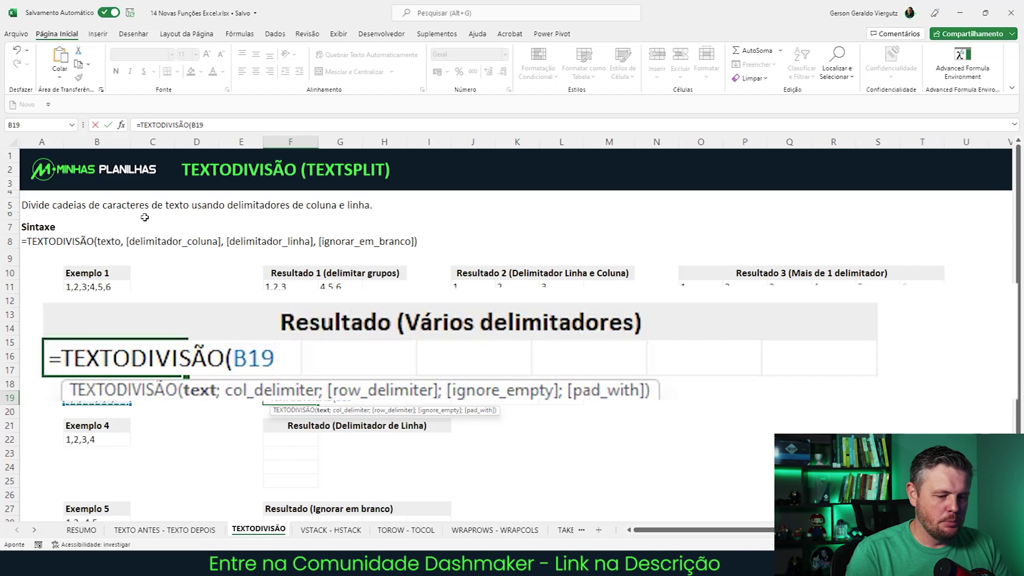
pyautogui.write(';')
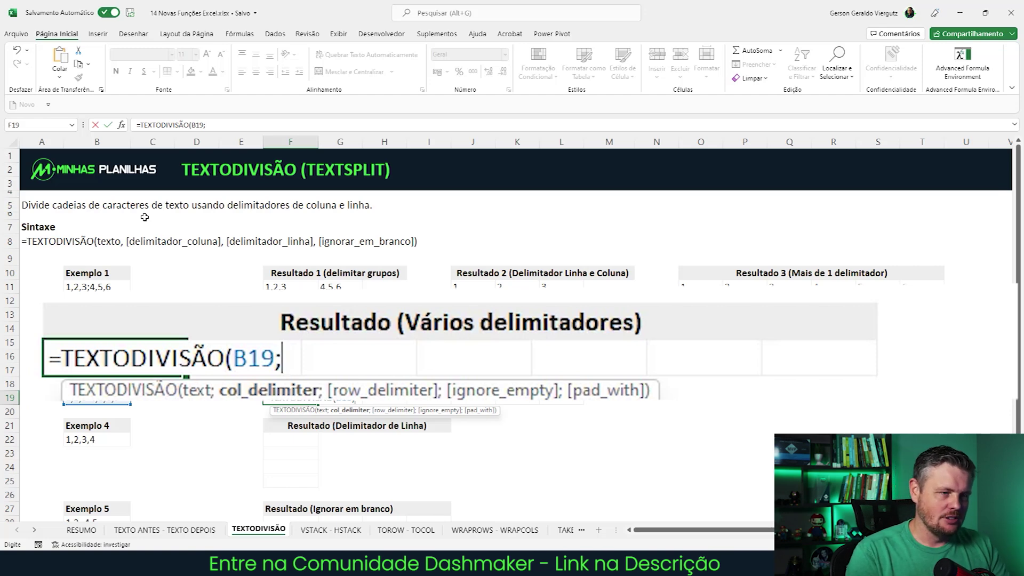
pyautogui.write('{"')
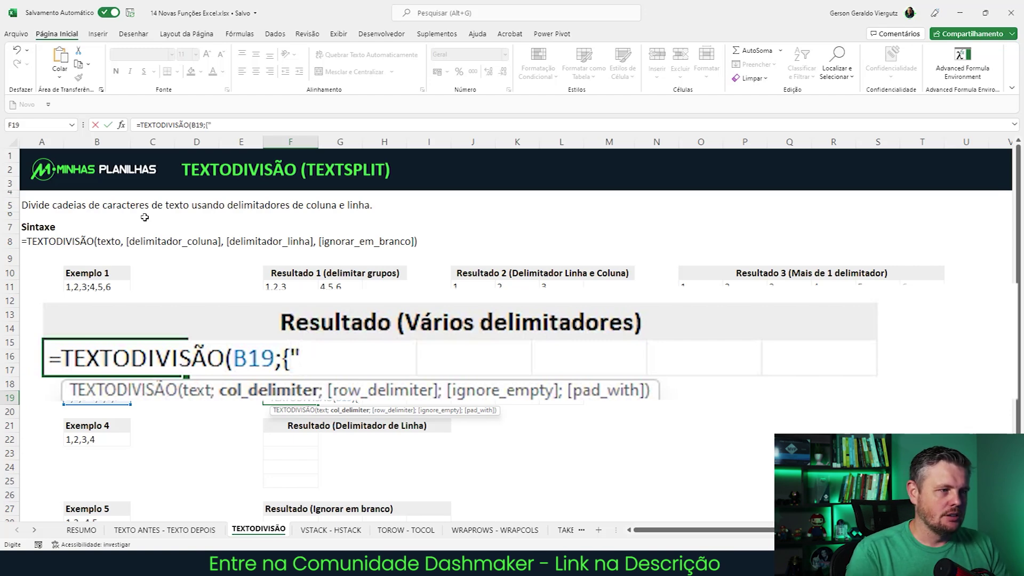
pyautogui.write(',')
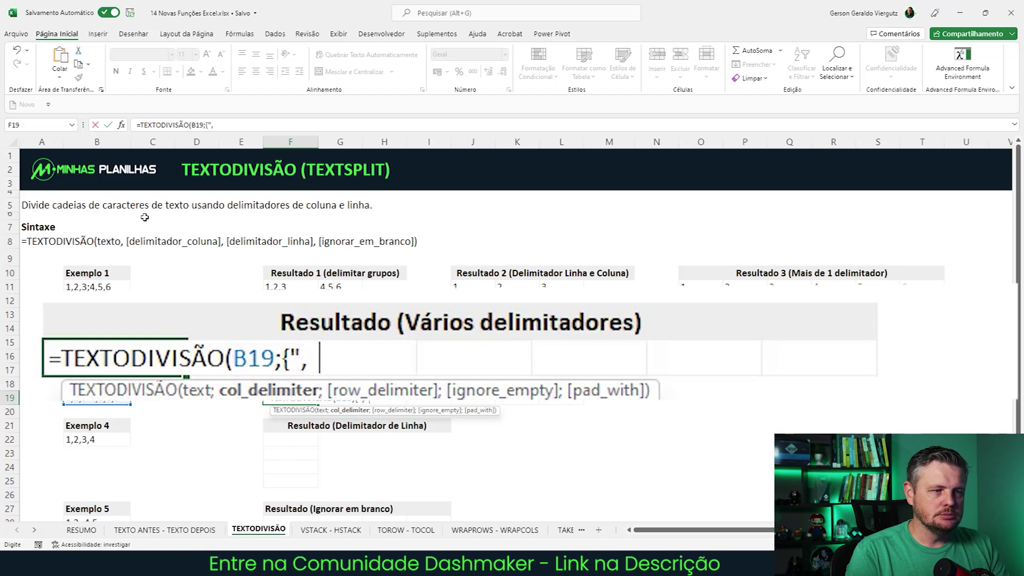
pyautogui.write('";"')
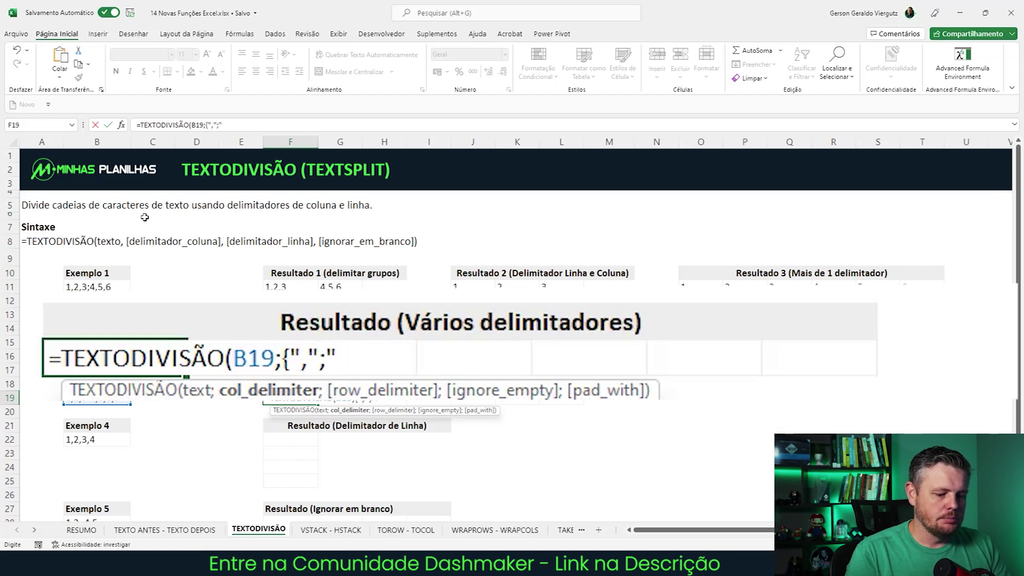
pyautogui.write(';";"-"})')
pyautogui.press('Return')
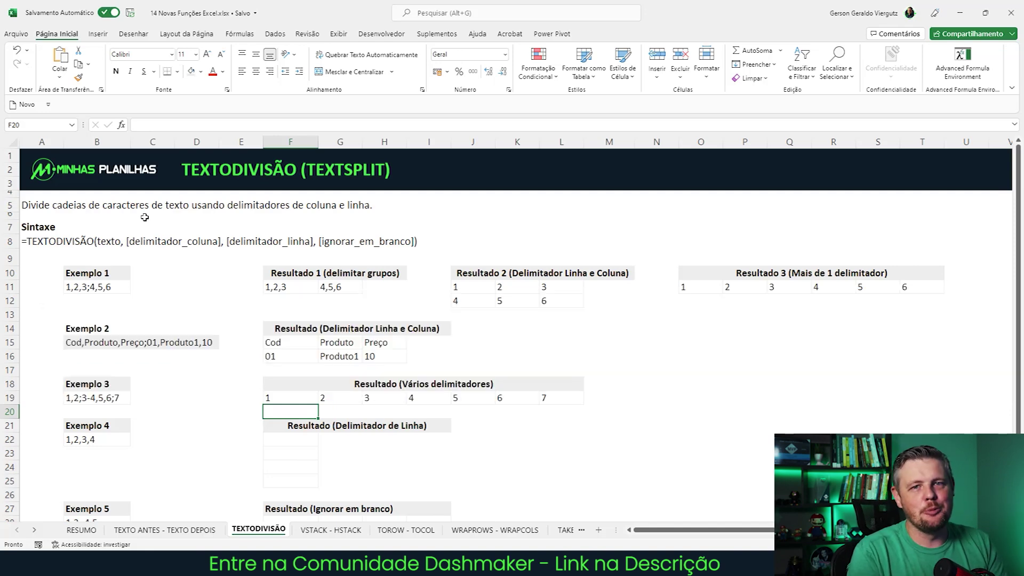
pyautogui.press('Up')
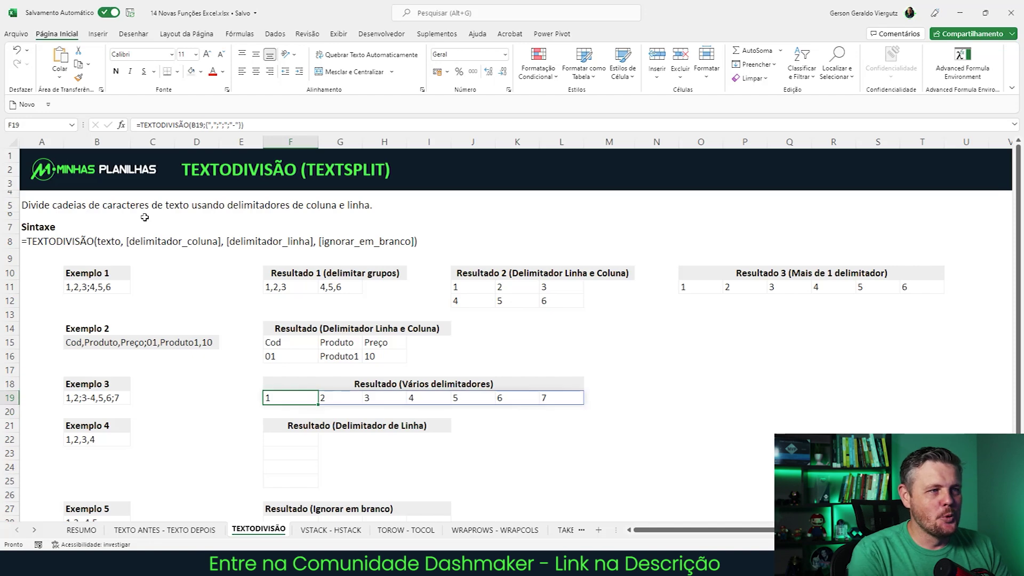
# Enter =TEXTODIVISÃO(B22;;",") in F22, omitting the column delimiter, to split the Exemplo 4 text into rows at commas
pyautogui.press('Down')
pyautogui.press('Down')
pyautogui.press('Down')
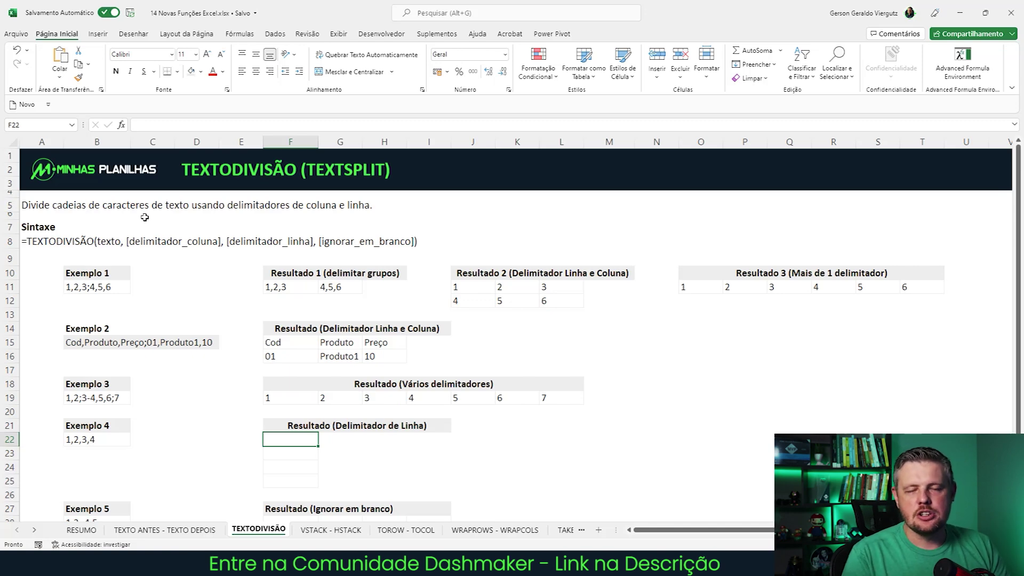
pyautogui.write('=text')
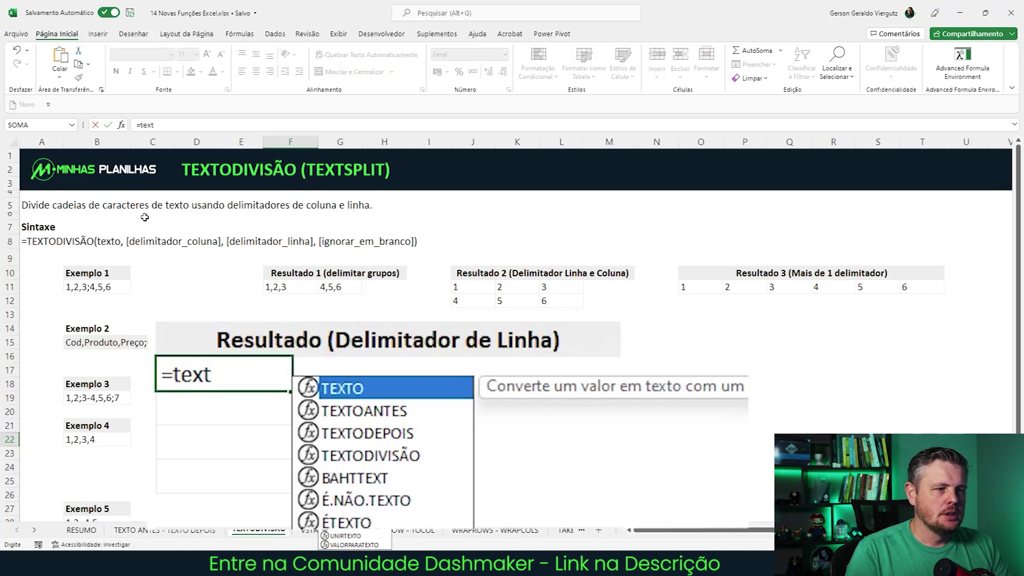
pyautogui.press('Down')
pyautogui.press('Down')
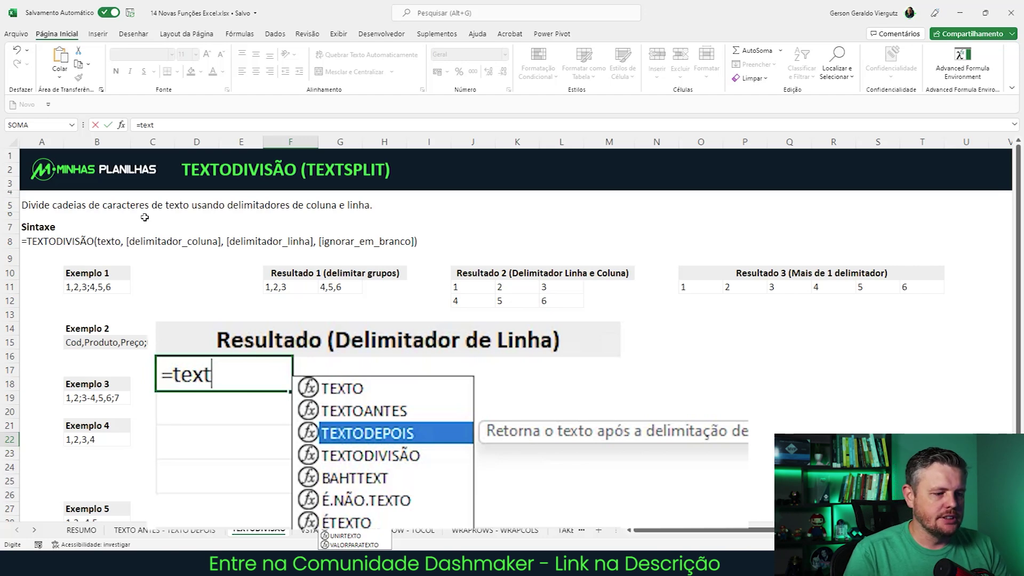
pyautogui.press('Down')
pyautogui.press('Tab')
pyautogui.press('Down')
pyautogui.press('Down')
pyautogui.press('Down')
pyautogui.press('Down')
pyautogui.press('Down')
pyautogui.press('Down')
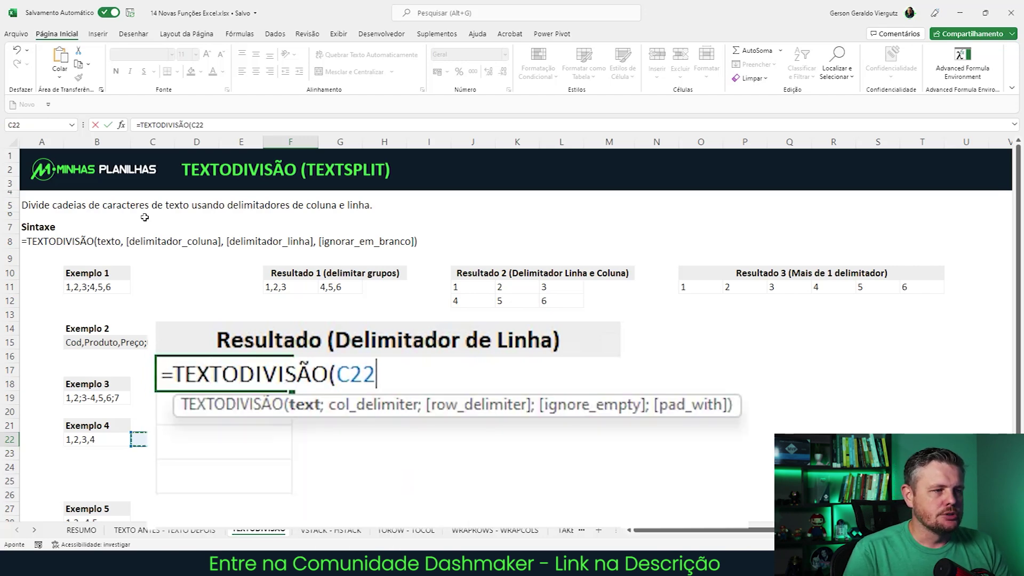
pyautogui.press('Left')
pyautogui.write(';')
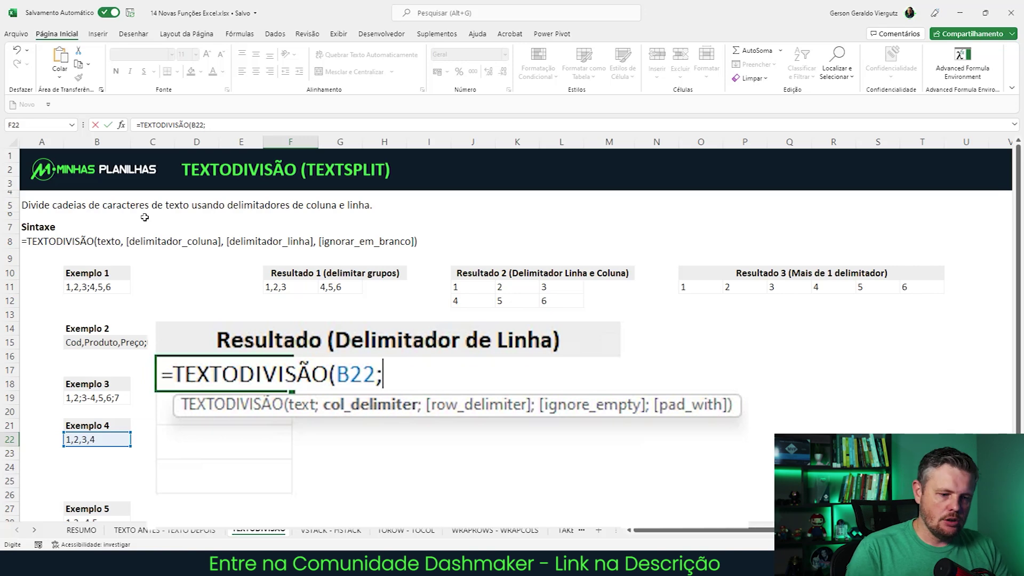
pyautogui.write(';')
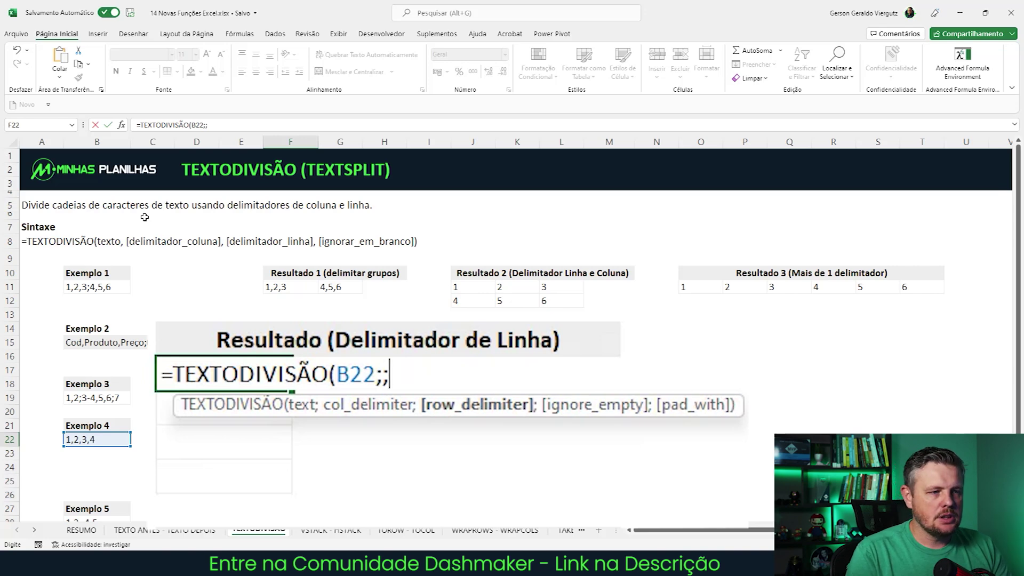
pyautogui.write('"')
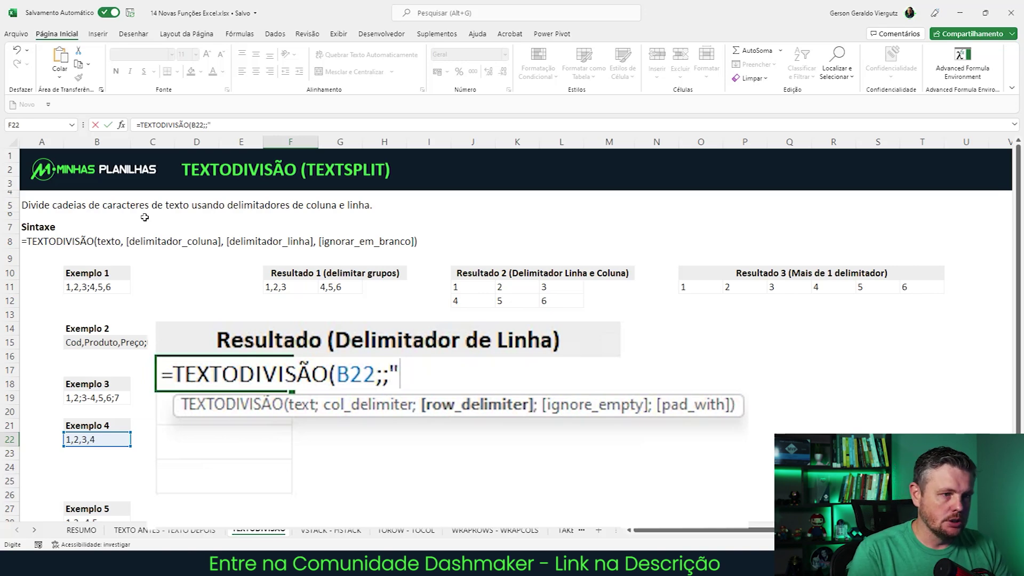
pyautogui.write(',")')
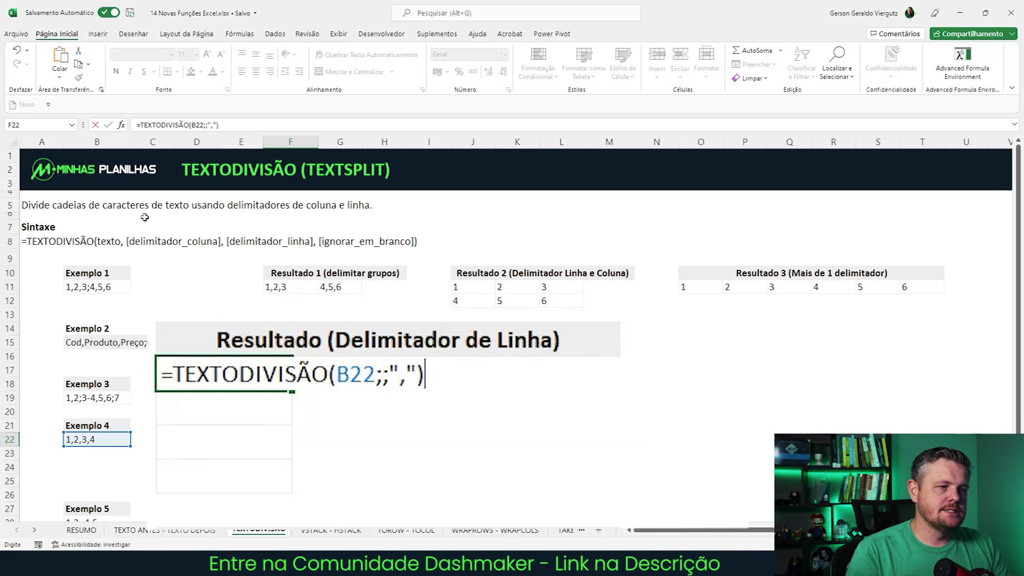
pyautogui.press('Return')
# Append ,5 to the Exemplo 4 source text in B22 so that it reads 1,2,3,4,5
pyautogui.press('Left')
pyautogui.press('Left')
pyautogui.press('Left')
pyautogui.press('Left')
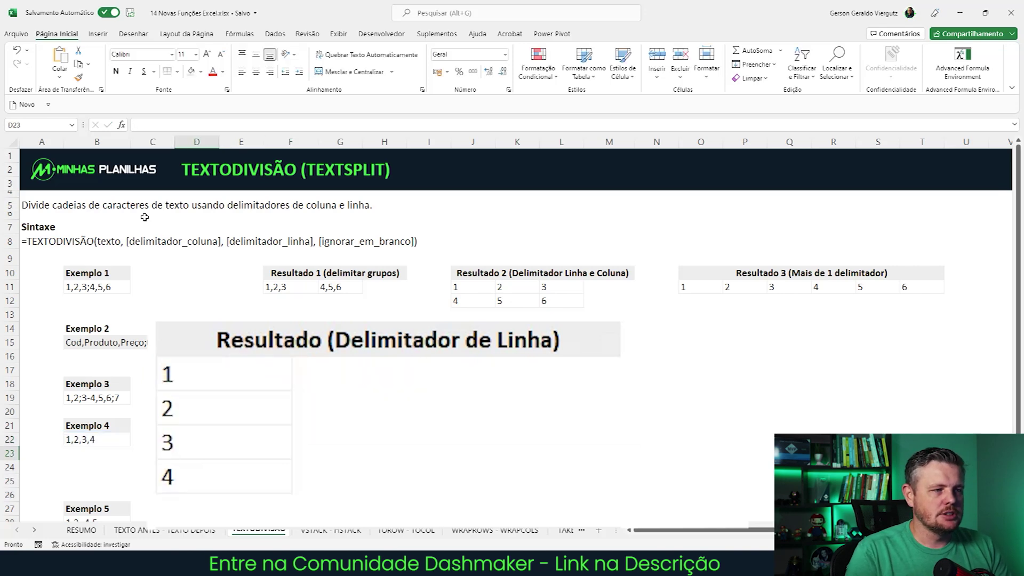
pyautogui.press('Up')
pyautogui.press('F2')
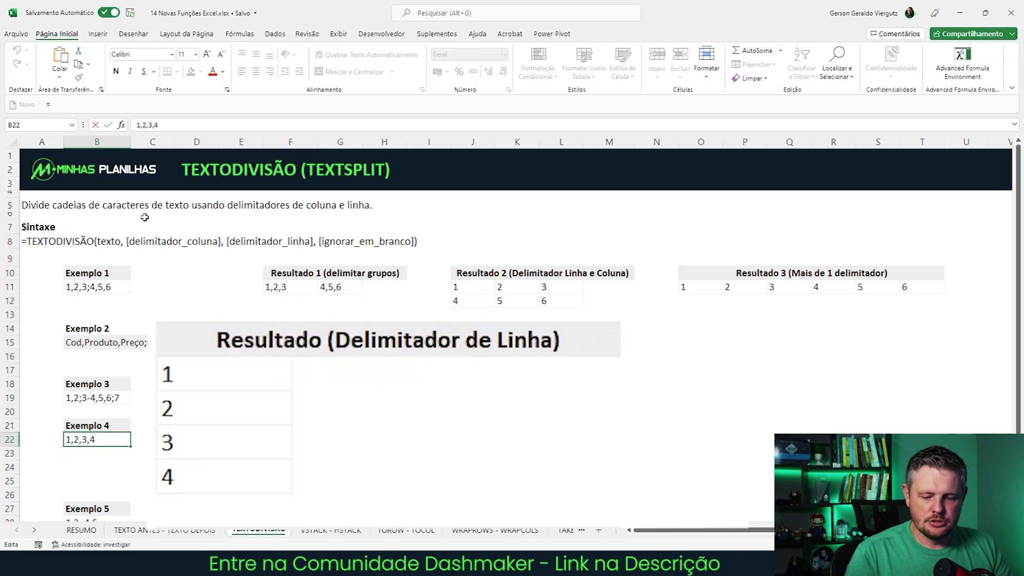
pyautogui.write(',5')
pyautogui.press('Return')
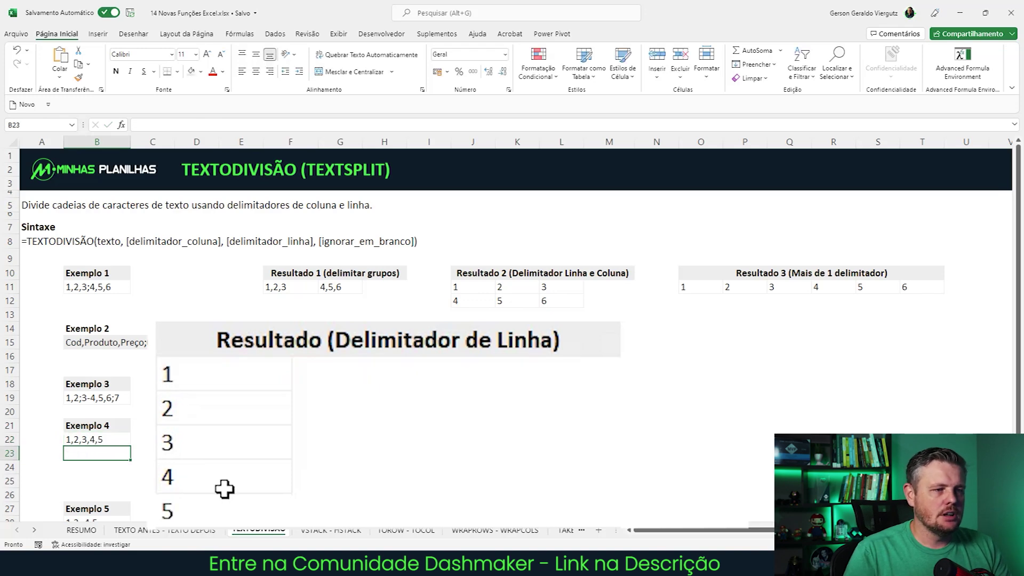
# Restore the Exemplo 4 source text in B22 to 1,2,3,4
pyautogui.doubleClick(108, 436)
pyautogui.press('BackSpace')
pyautogui.press('Return')
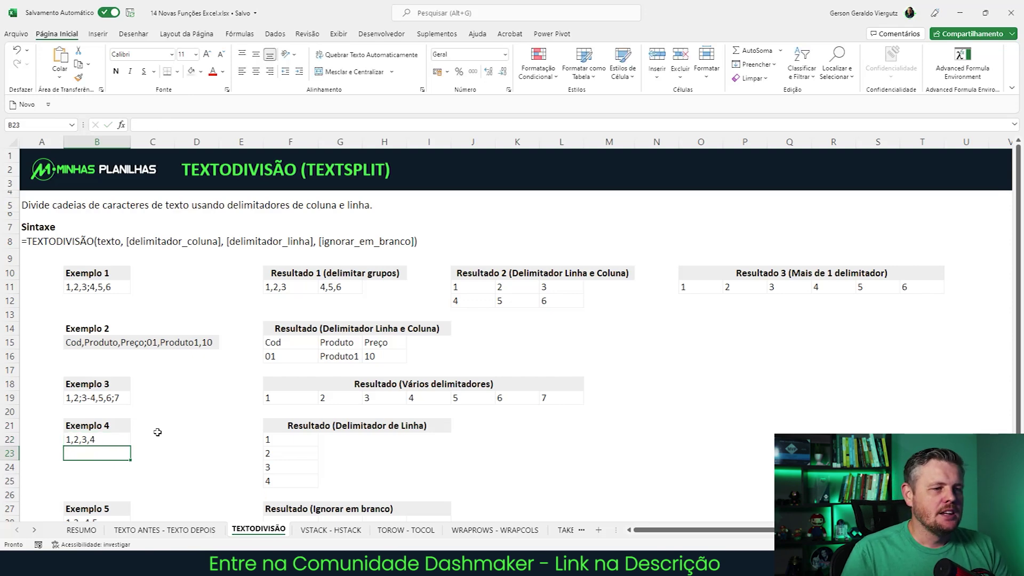
# Enter =TEXTODIVISÃO(B28;",") in F28 to split the Exemplo 5 text into columns at commas
pyautogui.scroll(-3, 148, 431)
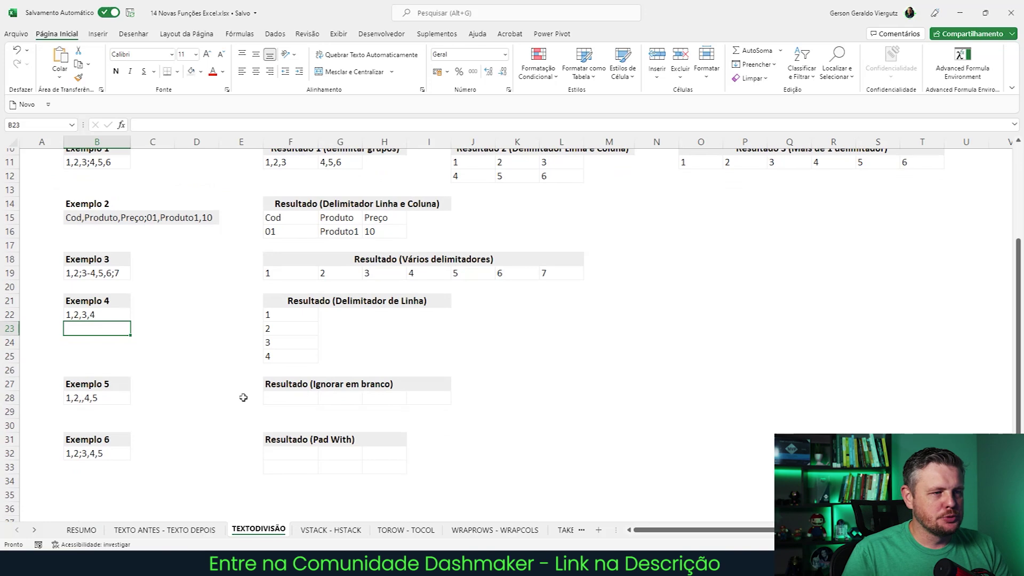
pyautogui.click(278, 395)
pyautogui.click(85, 390)
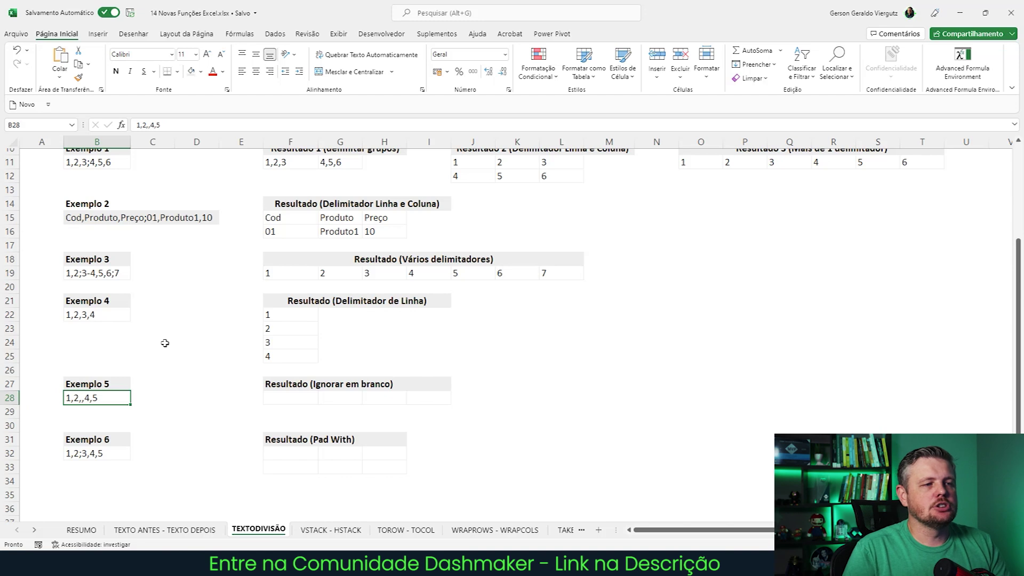
pyautogui.press('Right')
pyautogui.press('Right')
pyautogui.press('Right')
pyautogui.press('Right')
pyautogui.write('=t')
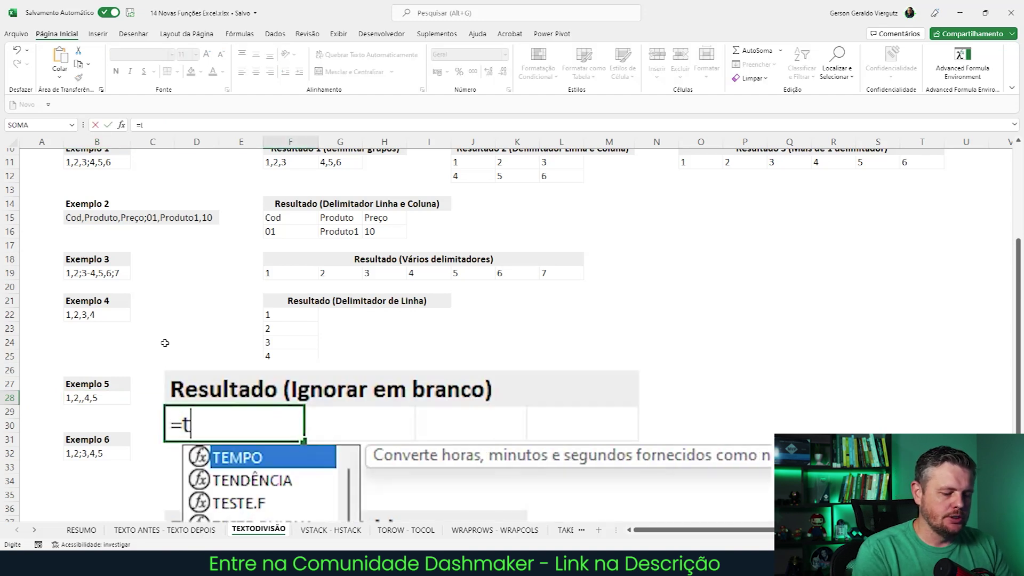
pyautogui.write('exto')
pyautogui.press('Down')
pyautogui.press('Down')
pyautogui.press('Down')
pyautogui.press('Tab')
pyautogui.press('Left')
pyautogui.press('Left')
pyautogui.press('Left')
pyautogui.press('Left')
pyautogui.press('Left')
pyautogui.press('Right')
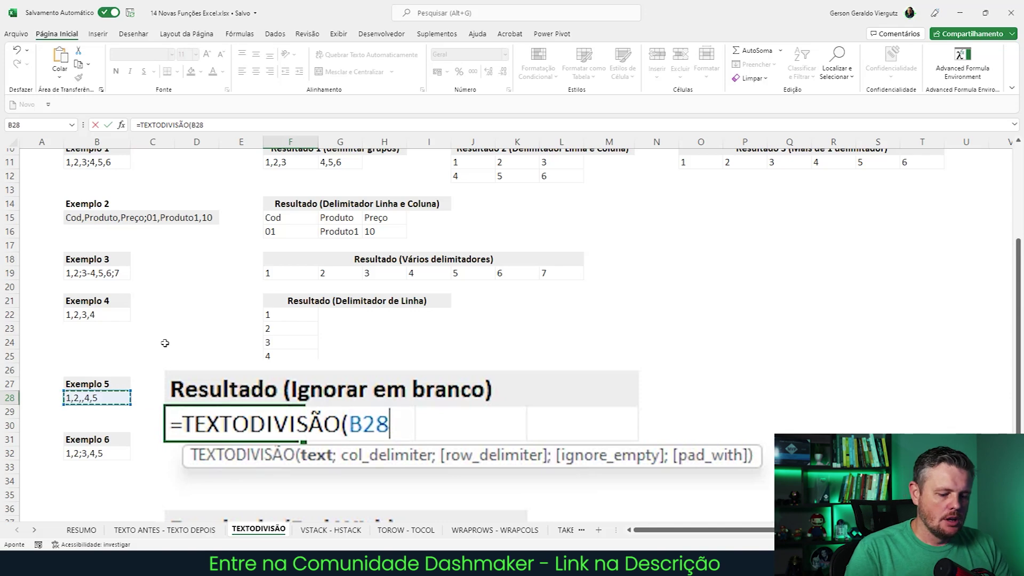
pyautogui.write(';')
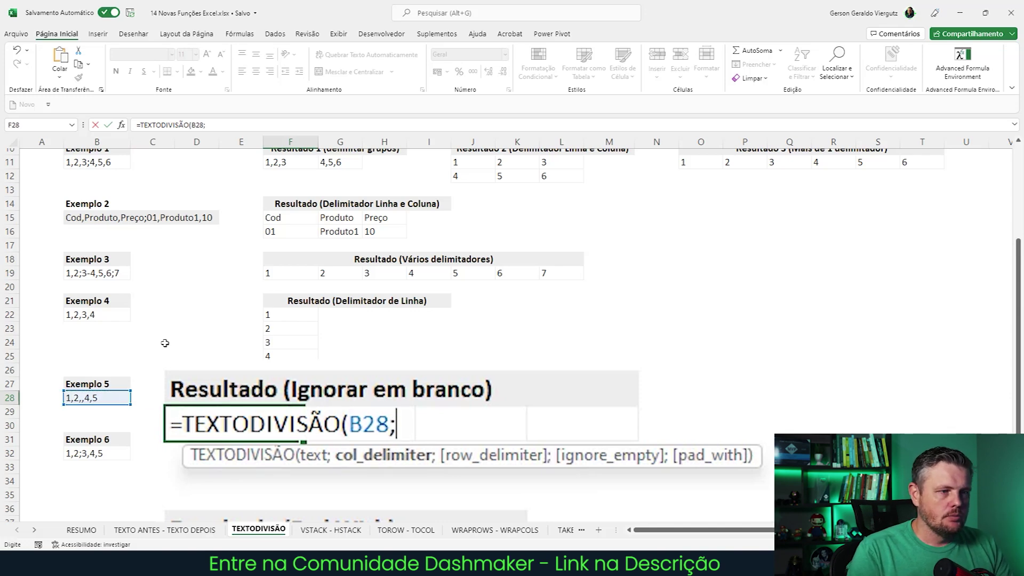
pyautogui.write('"')
pyautogui.write(',')
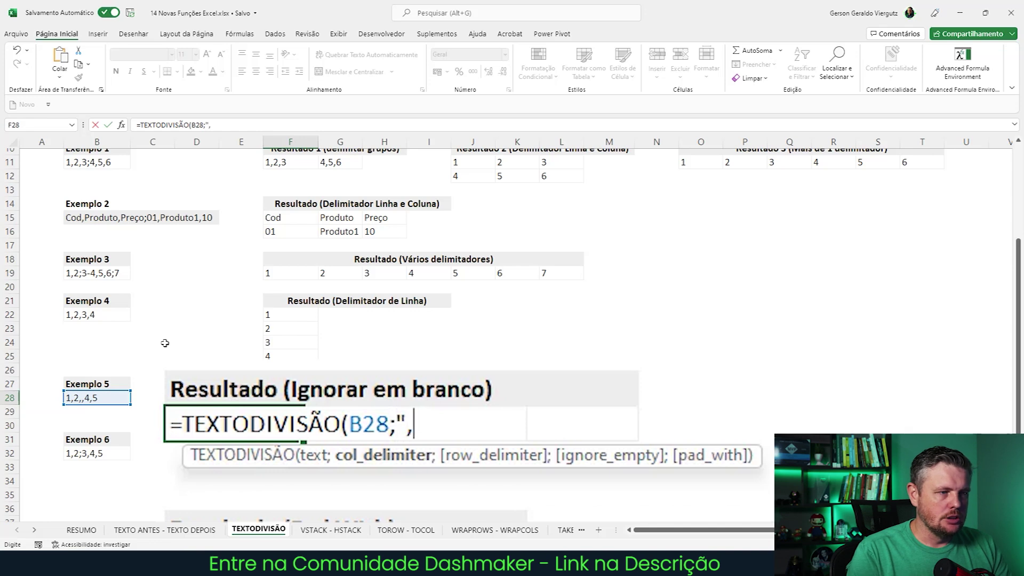
pyautogui.write('")')
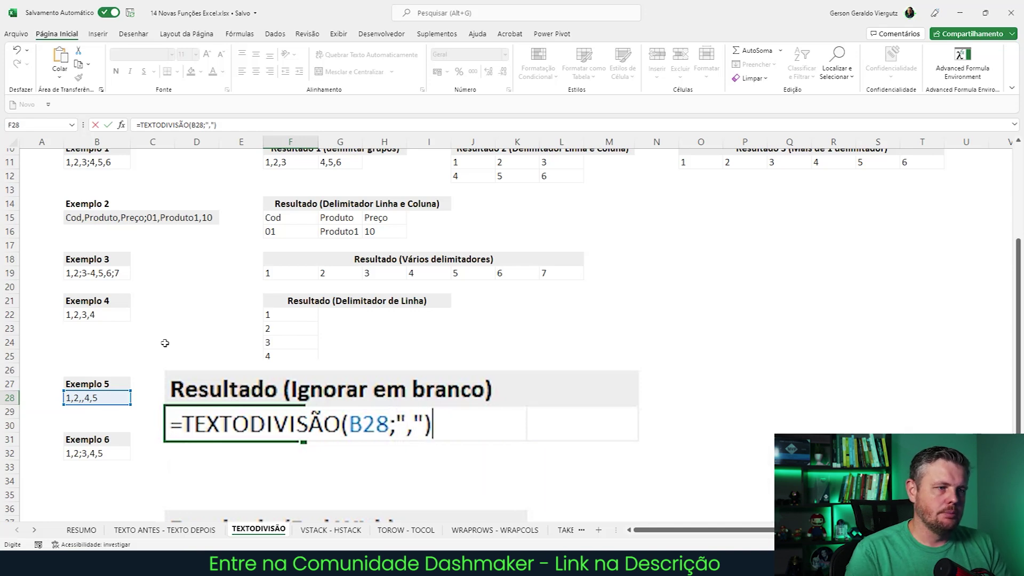
pyautogui.press('Return')
# Examine the split Exemplo 5 cells in row 28 for the blank produced by the consecutive commas
pyautogui.press('Up')
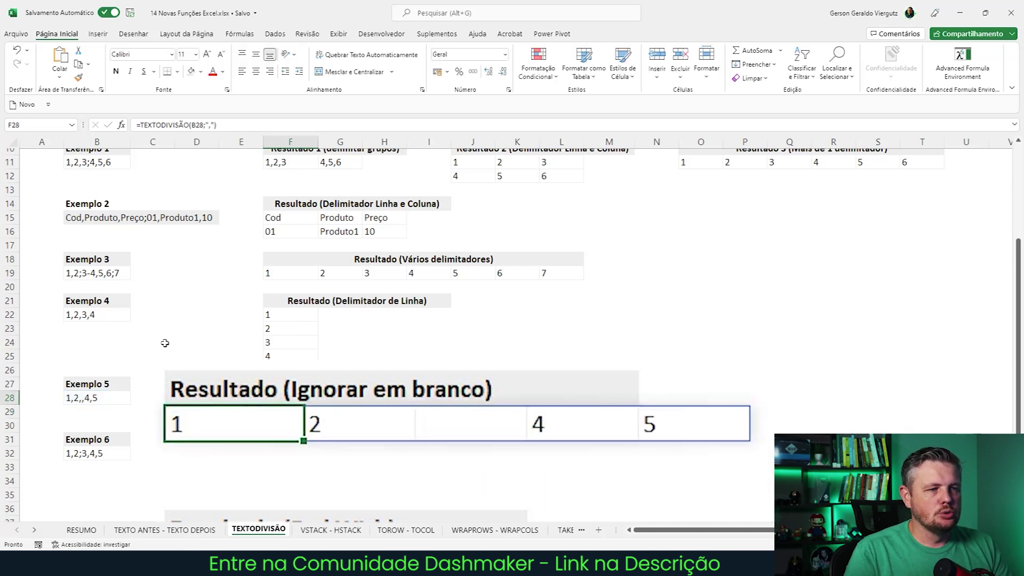
pyautogui.press('Right')
pyautogui.press('Right')
pyautogui.press('Right')
pyautogui.press('Left')
pyautogui.press('Left')
pyautogui.press('Left')
pyautogui.press('Right')
pyautogui.press('Right')
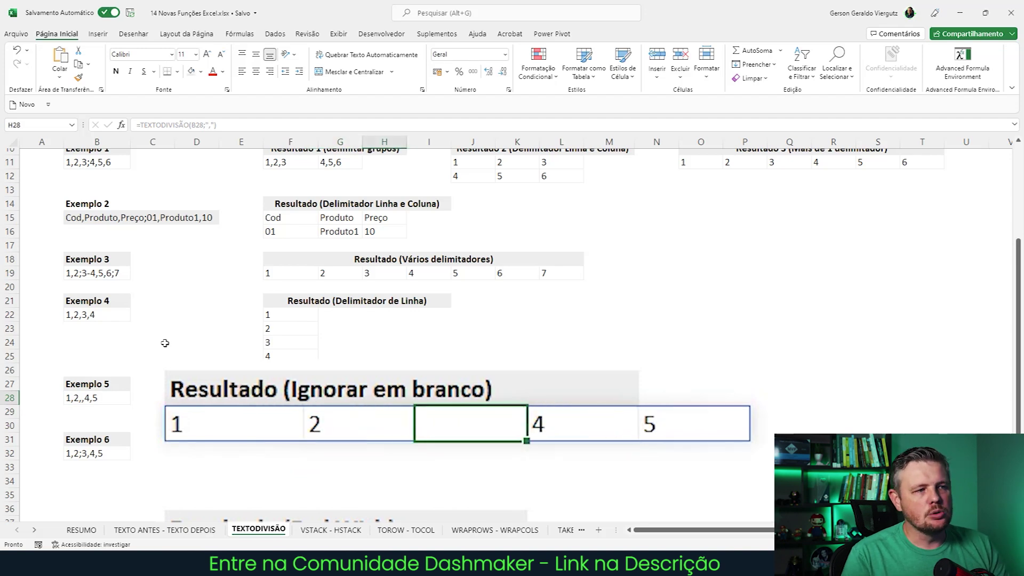
pyautogui.press('Right')
pyautogui.press('Right')
pyautogui.press('Left')
pyautogui.press('Left')
pyautogui.press('Left')
pyautogui.press('Right')
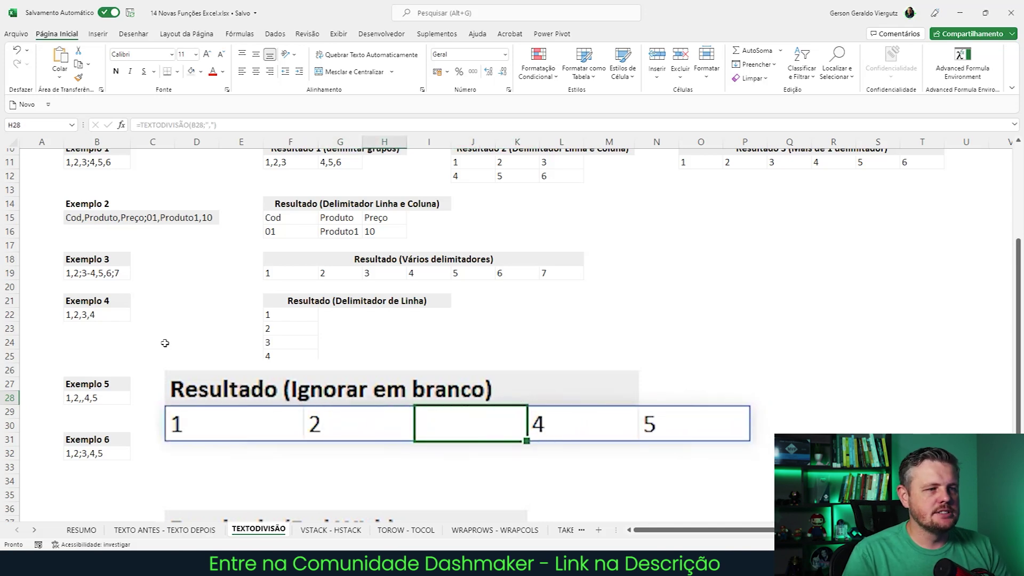
# Extend the F28 formula to =TEXTODIVISÃO(B28;",";;1) to ignore empty values, and check the resulting cells in row 28
pyautogui.press('Left')
pyautogui.press('Left')
pyautogui.press('F2')
pyautogui.press('Left')
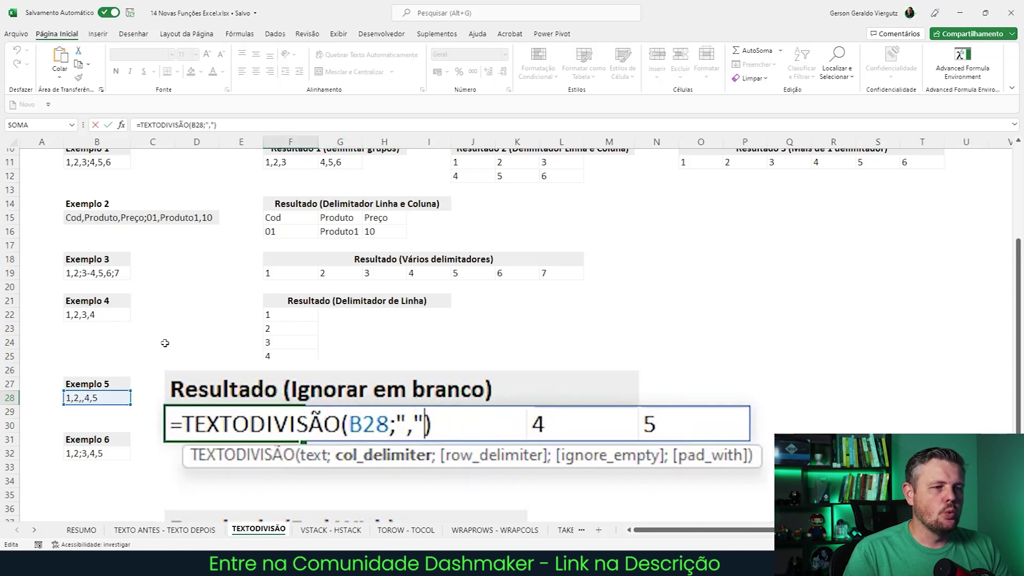
pyautogui.write(';')
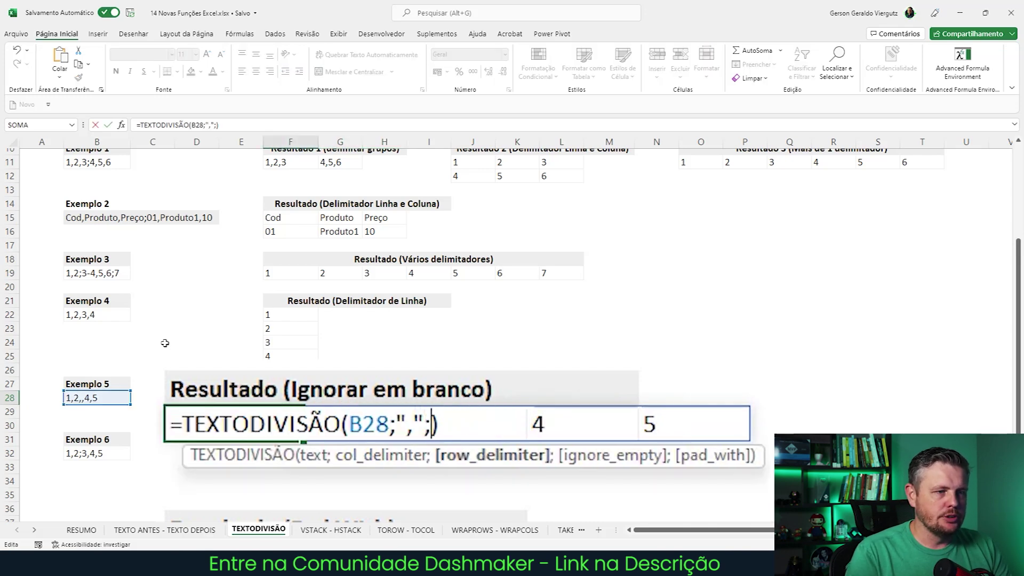
pyautogui.write(';')
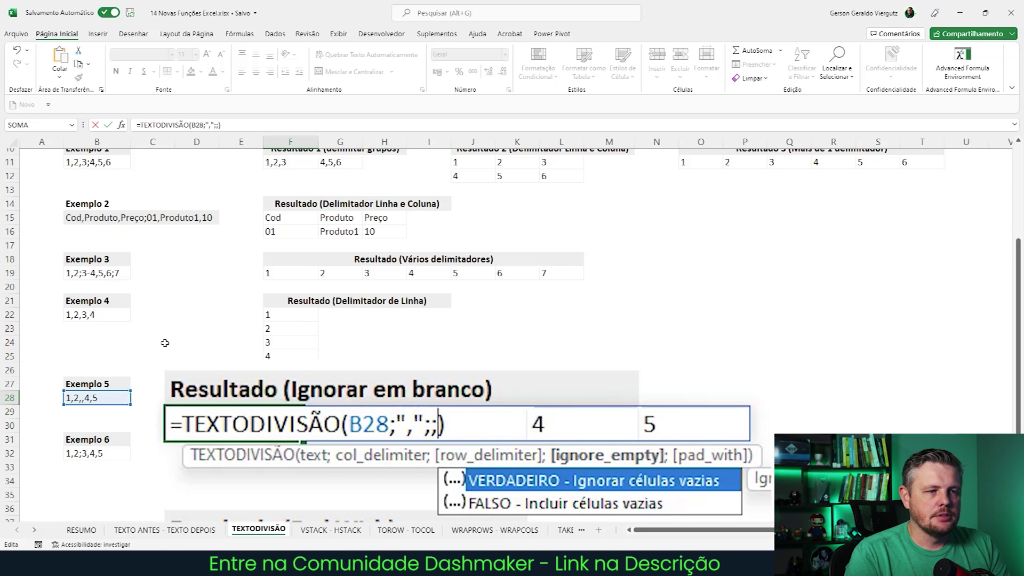
pyautogui.write('1')
pyautogui.press('Return')
pyautogui.press('Up')
pyautogui.press('Right')
pyautogui.press('Right')
pyautogui.press('Right')
pyautogui.press('Left')
pyautogui.press('Left')
pyautogui.press('Left')
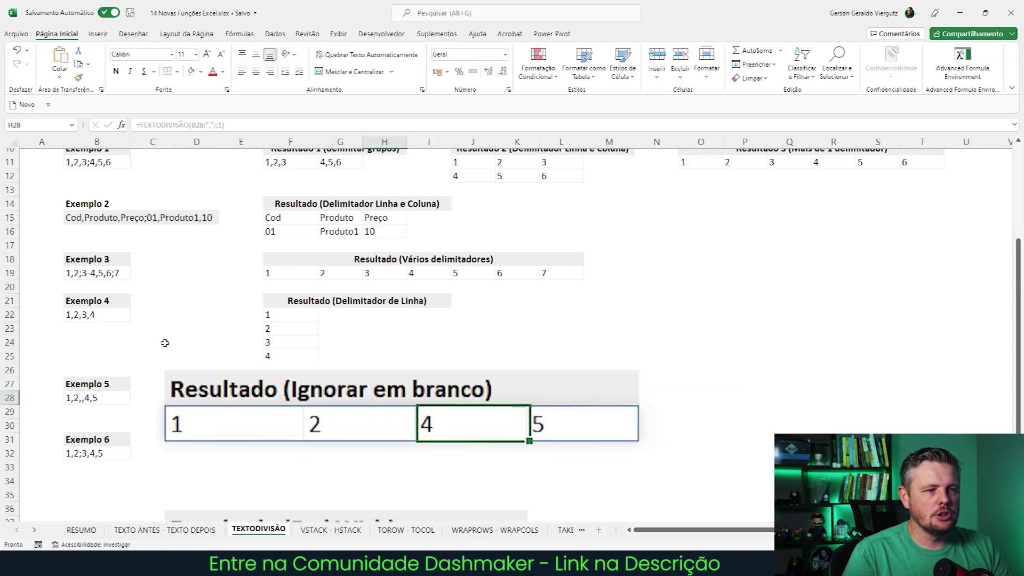
# Examine the individual Exemplo 5 values returned across row 28
pyautogui.press('Right')
pyautogui.press('Right')
pyautogui.press('Right')
pyautogui.press('Left')
pyautogui.press('Left')
pyautogui.press('Left')
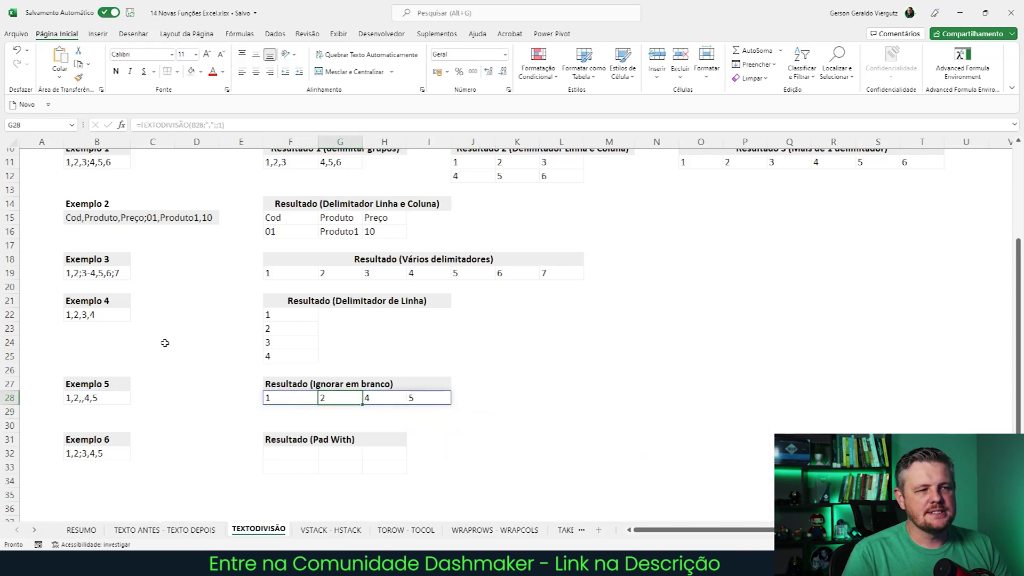
# Enter =TEXTODIVISÃO(B32;",";";") in F32 to split the Exemplo 6 text by column and row delimiters
pyautogui.press('Down')
pyautogui.press('Down')
pyautogui.press('Down')
pyautogui.press('Down')
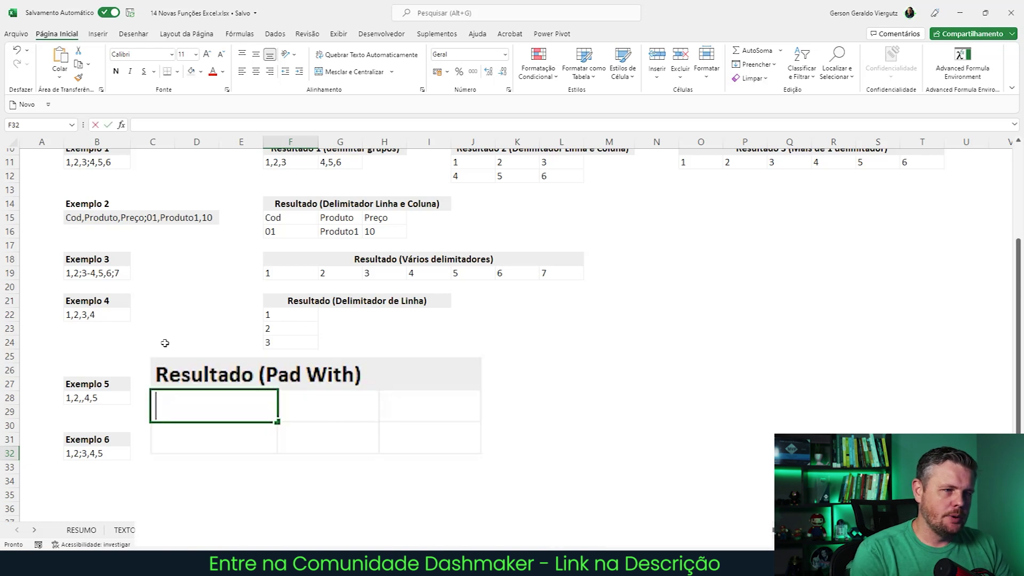
pyautogui.write('=texto')
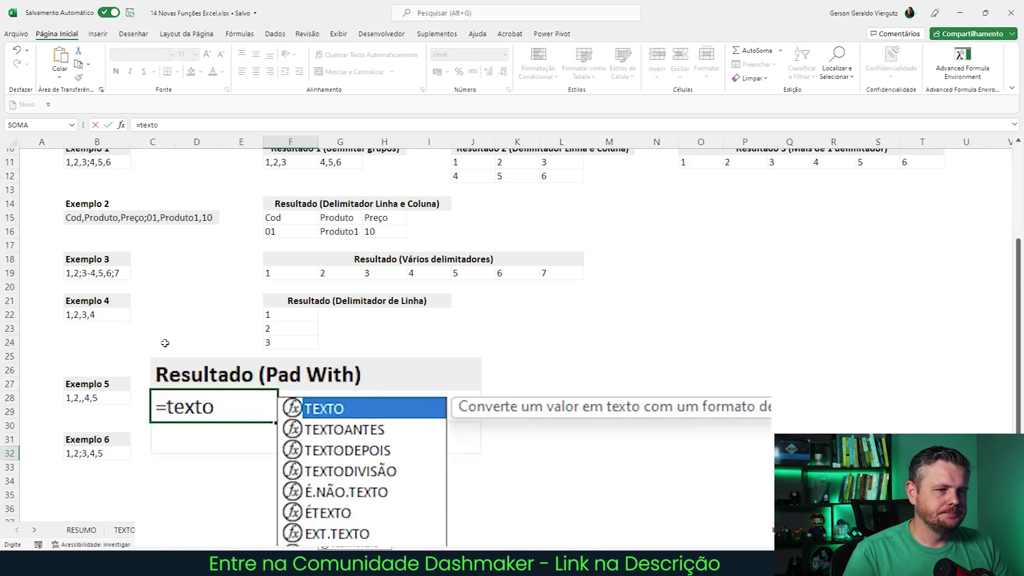
pyautogui.press('Down')
pyautogui.press('Down')
pyautogui.press('Down')
pyautogui.press('Tab')
pyautogui.press('Left')
pyautogui.press('Left')
pyautogui.press('Left')
pyautogui.press('Left')
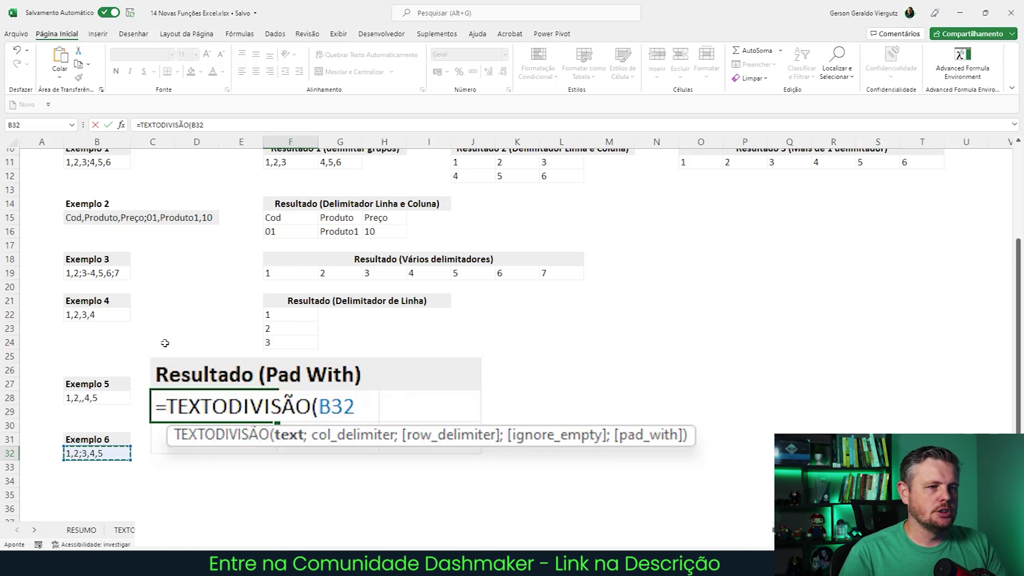
pyautogui.write(';')
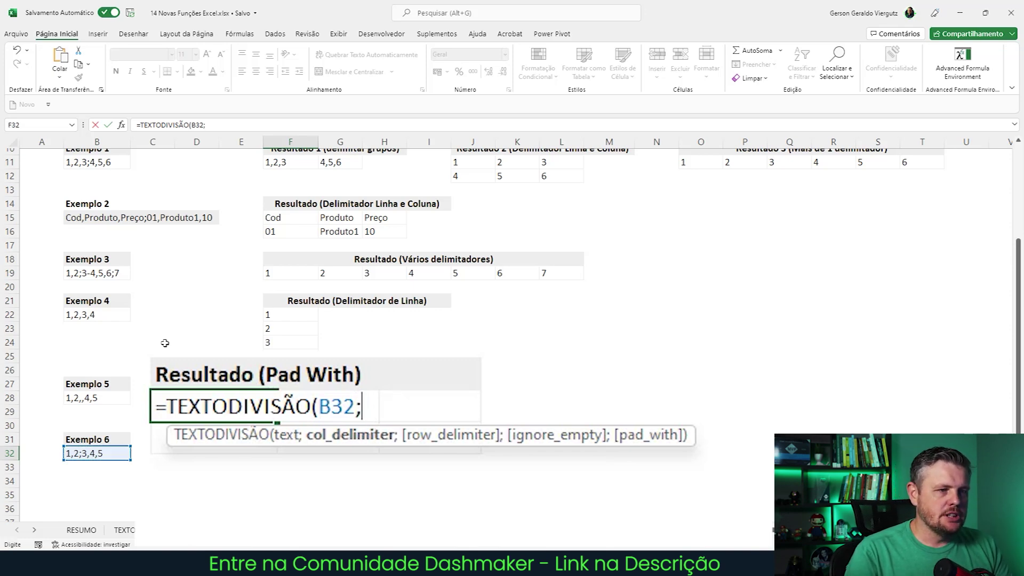
pyautogui.write('"')
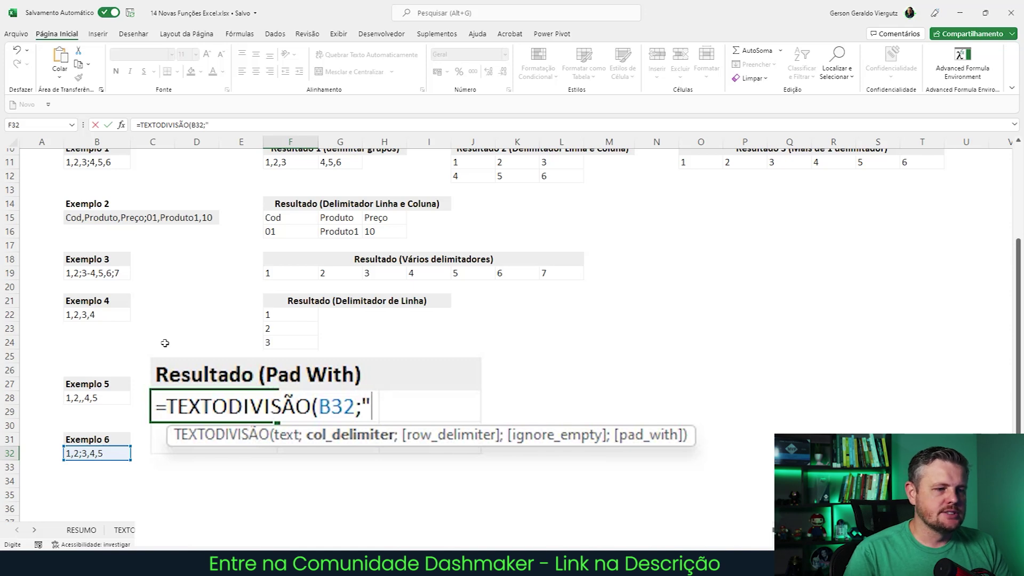
pyautogui.write(',";')
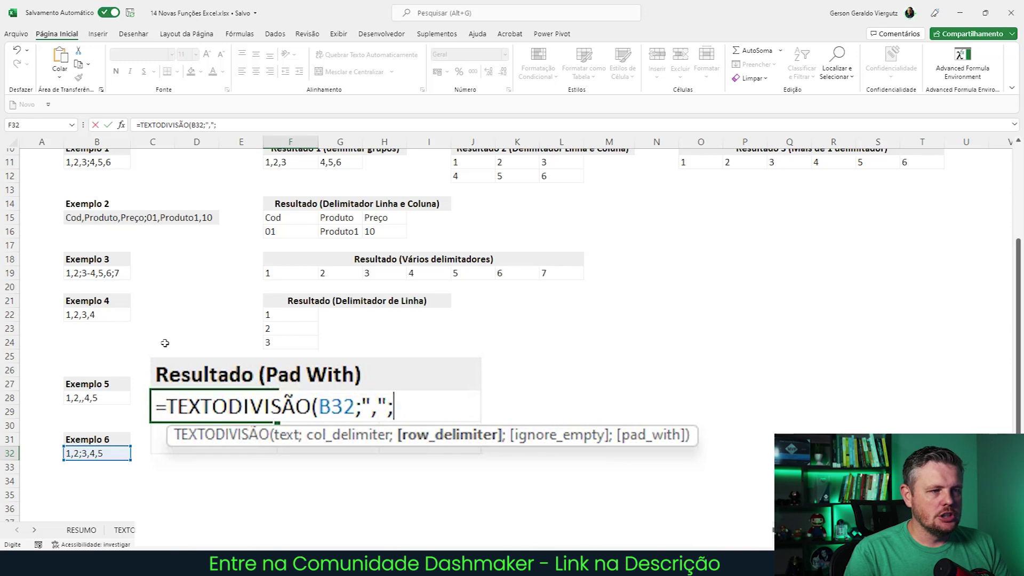
pyautogui.write('";"')
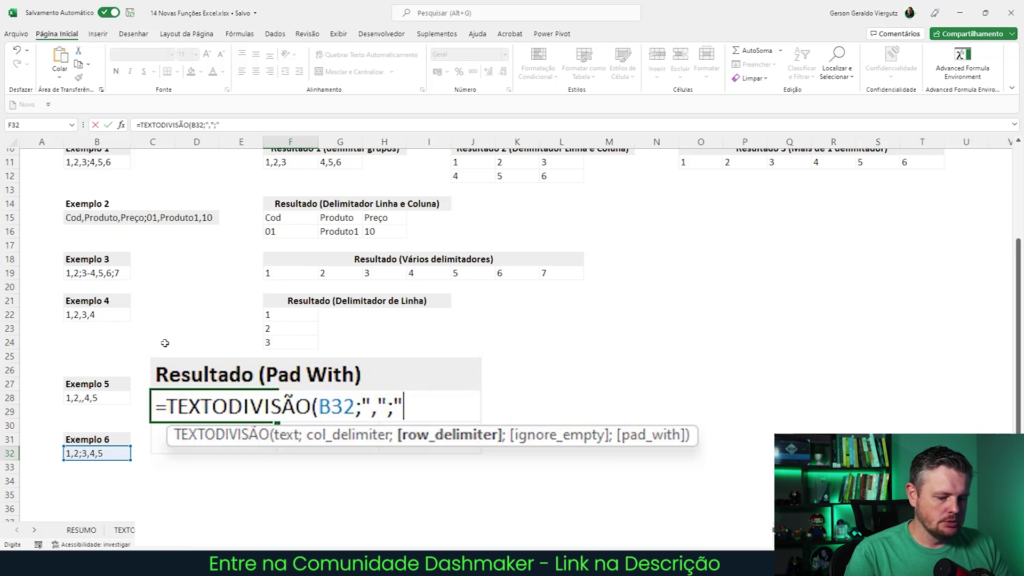
pyautogui.write(')')
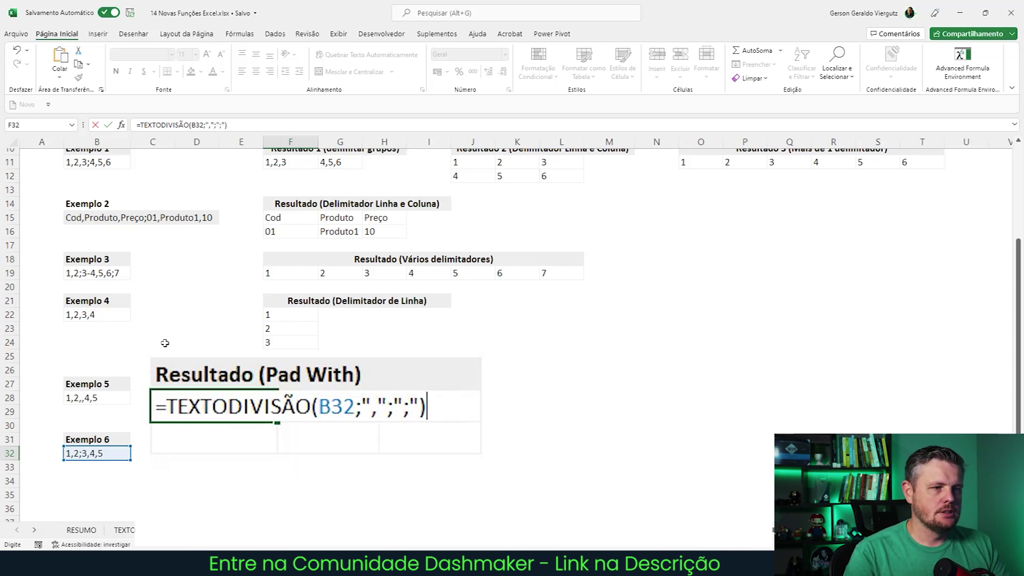
pyautogui.press('Return')
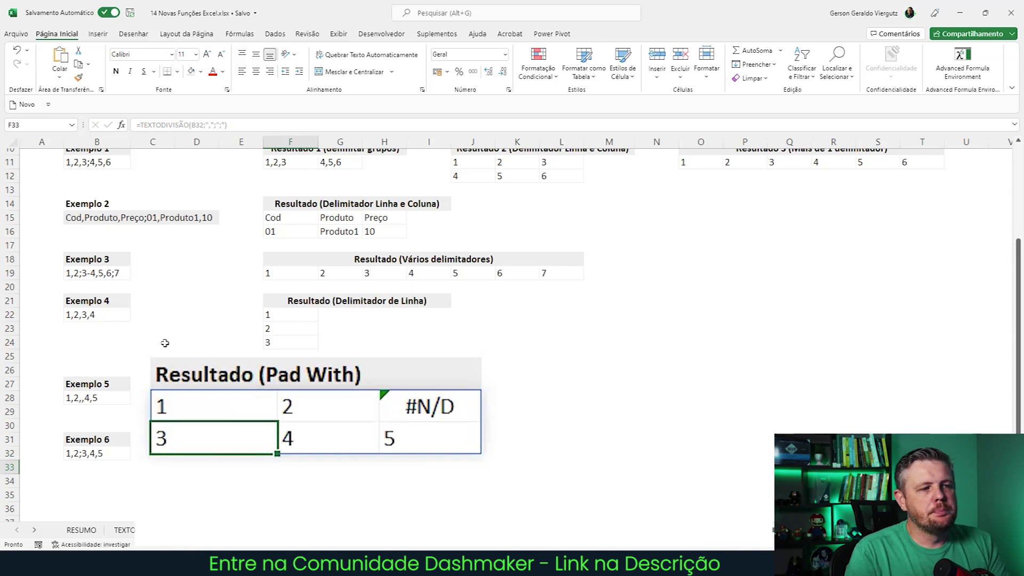
# Examine the split Exemplo 6 cells in F32:H33, comparing the third column of both rows
pyautogui.press('Up')
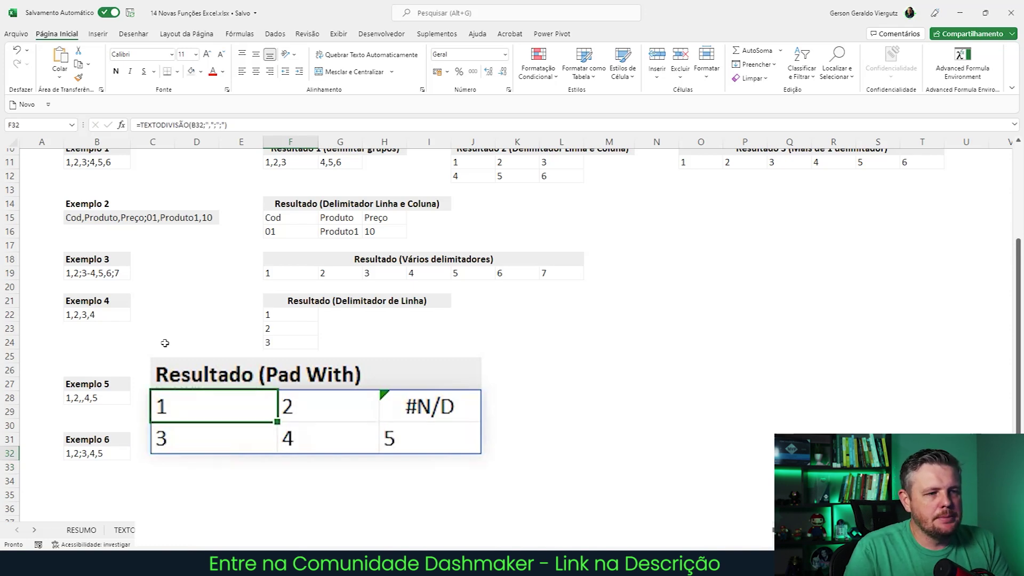
pyautogui.press('Right')
pyautogui.press('Right')
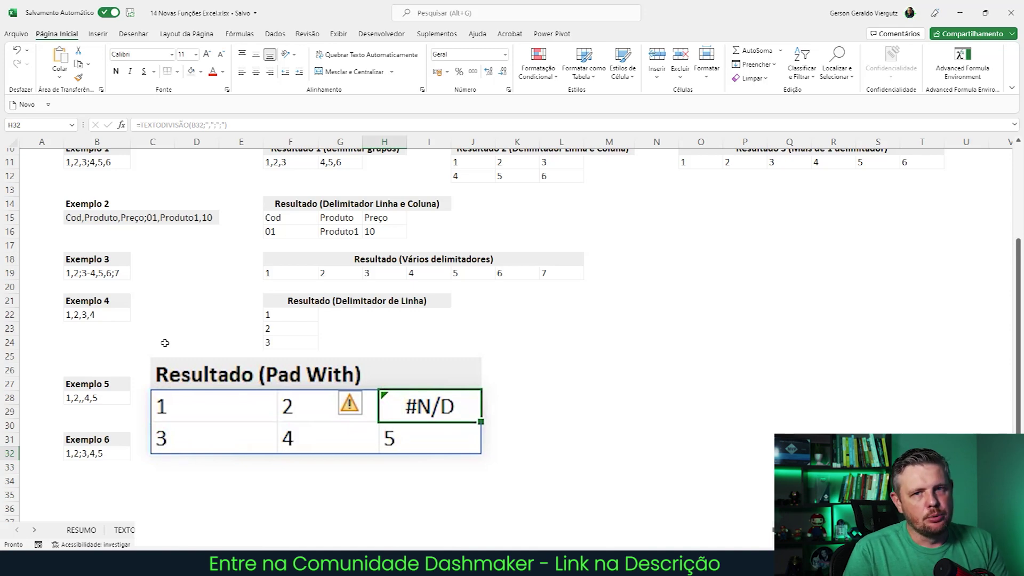
pyautogui.press('Down')
pyautogui.press('Left')
pyautogui.press('Left')
pyautogui.press('Right')
pyautogui.press('Right')
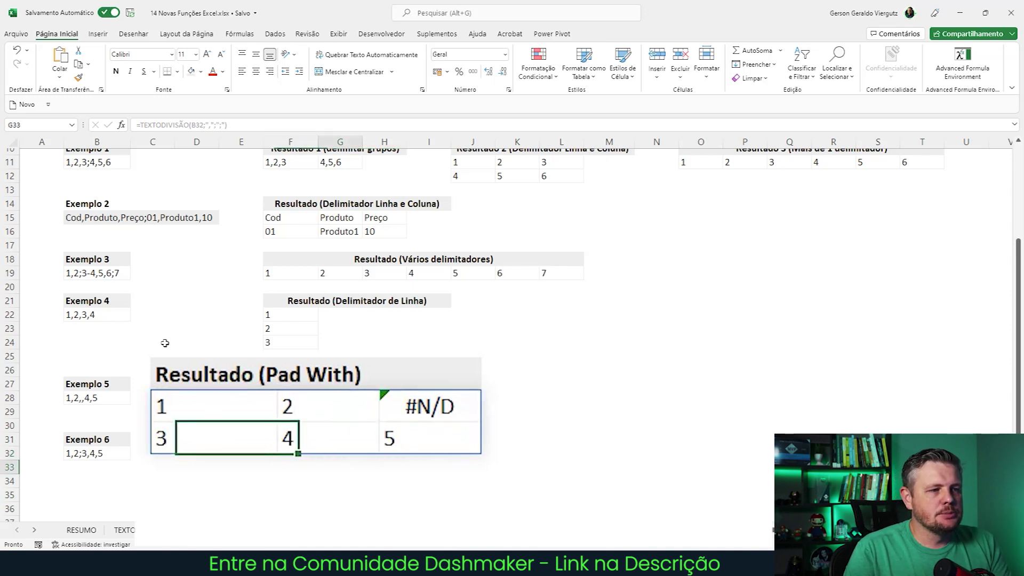
pyautogui.press('Left')
pyautogui.press('Right')
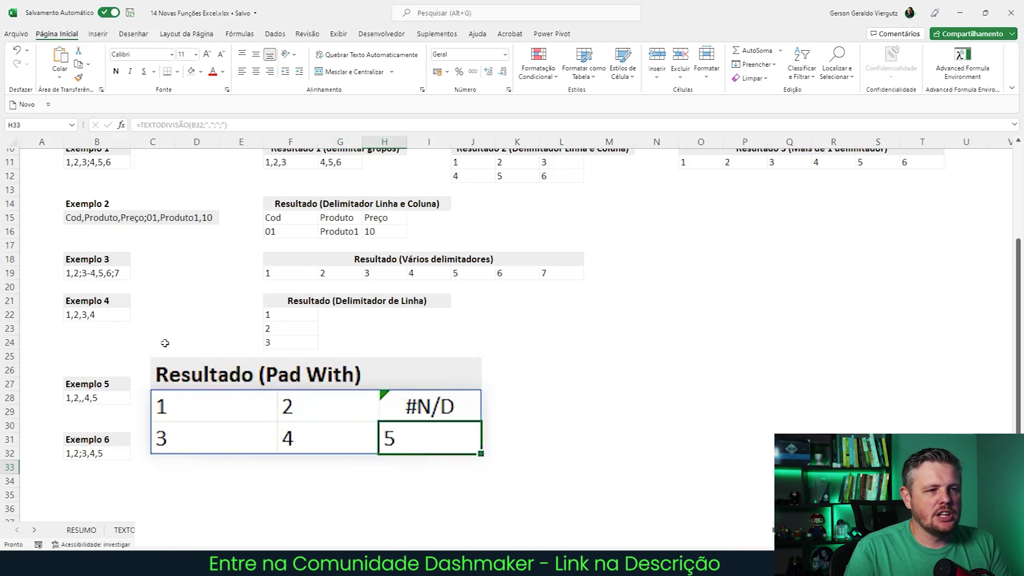
pyautogui.press('Up')
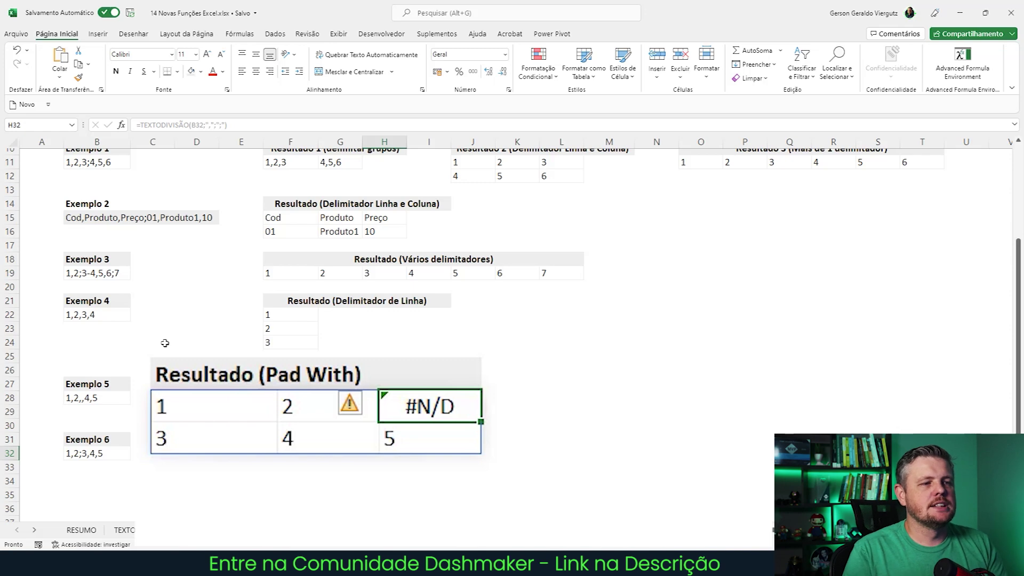
# Extend the F32 formula to =TEXTODIVISÃO(B32;",";";";;"") to pad missing values with empty text, and check the result cells
pyautogui.press('Left')
pyautogui.press('Left')
pyautogui.press('F2')
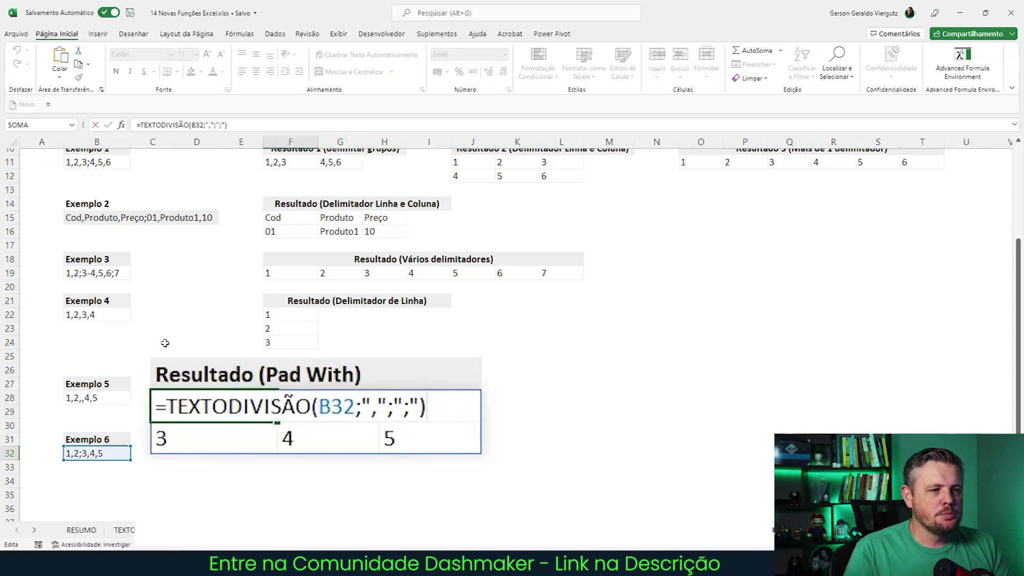
pyautogui.press('Left')
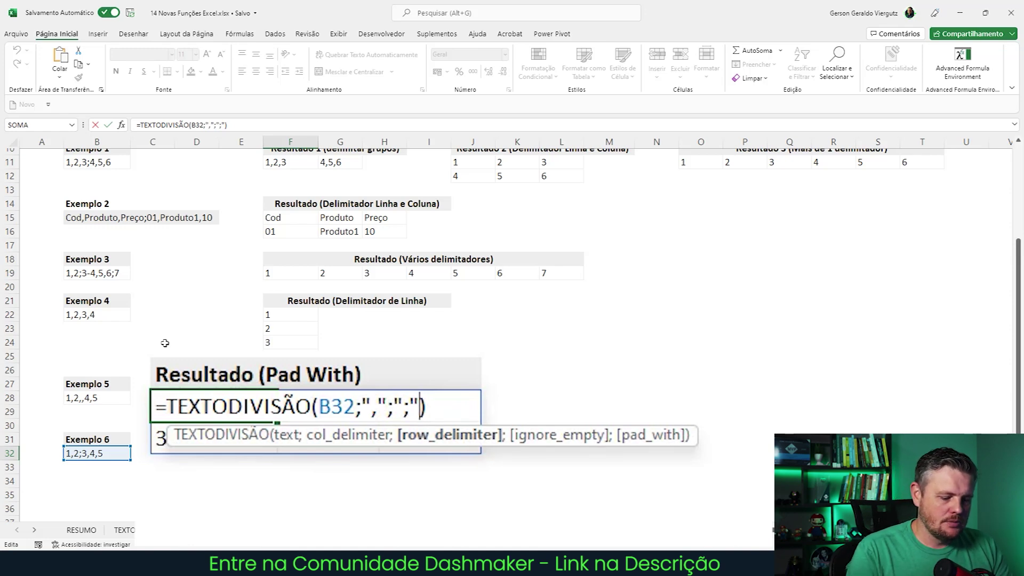
pyautogui.write(';')
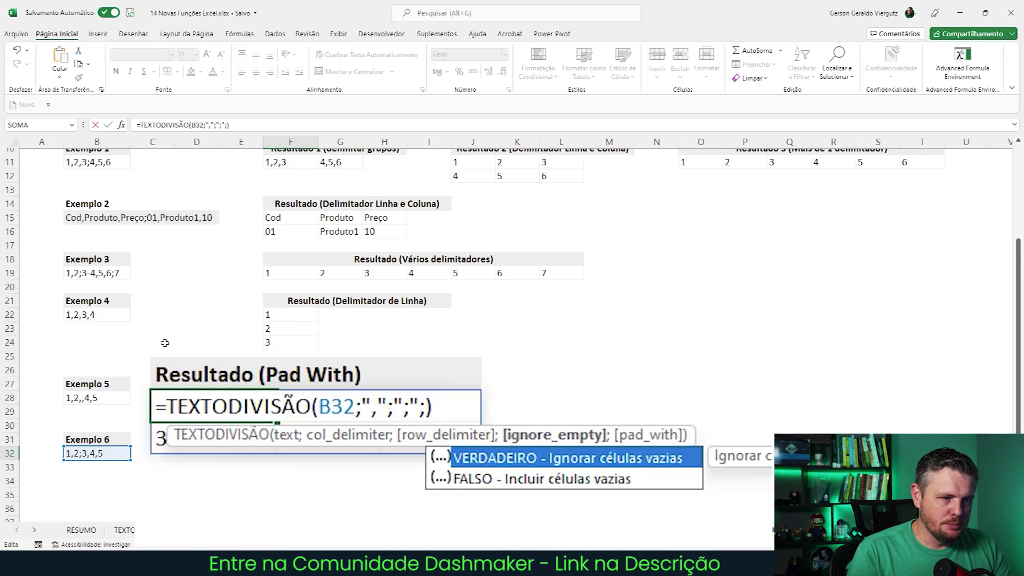
pyautogui.write(';')
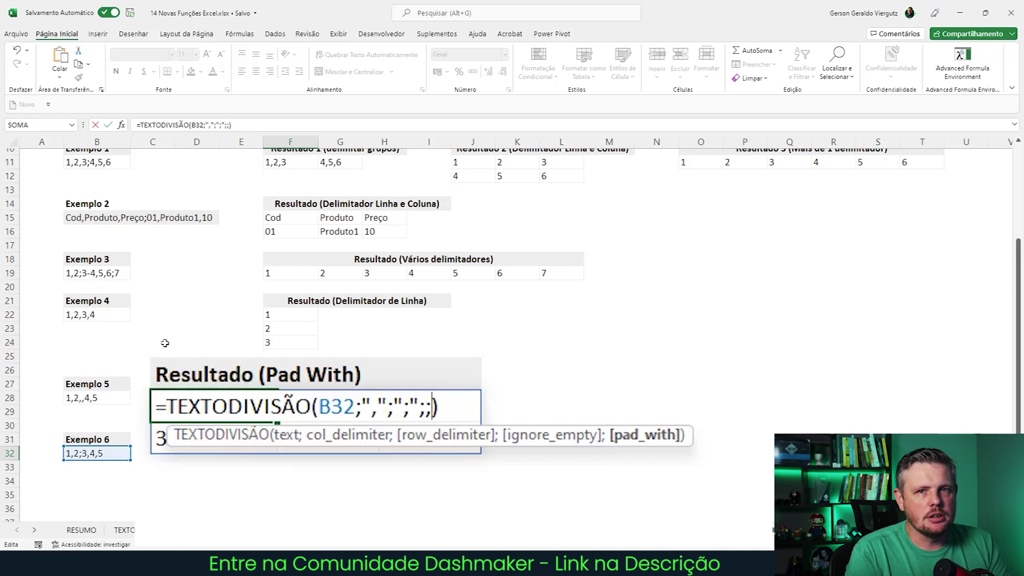
pyautogui.write('";;"')
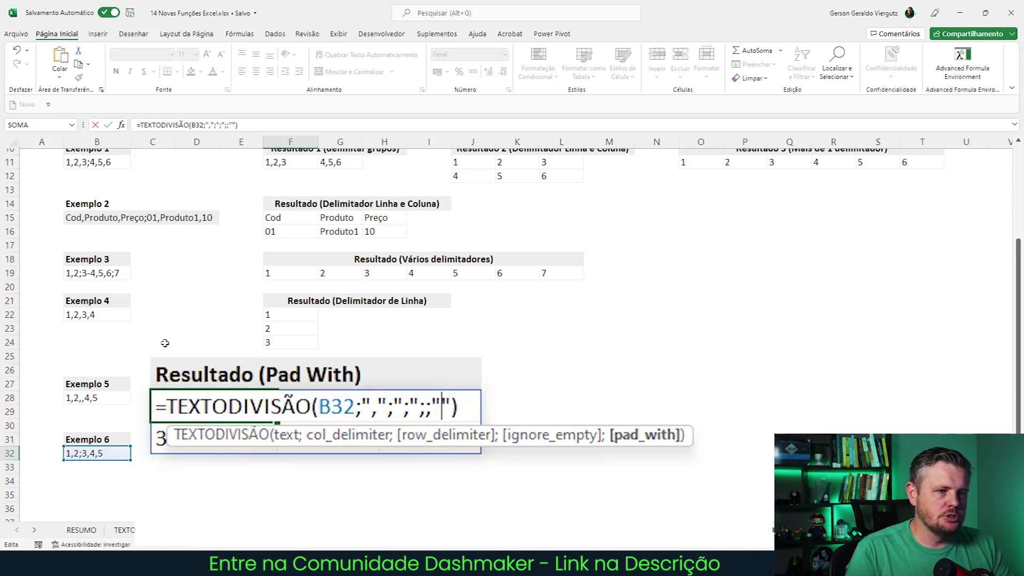
pyautogui.press('Return')
pyautogui.press('Right')
pyautogui.press('Right')
pyautogui.press('Up')
pyautogui.press('Left')
pyautogui.press('Left')
# Change the pad_with argument of the F32 formula to "xxx"
pyautogui.press('F2')
pyautogui.press('Left')
pyautogui.press('Left')
pyautogui.press('Left')
pyautogui.press('Delete')
pyautogui.write('xxx')
pyautogui.press('Return')
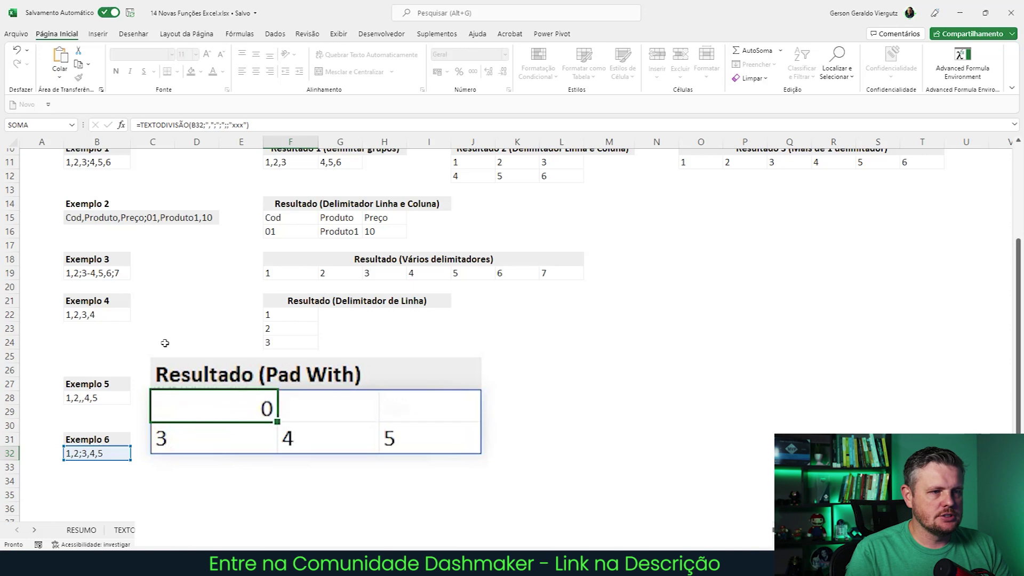
# Check the padded Exemplo 6 cells in F32:H33 and review the pad_with argument in the F32 formula
pyautogui.press('Up')
pyautogui.press('Right')
pyautogui.press('Right')
pyautogui.press('Down')
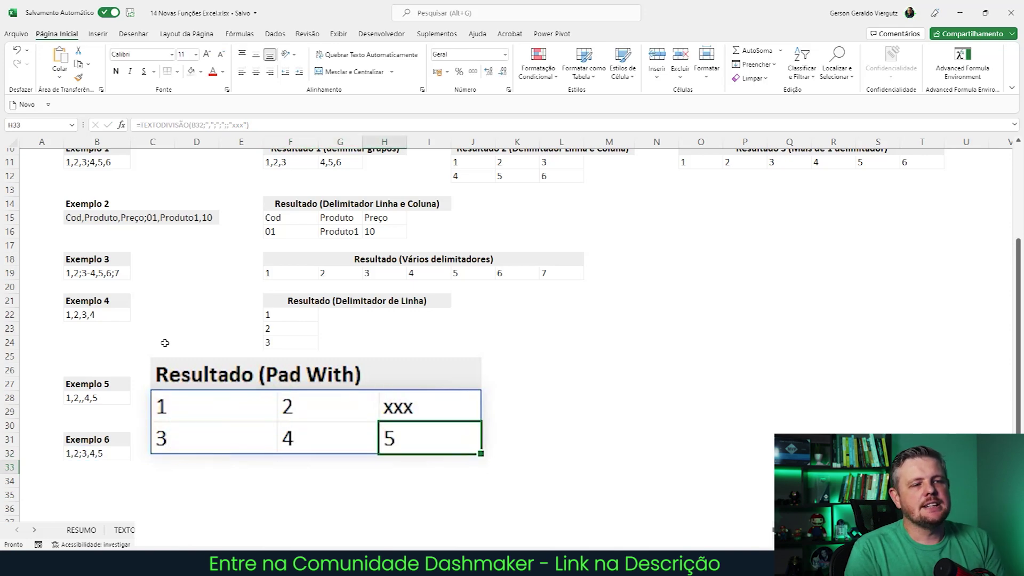
pyautogui.press('Up')
pyautogui.press('Left')
pyautogui.press('Left')
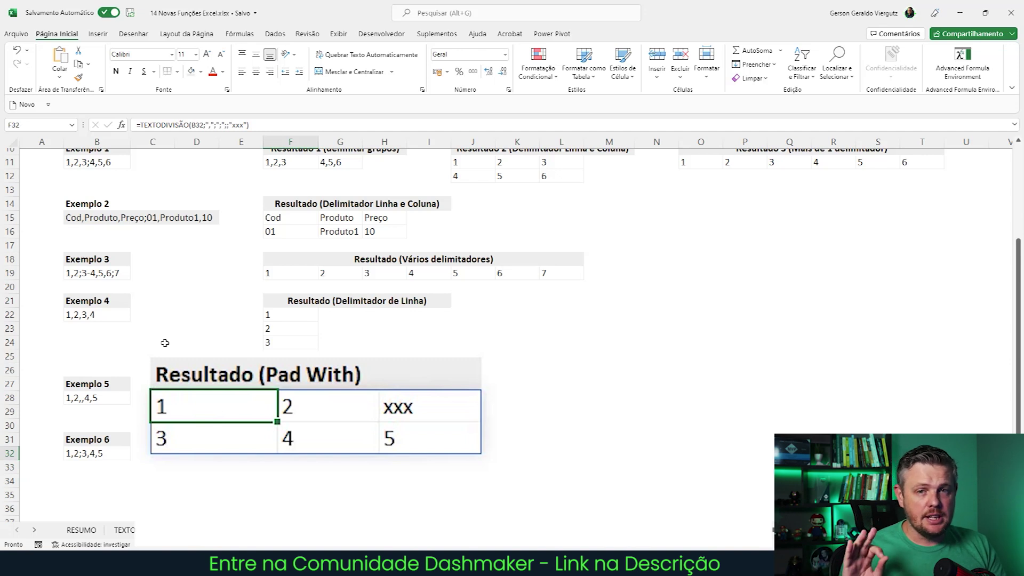
pyautogui.press('F2')
pyautogui.press('Left')
pyautogui.press('Left')
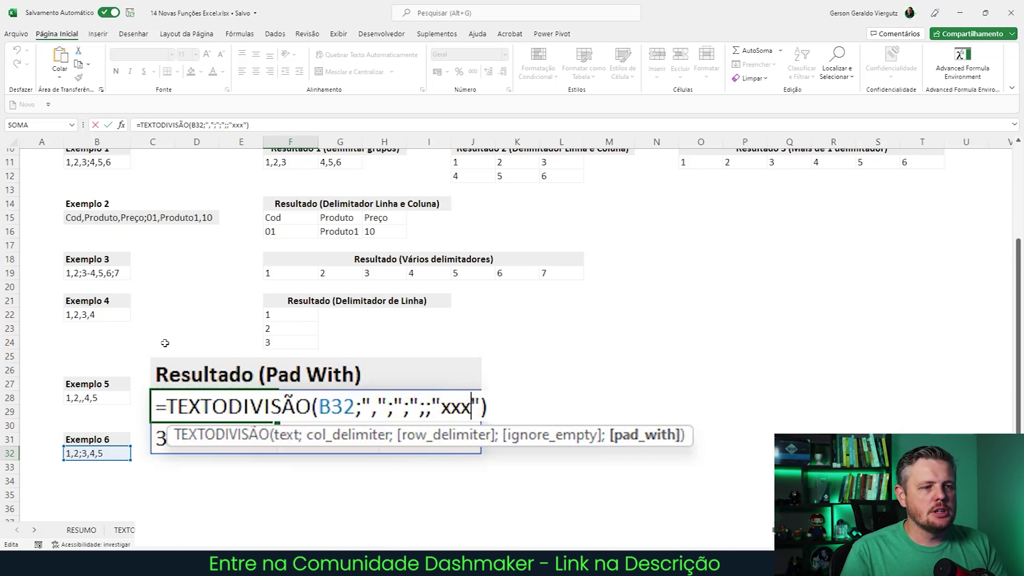
# Switch to the VSTACK - HSTACK sheet and look over the Vendas Janeiro and Vendas Fevereiro tables
pyautogui.press('Tab')
pyautogui.press('Right')
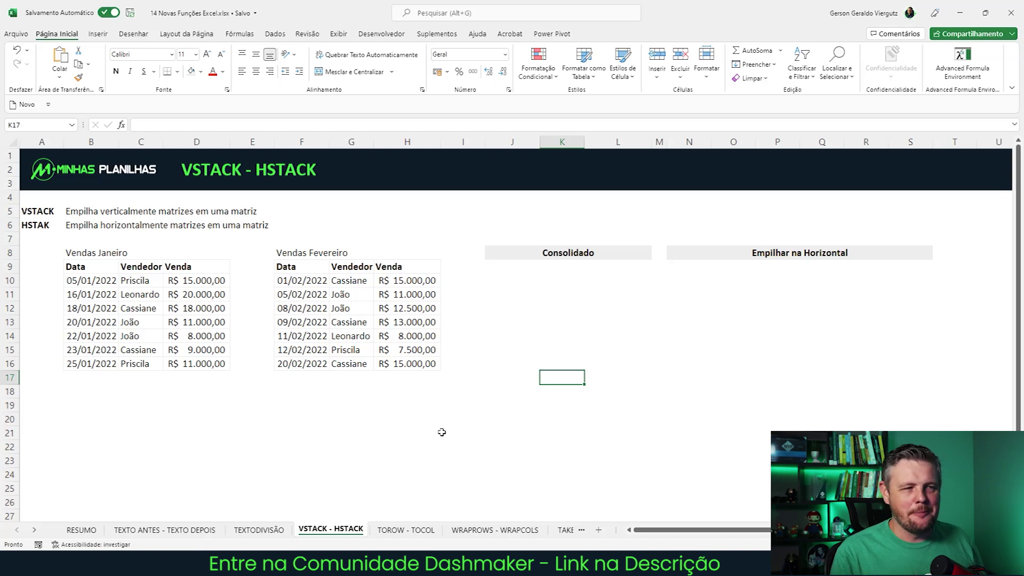
pyautogui.press('Up')
pyautogui.press('Up')
pyautogui.press('Left')
pyautogui.press('Left')
pyautogui.press('Left')
pyautogui.press('Left')
pyautogui.press('Left')
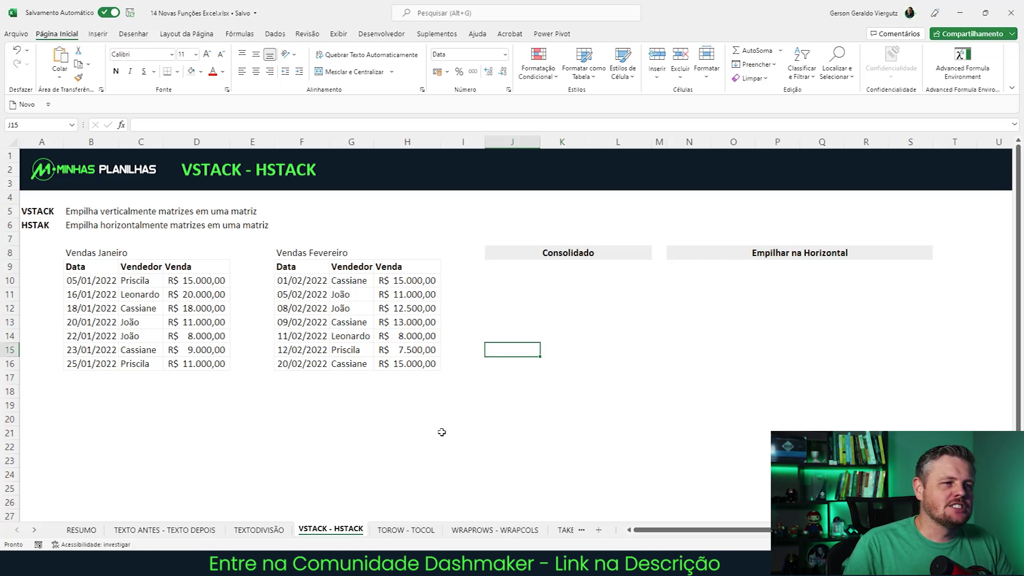
pyautogui.press('Left')
pyautogui.press('Left')
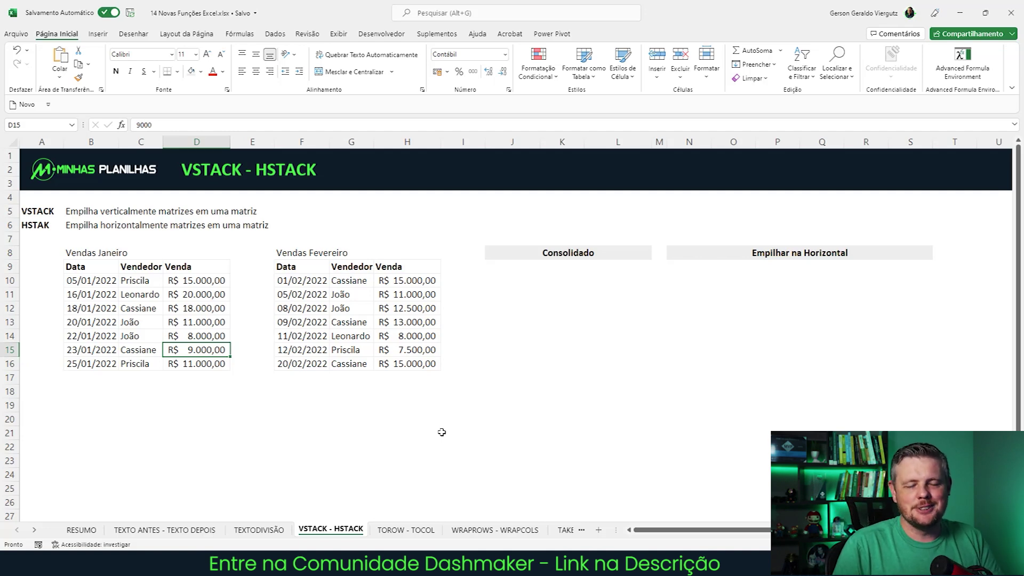
# Enter =VSTACK(B9:D16;F10:H16) in J9 under Consolidado to stack the January table with headers above the February rows
pyautogui.press('Right')
pyautogui.press('Right')
pyautogui.press('Right')
pyautogui.press('Right')
pyautogui.press('Right')
pyautogui.press('Right')
pyautogui.press('Up')
pyautogui.press('Up')
pyautogui.press('Up')
pyautogui.press('Up')
pyautogui.press('Up')
pyautogui.press('Up')
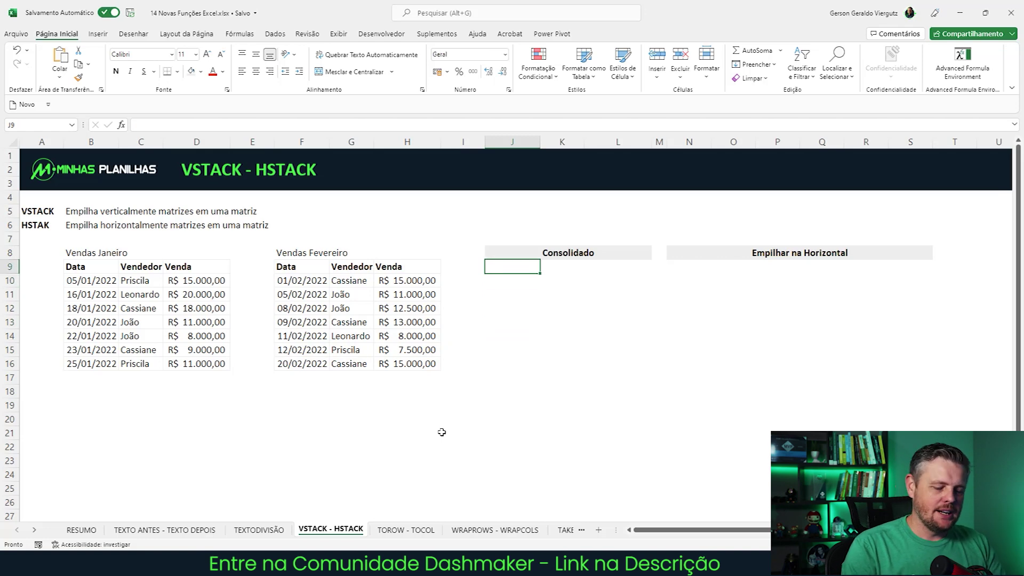
pyautogui.write('=')
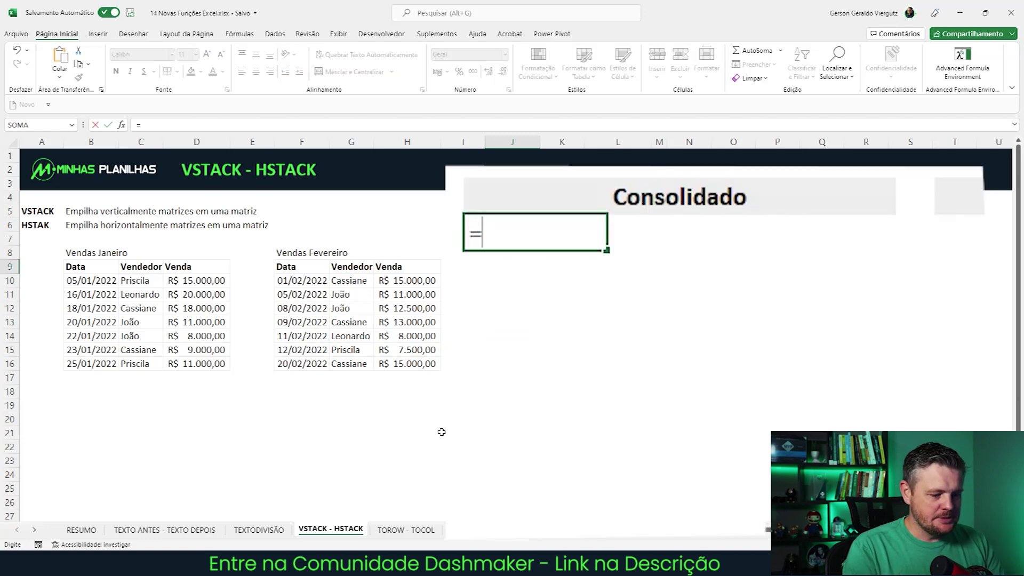
pyautogui.write('VS')
pyautogui.press('Tab')
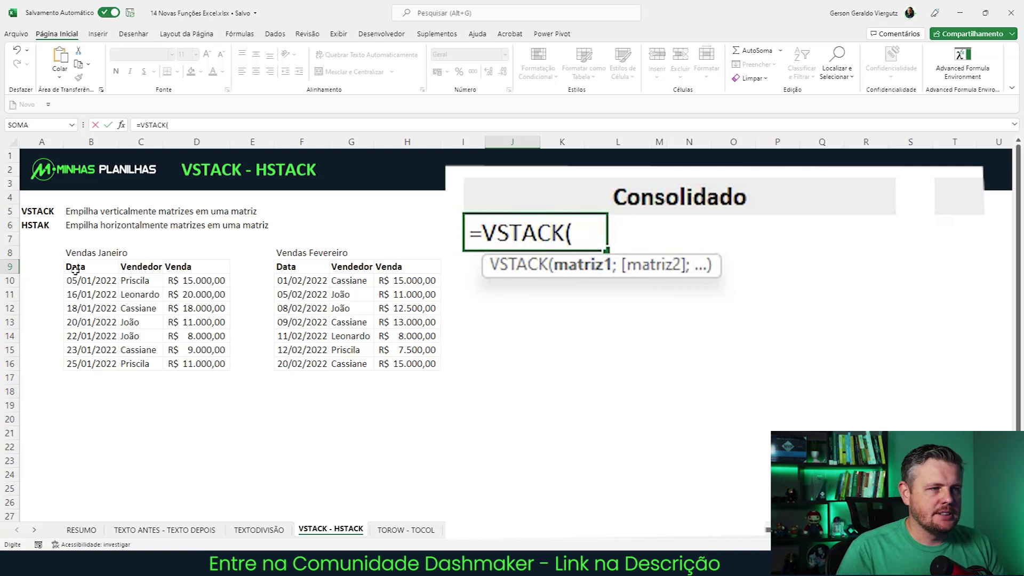
pyautogui.click(112, 274)
pyautogui.moveTo(112, 275); pyautogui.dragTo(192, 363)
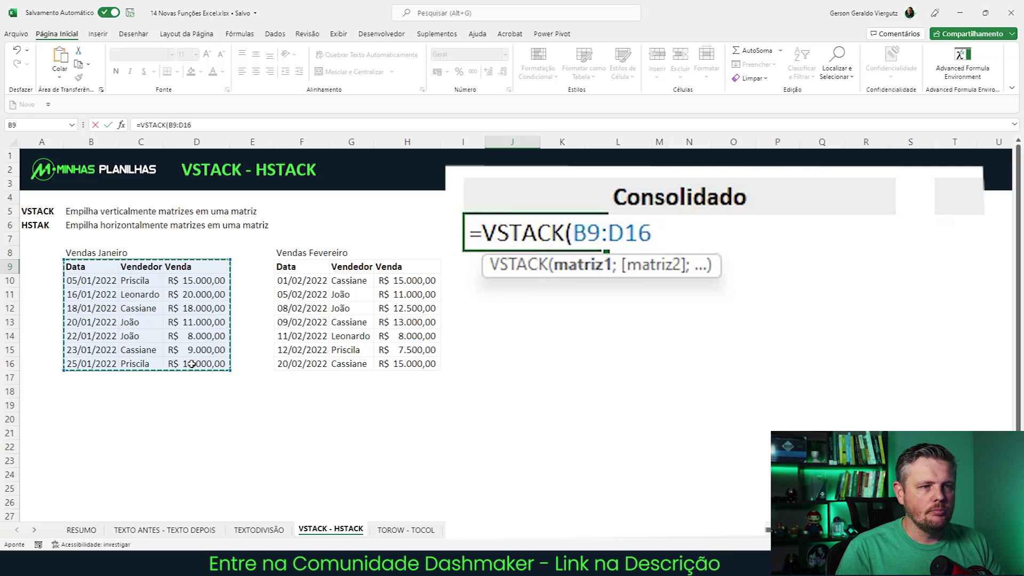
pyautogui.write(';')
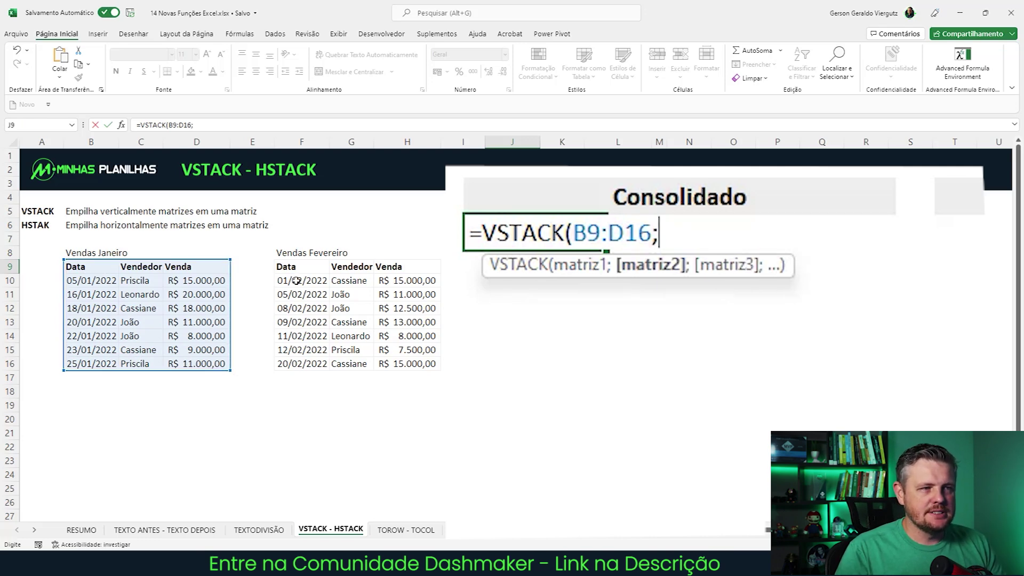
pyautogui.moveTo(297, 281); pyautogui.dragTo(405, 365)
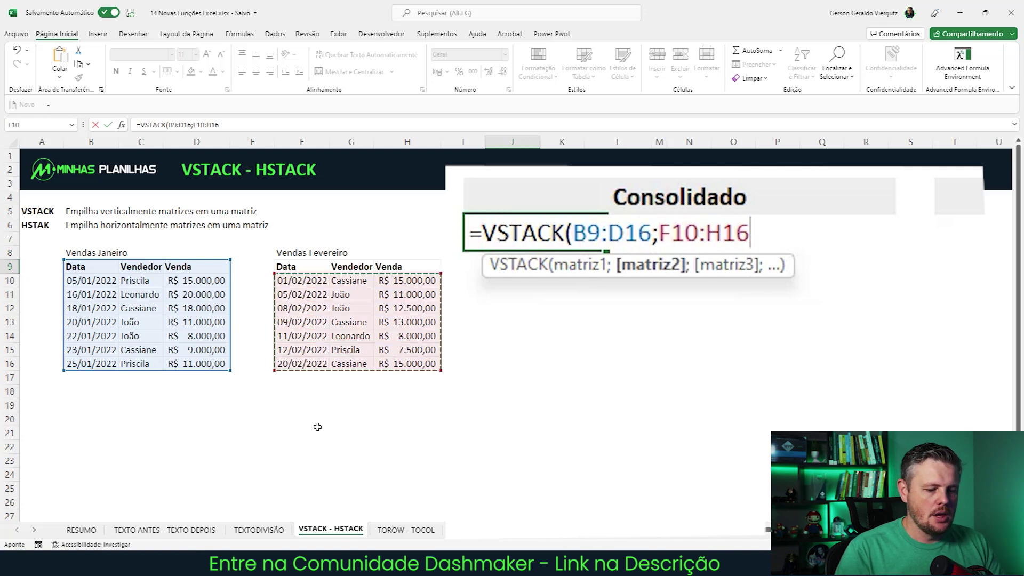
pyautogui.write(')')
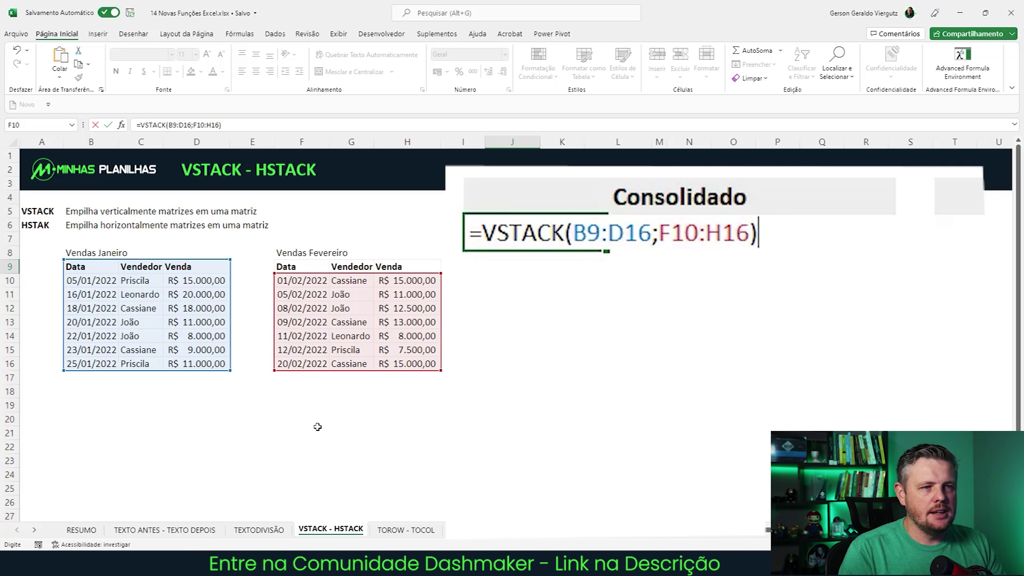
pyautogui.press('Return')
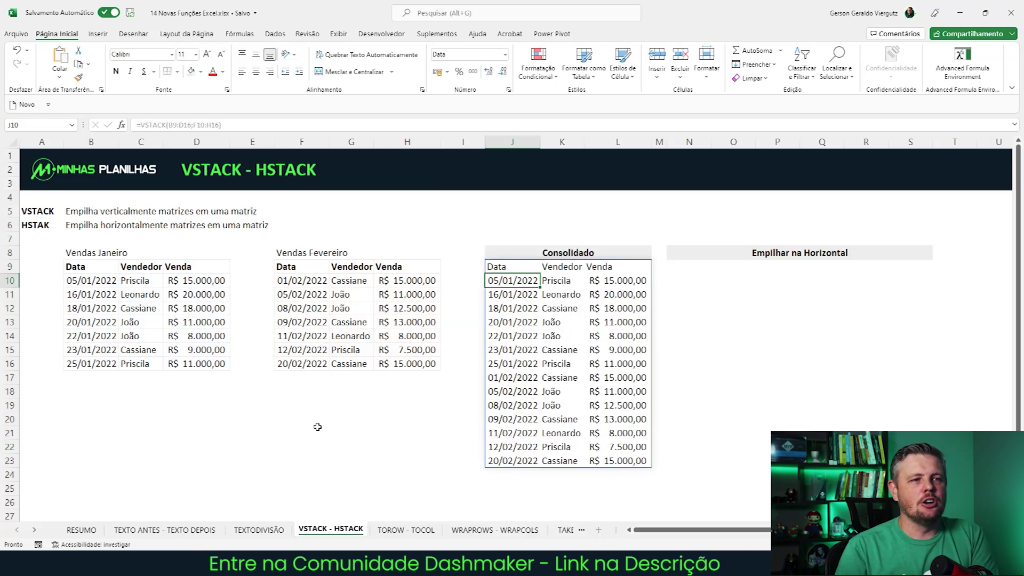
# Review the January rows J10:L16 and the February rows J17:L23 stacked under Consolidado
pyautogui.moveTo(513, 280)
pyautogui.mouseDown()
pyautogui.moveTo(637, 294)
pyautogui.moveTo(638, 361)
pyautogui.mouseUp()
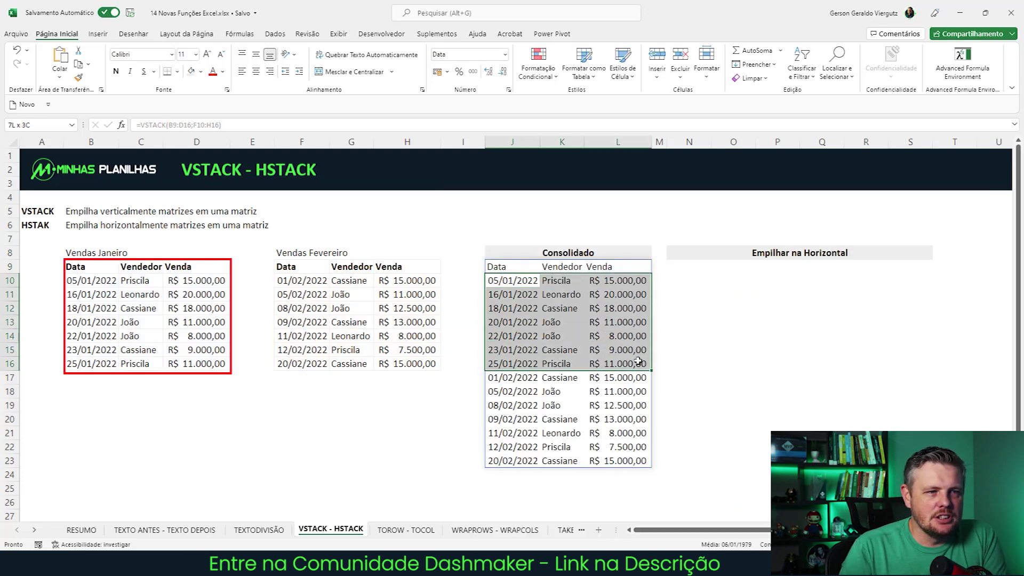
pyautogui.moveTo(528, 378)
pyautogui.mouseDown()
pyautogui.moveTo(617, 443)
pyautogui.moveTo(619, 461)
pyautogui.mouseUp()
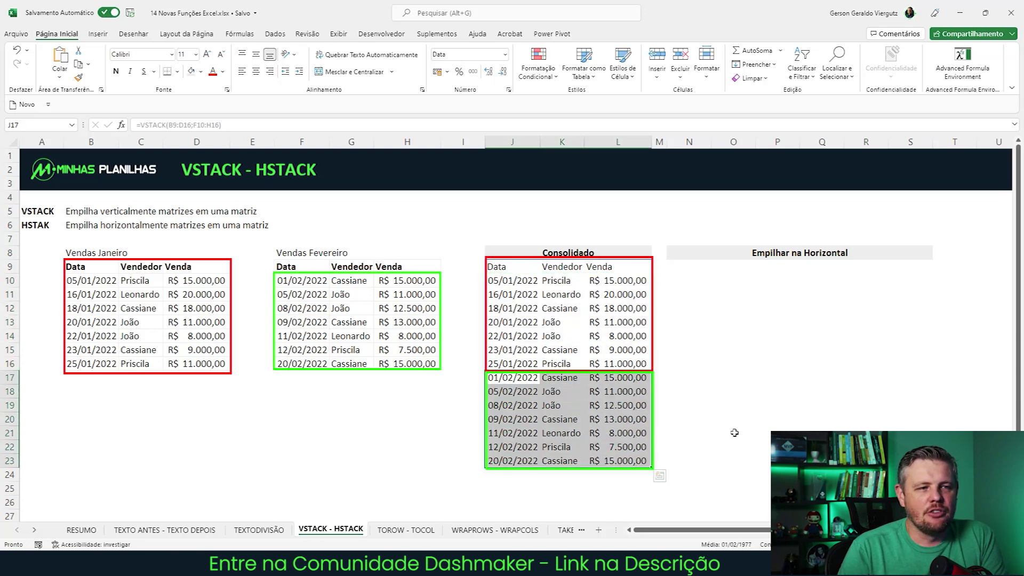
pyautogui.click(609, 431)
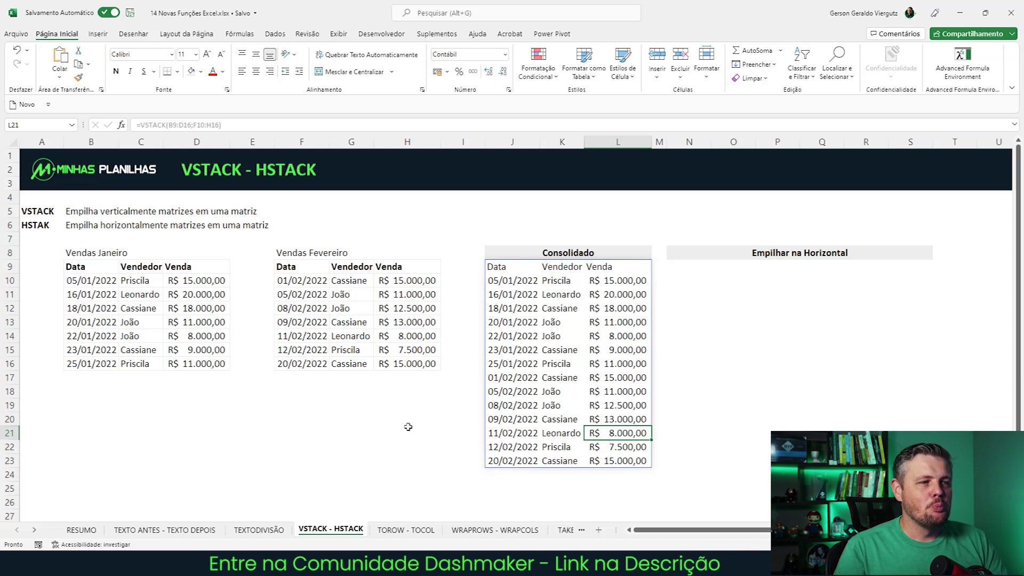
# Convert the Vendas Janeiro range B9:D16 and the Vendas Fevereiro range F9:H16 into tables with headers
pyautogui.click(100, 280)
pyautogui.hotkey('ctrl', 't')
pyautogui.press('Return')
pyautogui.moveTo(299, 267); pyautogui.dragTo(419, 362)
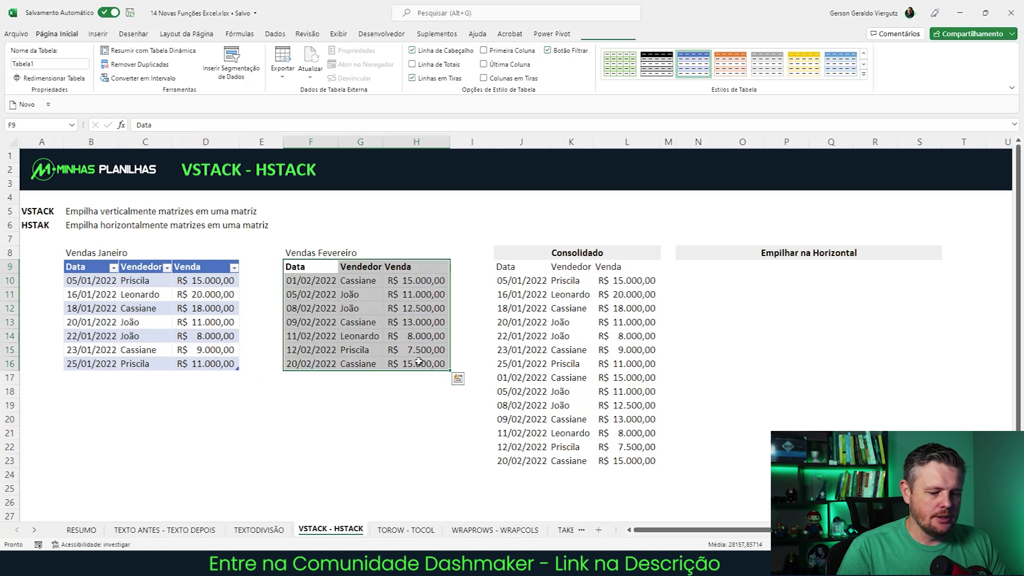
pyautogui.hotkey('ctrl', 't')
pyautogui.press('Return')
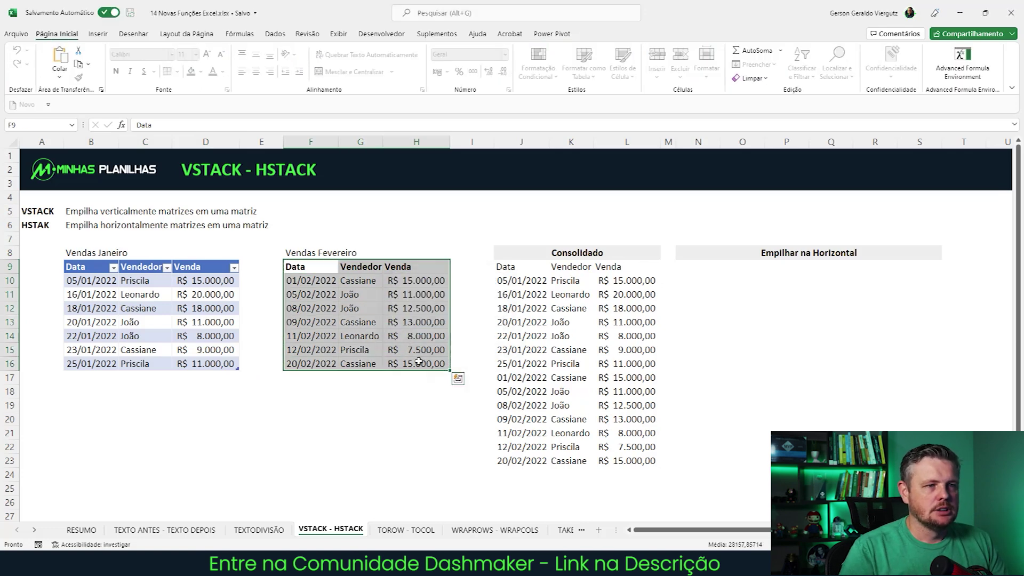
# Replace the J9 formula with =VSTACK(Tabela1[#Tudo];Tabela2[#Tudo]) to stack both full tables including their headers
pyautogui.click(528, 281)
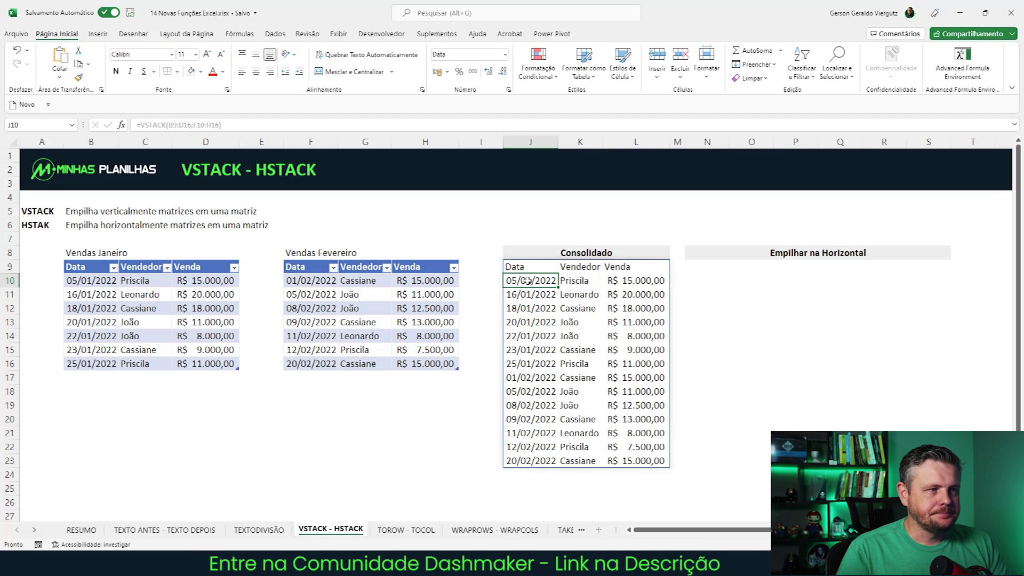
pyautogui.click(524, 265)
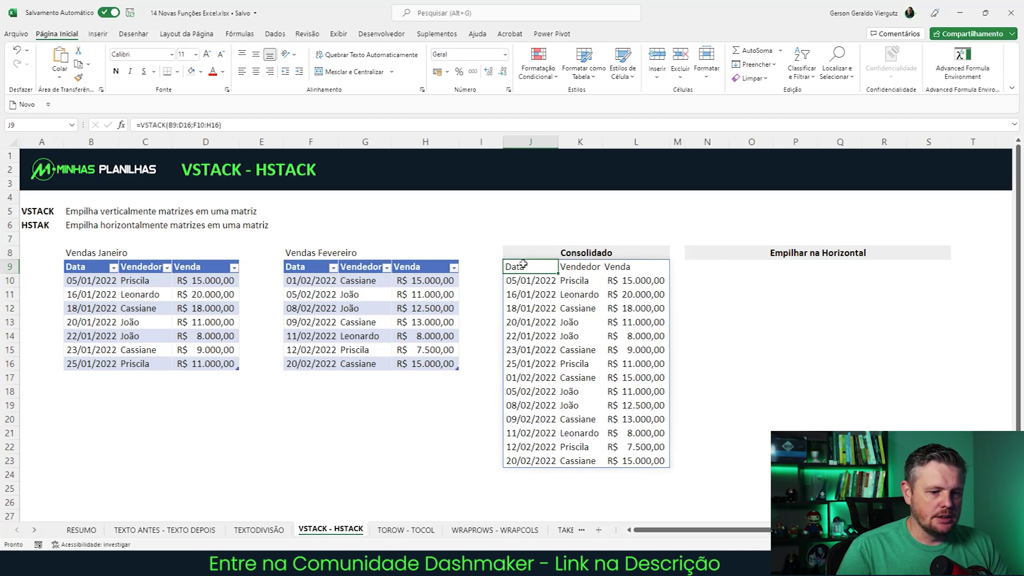
pyautogui.write('=VSTACK(')
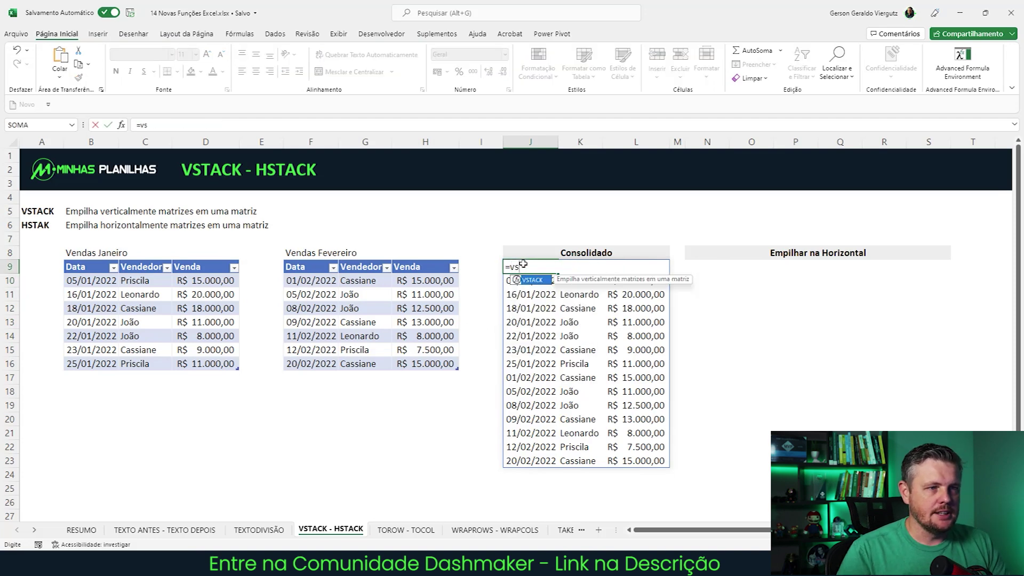
pyautogui.click(105, 258)
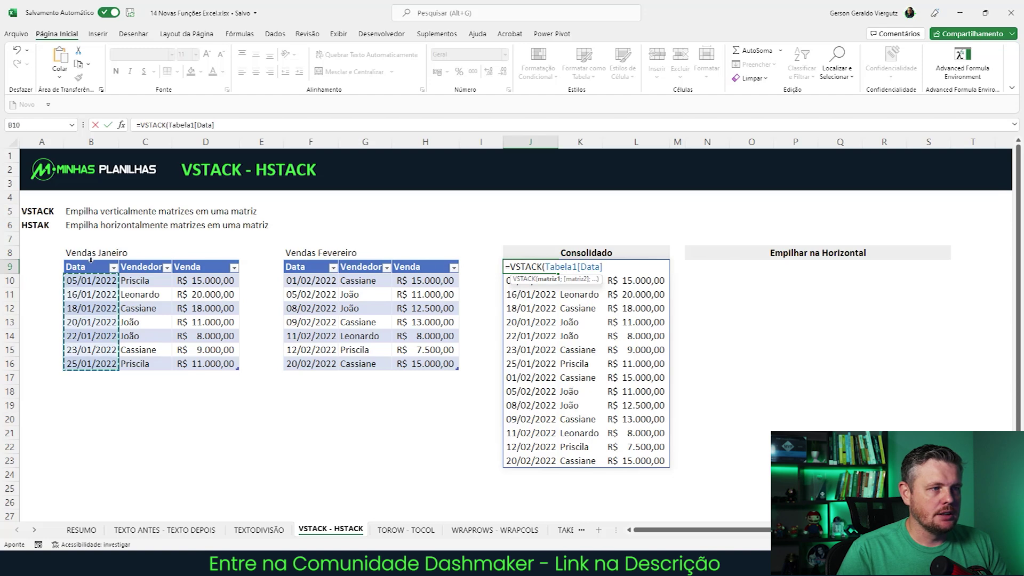
pyautogui.click(104, 255)
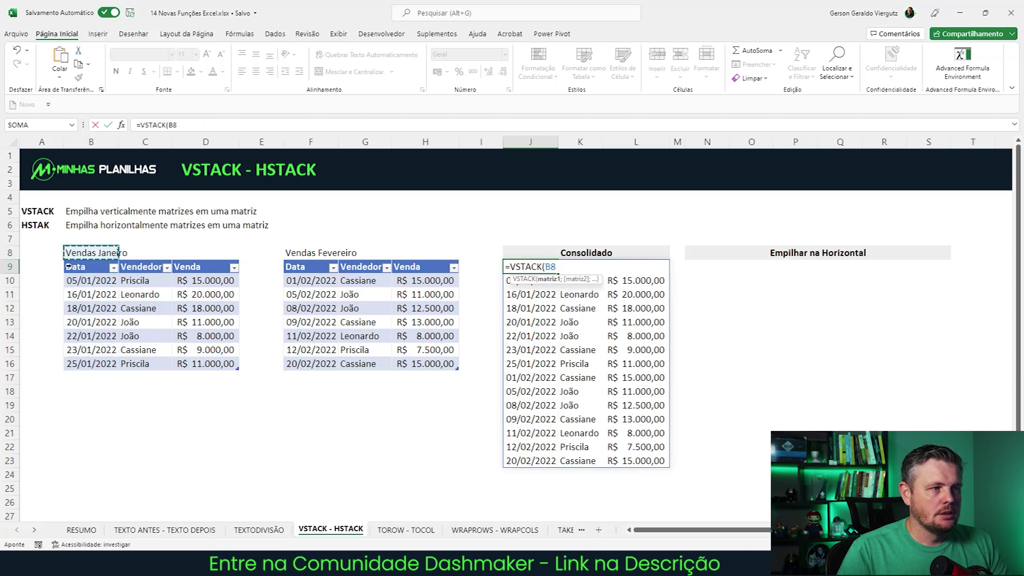
pyautogui.moveTo(64, 265); pyautogui.dragTo(234, 366)
pyautogui.write('/')
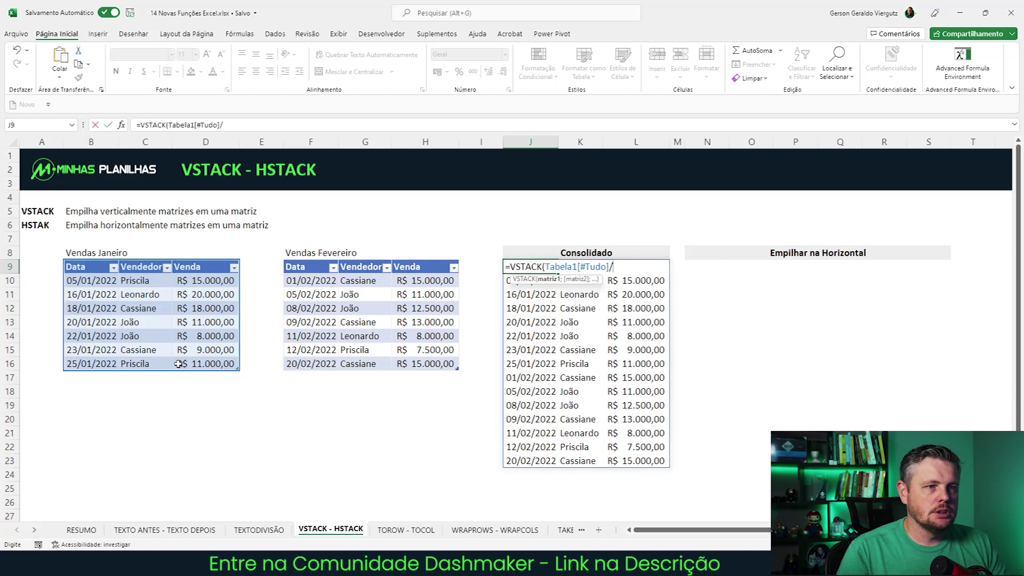
pyautogui.press('BackSpace')
pyautogui.write(';')
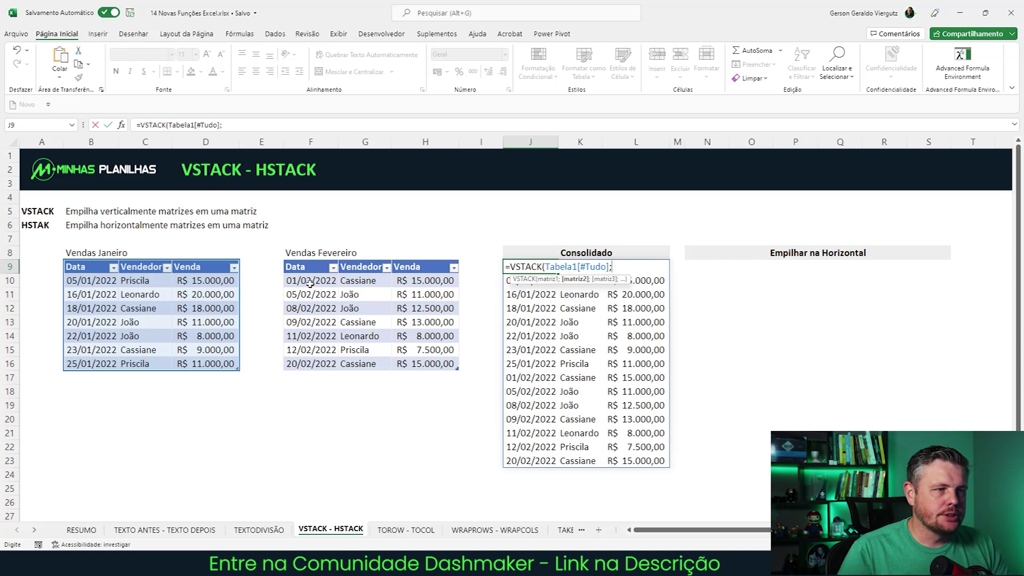
pyautogui.moveTo(304, 268); pyautogui.dragTo(430, 361)
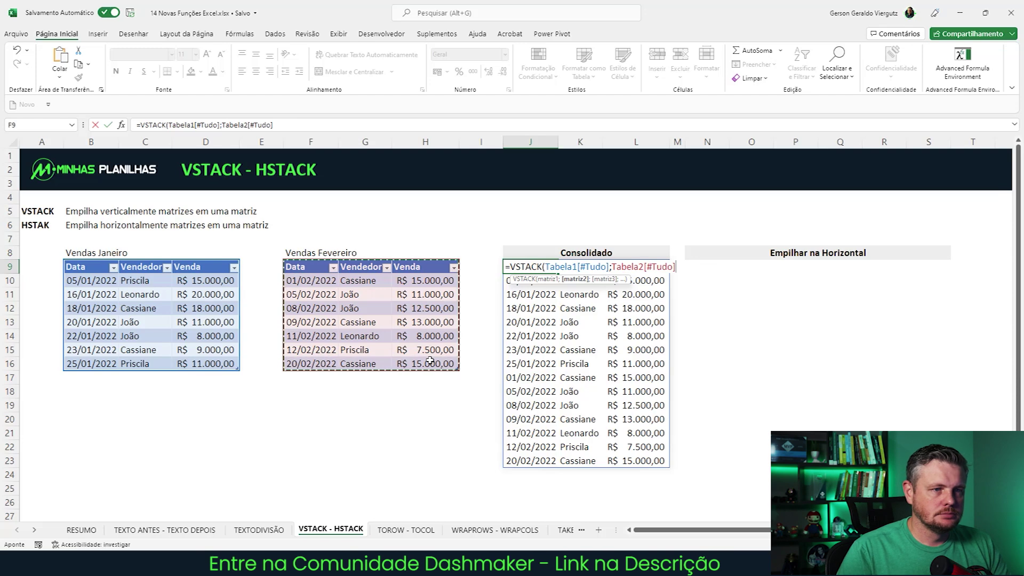
pyautogui.write(')')
pyautogui.press('Return')
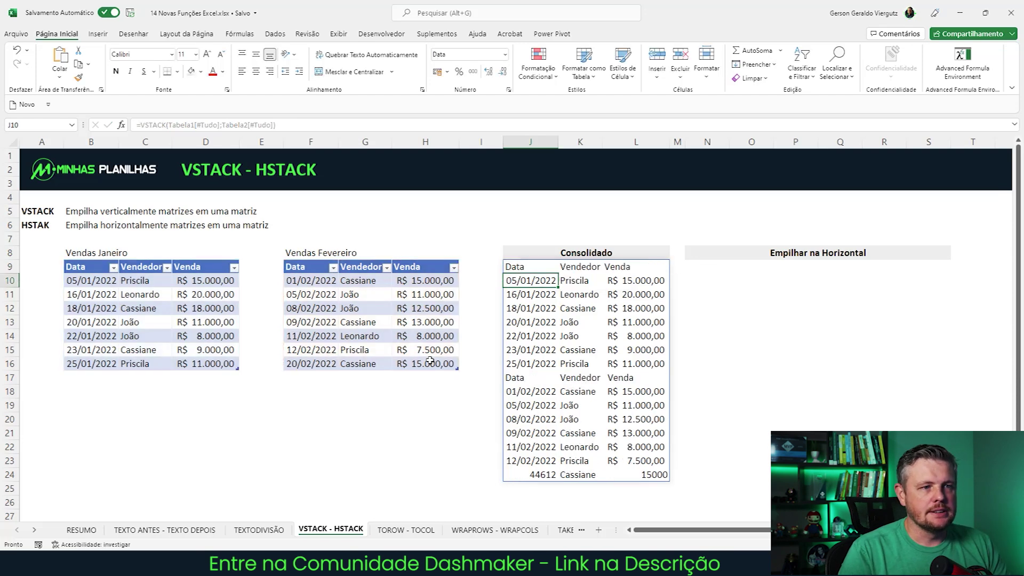
# Inspect the repeated header in J17 and change the second VSTACK argument in J9 to Tabela2, leaving out the February header
pyautogui.press('Down')
pyautogui.press('Down')
pyautogui.press('Down')
pyautogui.press('Down')
pyautogui.press('Down')
pyautogui.press('Down')
pyautogui.press('Down')
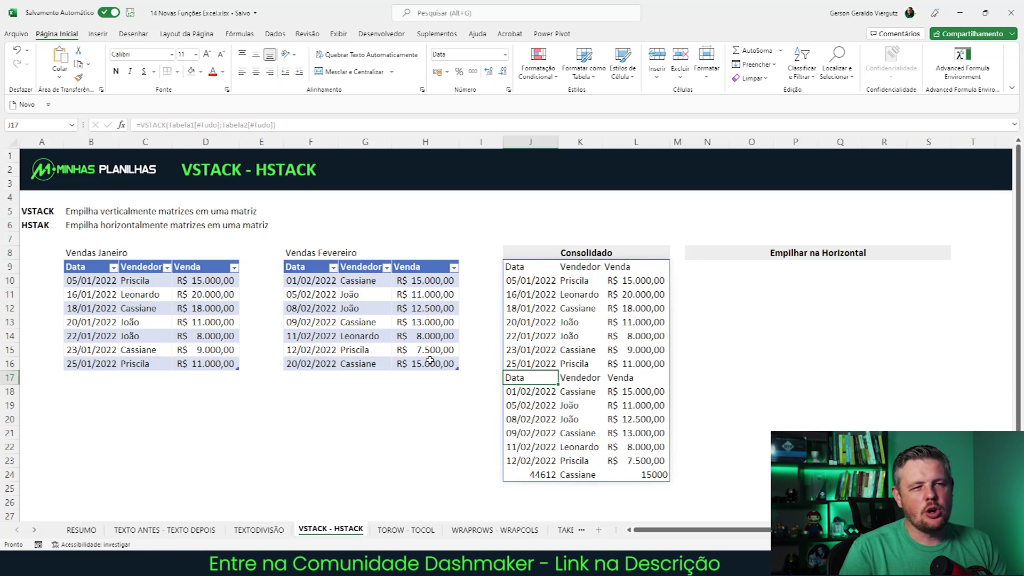
pyautogui.click(535, 270)
pyautogui.click(242, 126)
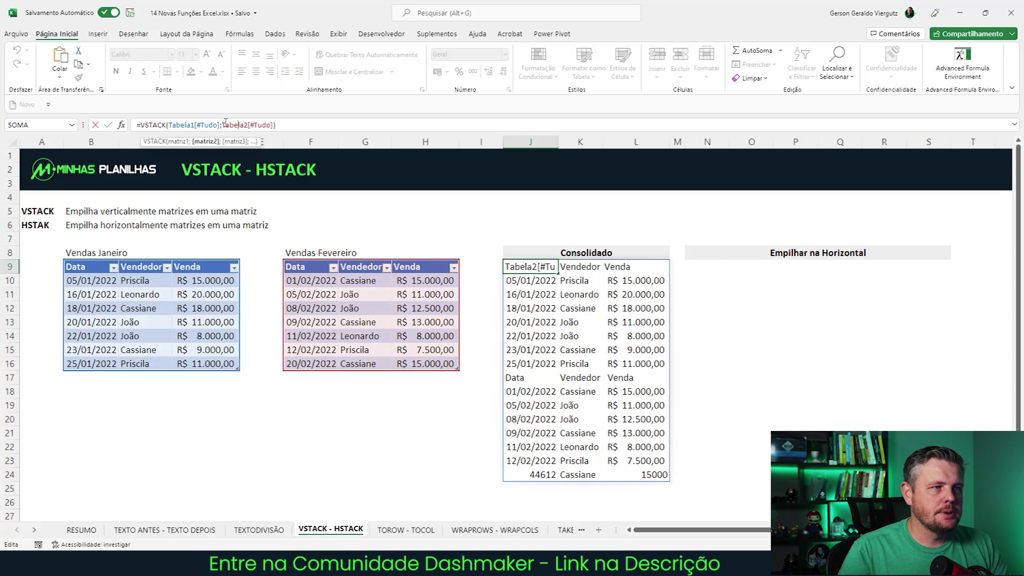
pyautogui.moveTo(223, 125); pyautogui.dragTo(274, 125)
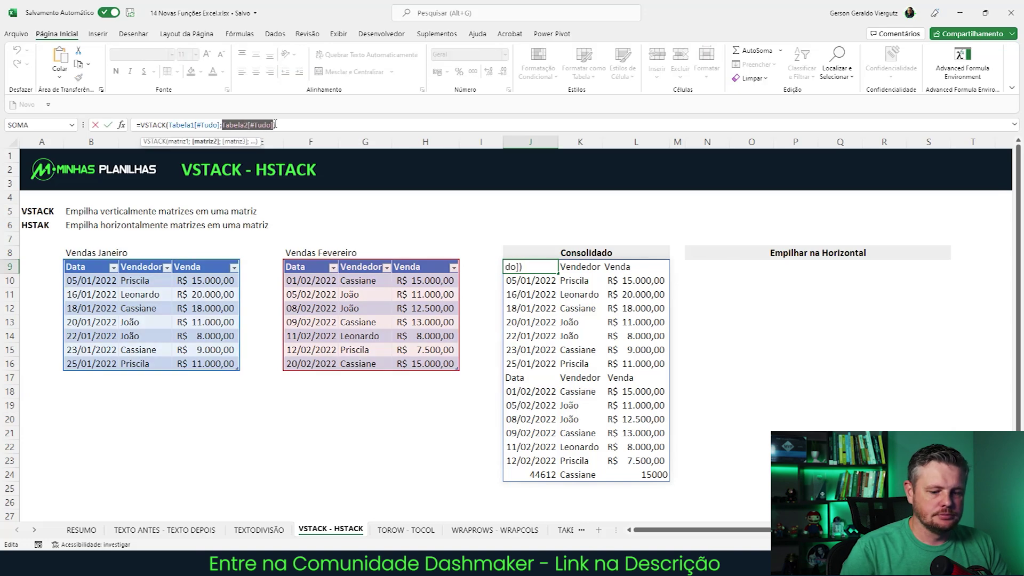
pyautogui.press('BackSpace')
pyautogui.moveTo(292, 281); pyautogui.dragTo(393, 364)
pyautogui.click(258, 123)
pyautogui.press('Return')
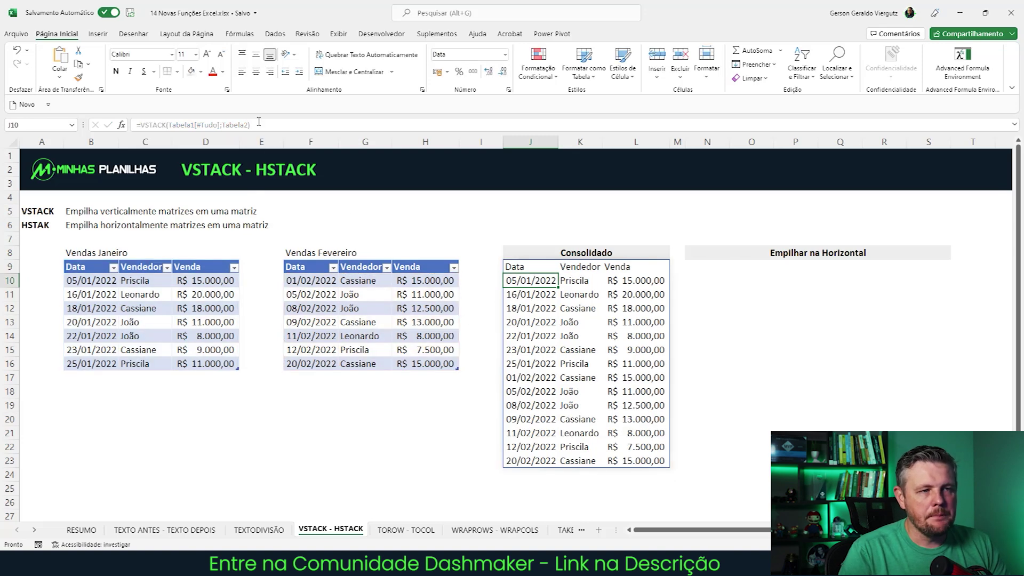
# Append a new row 17 to the Vendas Janeiro table and enter the date 26/01/2022 in it
pyautogui.press('Left')
pyautogui.press('Left')
pyautogui.press('Left')
pyautogui.press('Left')
pyautogui.press('Left')
pyautogui.press('Left')
pyautogui.press('Left')
pyautogui.press('Left')
pyautogui.press('Down')
pyautogui.press('Right')
pyautogui.press('Right')
pyautogui.press('Down')
pyautogui.press('Down')
pyautogui.press('Down')
pyautogui.press('Down')
pyautogui.press('Down')
pyautogui.press('Tab')
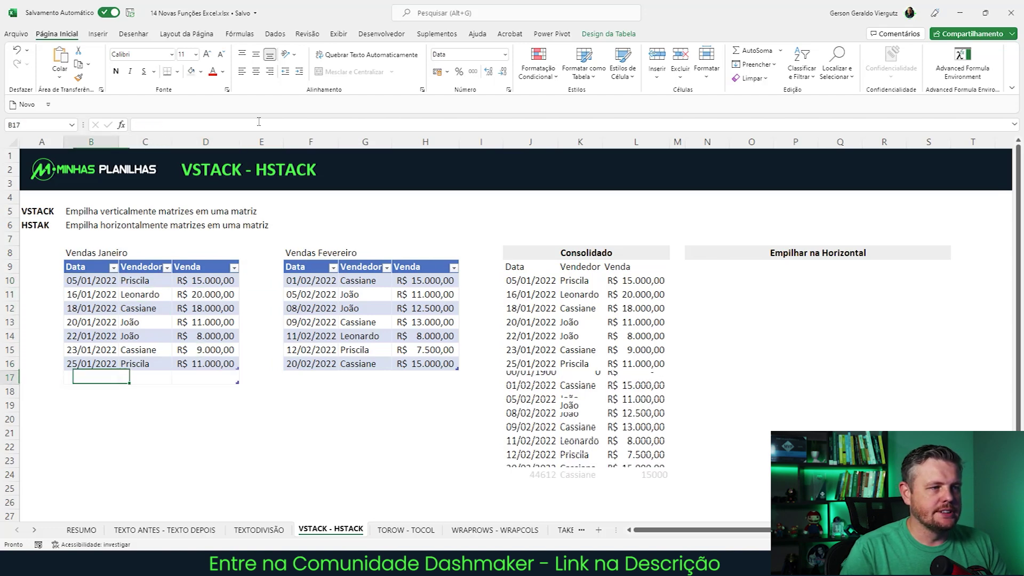
pyautogui.write('26/01/2022')
pyautogui.press('Tab')
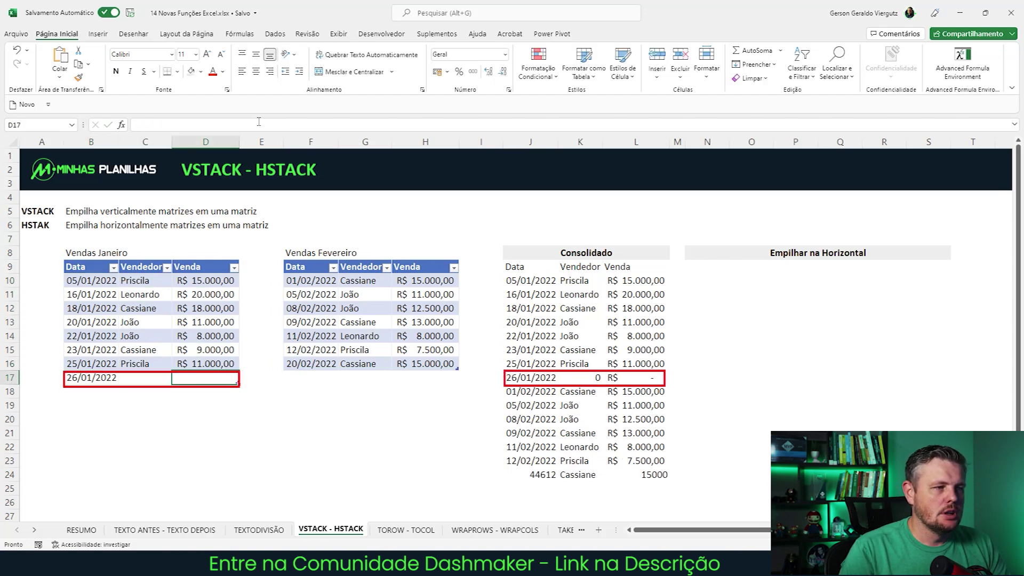
# Complete the new January row with the seller's name and a sale of 50000, and check the January rows in Consolidado
pyautogui.write('Cs')
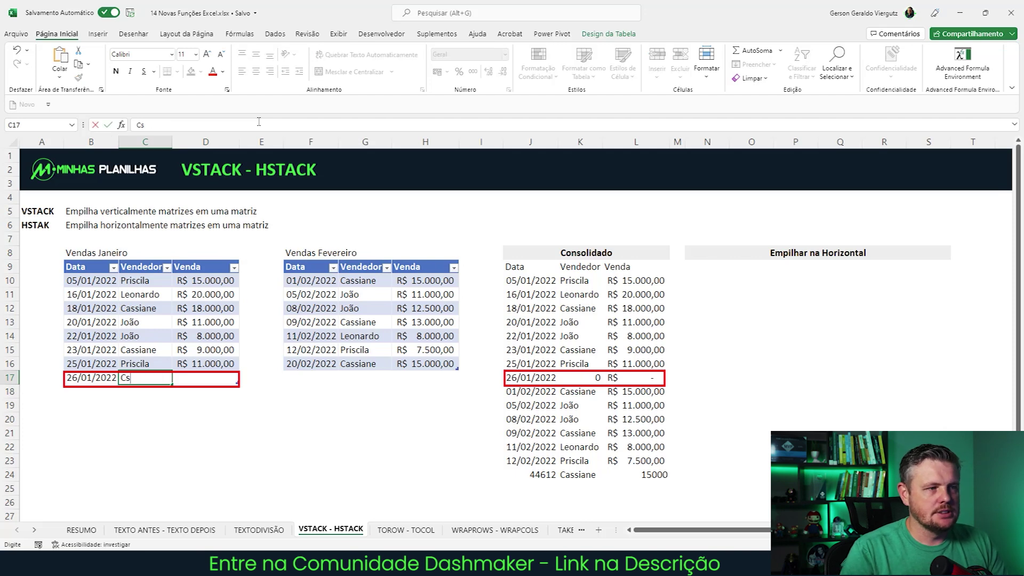
pyautogui.press('BackSpace')
pyautogui.write('assiane')
pyautogui.press('Tab')
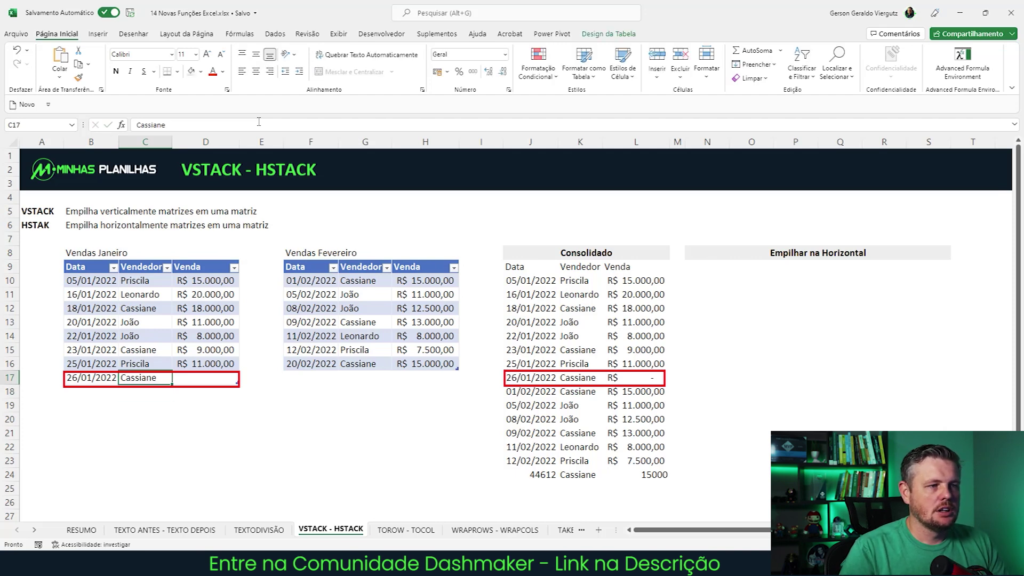
pyautogui.write('50000')
pyautogui.press('Return')
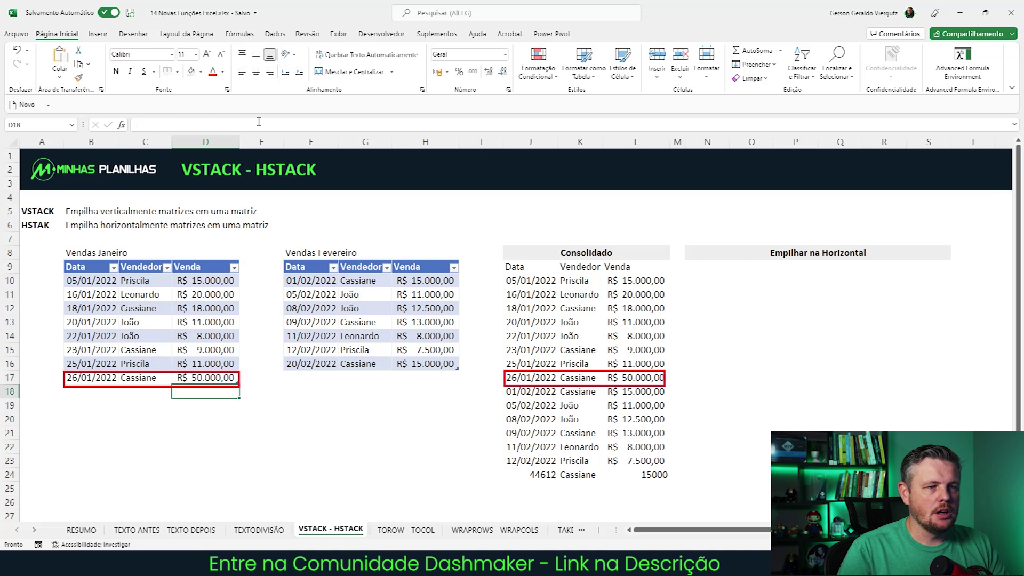
pyautogui.click(530, 378)
pyautogui.moveTo(529, 378); pyautogui.dragTo(614, 280)
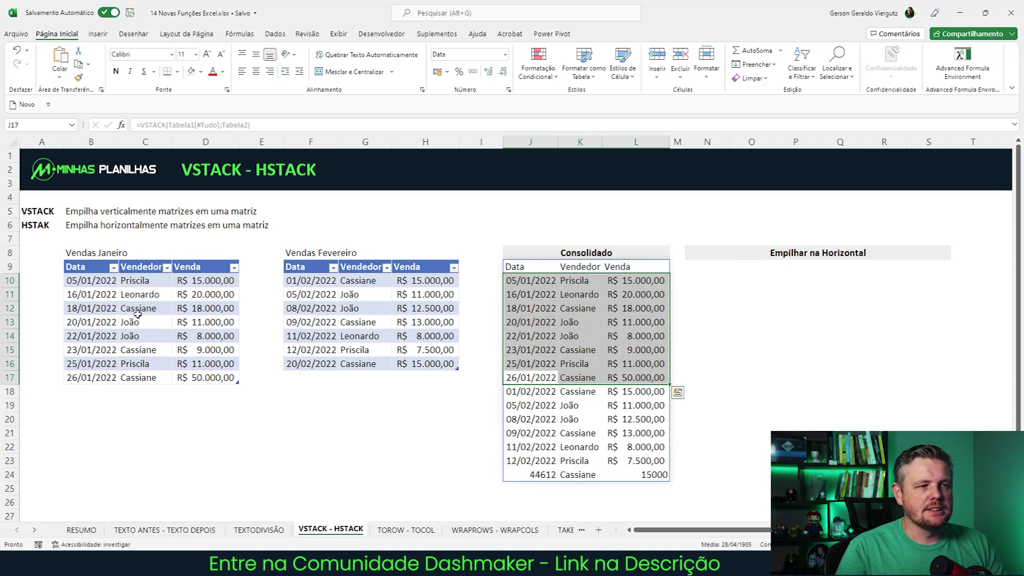
# Append a row to the Vendas Fevereiro table with the date 21/2, the seller's name and a sale of 10000
pyautogui.click(437, 364)
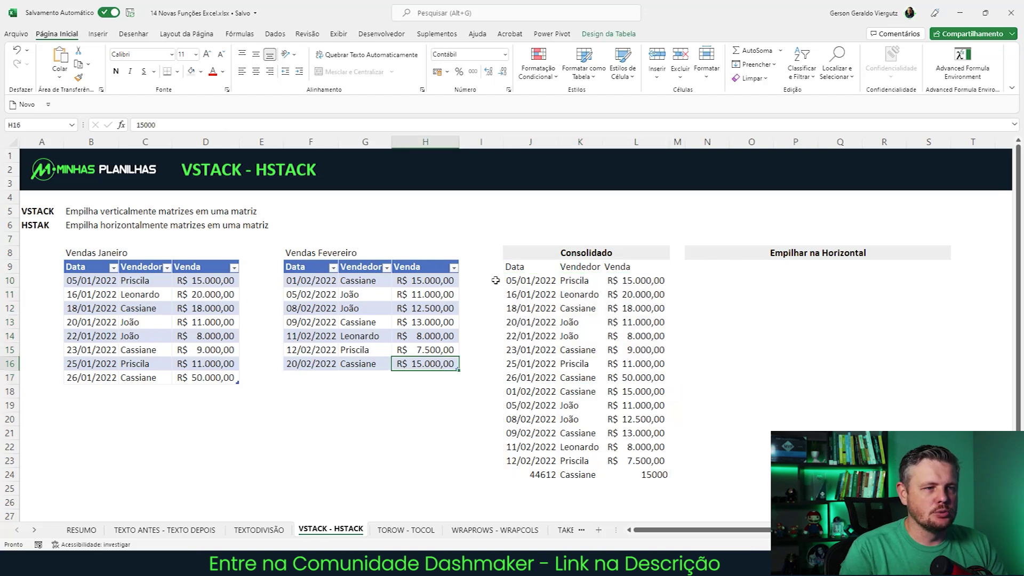
pyautogui.press('Tab')
pyautogui.write('21/2')
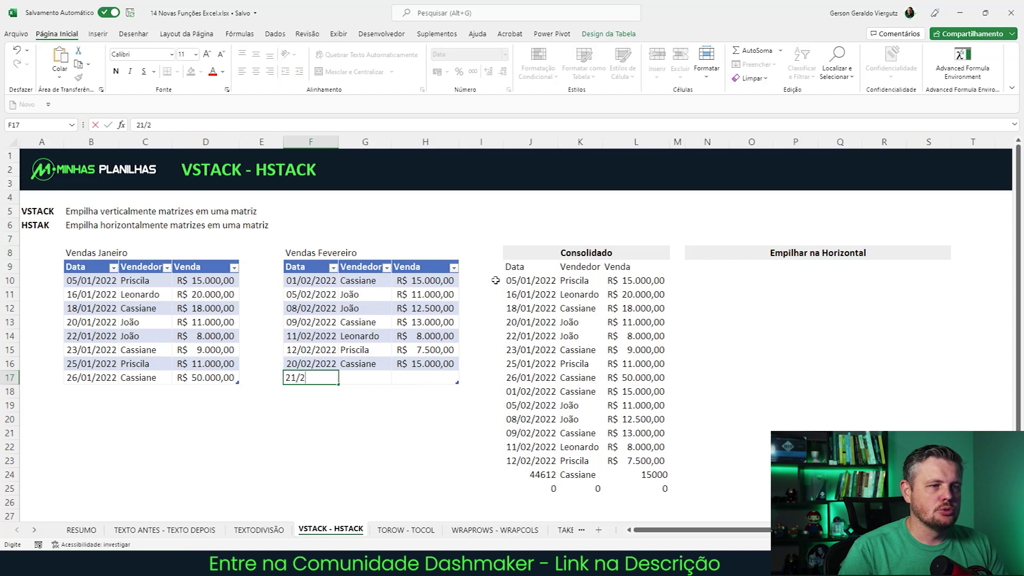
pyautogui.press('Tab')
pyautogui.press('Tab')
pyautogui.hotkey('shift', 'Tab')
pyautogui.hotkey('shift', 'Tab')
pyautogui.press('Tab')
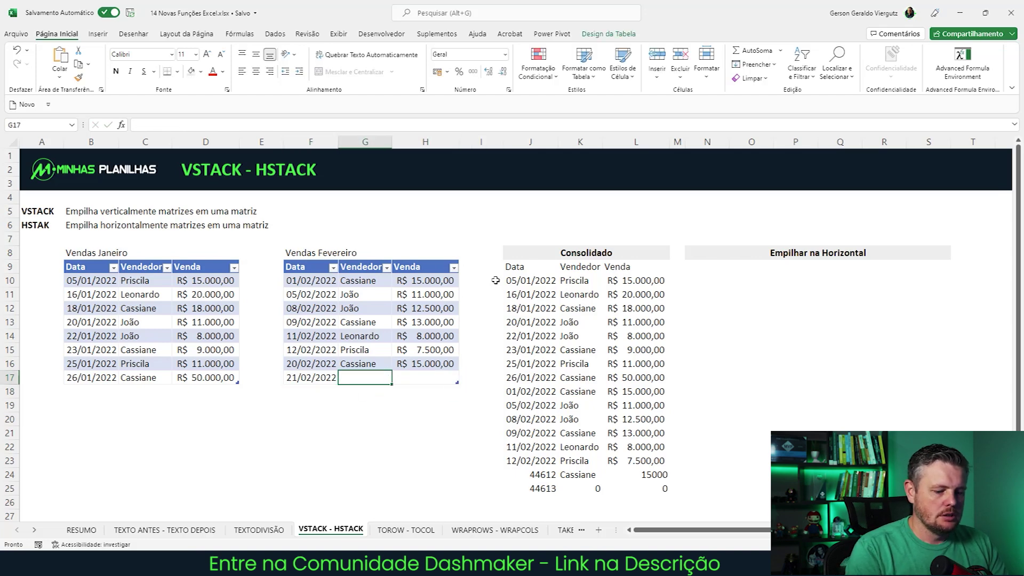
pyautogui.write('L')
pyautogui.press('Tab')
pyautogui.write('10000')
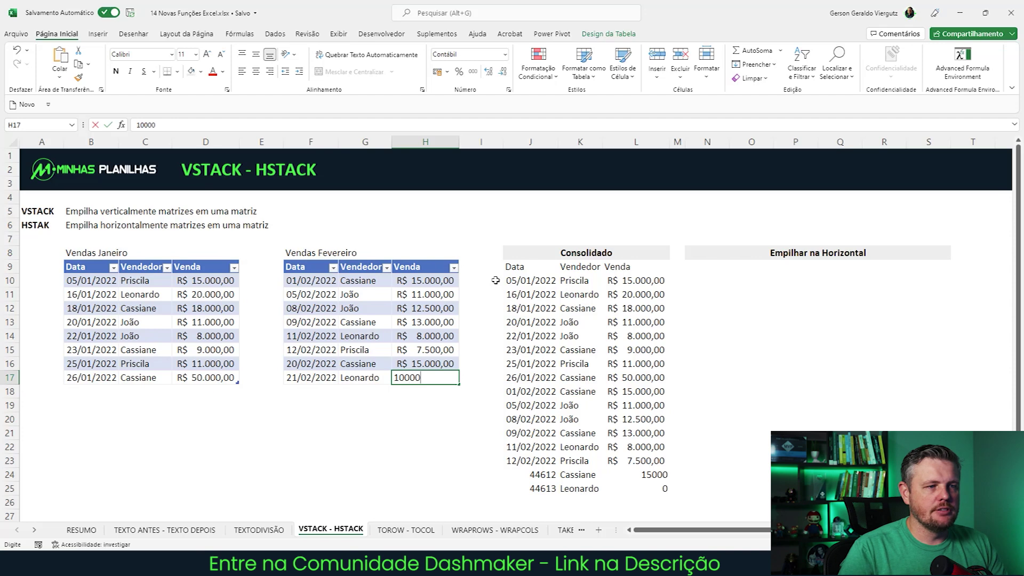
pyautogui.press('Return')
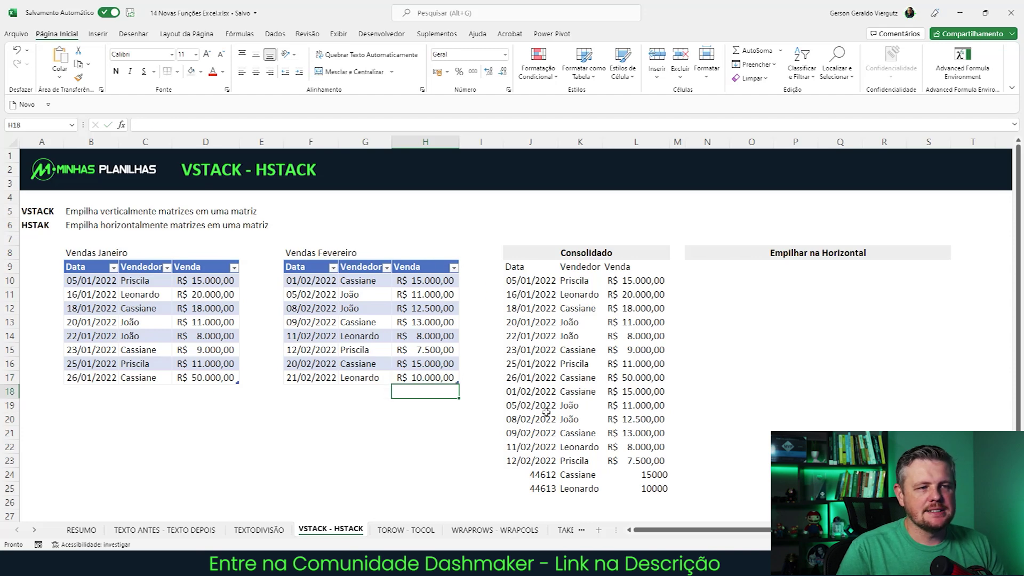
# Copy the formatting of J23:L23 onto the unformatted Consolidado rows J24:L25 with the Format Painter
pyautogui.click(531, 460)
pyautogui.moveTo(531, 460); pyautogui.dragTo(659, 461)
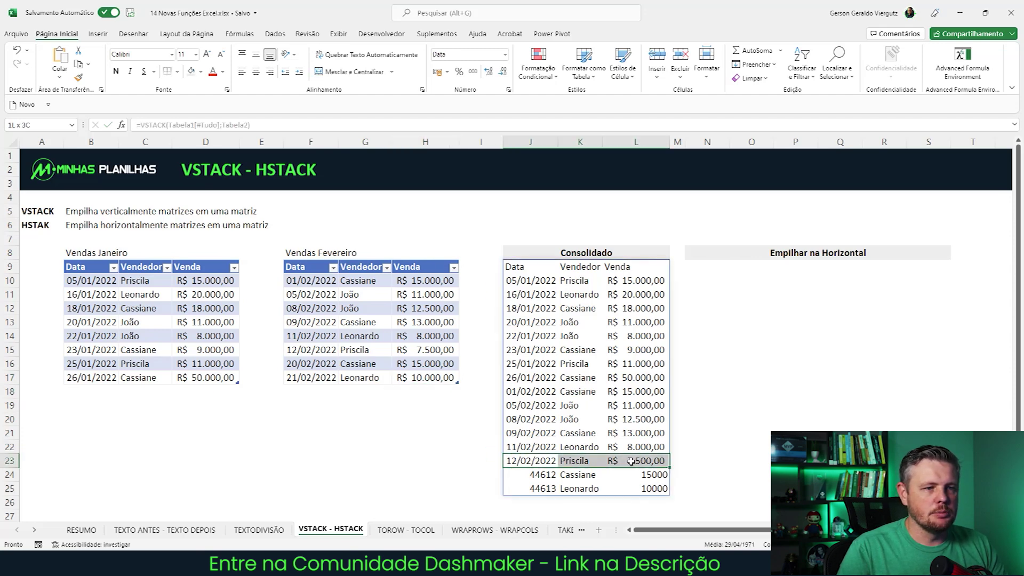
pyautogui.click(78, 78)
pyautogui.moveTo(529, 474); pyautogui.dragTo(659, 488)
pyautogui.click(885, 474)
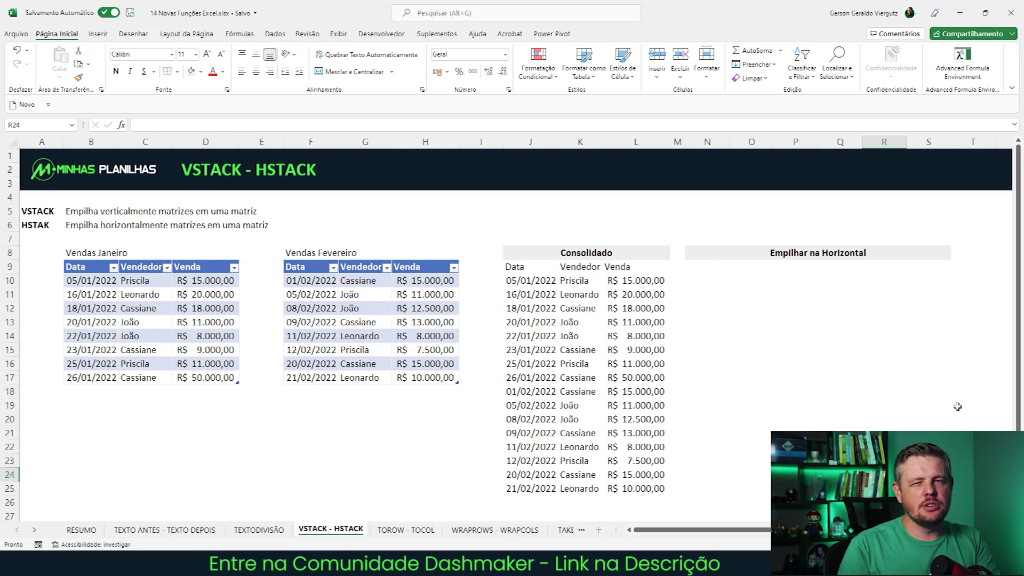
# Stack the whole January and February tables side by side in N9 with =HSTACK(Tabela1[#Tudo];Tabela2[#Tudo])
pyautogui.click(710, 277)
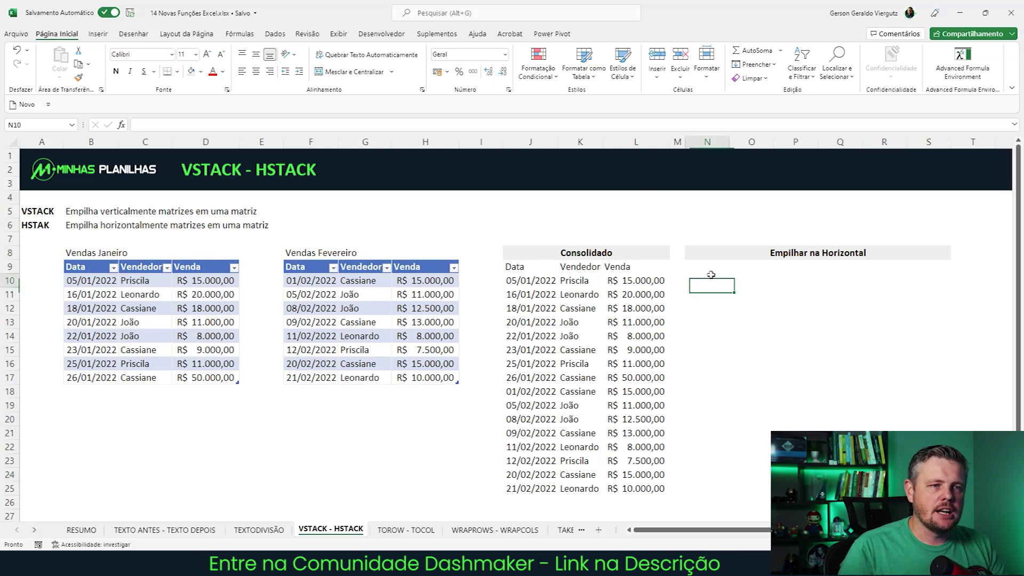
pyautogui.click(710, 269)
pyautogui.write('=')
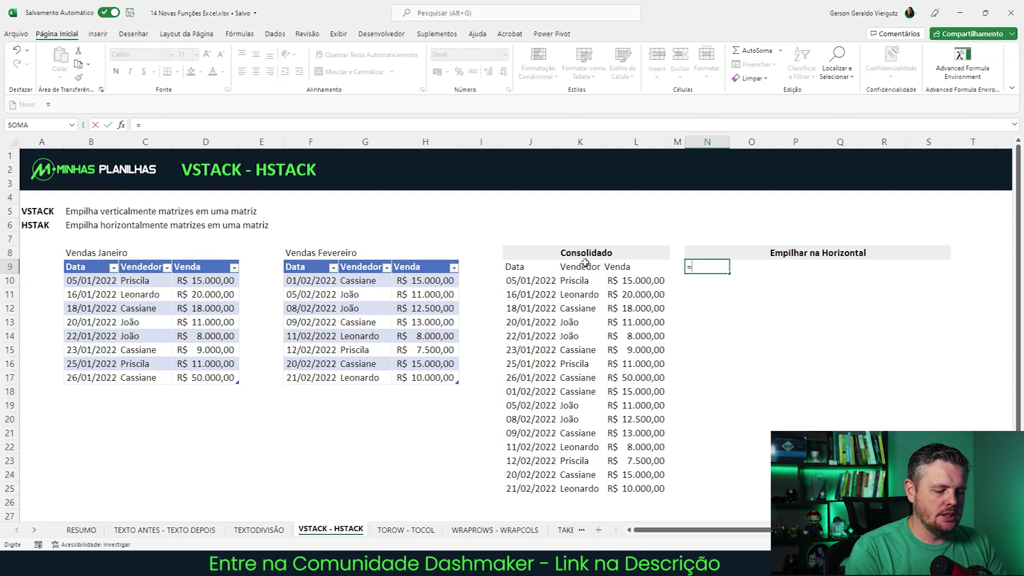
pyautogui.write('hst')
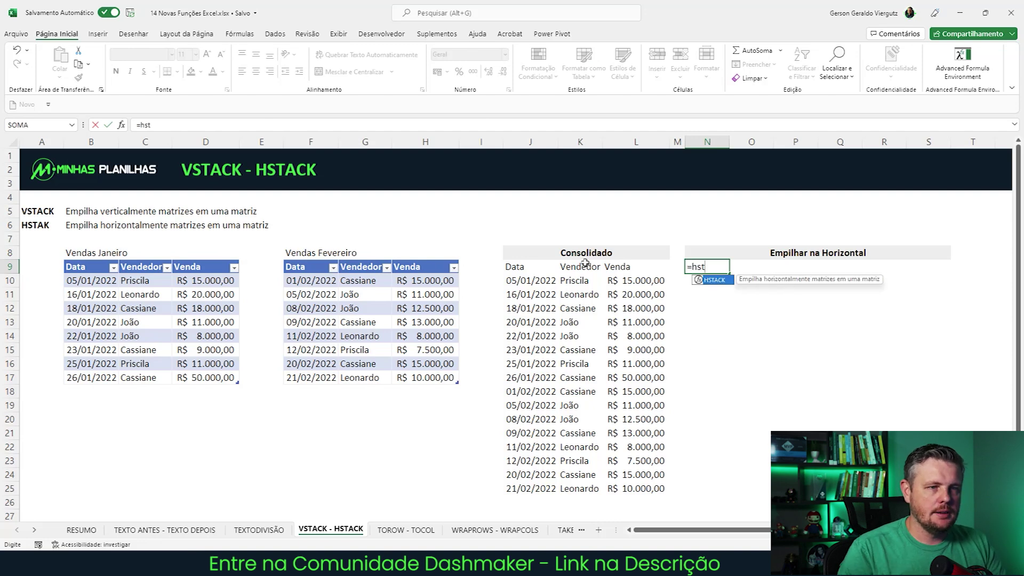
pyautogui.press('Tab')
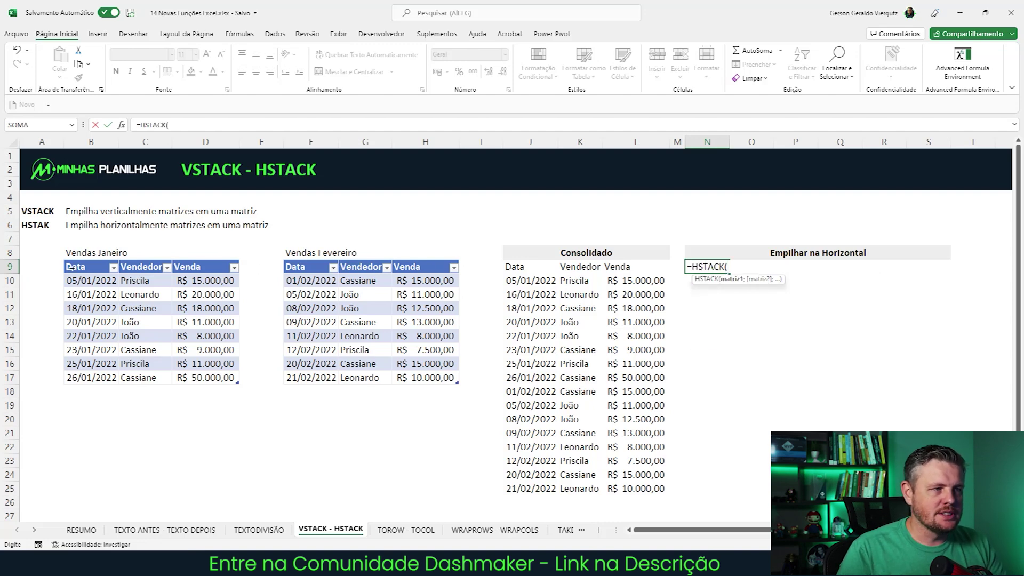
pyautogui.click(86, 260)
pyautogui.moveTo(80, 266); pyautogui.dragTo(220, 373)
pyautogui.write(';')
pyautogui.moveTo(317, 267); pyautogui.dragTo(425, 374)
pyautogui.write(')')
pyautogui.press('Return')
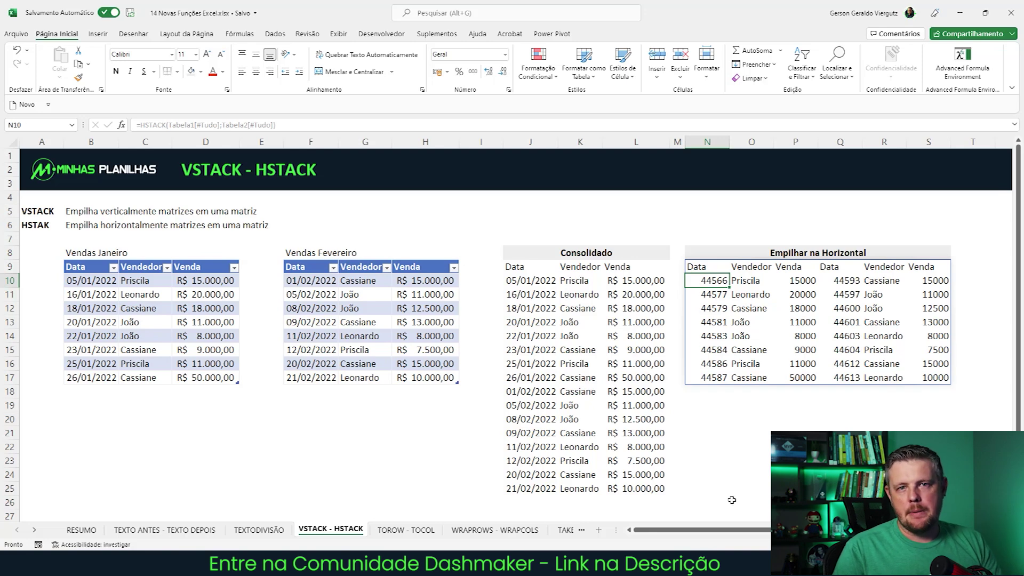
# Examine the January and February column blocks of the HSTACK result under Empilhar na Horizontal
pyautogui.click(696, 267)
pyautogui.moveTo(777, 266); pyautogui.dragTo(804, 379)
pyautogui.moveTo(835, 267); pyautogui.dragTo(949, 379)
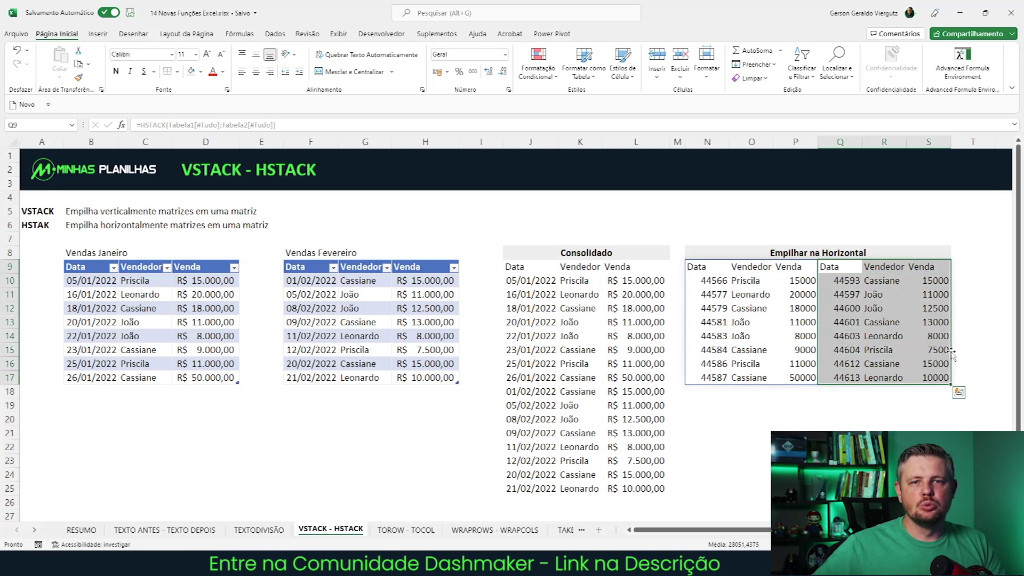
pyautogui.click(800, 364)
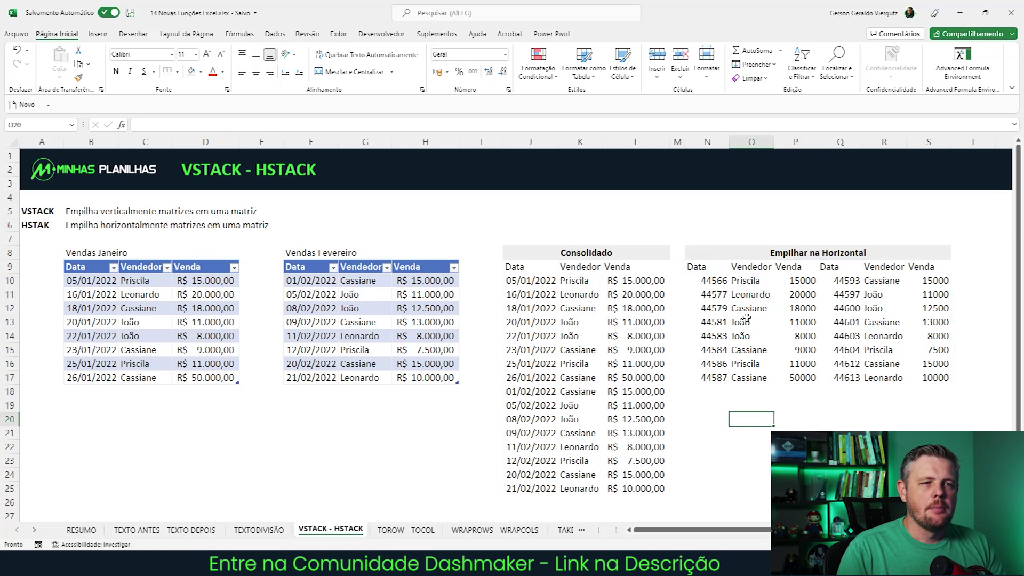
pyautogui.click(694, 265)
pyautogui.click(794, 475)
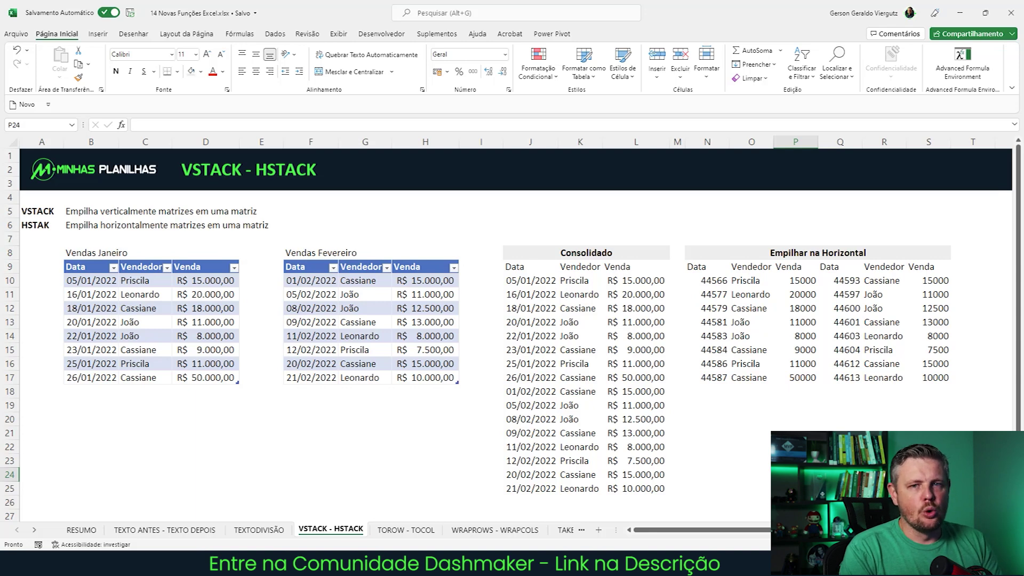
# Switch to the TOROW - TOCOL sheet and review the matrix of names in B9:E11
pyautogui.hotkey('ctrl', 'pagedown')
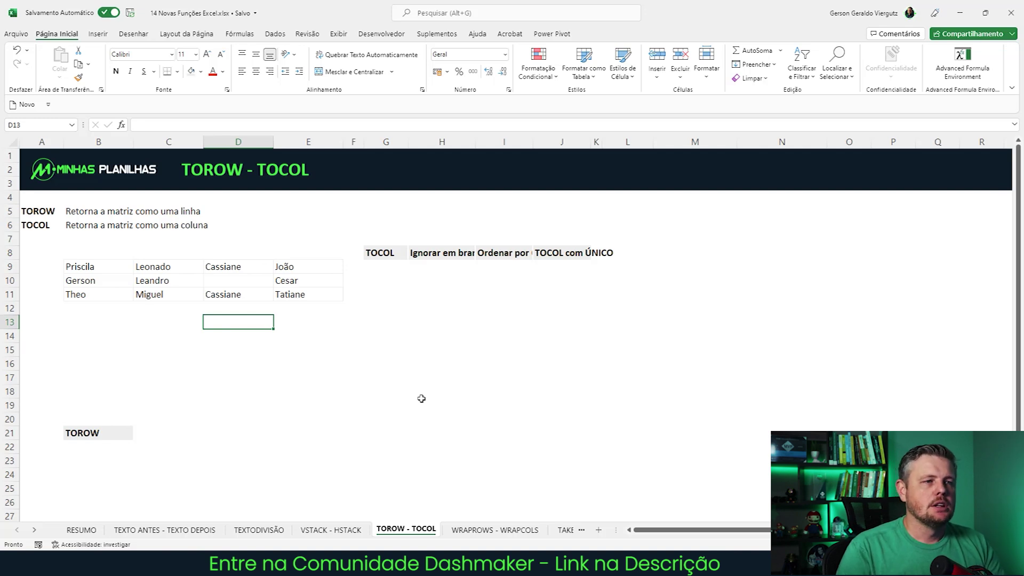
pyautogui.click(379, 265)
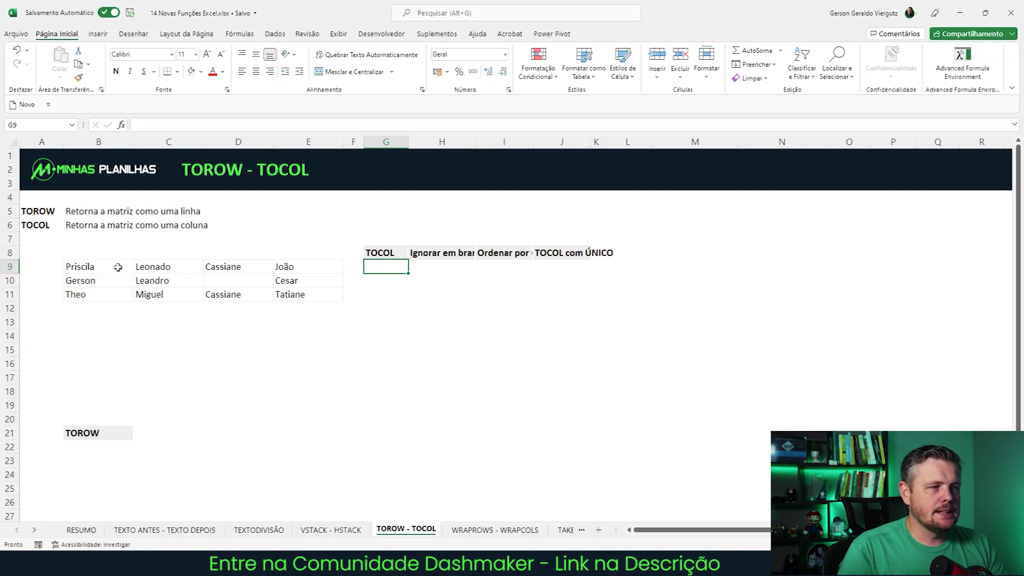
pyautogui.moveTo(116, 267); pyautogui.dragTo(292, 295)
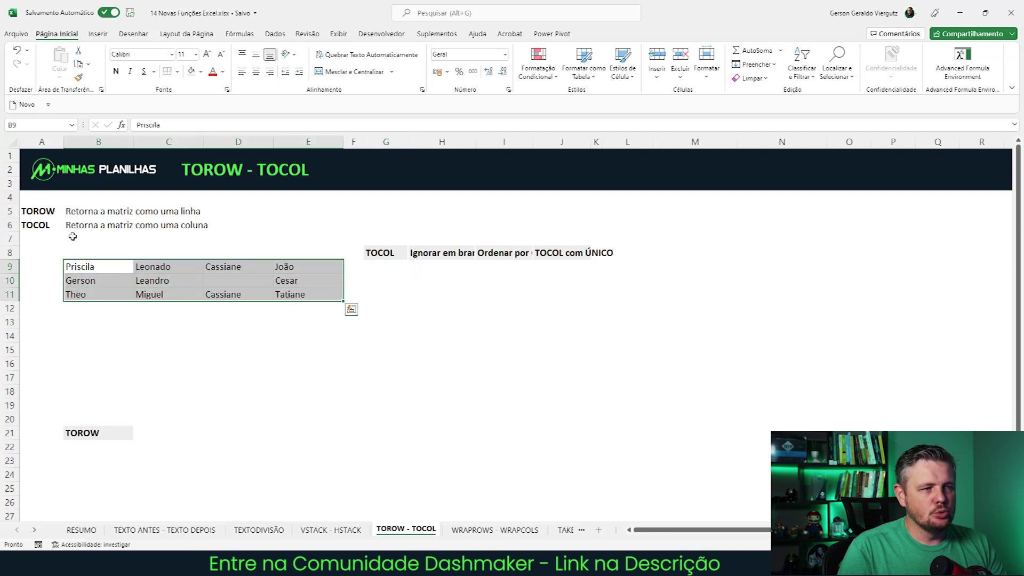
# Turn the name matrix into a single column in G9 with =TOCOL(B9:E11) and compare it with the source range
pyautogui.click(384, 268)
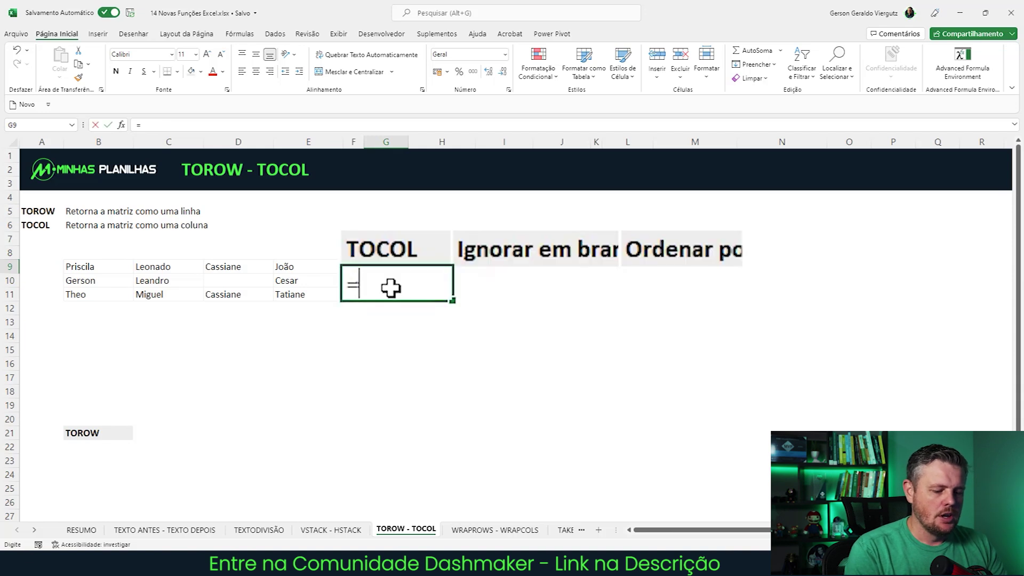
pyautogui.write('=to')
pyautogui.press('Tab')
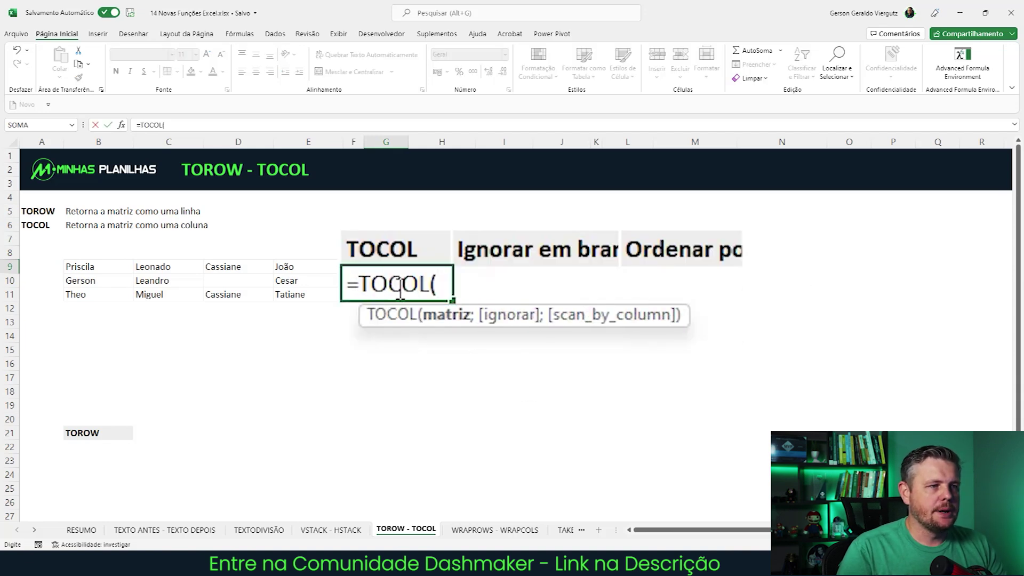
pyautogui.moveTo(107, 268); pyautogui.dragTo(290, 294)
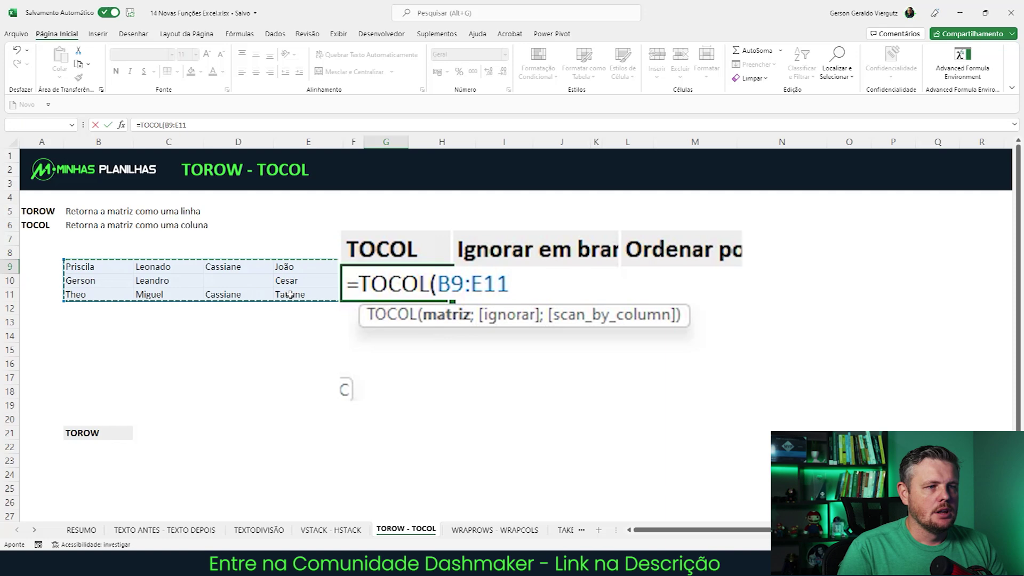
pyautogui.write(')')
pyautogui.press('Return')
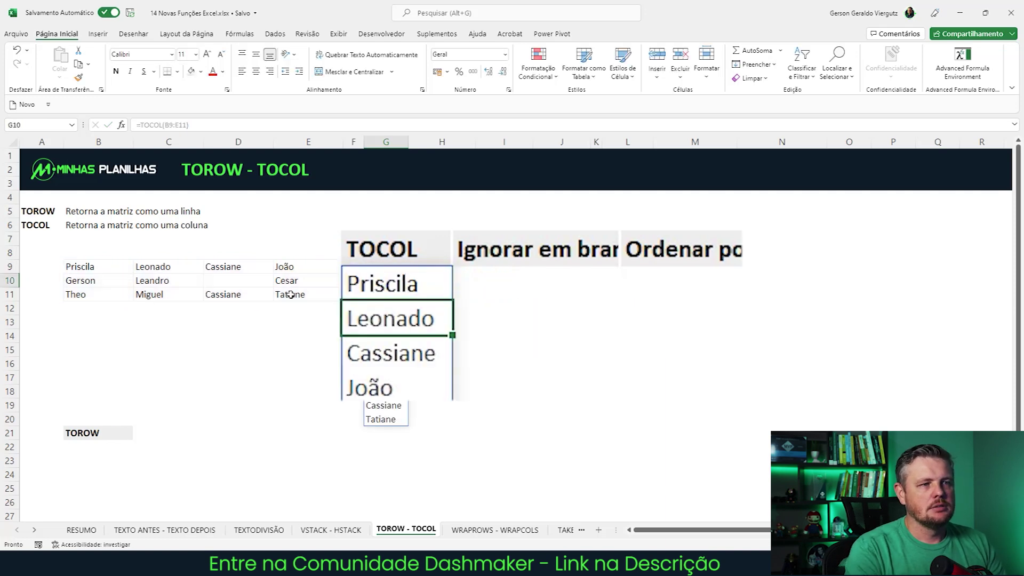
pyautogui.press('Up')
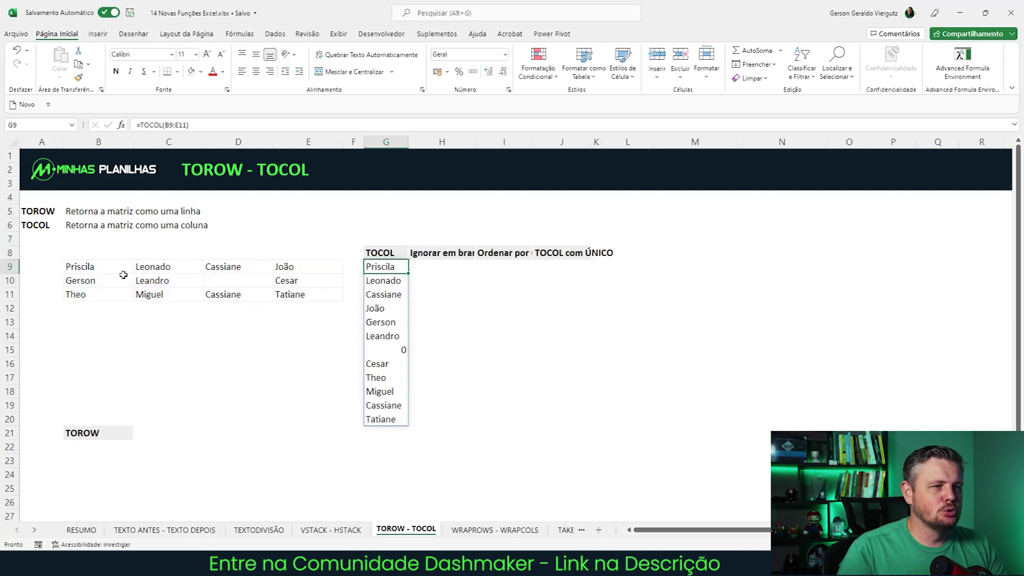
pyautogui.moveTo(90, 268); pyautogui.dragTo(315, 297)
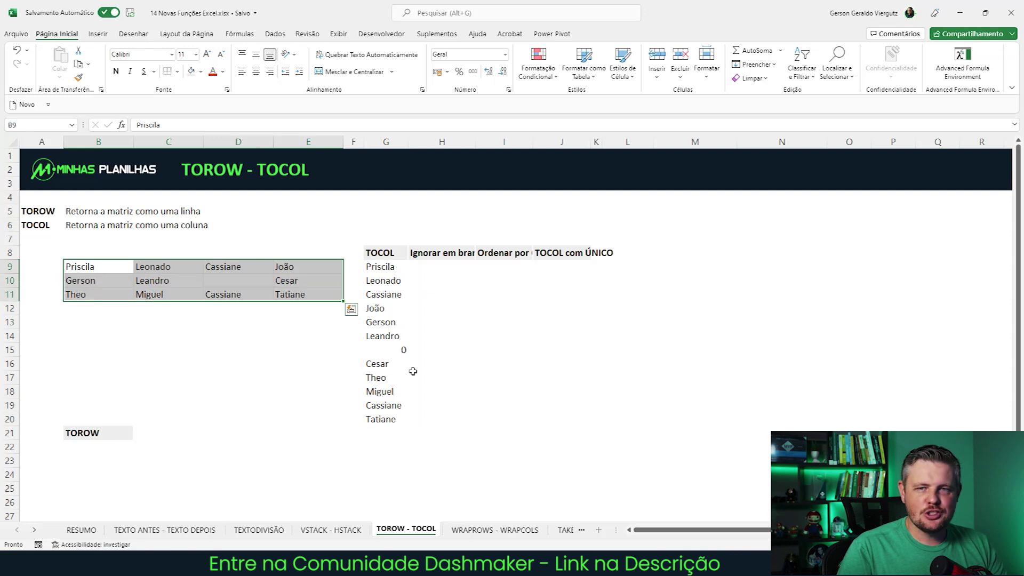
# Begin a TOCOL formula in H9, below the "Ignorar em branco" header, using the names table B9:E11 as its array
pyautogui.click(433, 434)
pyautogui.click(426, 267)
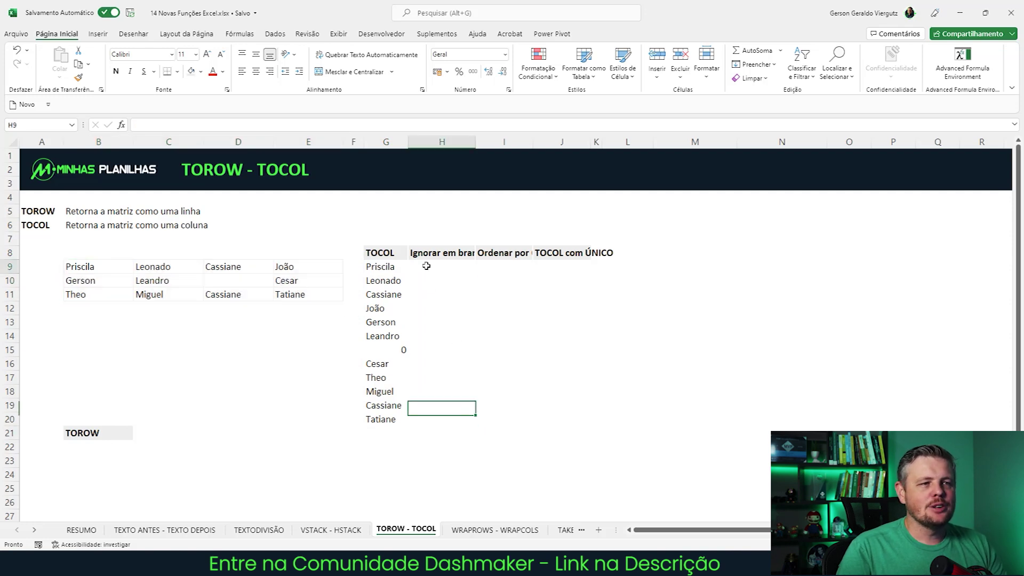
pyautogui.click(213, 281)
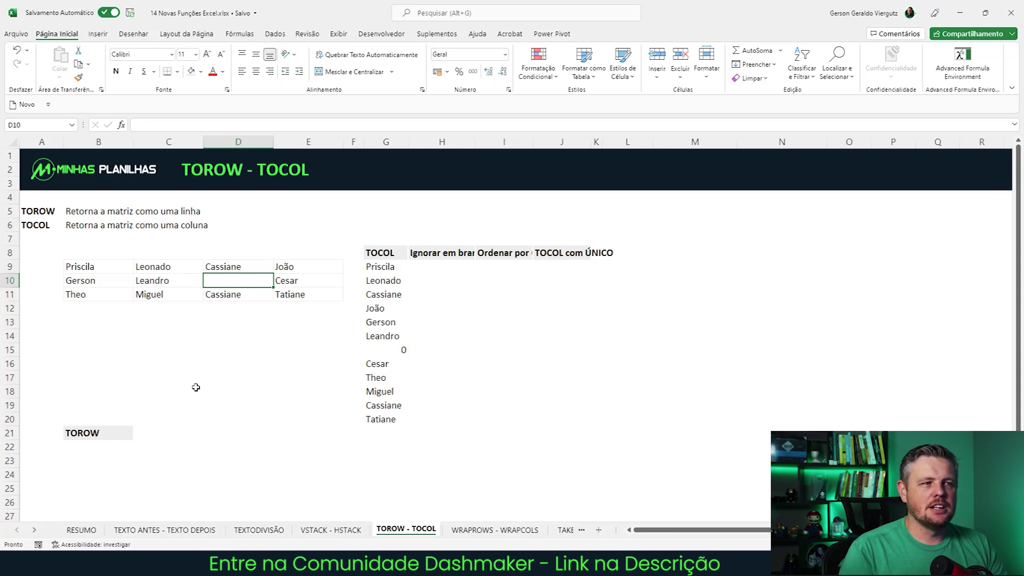
pyautogui.press('Right')
pyautogui.press('Right')
pyautogui.press('Right')
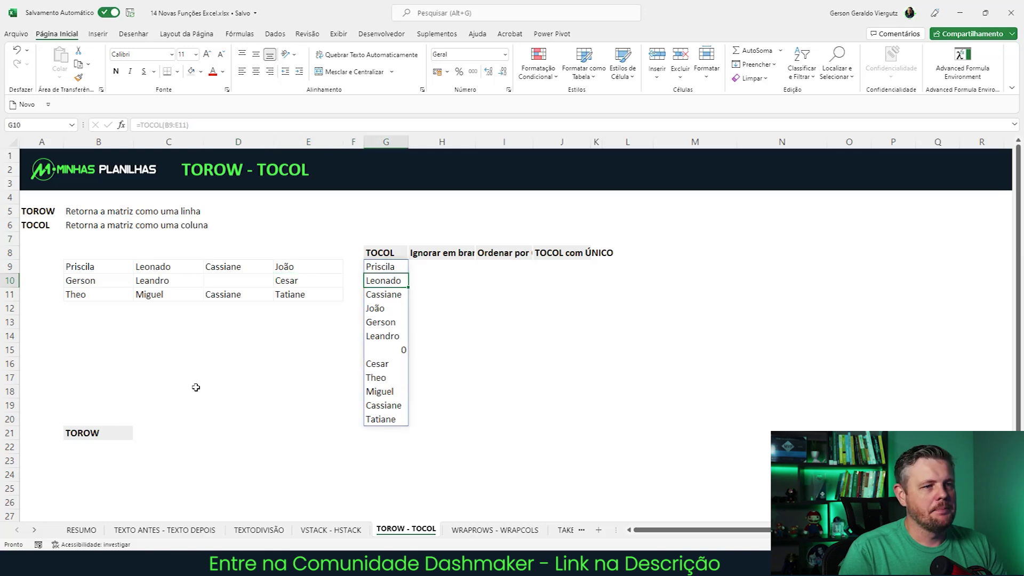
pyautogui.press('Right')
pyautogui.press('Up')
pyautogui.write('=r')
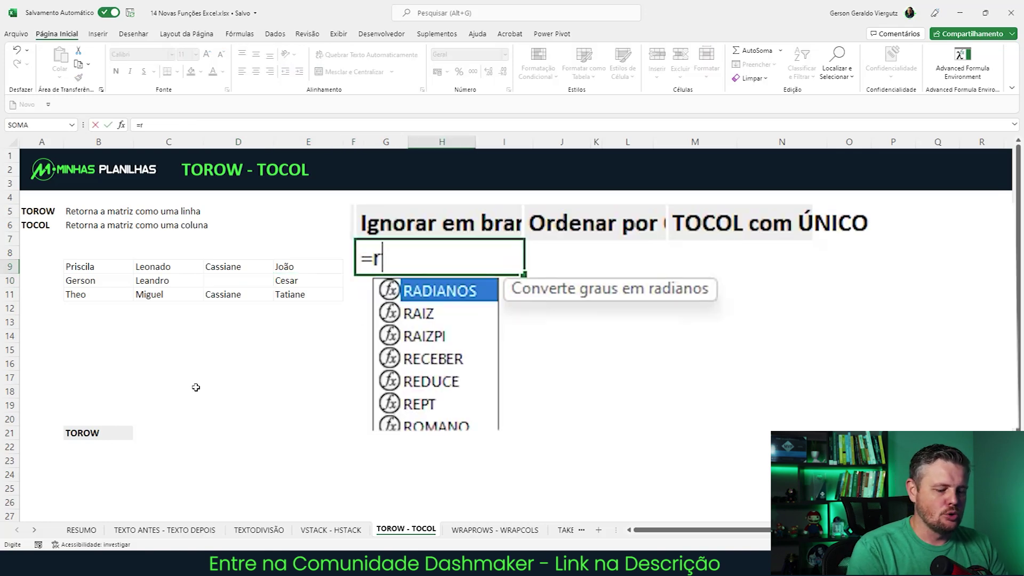
pyautogui.press('BackSpace')
pyautogui.write('to')
pyautogui.press('Tab')
pyautogui.press('Left')
pyautogui.press('Left')
pyautogui.press('Left')
pyautogui.press('Left')
pyautogui.press('Left')
pyautogui.press('Left')
pyautogui.hotkey('shift', 'Right')
pyautogui.hotkey('shift', 'Down')
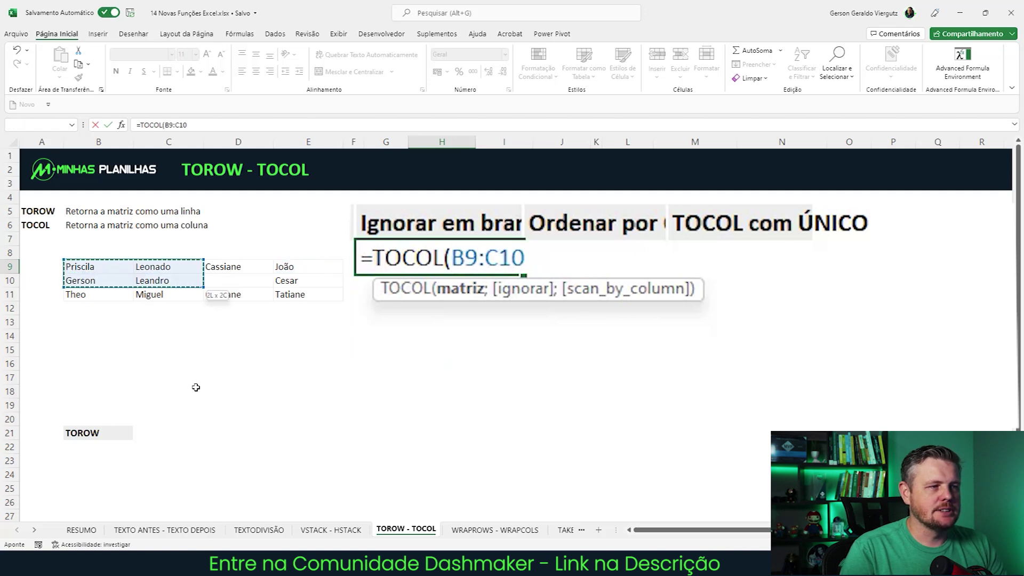
pyautogui.hotkey('shift', 'Down')
pyautogui.hotkey('shift', 'Right')
pyautogui.hotkey('shift', 'Right')
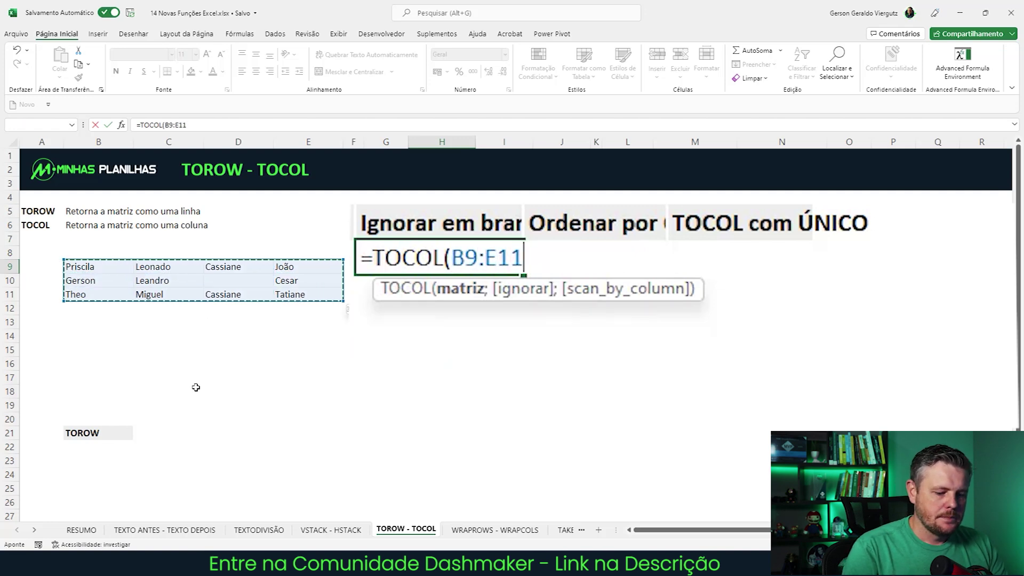
# Set the formula's ignore argument to 1 - Ignorar espaços em branco and complete =TOCOL(B9:E11;1)
pyautogui.write(';')
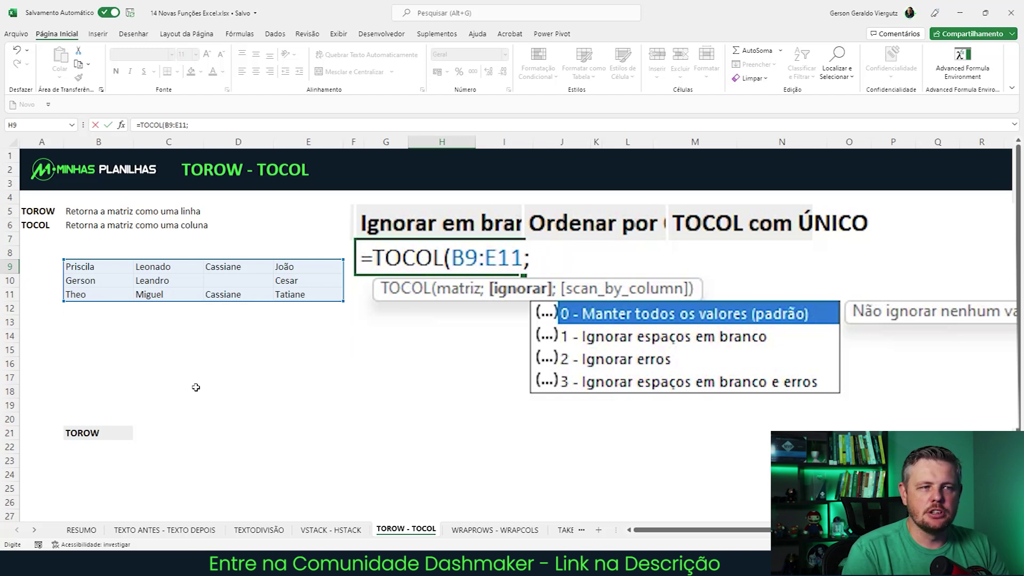
pyautogui.press('Down')
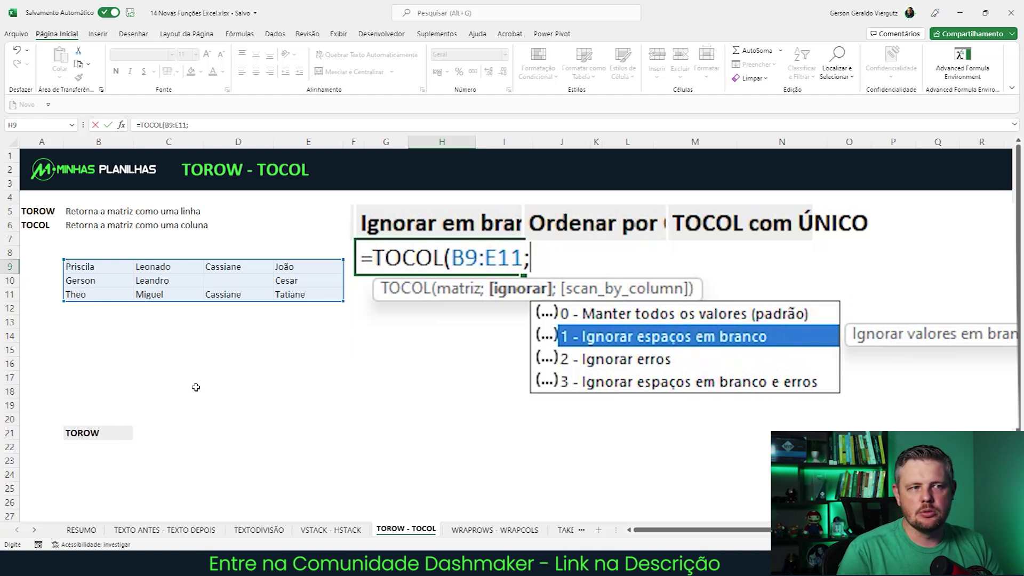
pyautogui.press('Tab')
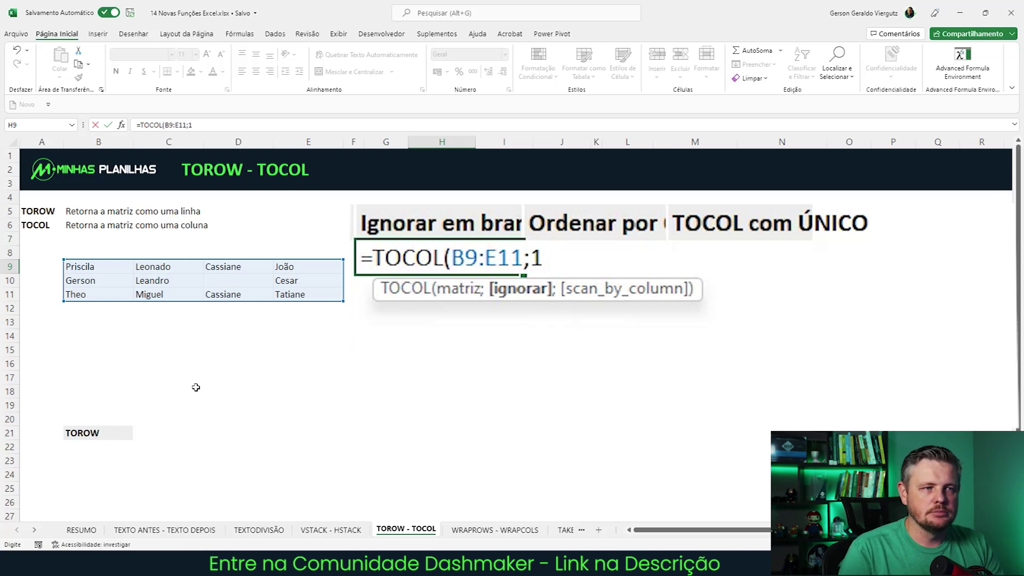
pyautogui.write(')')
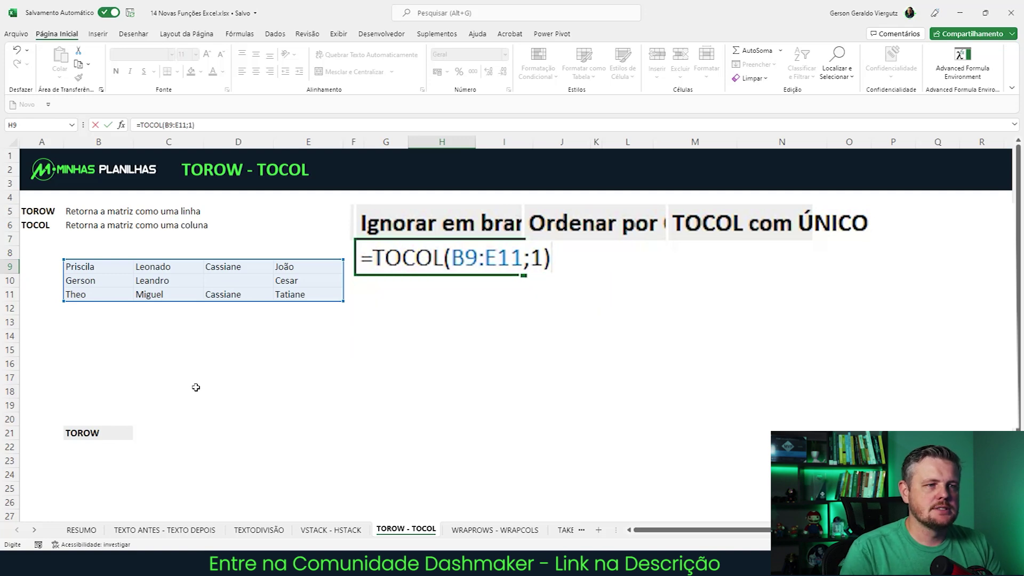
pyautogui.press('Return')
# Examine the list in column H against the plain TOCOL list in column G, checking how the blank entry is treated
pyautogui.press('Down')
pyautogui.press('Down')
pyautogui.press('Down')
pyautogui.press('Down')
pyautogui.press('Down')
pyautogui.press('Down')
pyautogui.press('Down')
pyautogui.press('Down')
pyautogui.press('Down')
pyautogui.press('Down')
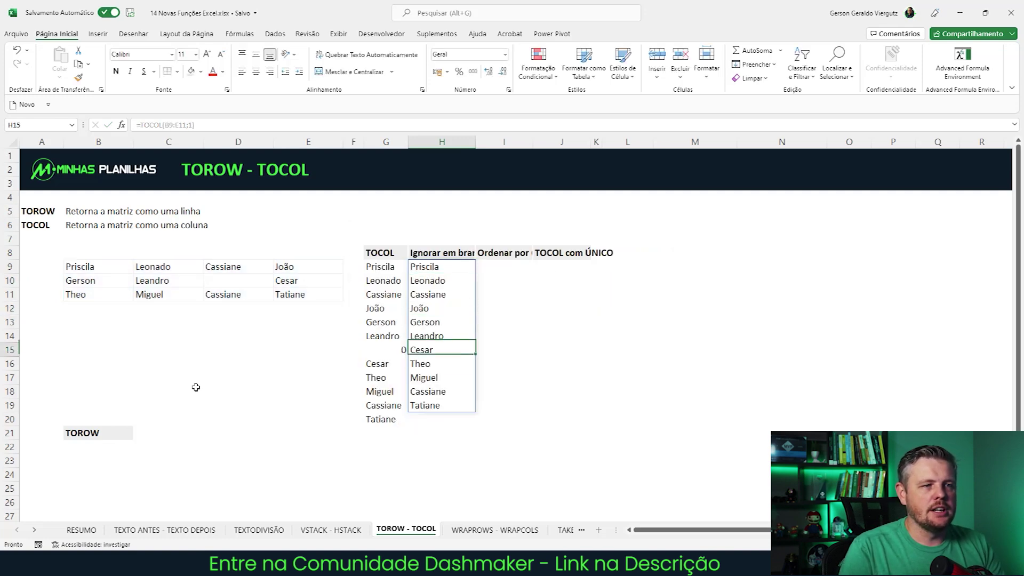
pyautogui.press('Up')
pyautogui.press('Up')
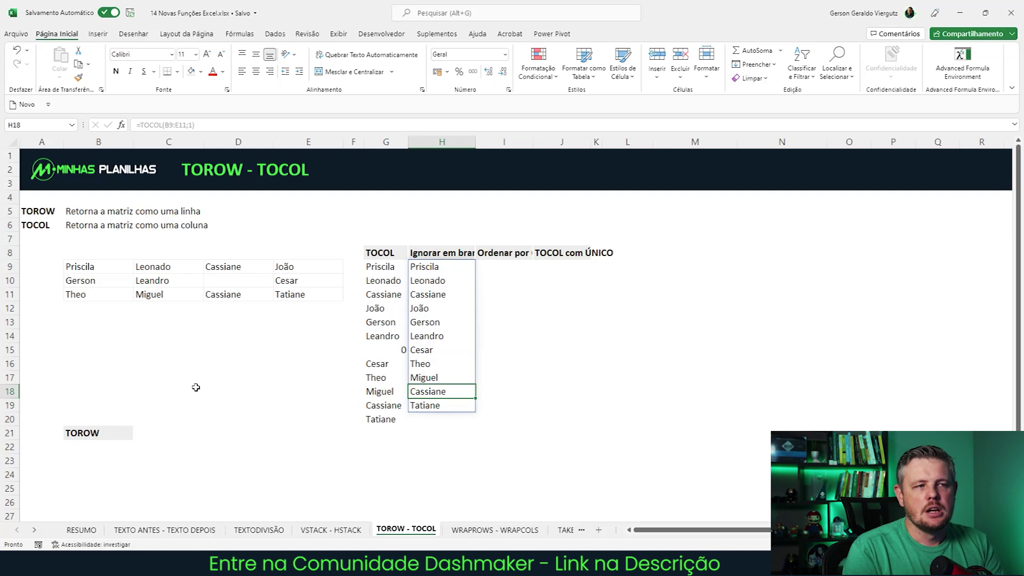
pyautogui.press('Up')
pyautogui.press('Up')
pyautogui.press('Up')
pyautogui.press('Left')
pyautogui.press('Right')
pyautogui.press('Up')
pyautogui.press('Up')
pyautogui.press('Up')
pyautogui.press('Up')
pyautogui.press('Up')
pyautogui.press('Up')
pyautogui.press('Up')
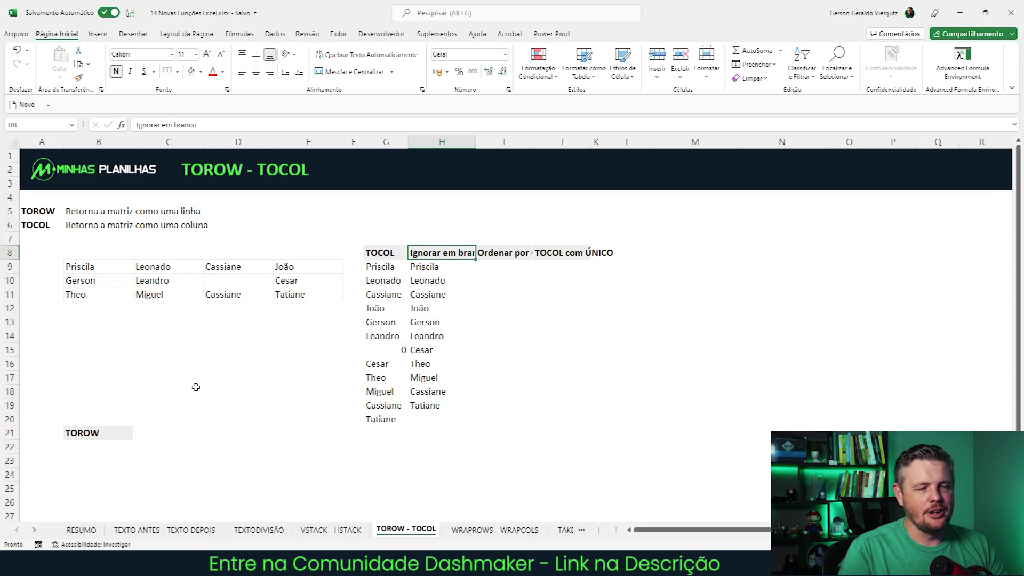
# Enter =TOCOL(B9:E11;1;1) in I9, below the "Ordenar por Coluna" header, to ignore blanks and scan by column
pyautogui.press('Right')
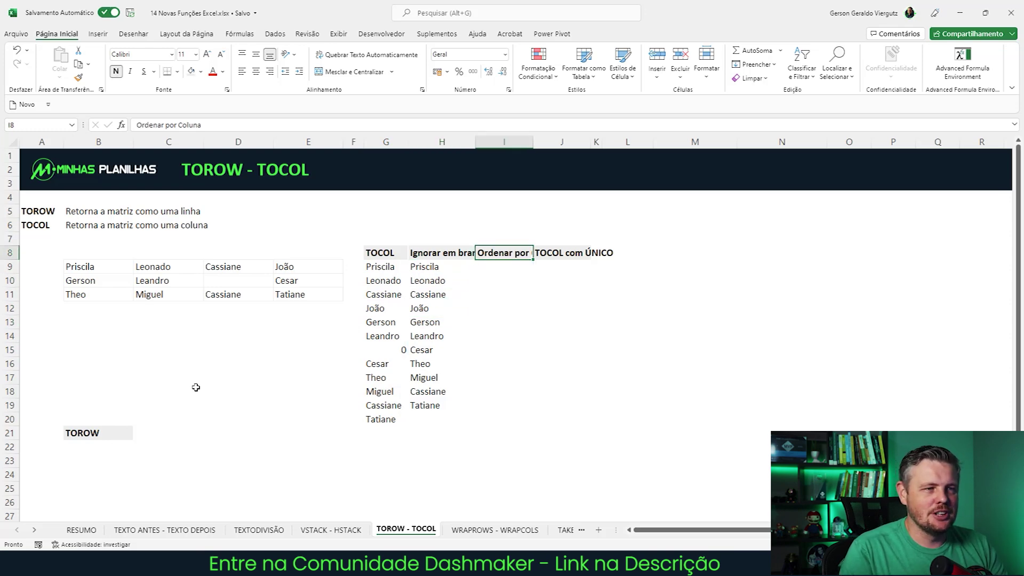
pyautogui.press('Down')
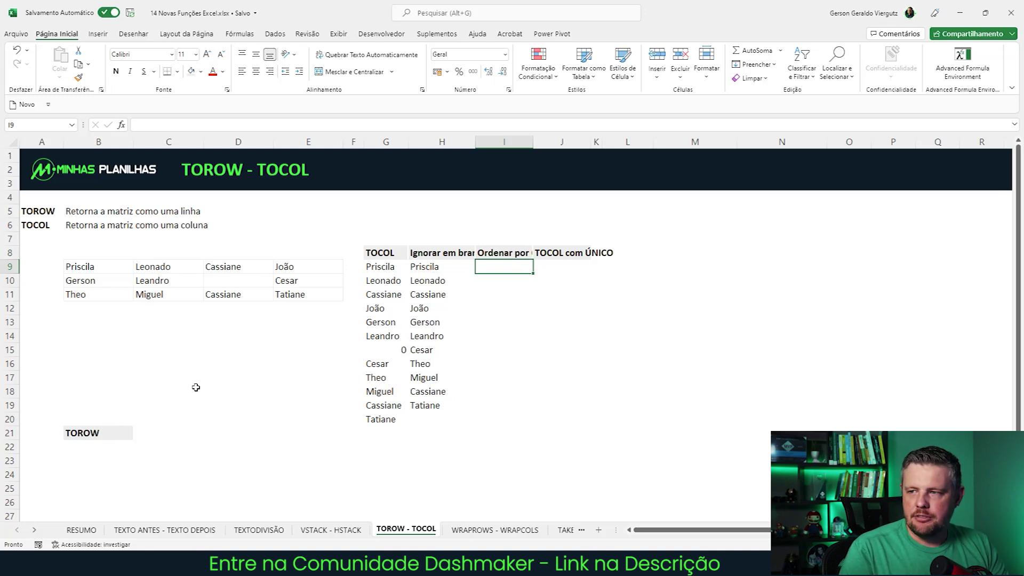
pyautogui.write('=')
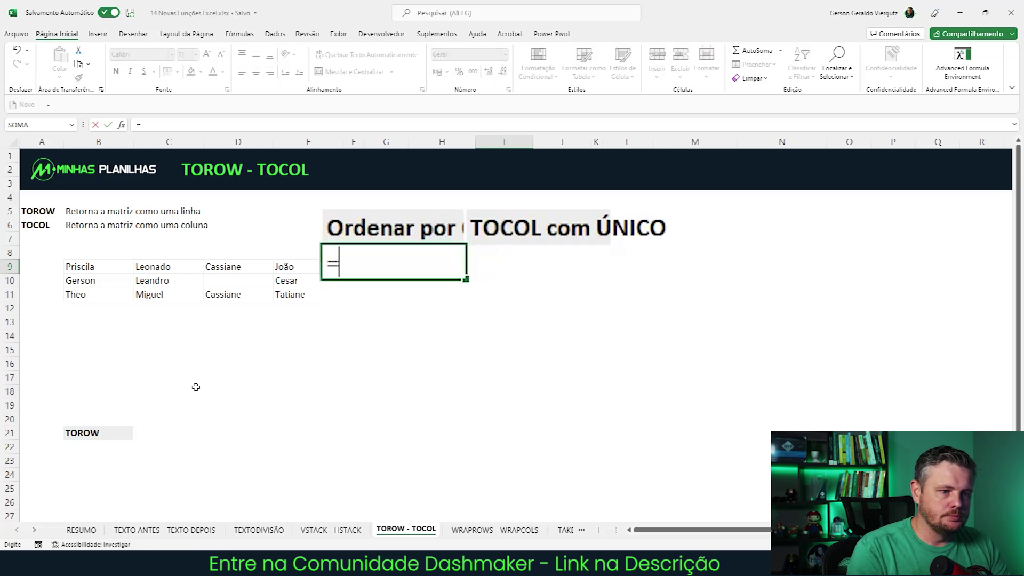
pyautogui.write('toc')
pyautogui.press('Tab')
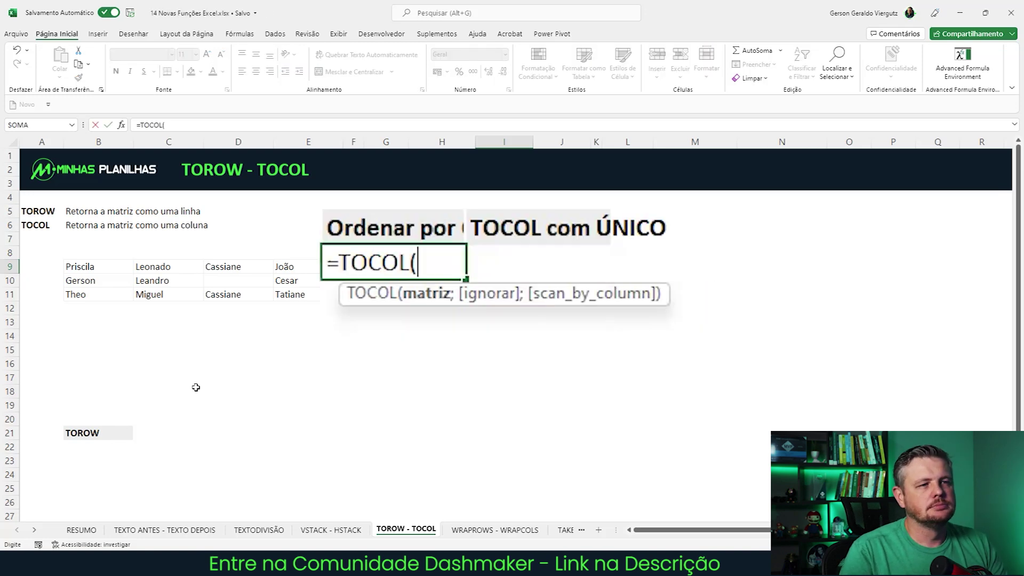
pyautogui.moveTo(91, 267); pyautogui.dragTo(286, 294)
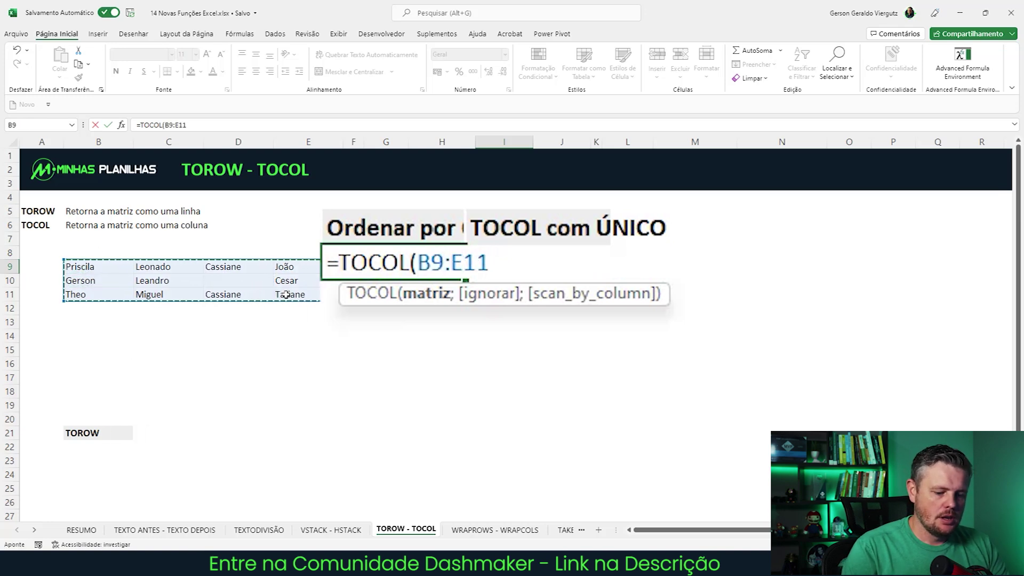
pyautogui.write(';1')
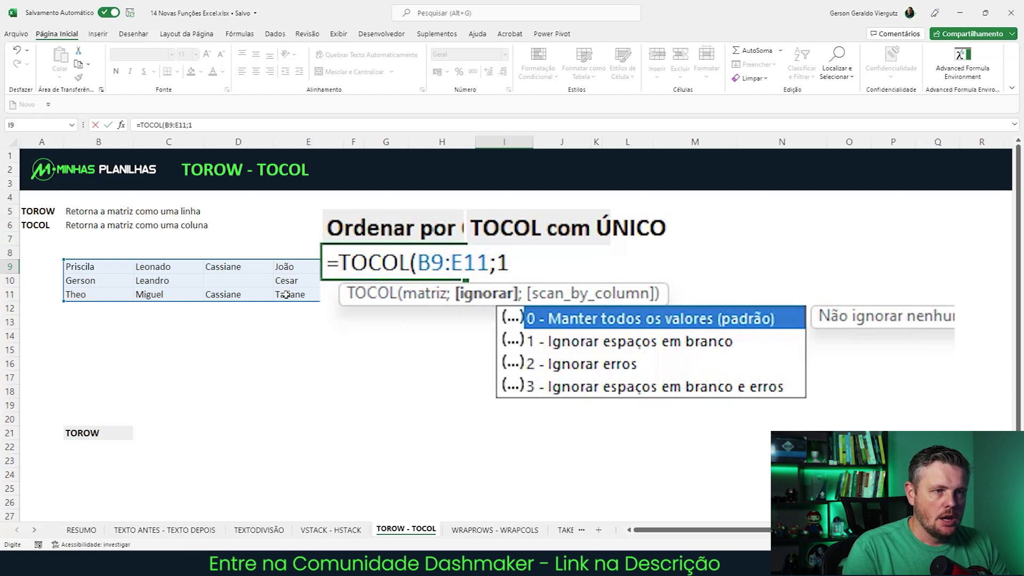
pyautogui.write(';')
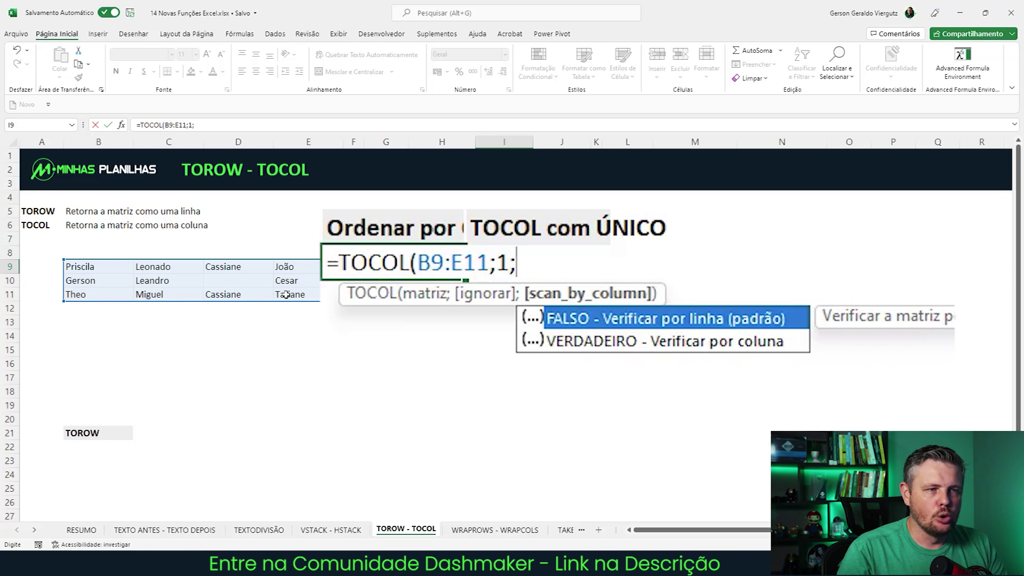
pyautogui.write('1)')
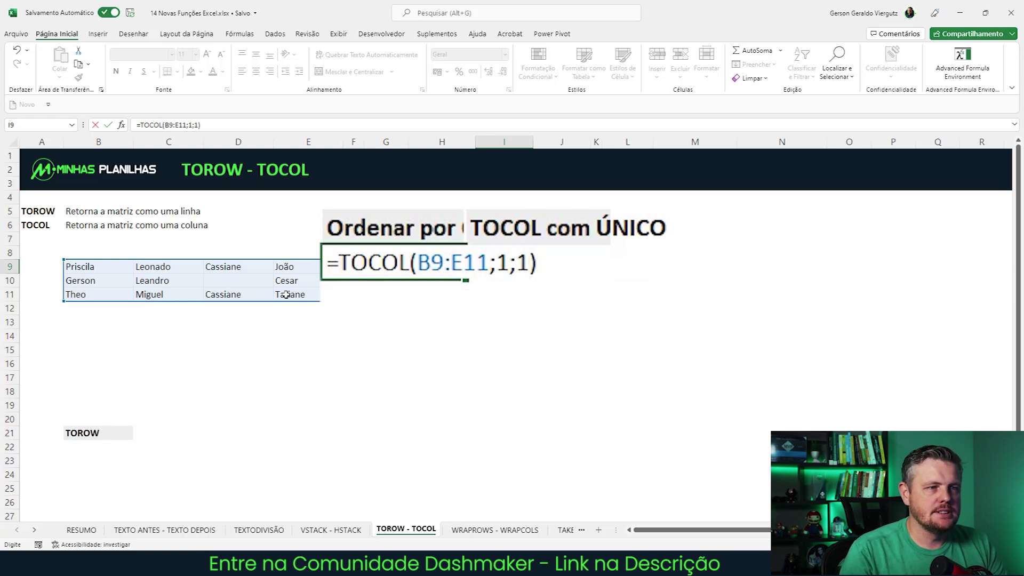
pyautogui.press('Return')
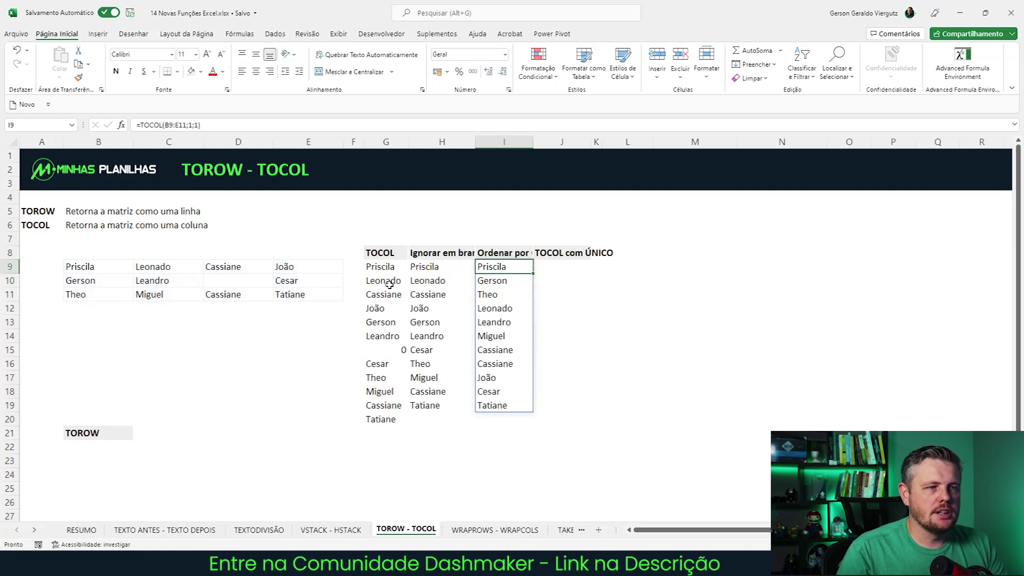
# Compare the order of the three TOCOL lists with the rows and columns of the source table B9:E11
pyautogui.click(379, 267)
pyautogui.moveTo(379, 268); pyautogui.dragTo(379, 322)
pyautogui.moveTo(424, 266); pyautogui.dragTo(427, 350)
pyautogui.moveTo(495, 266); pyautogui.dragTo(496, 407)
pyautogui.moveTo(84, 267); pyautogui.dragTo(286, 267)
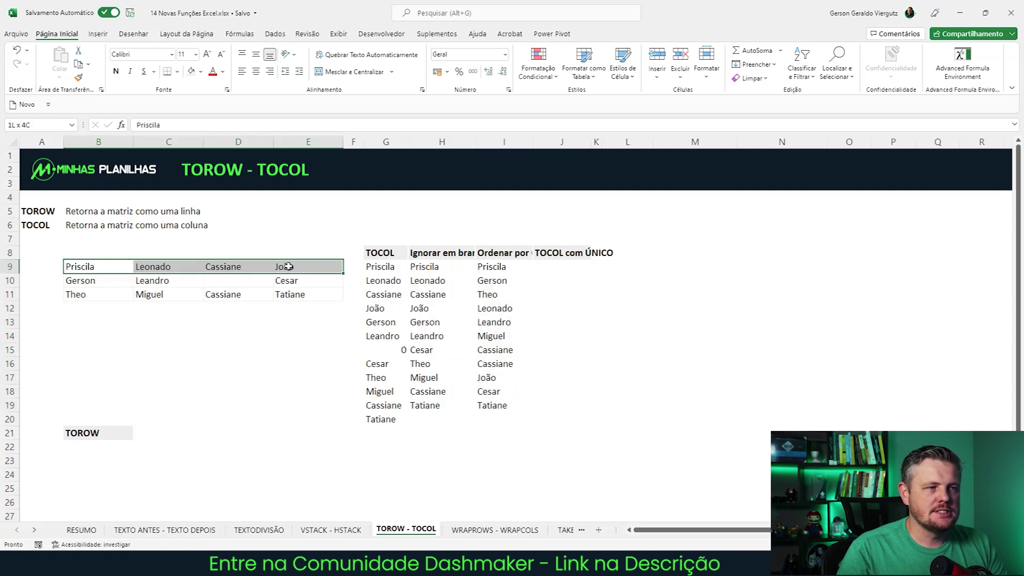
pyautogui.click(101, 268)
pyautogui.moveTo(101, 268); pyautogui.dragTo(100, 295)
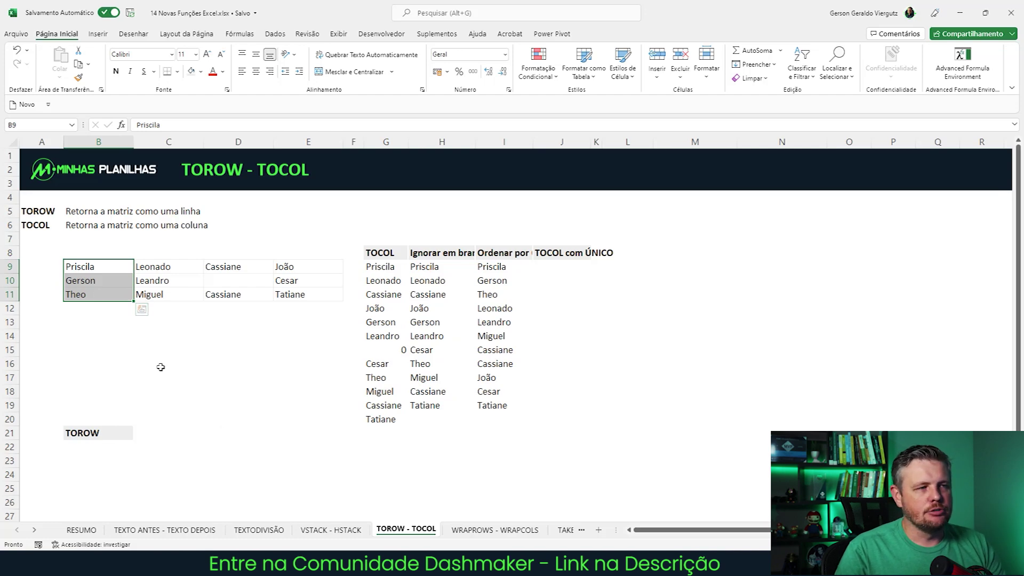
pyautogui.moveTo(144, 267); pyautogui.dragTo(159, 292)
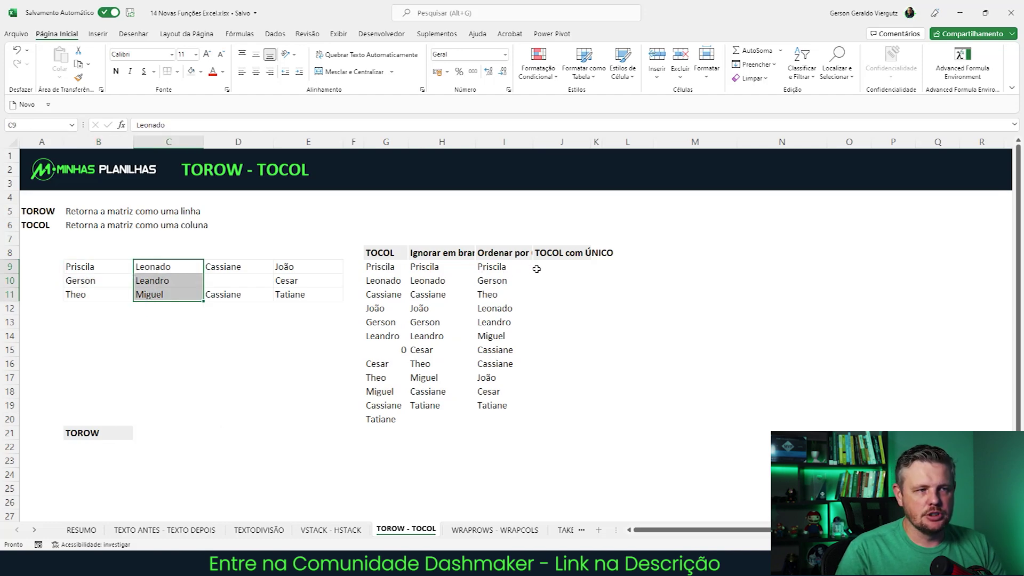
# Enter =ÚNICO(TOCOL(B9:E11;1)) in J9, below the "TOCOL com ÚNICO" header, and select the resulting list for review
pyautogui.click(536, 268)
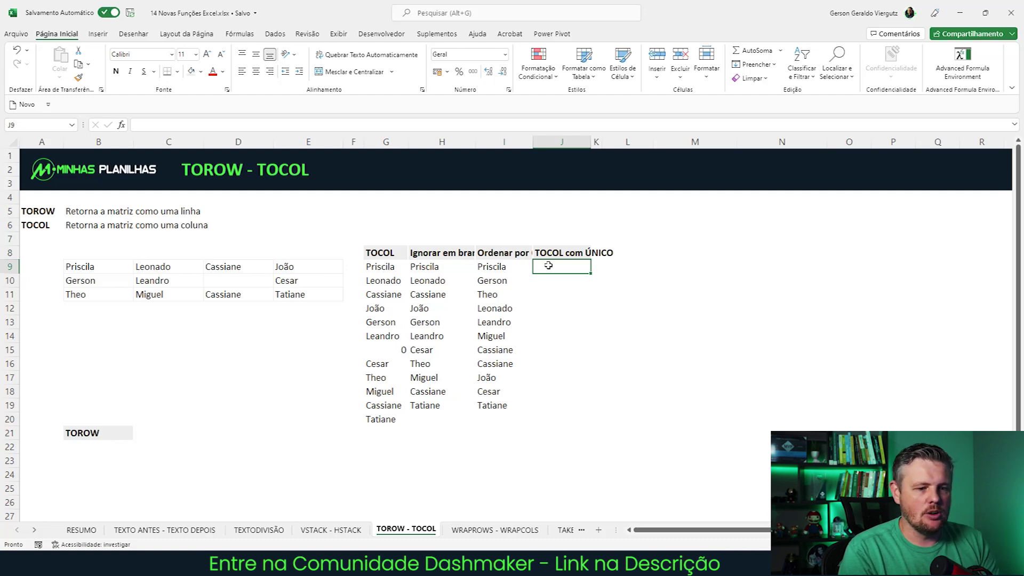
pyautogui.write('=')
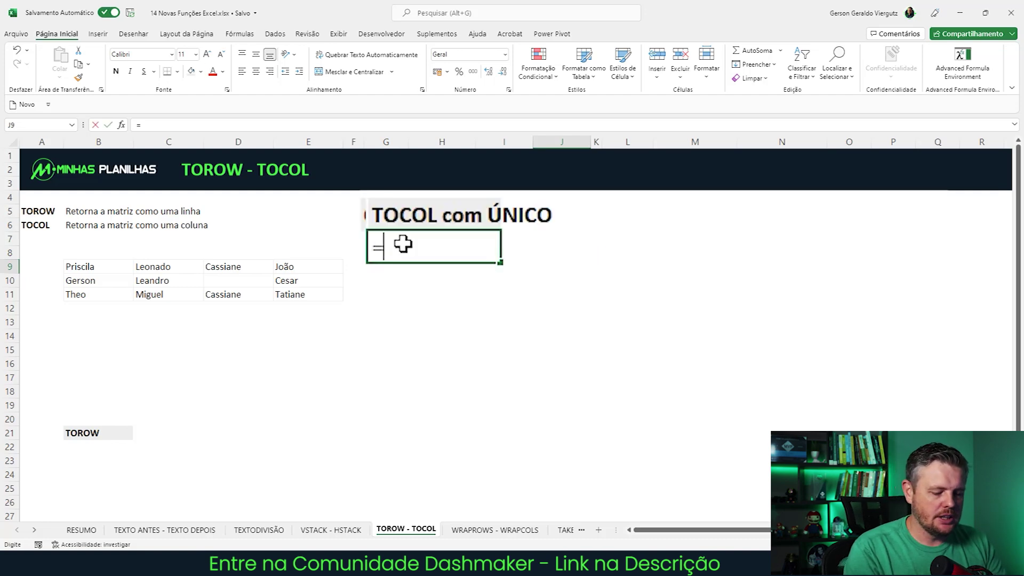
pyautogui.write('ún')
pyautogui.press('Tab')
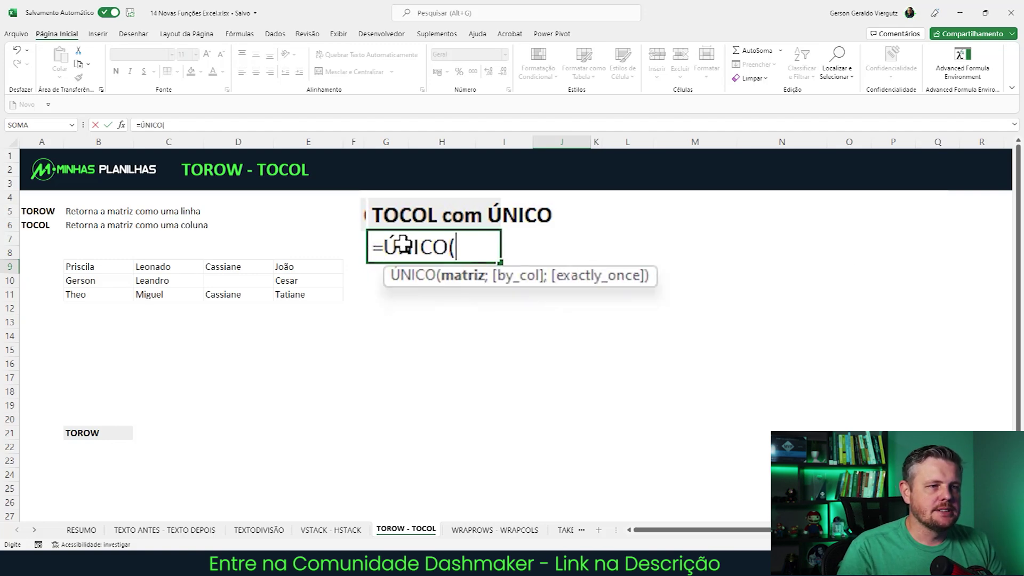
pyautogui.write('toc')
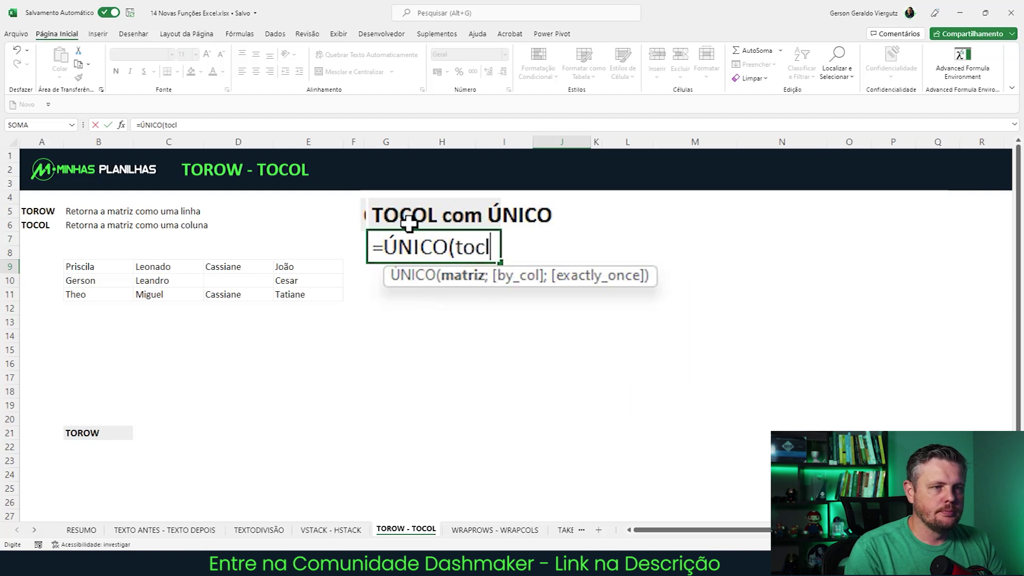
pyautogui.press('Tab')
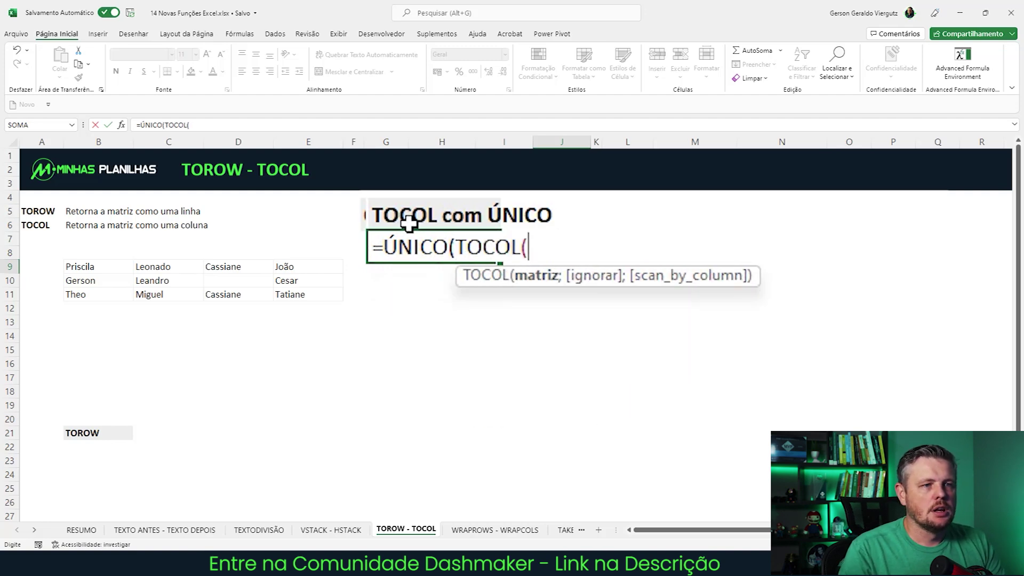
pyautogui.moveTo(80, 267); pyautogui.dragTo(283, 294)
pyautogui.write(';1')
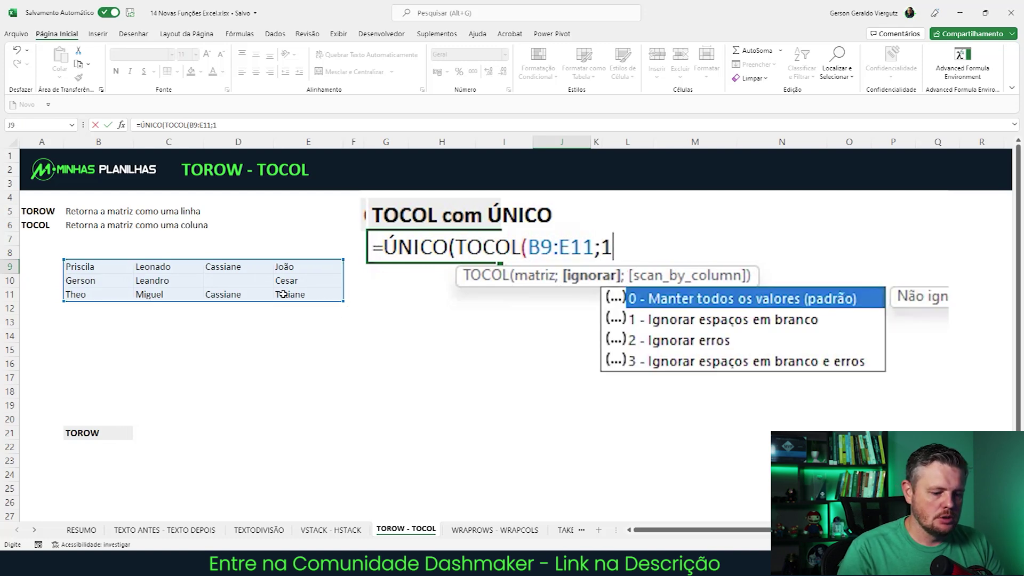
pyautogui.write('))')
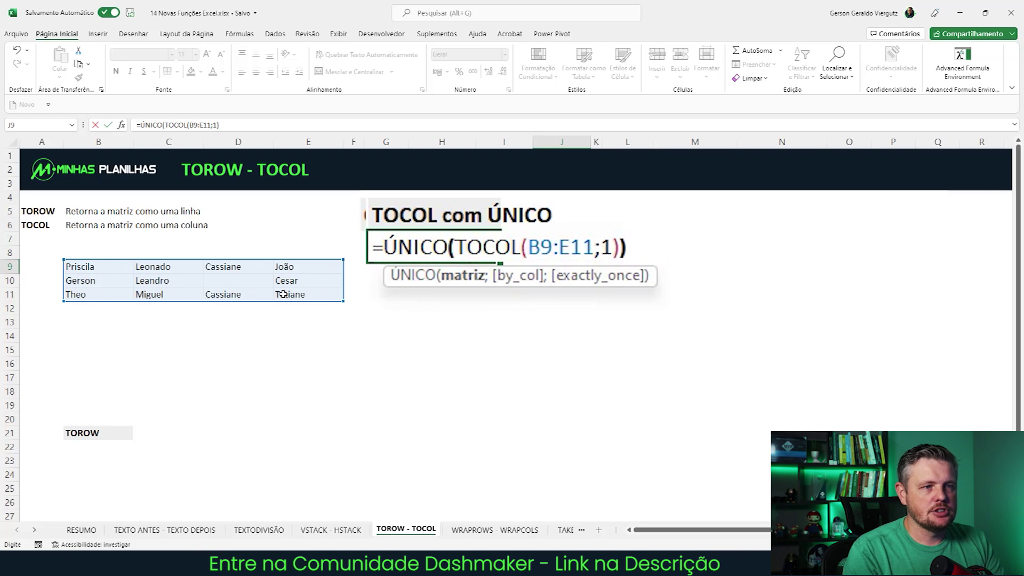
pyautogui.press('Return')
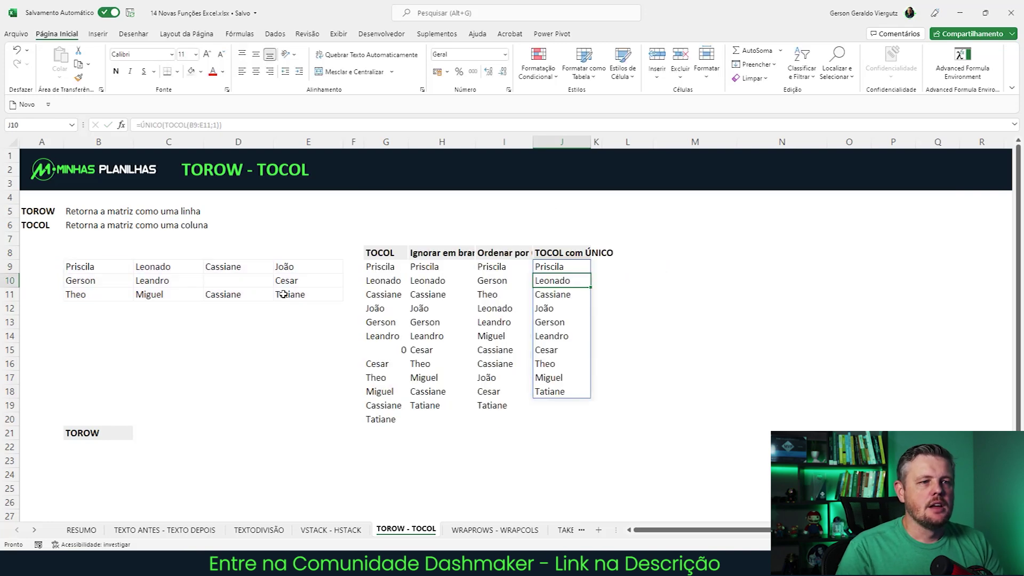
pyautogui.moveTo(560, 265); pyautogui.dragTo(560, 393)
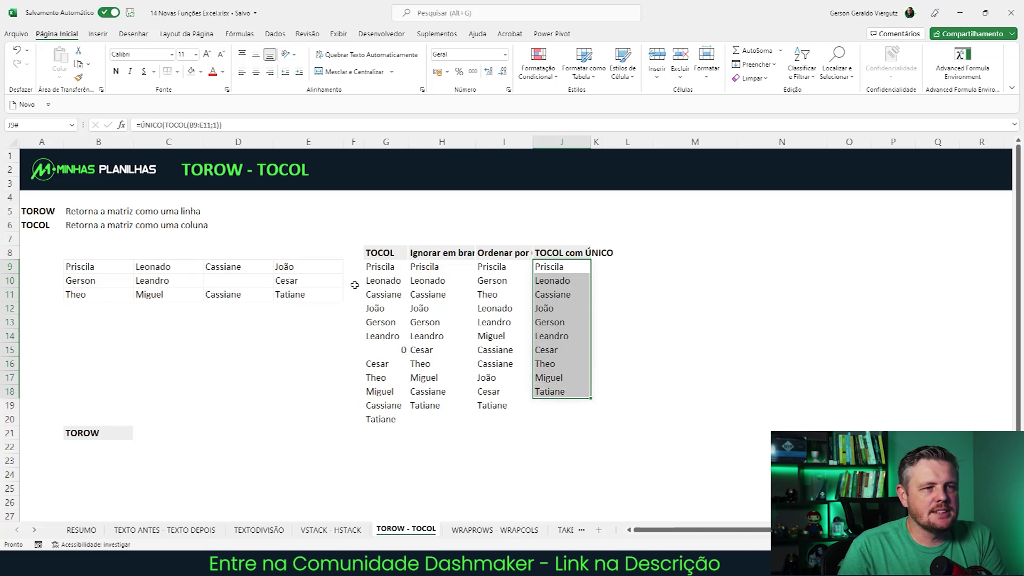
pyautogui.moveTo(563, 267); pyautogui.dragTo(560, 393)
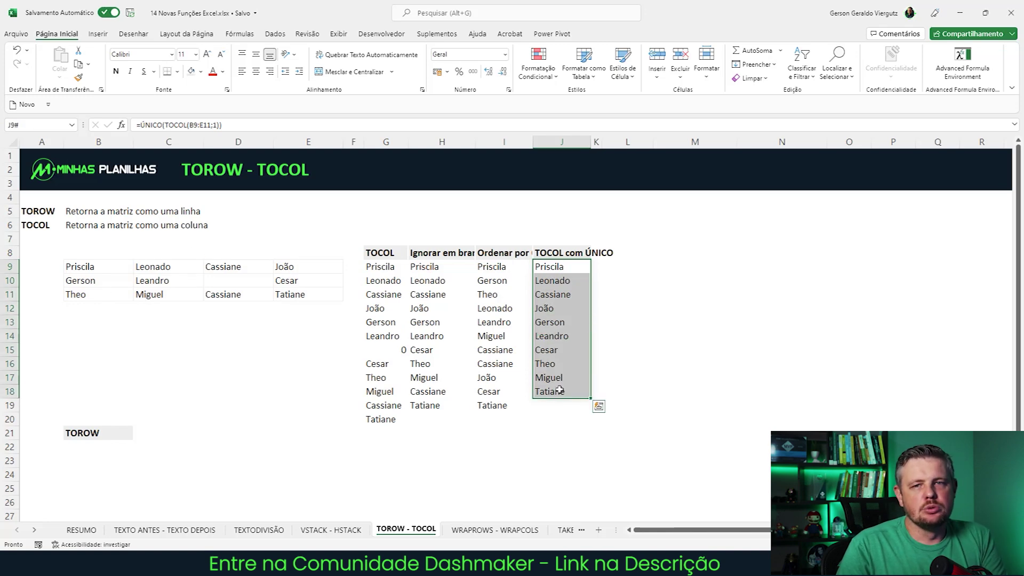
# Enter =TOROW(B9:E11;1) in B22, below the "TOROW" header, to list the names in one row without blanks, and select the resulting row
pyautogui.moveTo(552, 267); pyautogui.dragTo(556, 391)
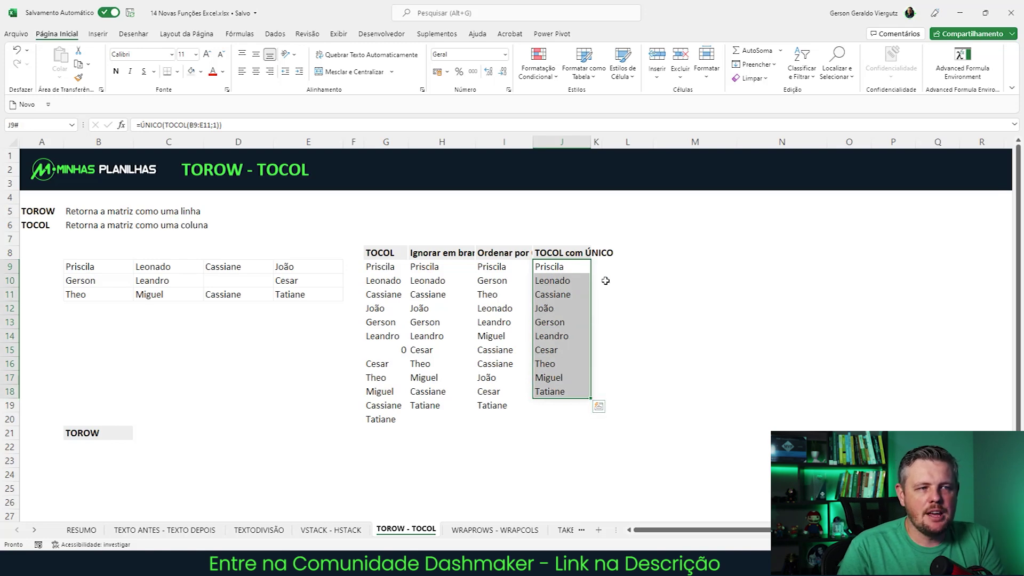
pyautogui.click(724, 347)
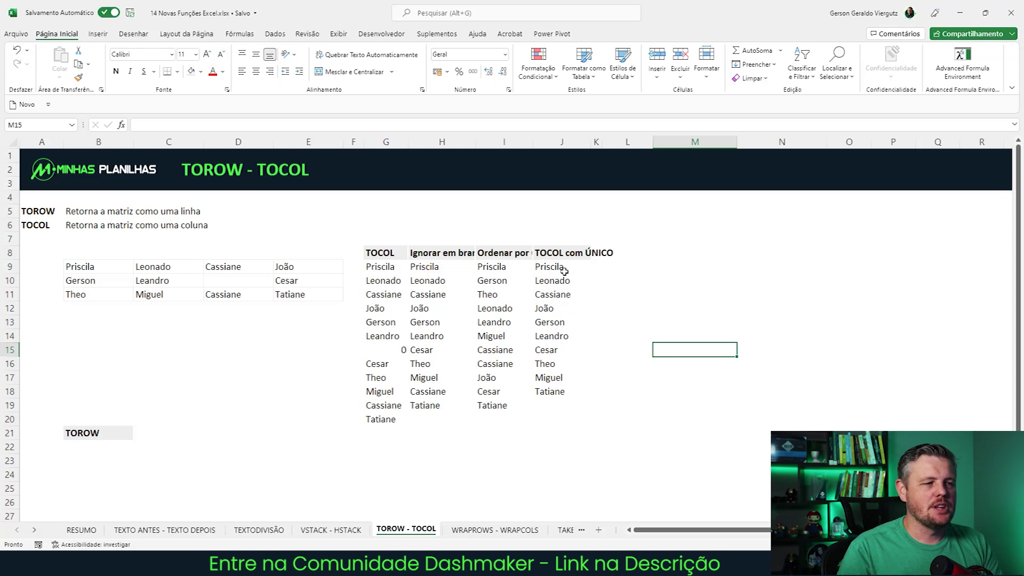
pyautogui.click(81, 447)
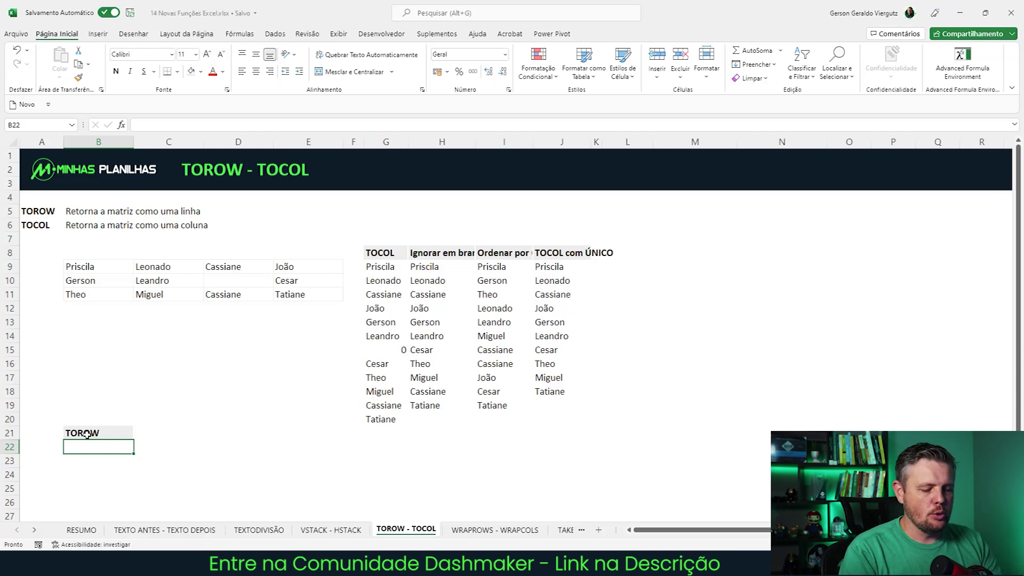
pyautogui.write('=to')
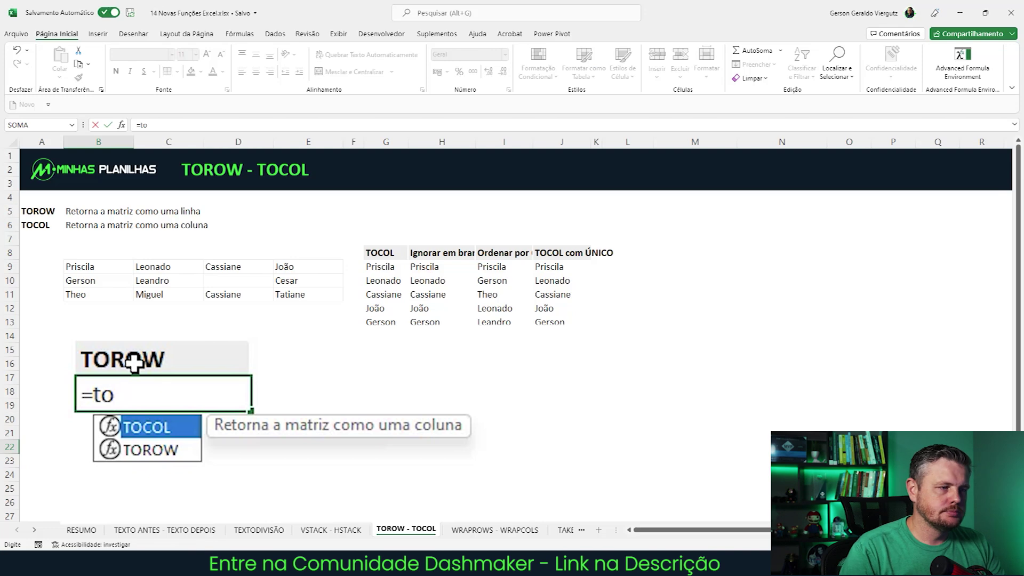
pyautogui.press('Down')
pyautogui.press('Tab')
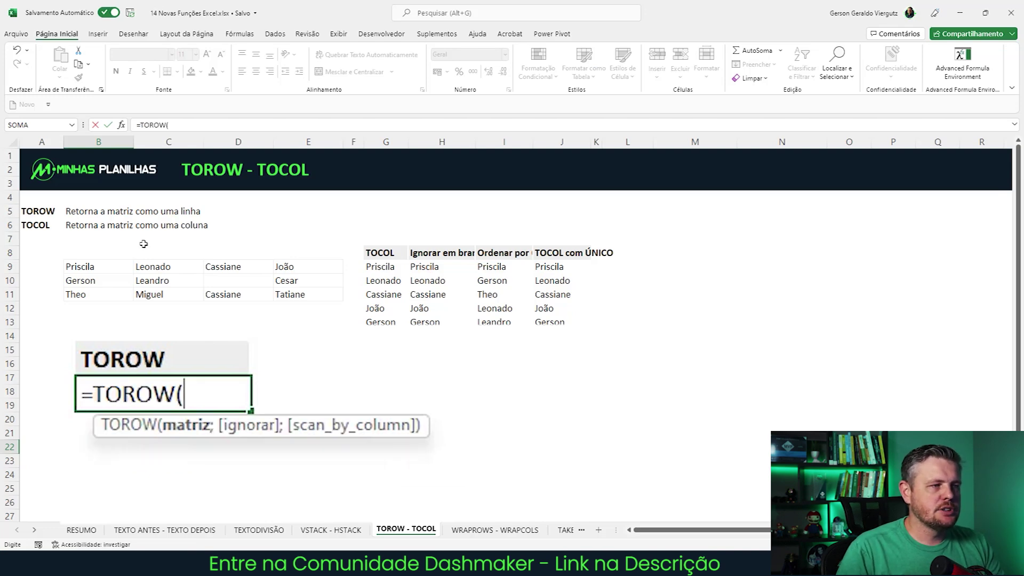
pyautogui.moveTo(93, 263); pyautogui.dragTo(301, 302)
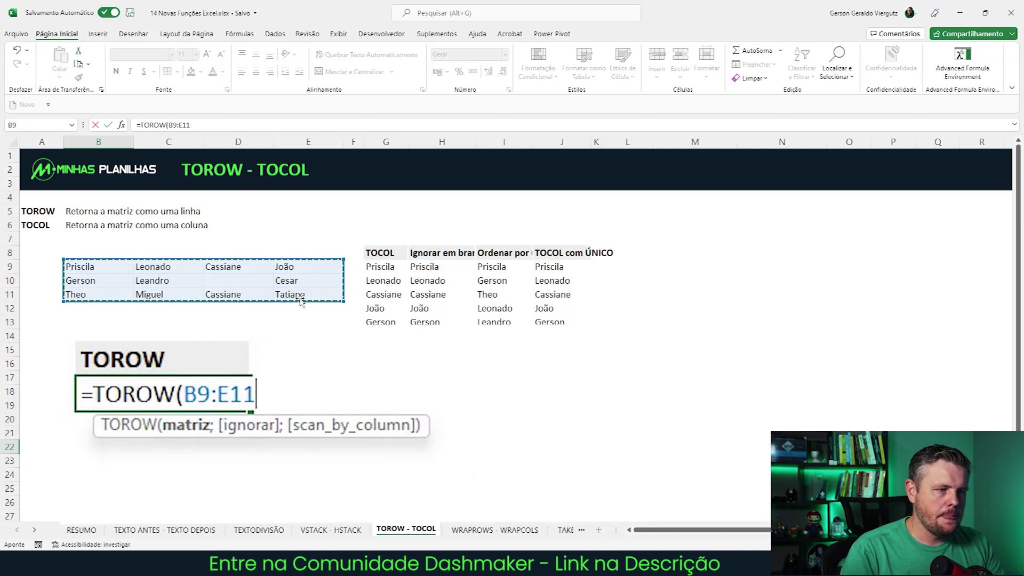
pyautogui.write(';1)')
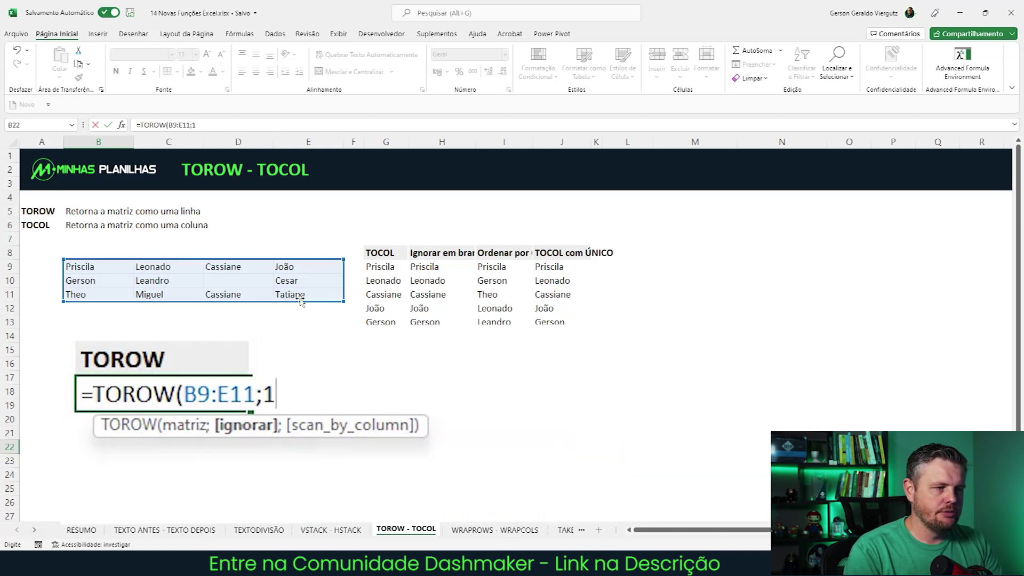
pyautogui.press('Return')
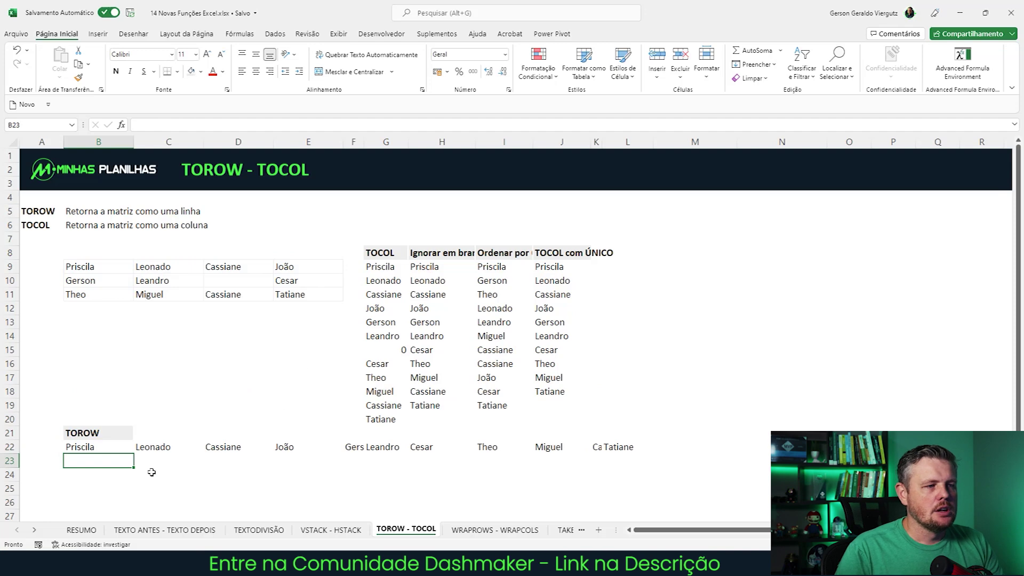
pyautogui.moveTo(78, 447); pyautogui.dragTo(629, 447)
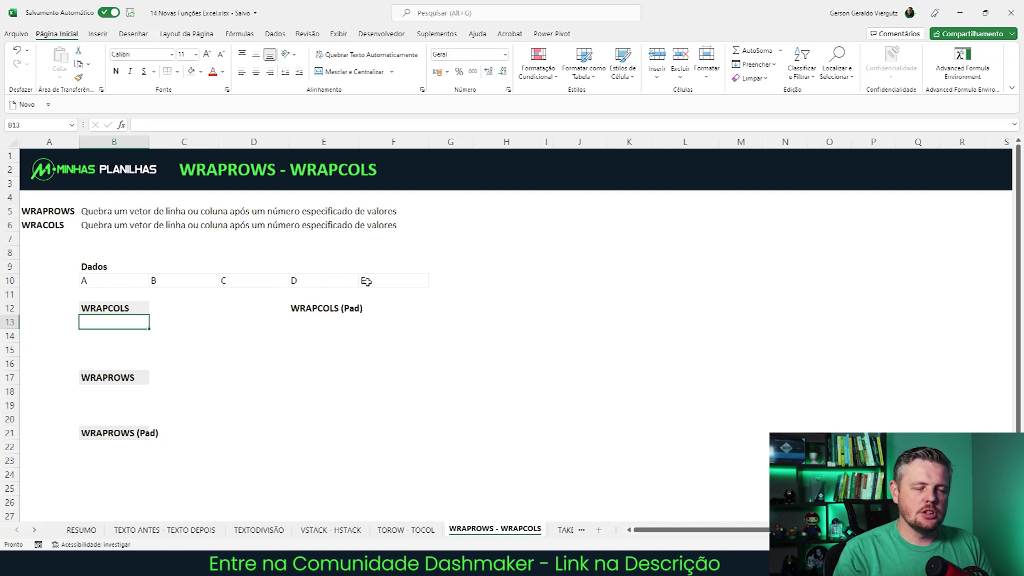
# Enter =WRAPCOLS(B10:F10;2) in B13, below the "WRAPCOLS" header, and go through the resulting cells to D14
pyautogui.write('=wra')
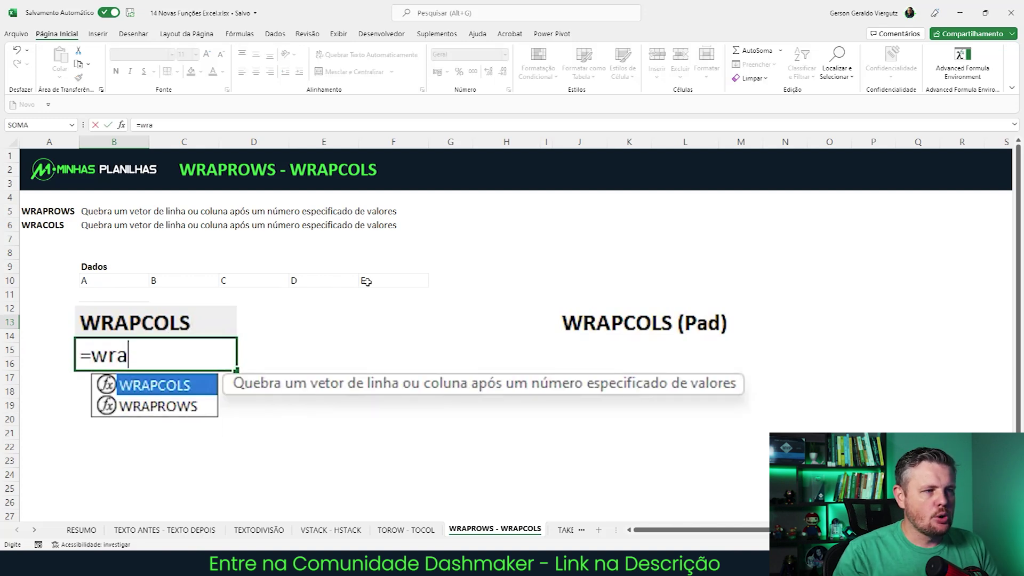
pyautogui.press('Tab')
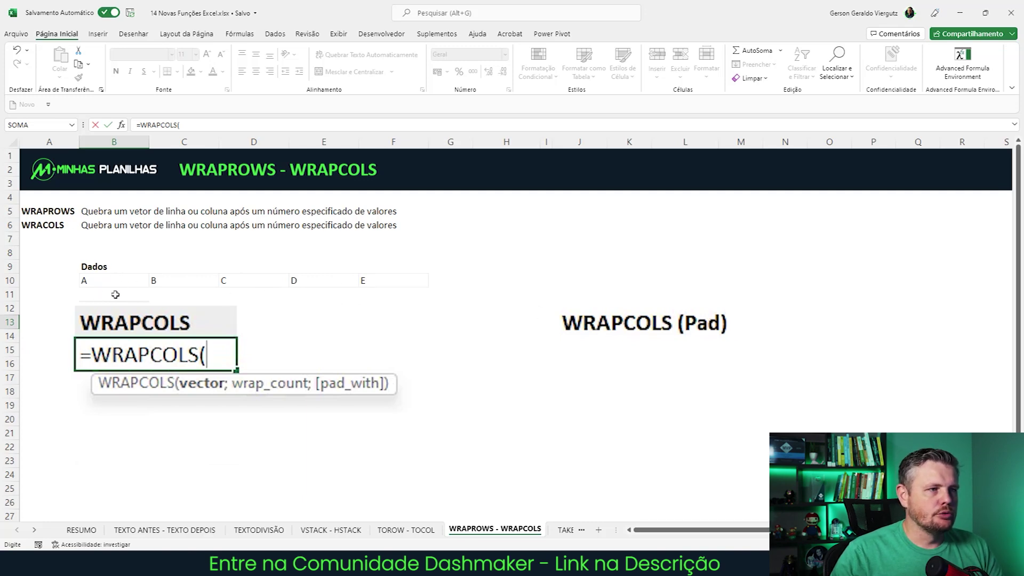
pyautogui.moveTo(107, 284); pyautogui.dragTo(393, 277)
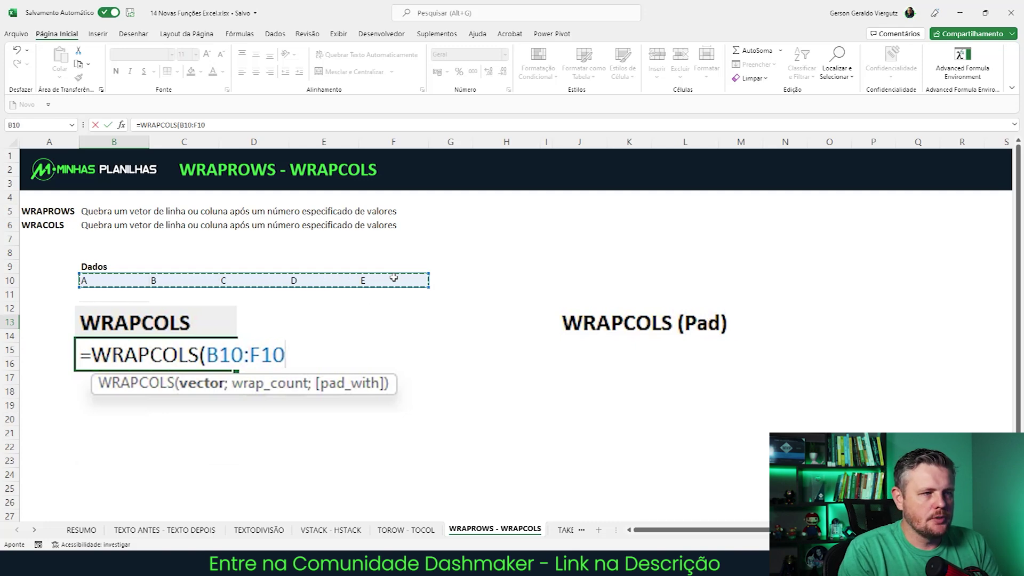
pyautogui.write(';')
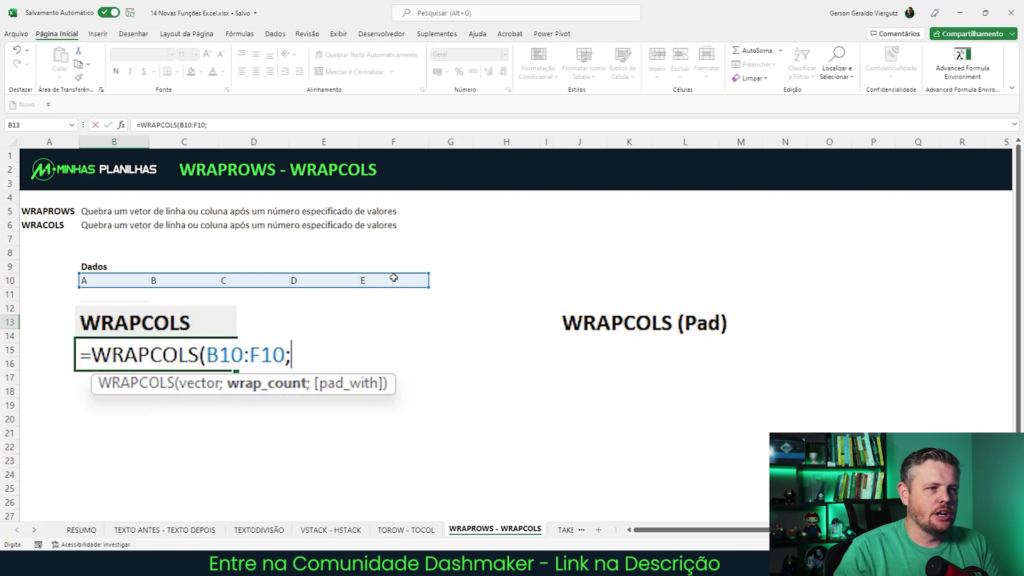
pyautogui.write('2')
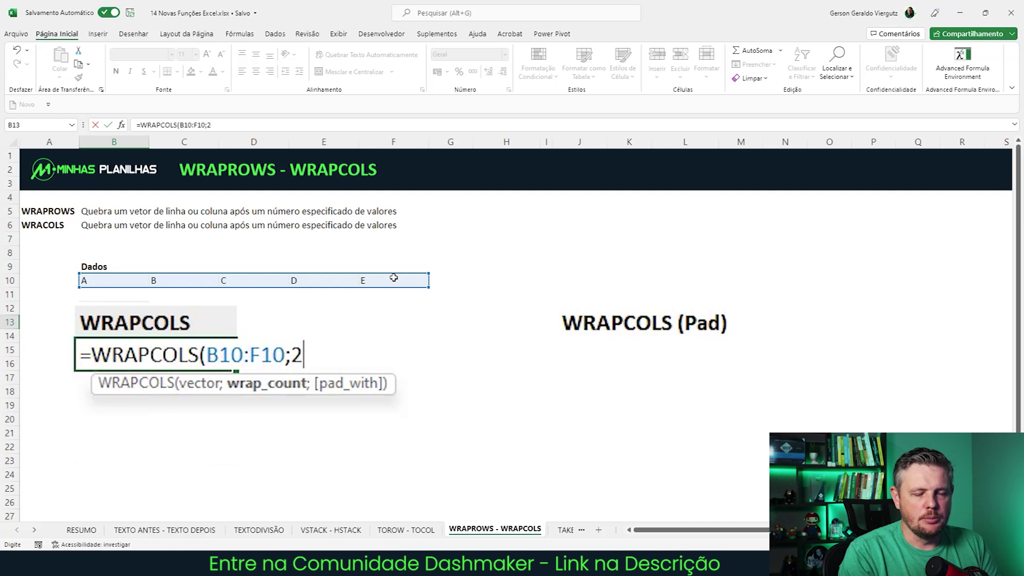
pyautogui.write(')')
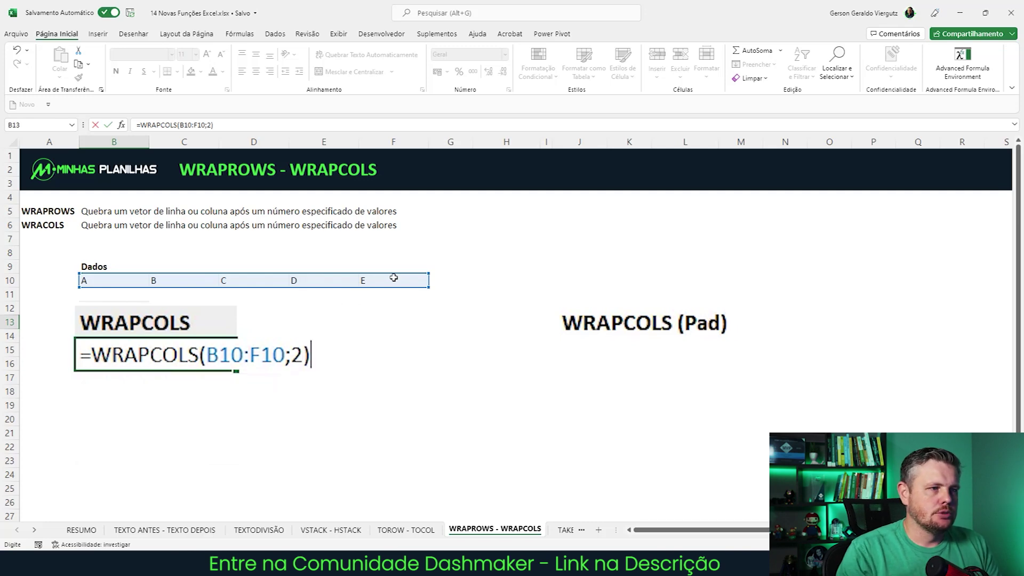
pyautogui.press('Return')
pyautogui.press('Up')
pyautogui.press('Down')
pyautogui.press('Up')
pyautogui.press('Down')
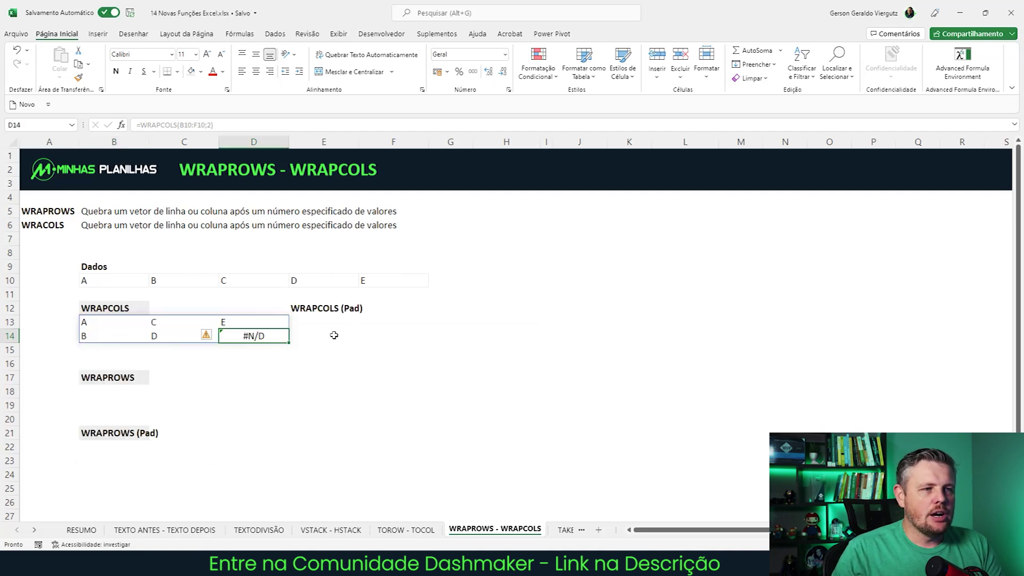
# Enter =WRAPCOLS(B10:F10;2;"xxx") in E13, below the "WRAPCOLS (Pad)" header, and go to the padded cell G14
pyautogui.click(321, 322)
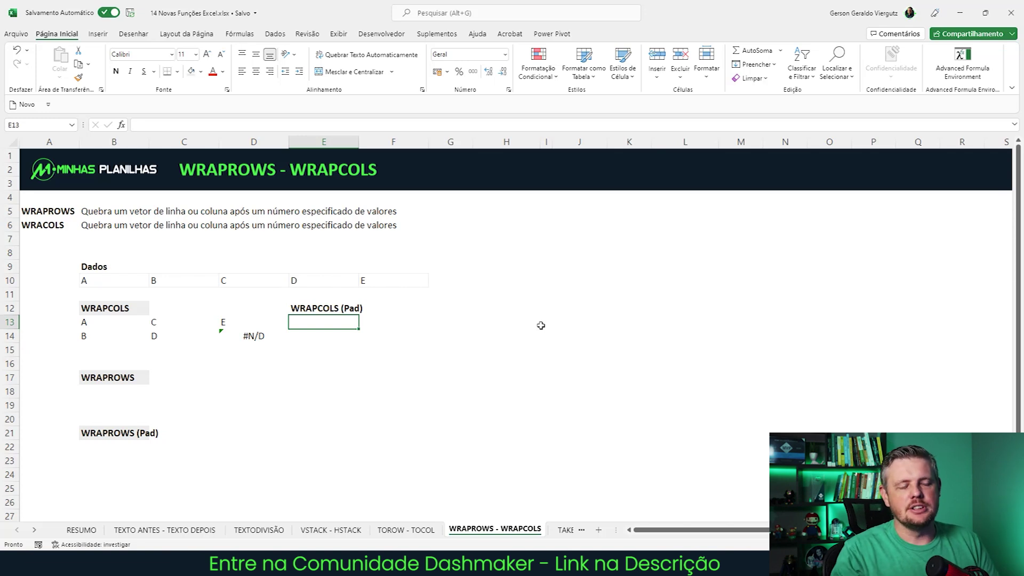
pyautogui.write('=wr')
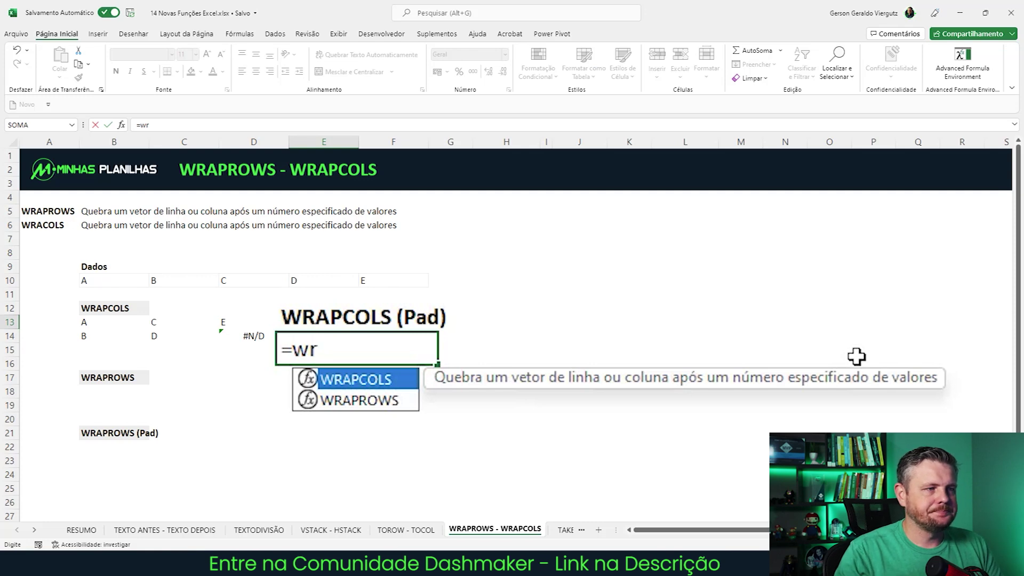
pyautogui.press('Tab')
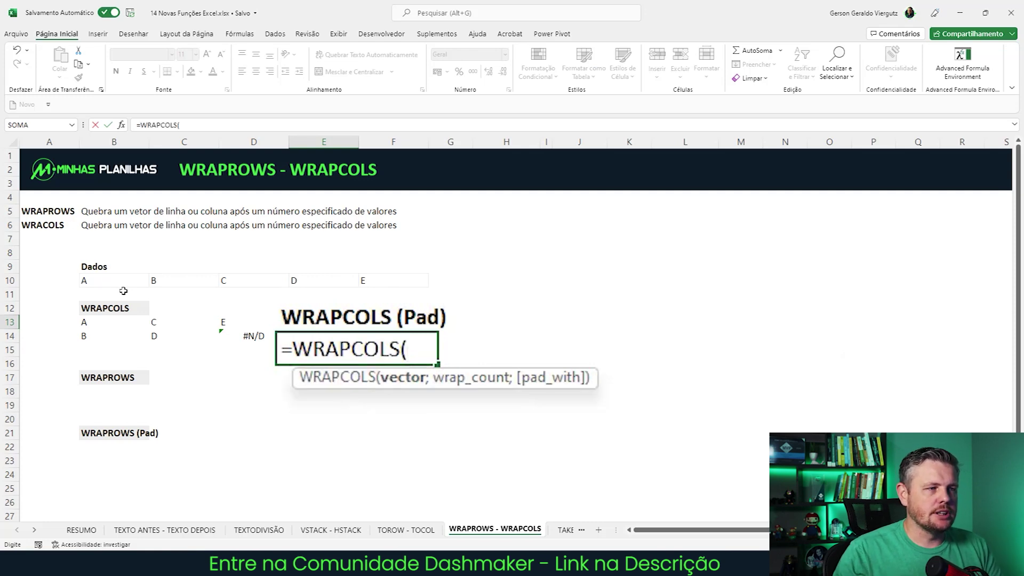
pyautogui.moveTo(121, 281); pyautogui.dragTo(367, 279)
pyautogui.write(';2')
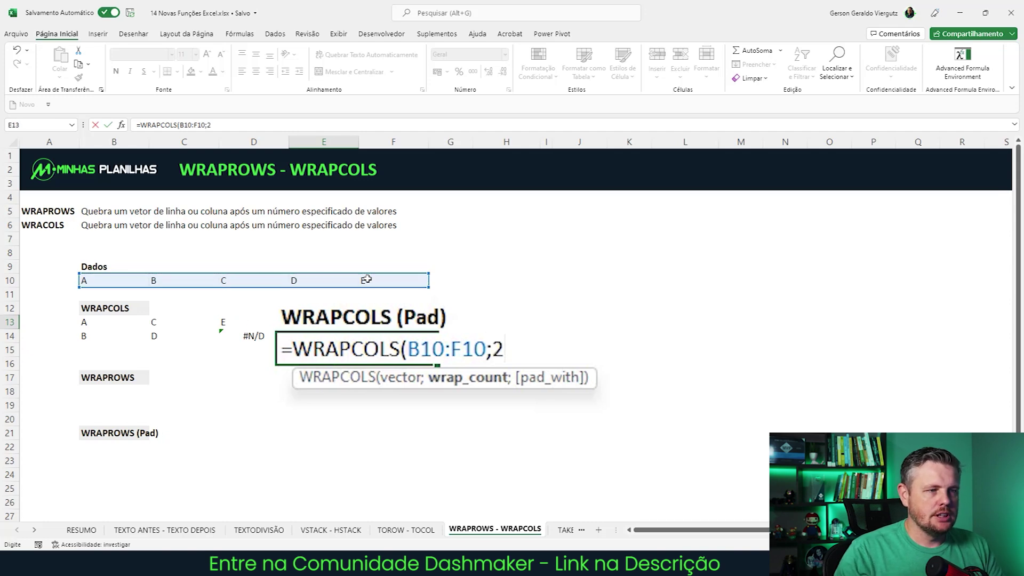
pyautogui.write(';')
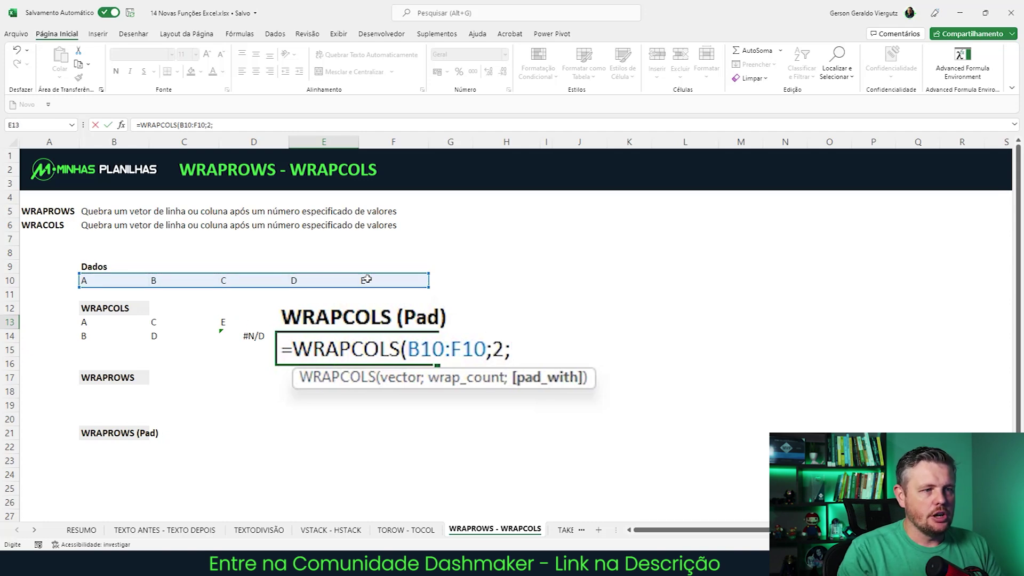
pyautogui.write('"xxx')
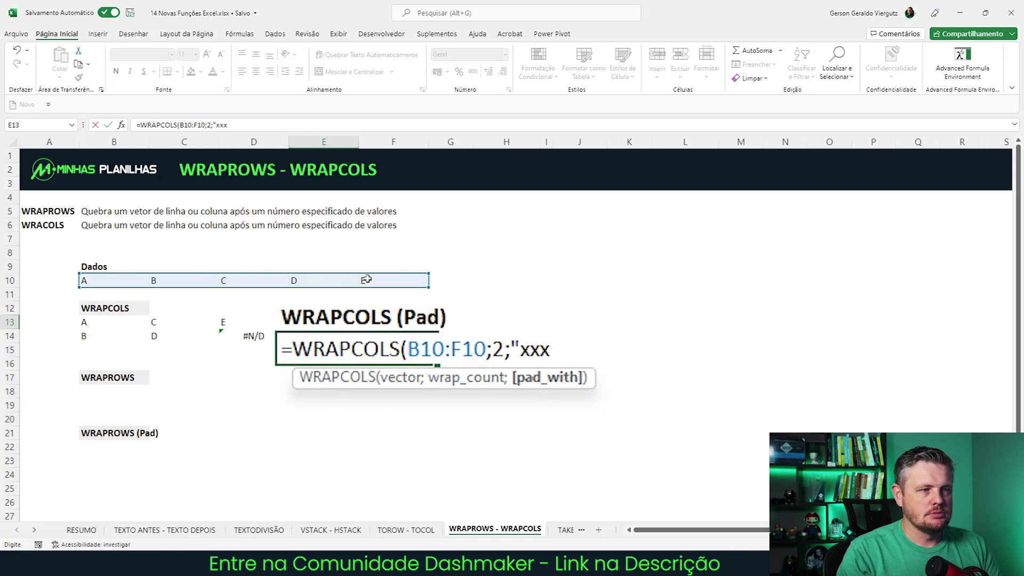
pyautogui.write('")')
pyautogui.press('Return')
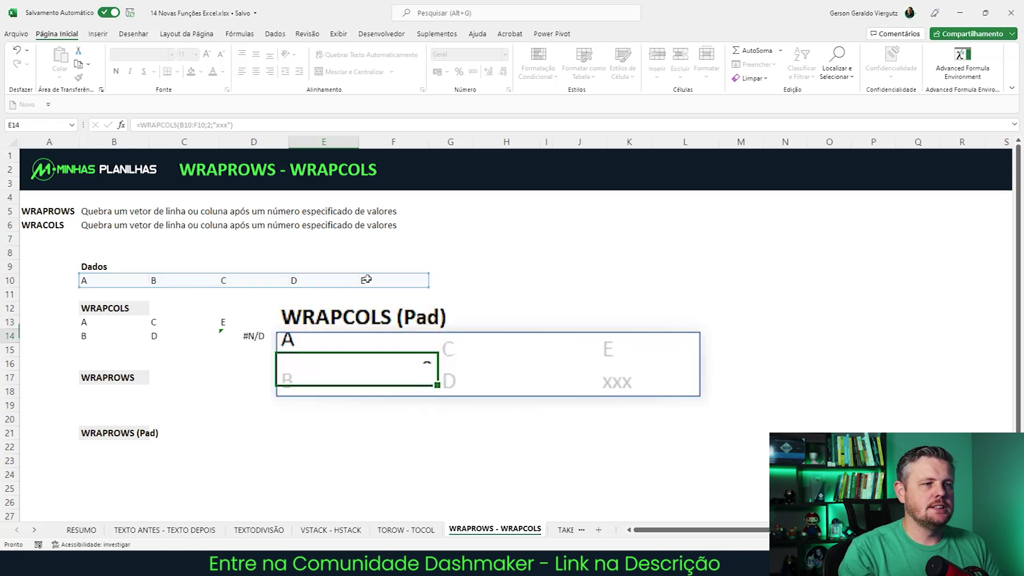
pyautogui.press('Right')
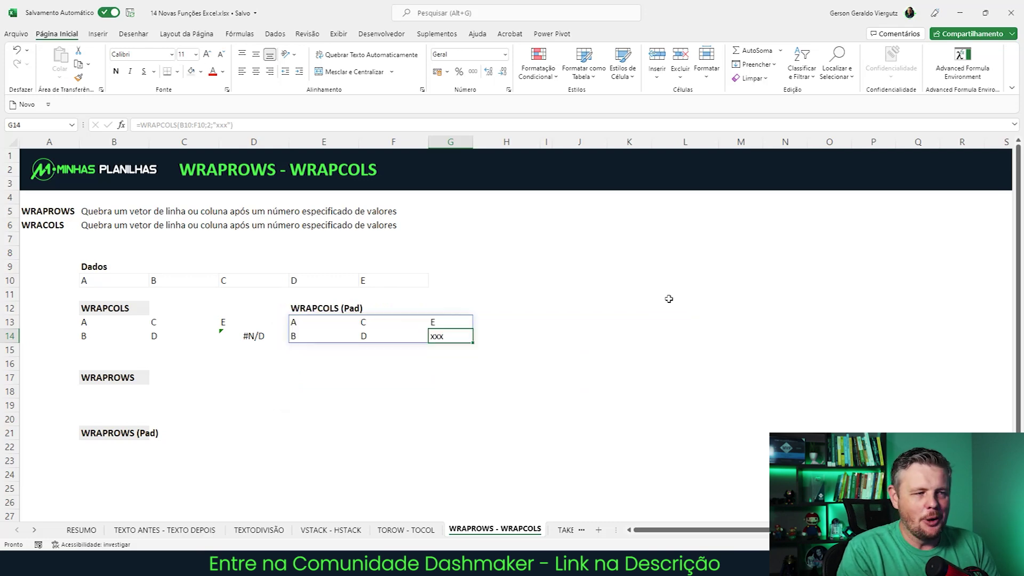
# Enter =WRAPROWS(B10:F10;2) in B18, below the "WRAPROWS" header, to wrap the Dados row two values per row
pyautogui.press('Down')
pyautogui.press('Down')
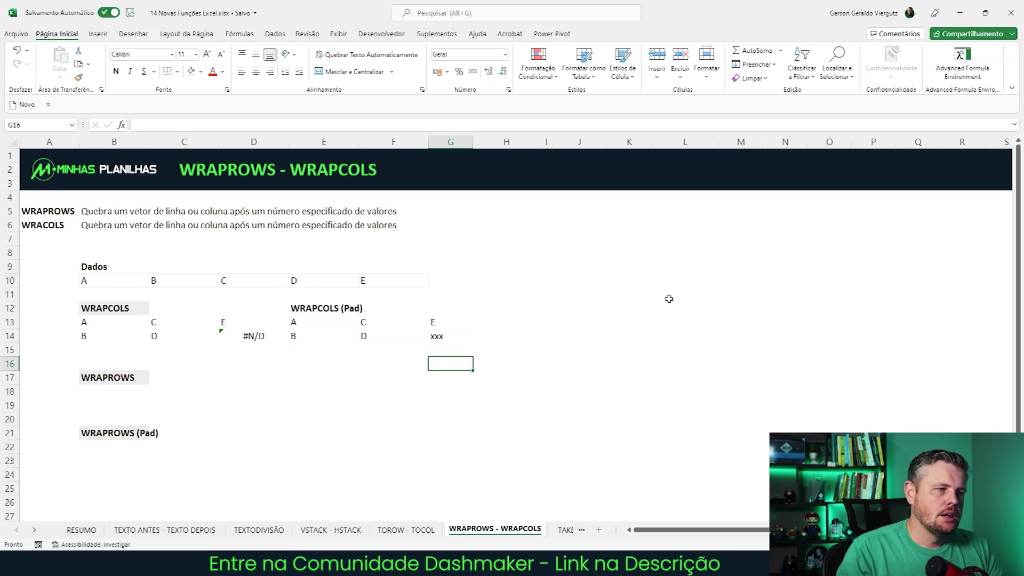
pyautogui.press('Left')
pyautogui.press('Left')
pyautogui.press('Left')
pyautogui.press('Left')
pyautogui.press('Left')
pyautogui.press('Down')
pyautogui.press('Down')
pyautogui.write('=wro')
pyautogui.press('BackSpace')
pyautogui.write('a')
pyautogui.press('Down')
pyautogui.press('Tab')
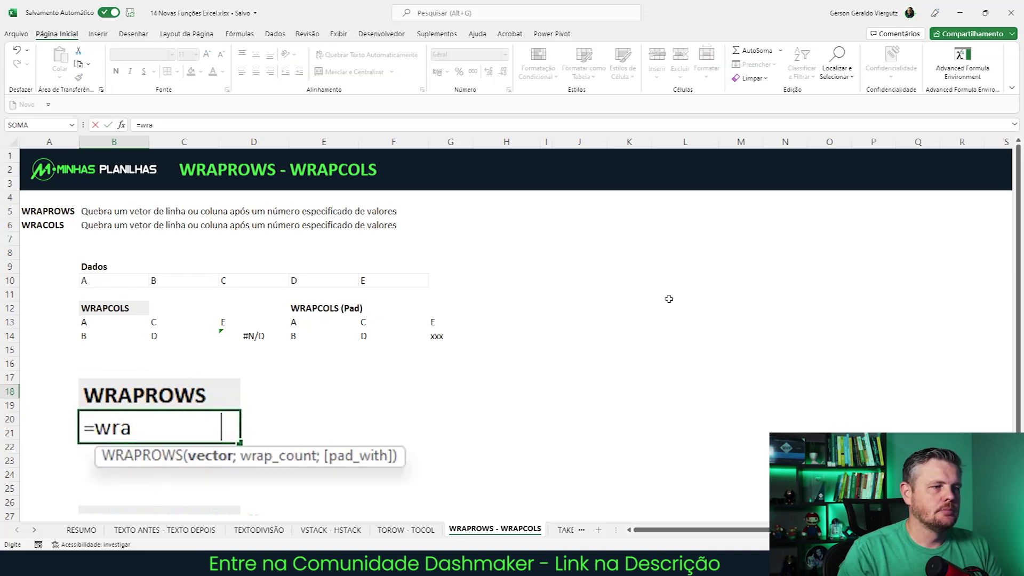
pyautogui.moveTo(123, 280); pyautogui.dragTo(370, 278)
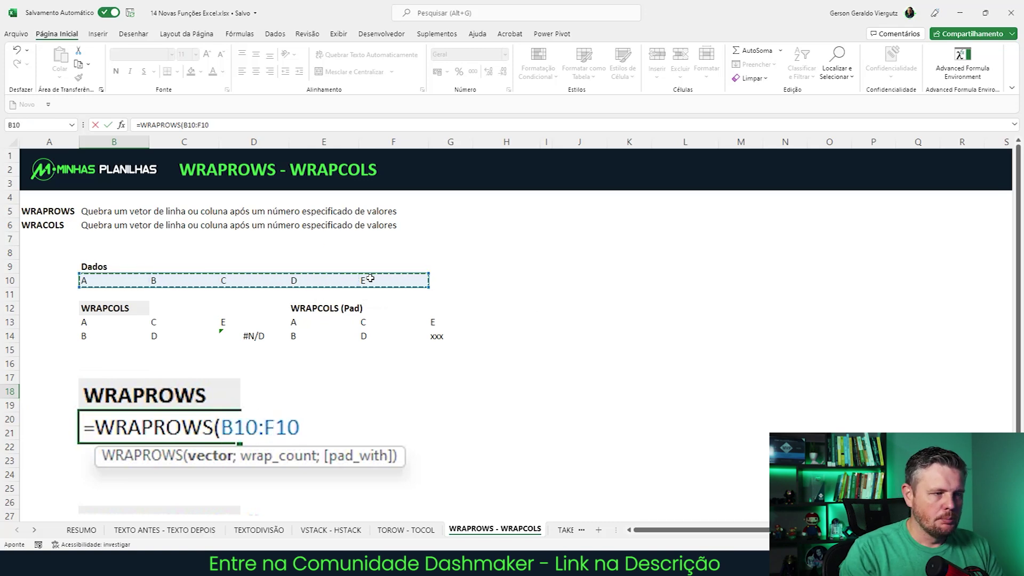
pyautogui.write(';2')
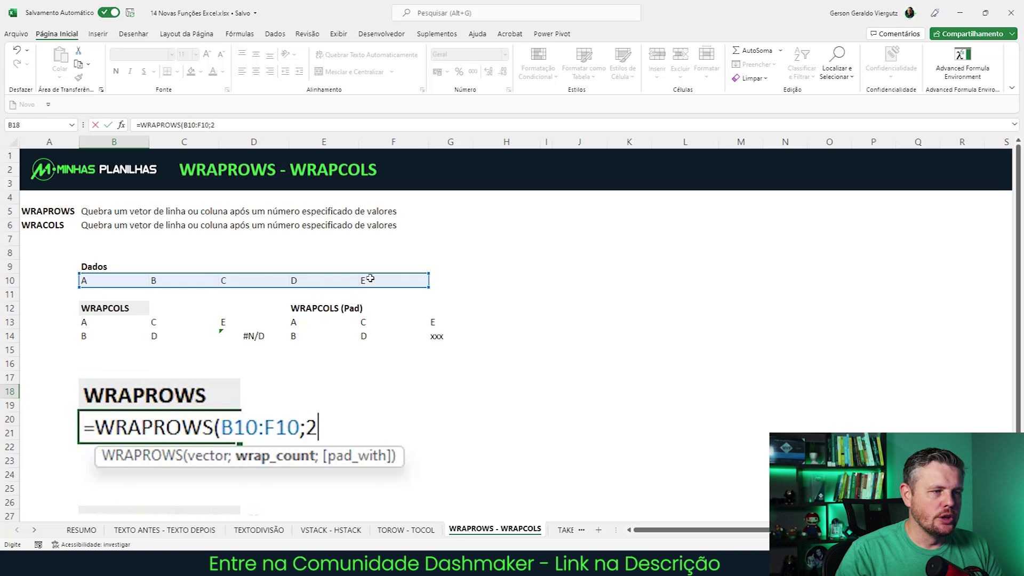
pyautogui.write(')')
pyautogui.hotkey('ctrl', 'Return')
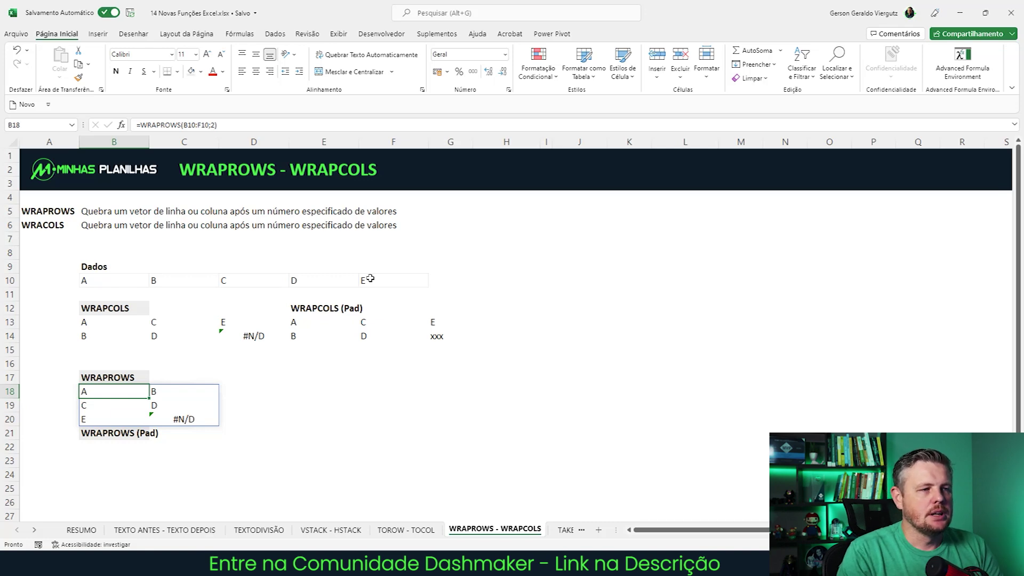
# Inspect the WRAPROWS formula in B18 and its neighbouring result cell C18 without changing them
pyautogui.press('F2')
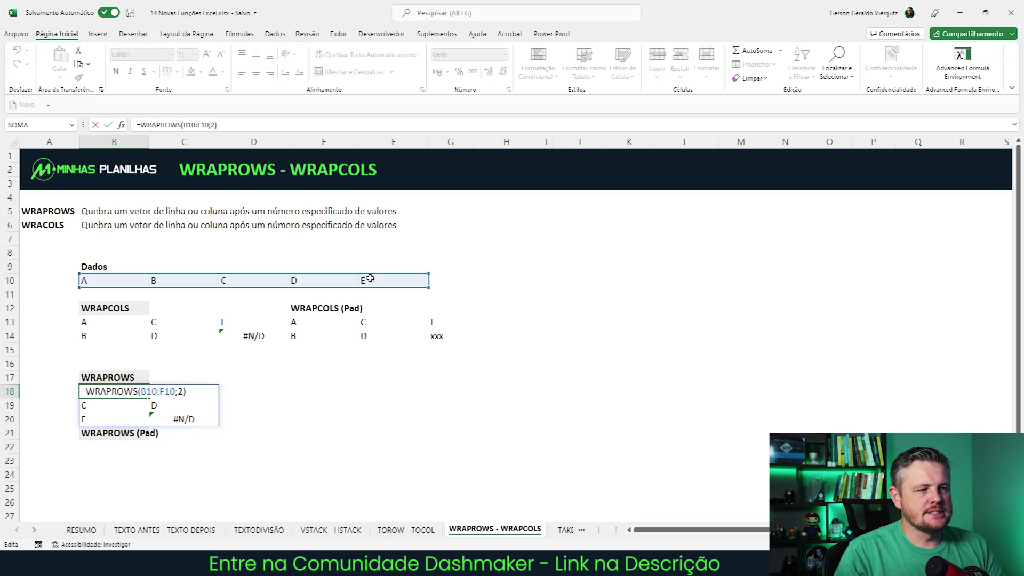
pyautogui.press('Escape')
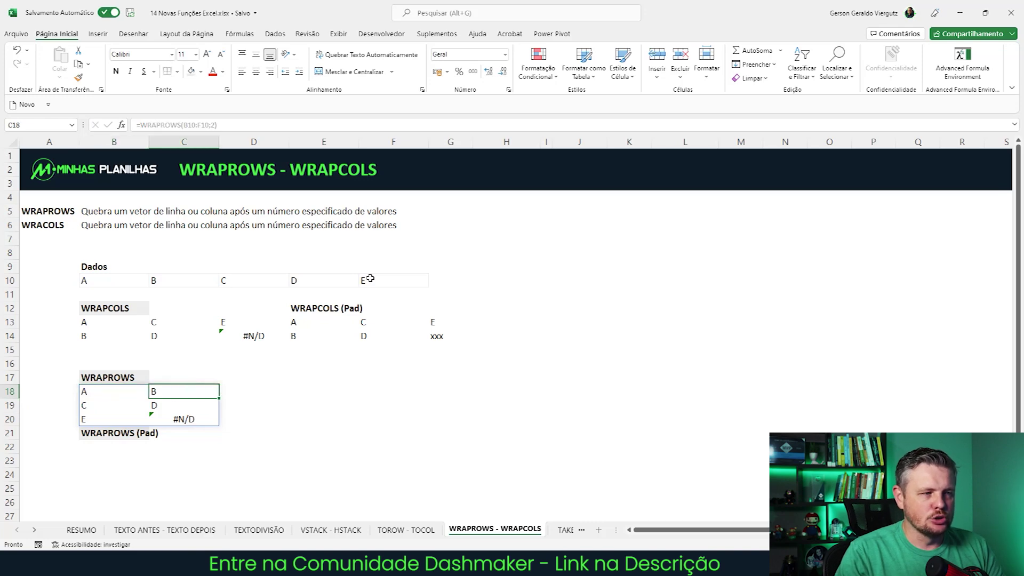
pyautogui.press('F2')
pyautogui.press('Escape')
# Enter =WRAPROWS(B10:F10;2;" ") in B22, below the "WRAPROWS (Pad)" header, and go to the padded cell C24
pyautogui.press('Down')
pyautogui.press('Down')
pyautogui.press('Down')
pyautogui.press('Down')
pyautogui.write('=w')
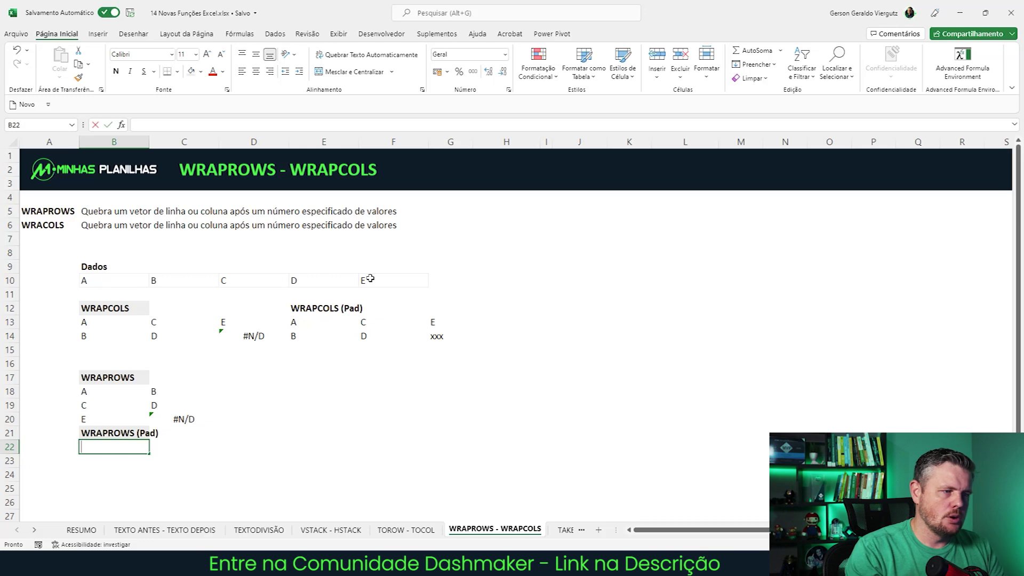
pyautogui.write('r')
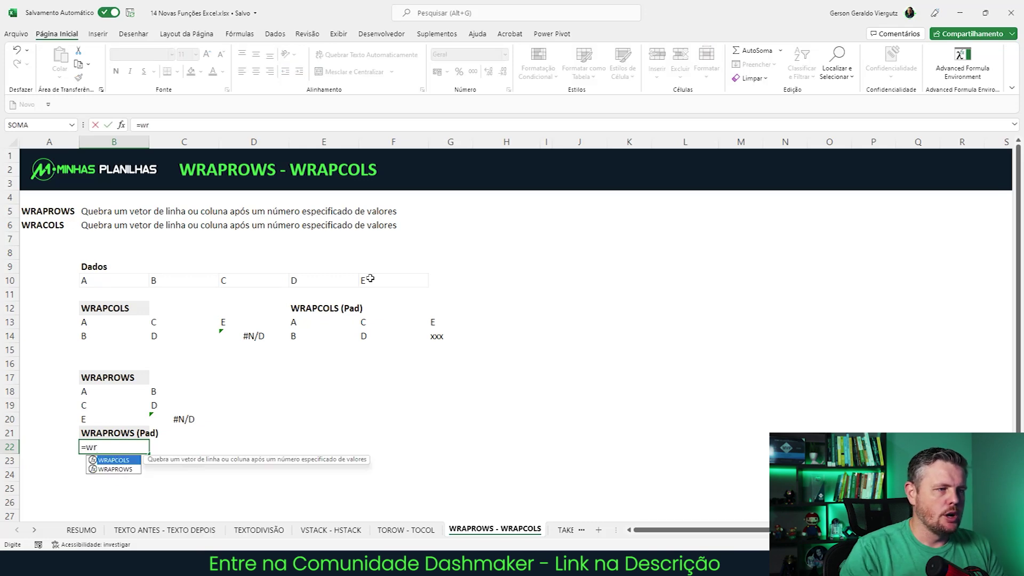
pyautogui.press('Down')
pyautogui.press('Tab')
pyautogui.press('Up')
pyautogui.press('Up')
pyautogui.press('Up')
pyautogui.press('Up')
pyautogui.press('Up')
pyautogui.press('Up')
pyautogui.press('Up')
pyautogui.press('Up')
pyautogui.press('Up')
pyautogui.press('Up')
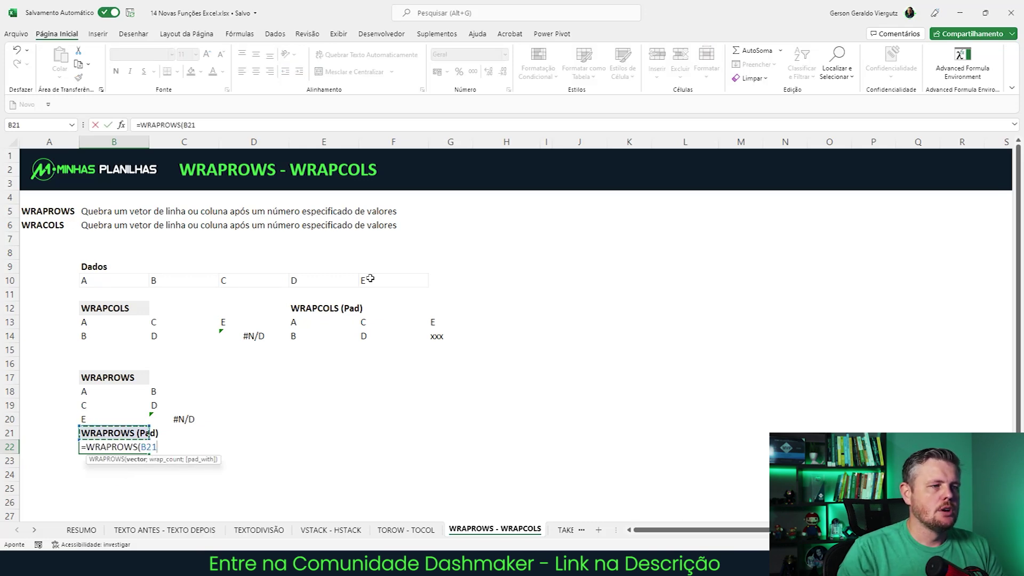
pyautogui.press('Up')
pyautogui.press('Up')
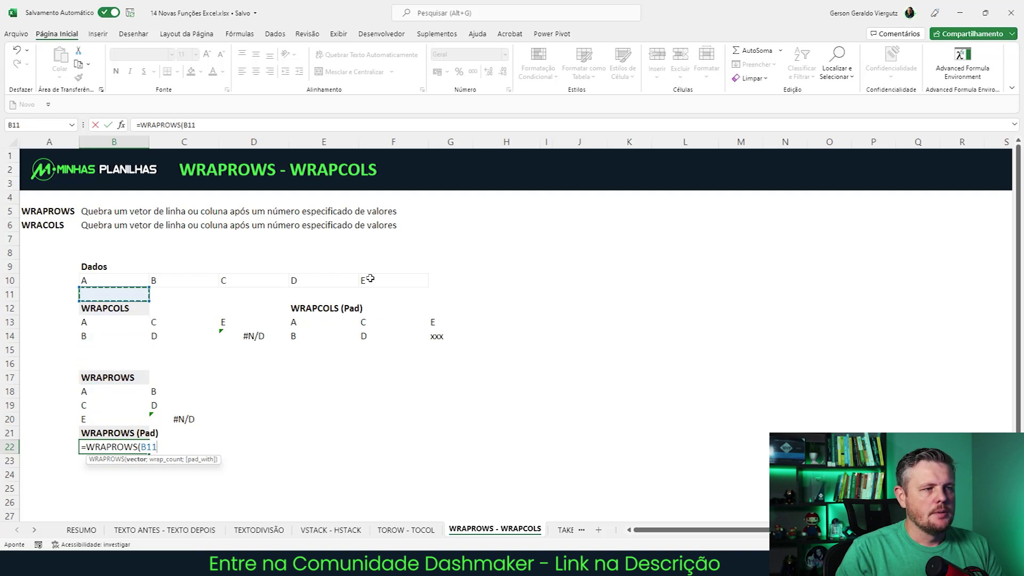
pyautogui.hotkey('shift', 'Right')
pyautogui.hotkey('shift', 'Right')
pyautogui.hotkey('shift', 'Right')
pyautogui.hotkey('shift', 'Right')
pyautogui.write(';2')
pyautogui.write(';"')
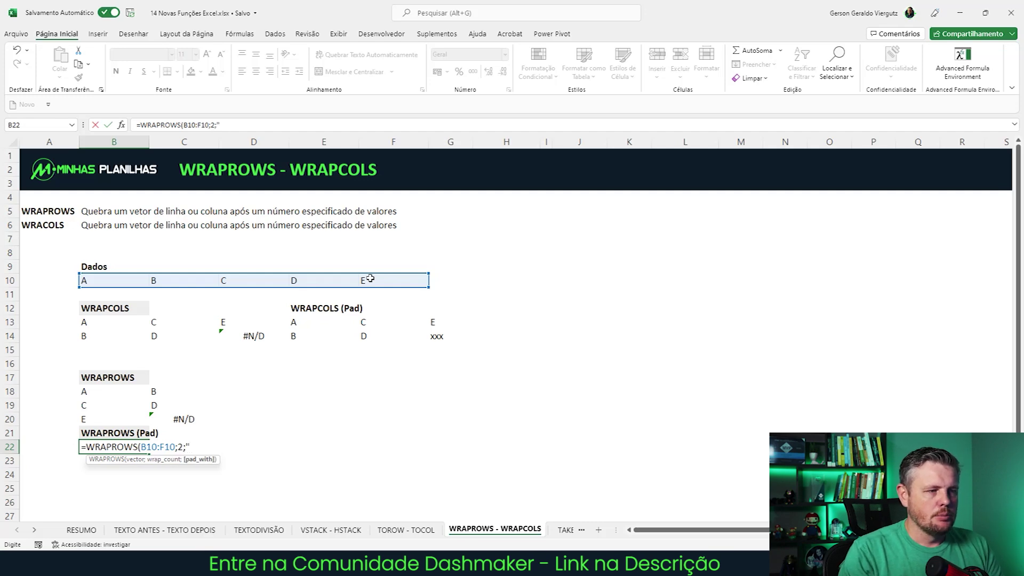
pyautogui.write(' ")')
pyautogui.press('Return')
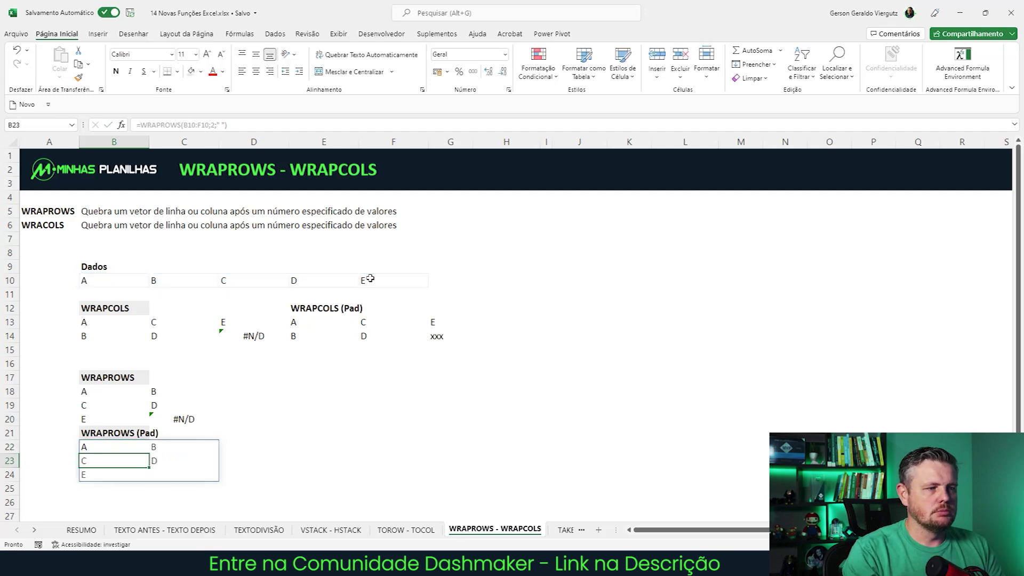
pyautogui.press('Down')
pyautogui.press('Right')
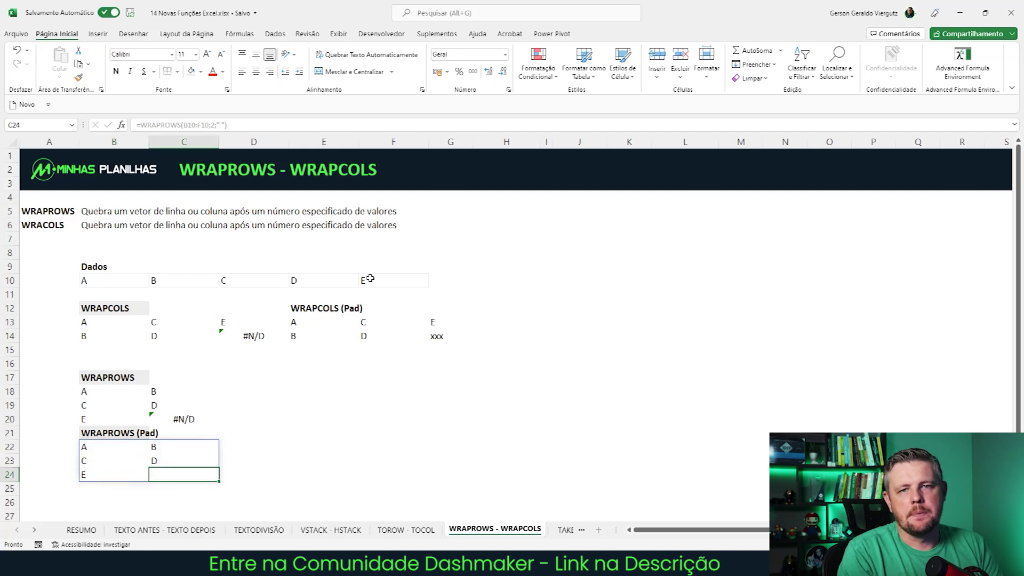
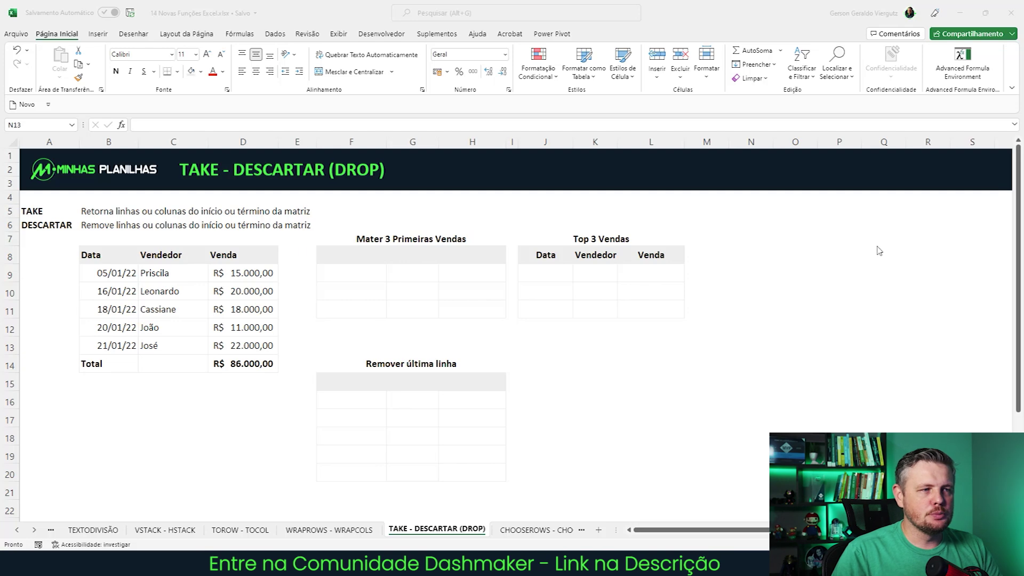
# Enter =TAKE(B8:D14;4) in F8, under "Mater 3 Primeiras Vendas", to return the header and first three sales
pyautogui.click(346, 253)
pyautogui.click(346, 253)
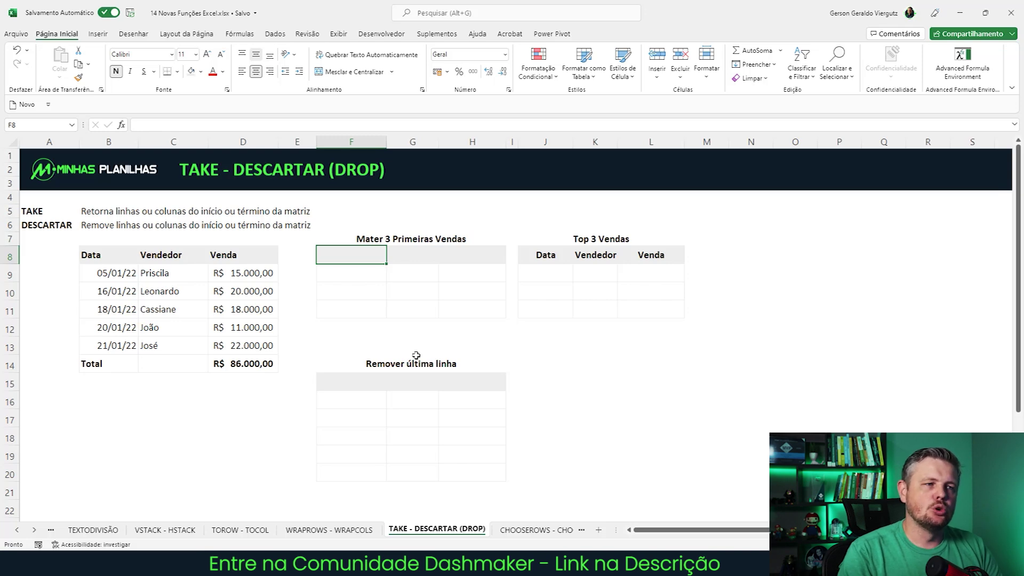
pyautogui.write('=')
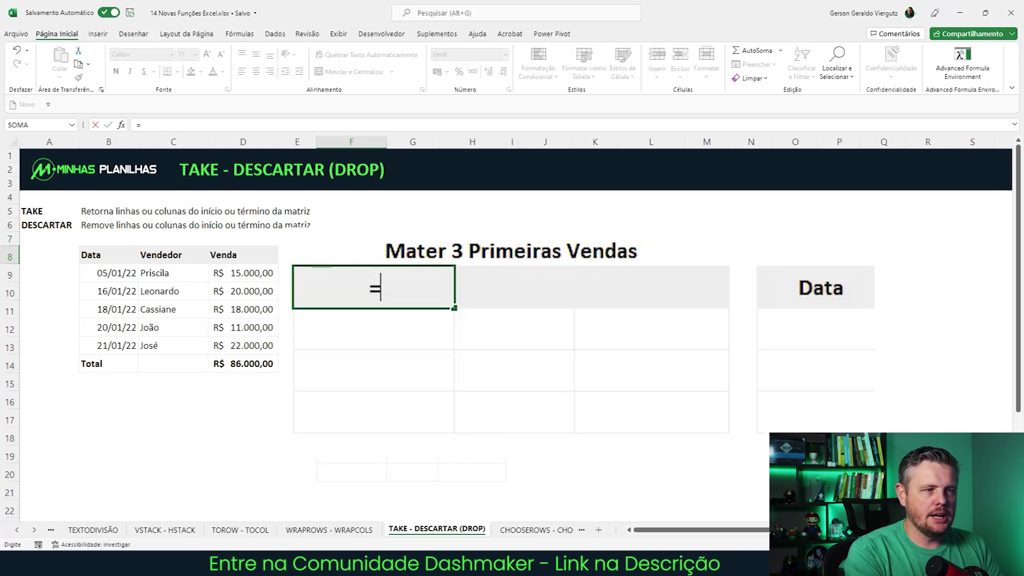
pyautogui.write('take')
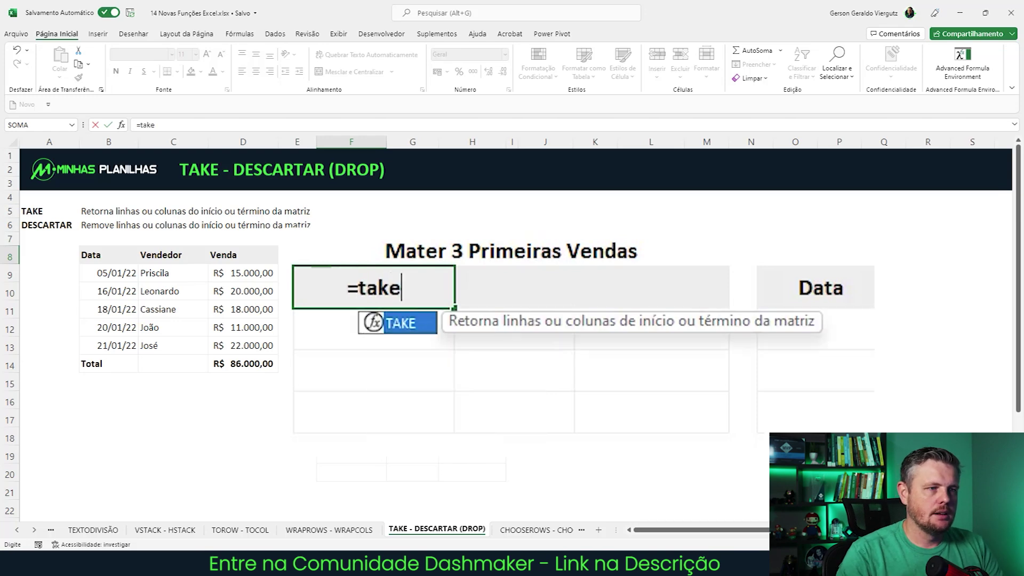
pyautogui.press('Tab')
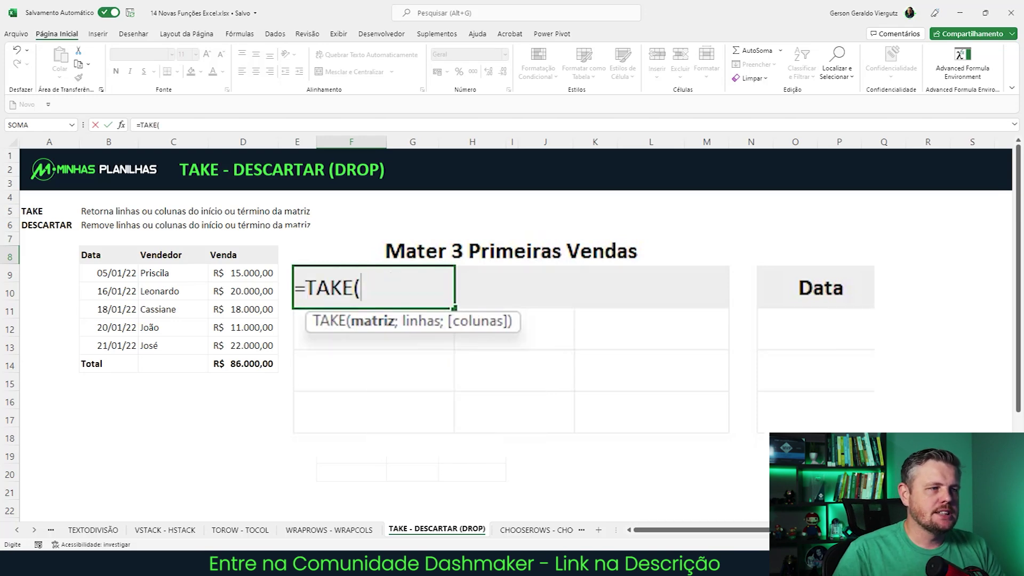
pyautogui.moveTo(104, 254); pyautogui.dragTo(231, 358)
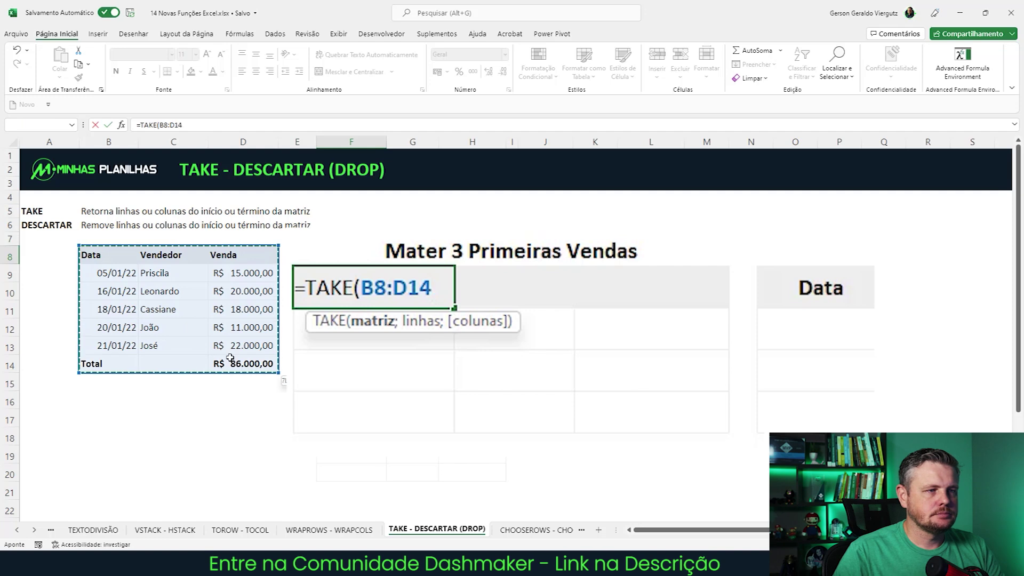
pyautogui.write(';')
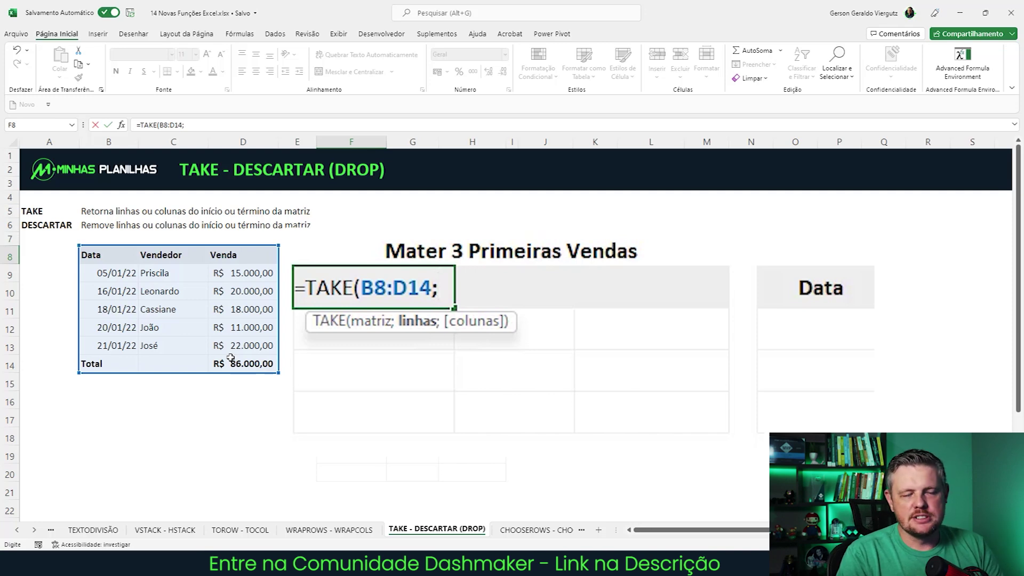
pyautogui.write('4)')
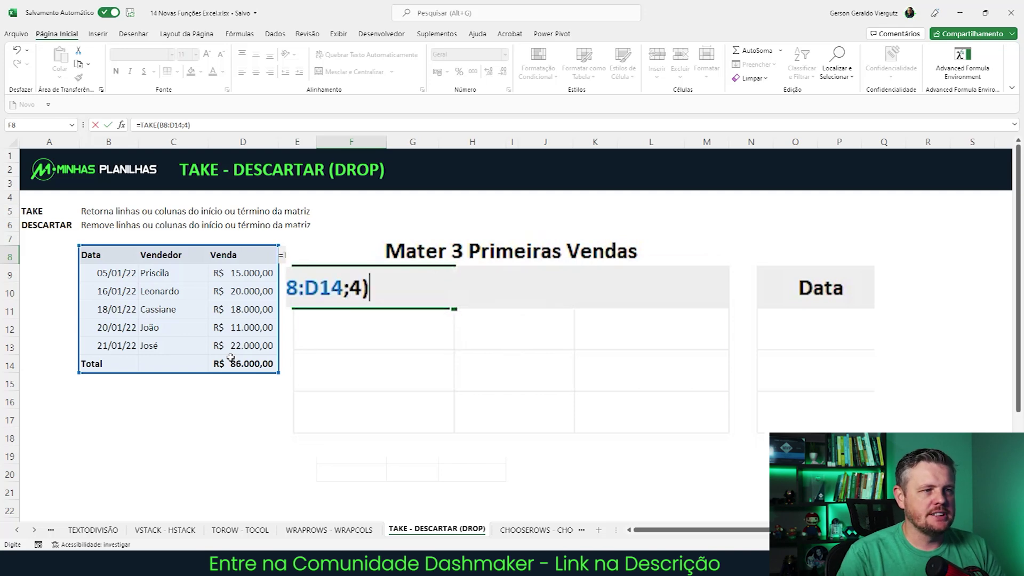
pyautogui.press('Return')
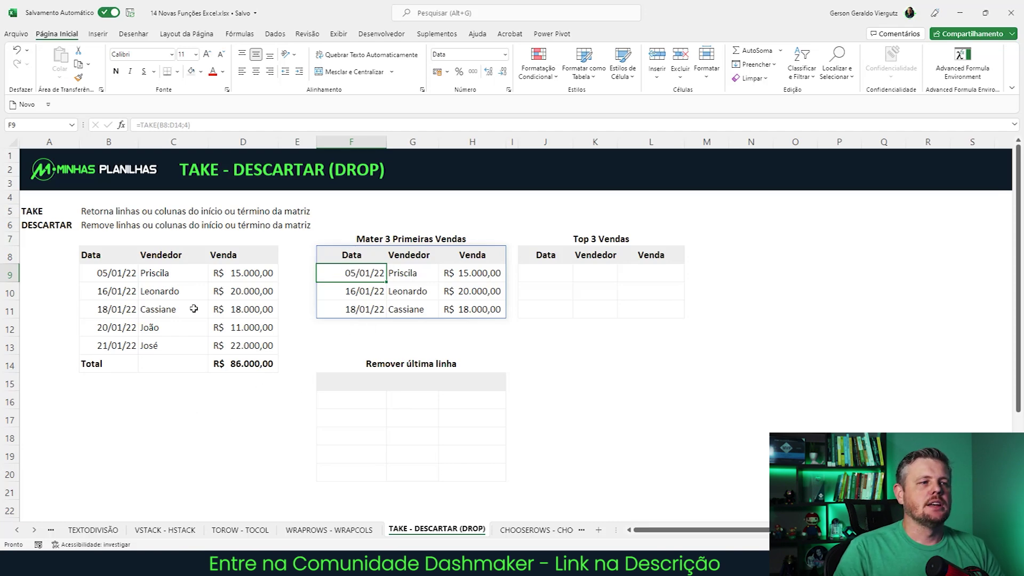
# Select the first three sales rows, B9:D11, in the source table to compare them with the TAKE result
pyautogui.click(106, 269)
pyautogui.hotkey('shift', 'Right')
pyautogui.hotkey('shift', 'Right')
pyautogui.hotkey('shift', 'Down')
pyautogui.hotkey('shift', 'Down')
pyautogui.moveTo(94, 261); pyautogui.dragTo(256, 312)
# Try =TAKE(B9:D14;3) in F8 to take three sales without the header row, and undo the change
pyautogui.click(359, 249)
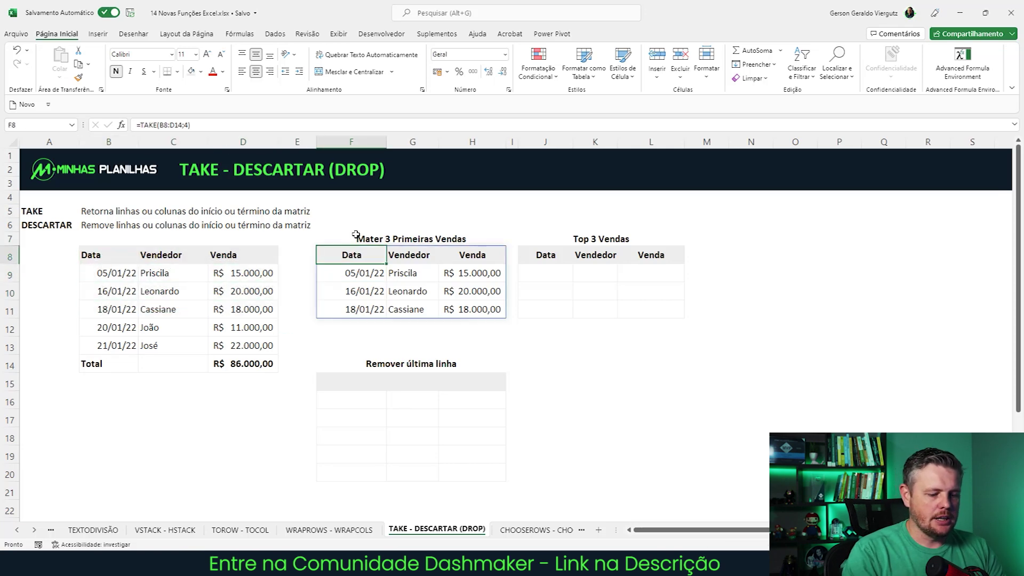
pyautogui.write('=tak')
pyautogui.press('Tab')
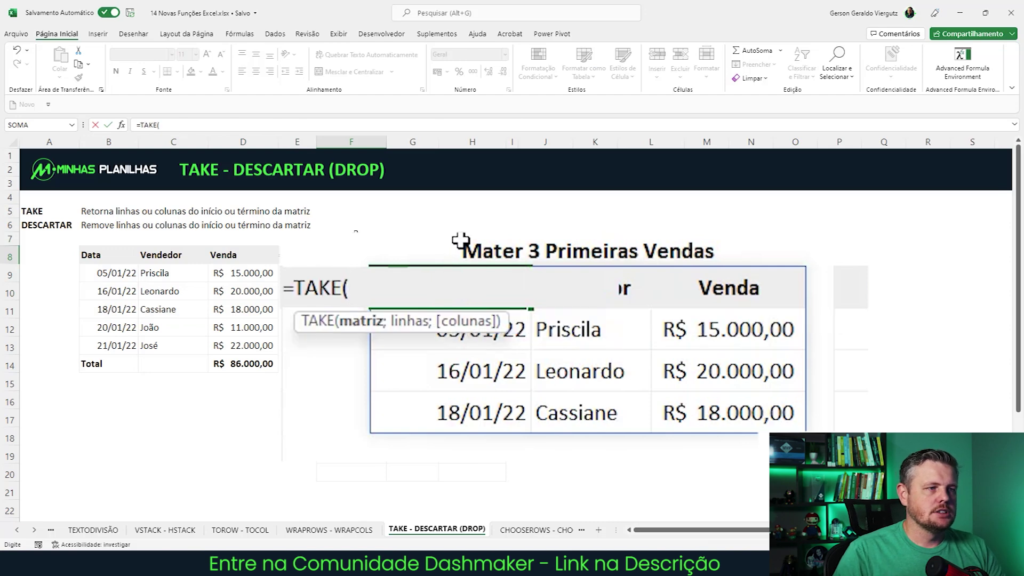
pyautogui.moveTo(103, 272); pyautogui.dragTo(242, 306)
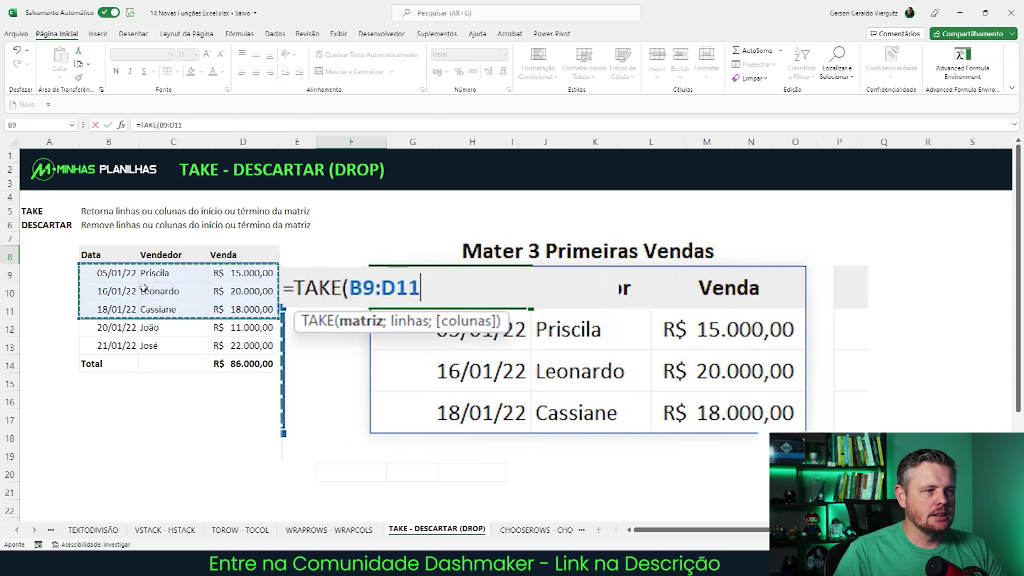
pyautogui.moveTo(86, 272); pyautogui.dragTo(245, 363)
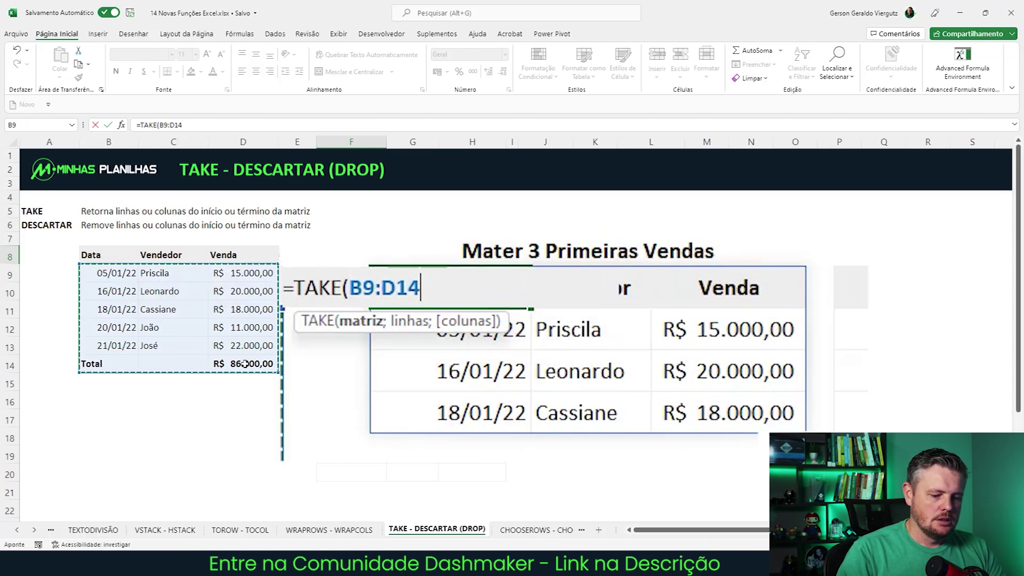
pyautogui.write(';3)')
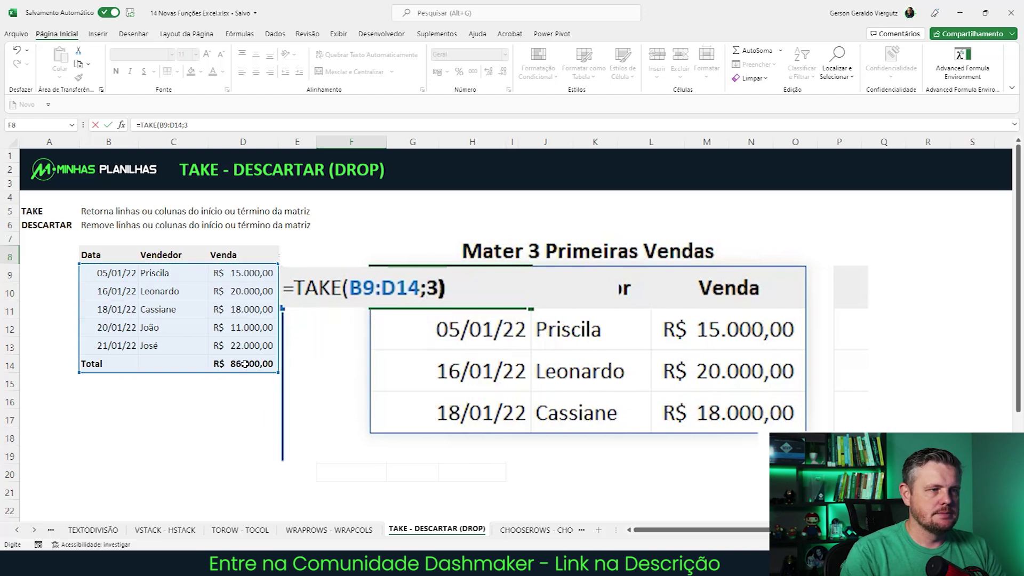
pyautogui.press('Return')
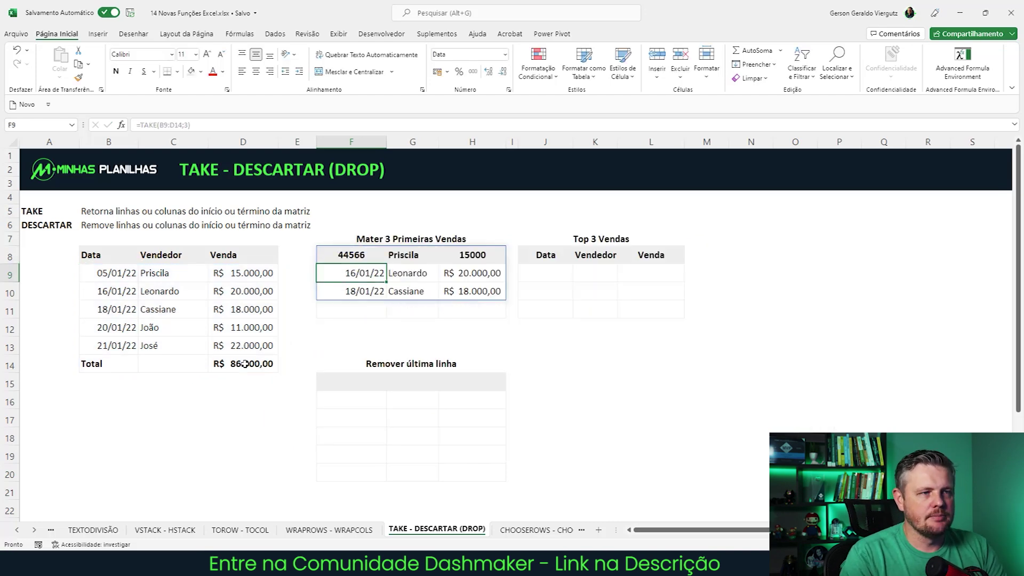
pyautogui.press('Up')
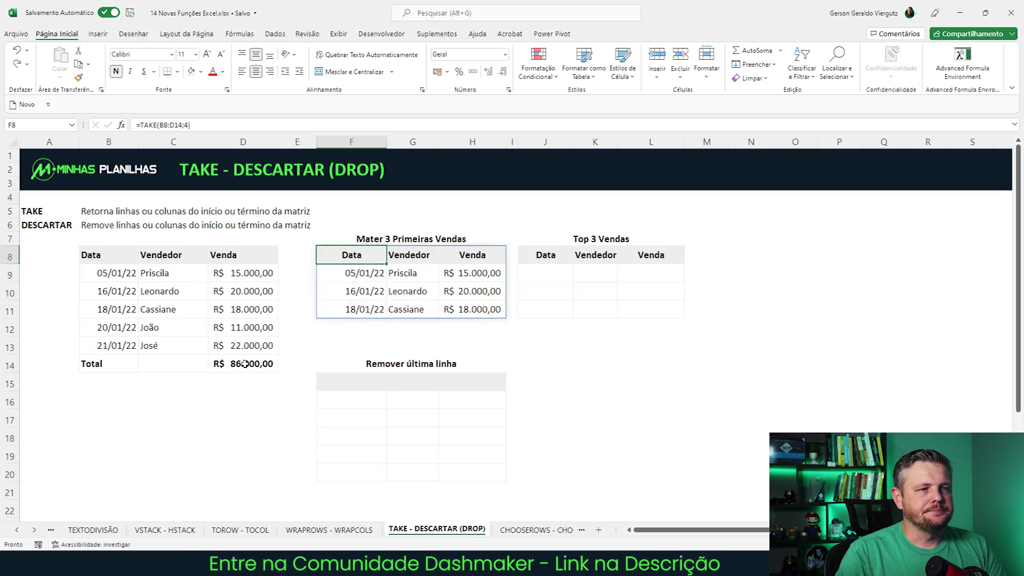
# Start a TAKE formula in J9, under "Top 3 Vendas", with a nested CLASSIFICAR over the sales rows B9:D13
pyautogui.press('Right')
pyautogui.press('Right')
pyautogui.press('Right')
pyautogui.press('Right')
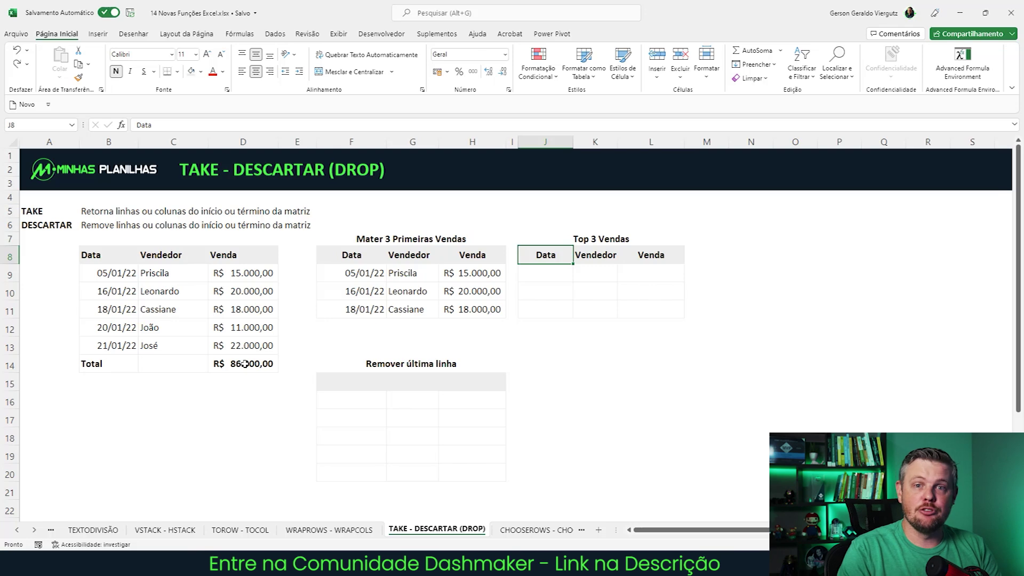
pyautogui.press('Down')
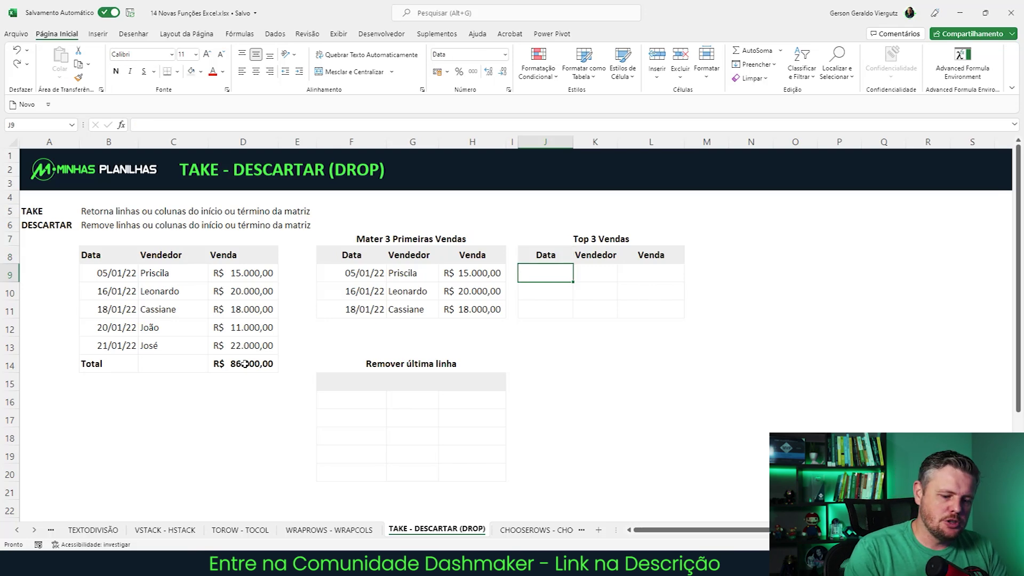
pyautogui.write('=tak')
pyautogui.press('Tab')
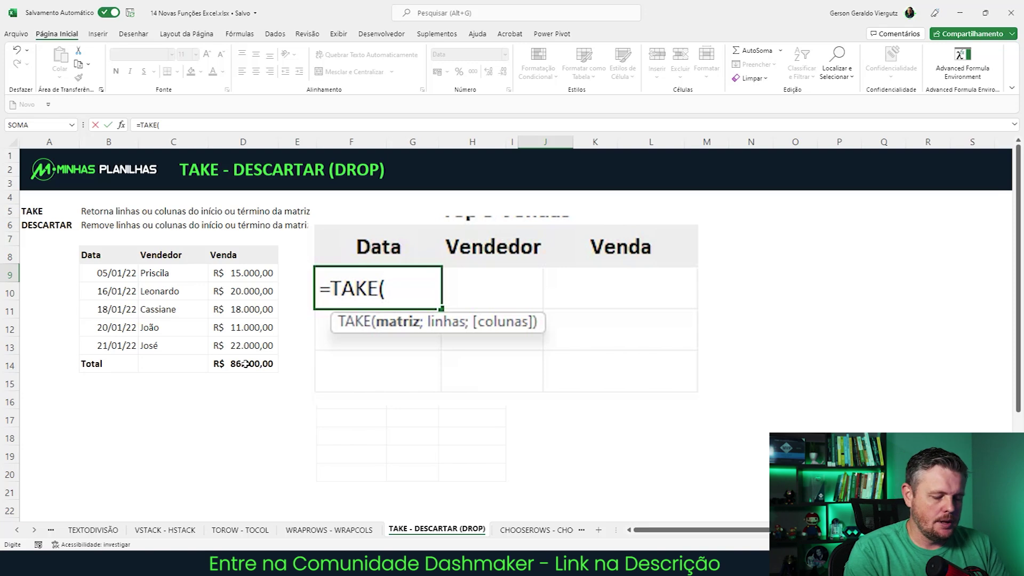
pyautogui.write('clas')
pyautogui.press('Tab')
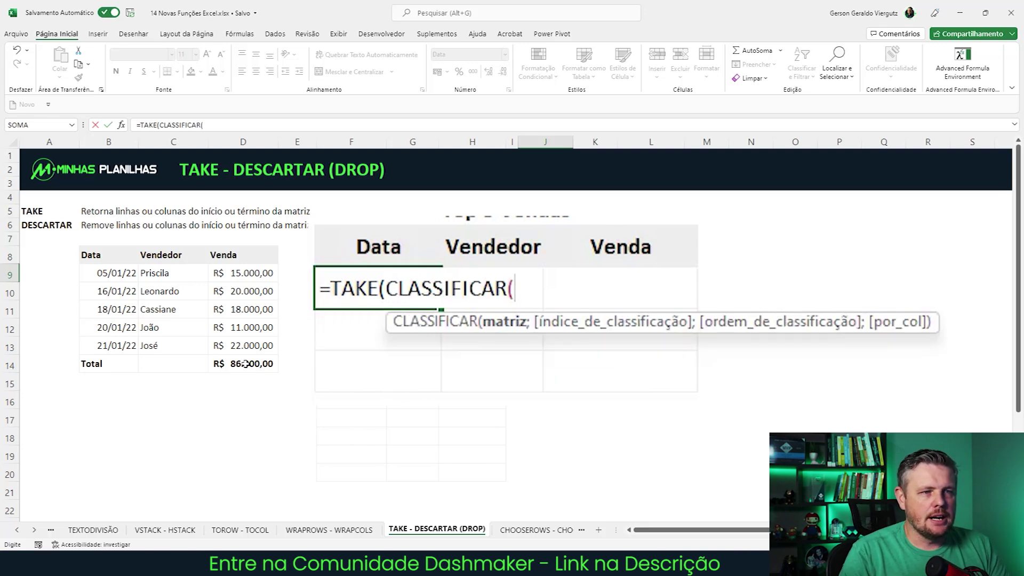
pyautogui.moveTo(98, 273); pyautogui.dragTo(241, 349)
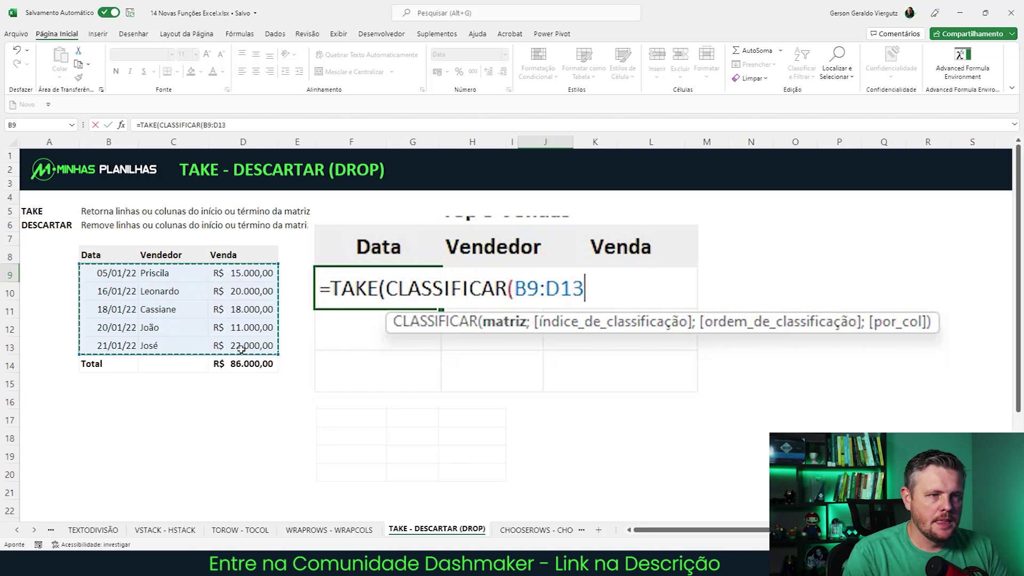
# Complete the J9 formula as =TAKE(CLASSIFICAR(B9:D13;3;-1);3), sorting by the third column in descending order and taking three rows
pyautogui.write(';')
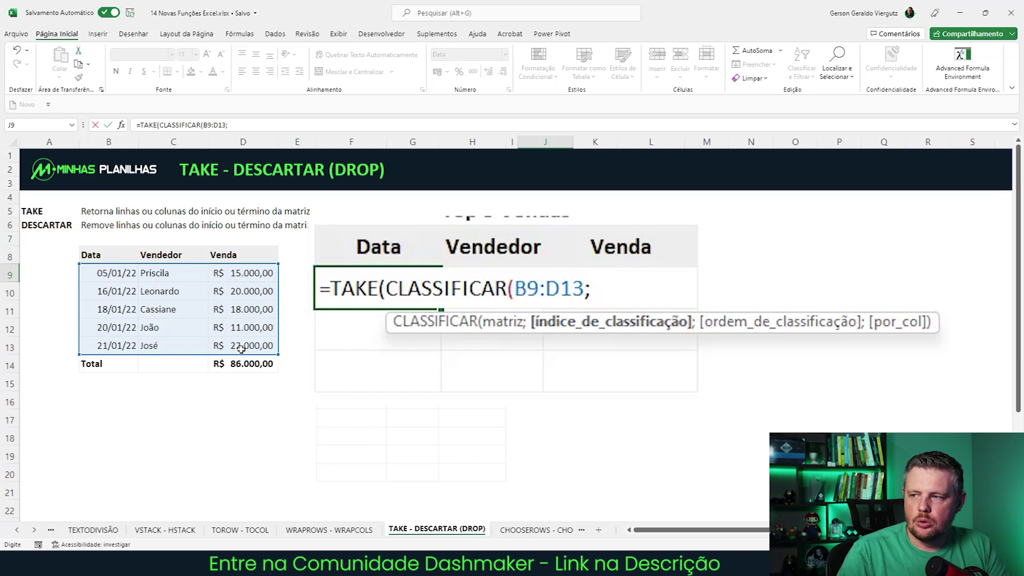
pyautogui.write('3')
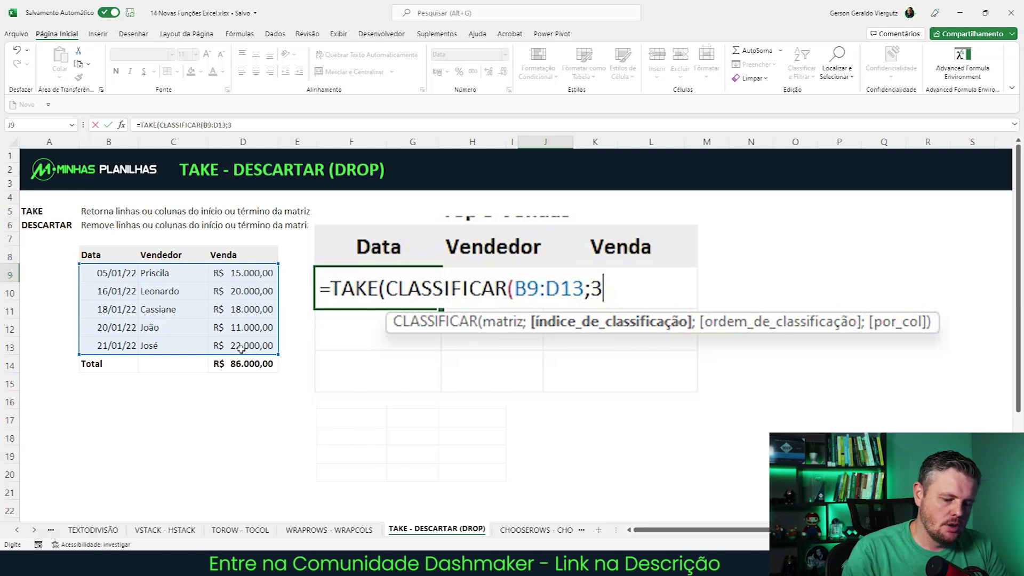
pyautogui.write(';')
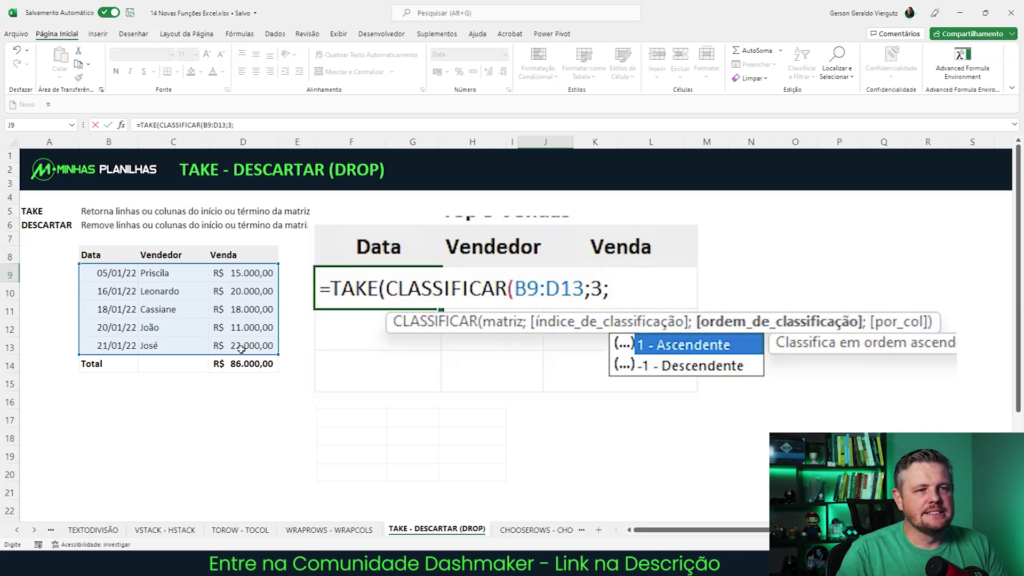
pyautogui.write('-1')
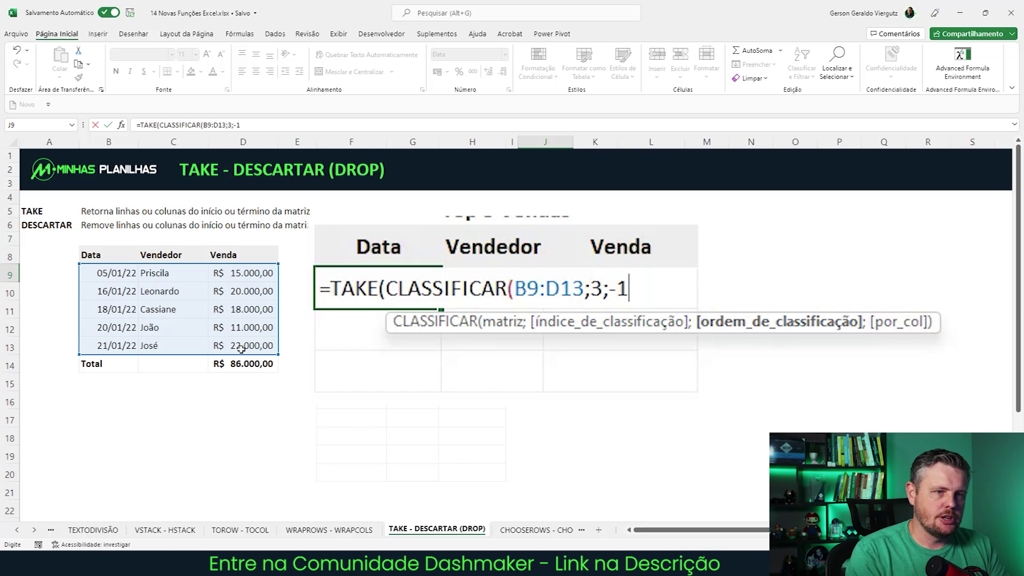
pyautogui.write(')')
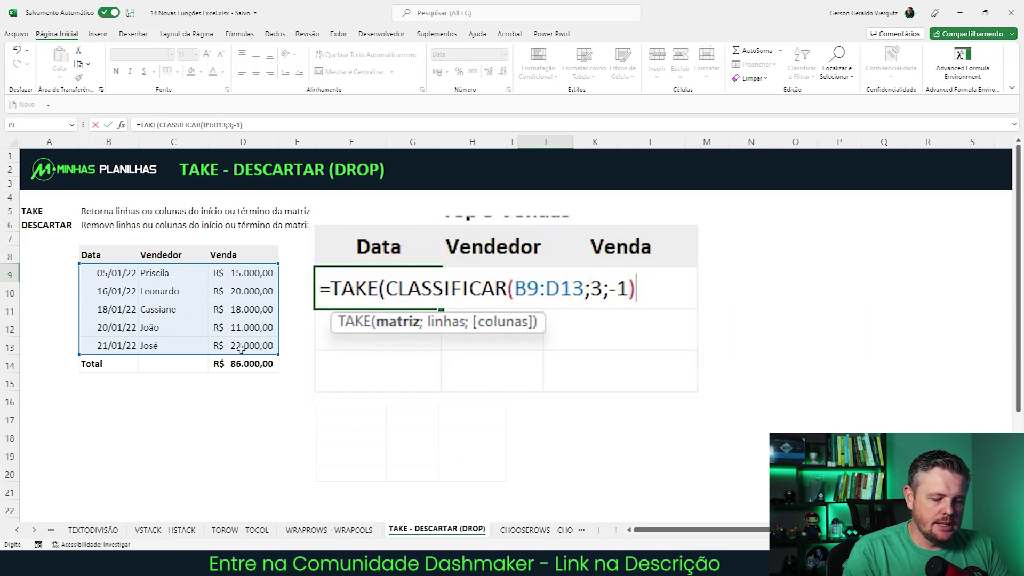
pyautogui.write(';')
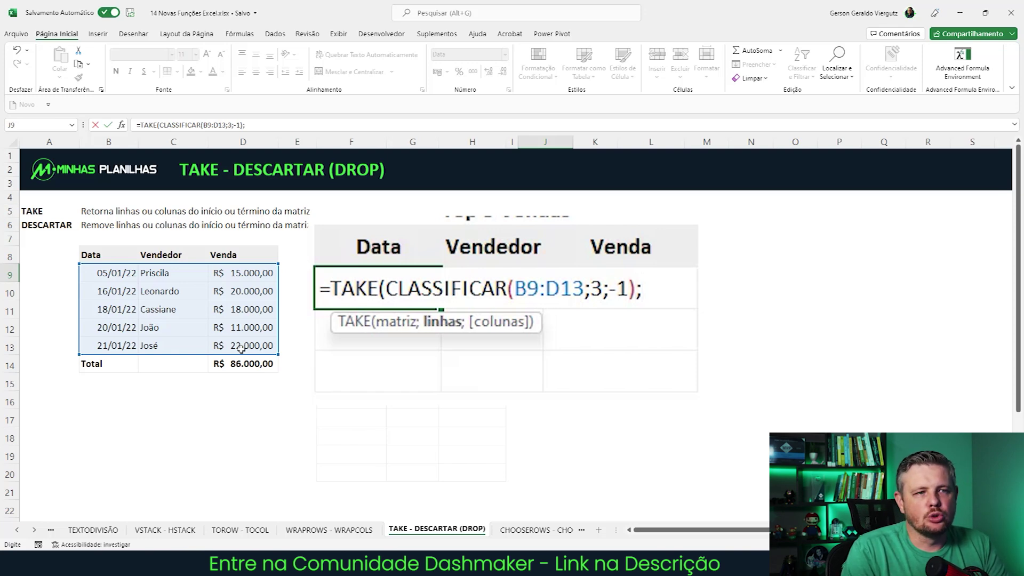
pyautogui.write(';3)')
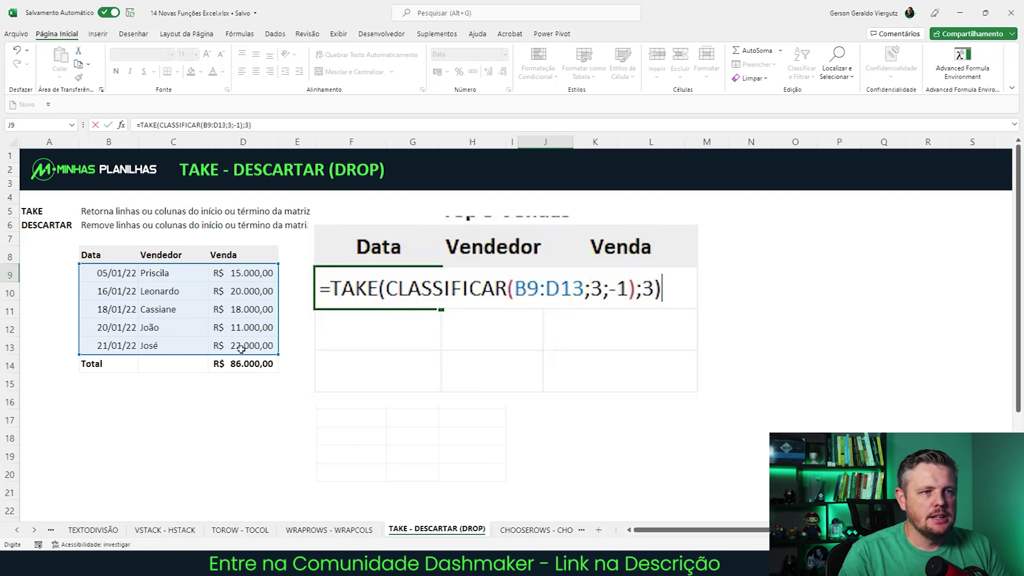
pyautogui.press('Return')
pyautogui.press('Up')
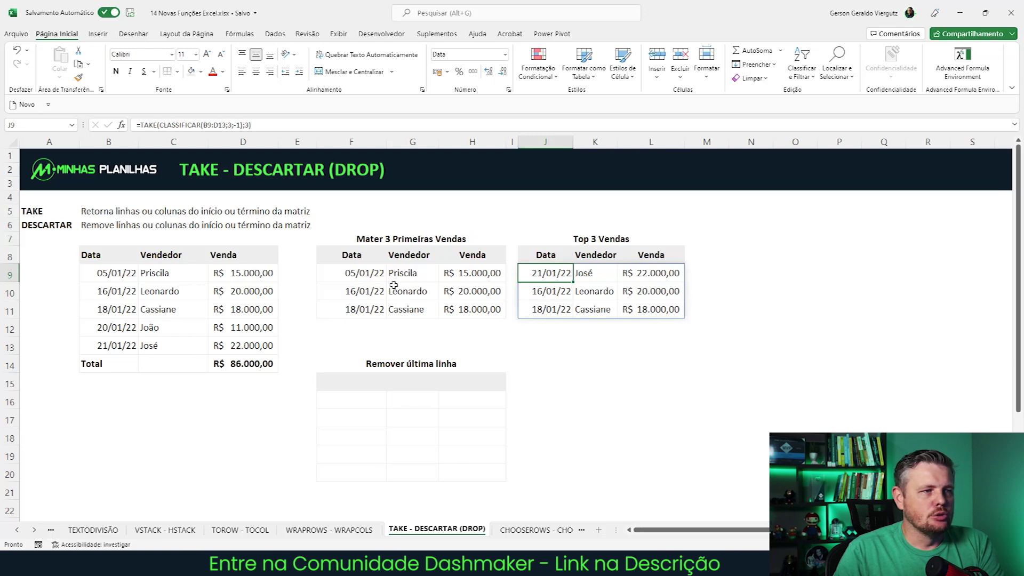
pyautogui.click(713, 355)
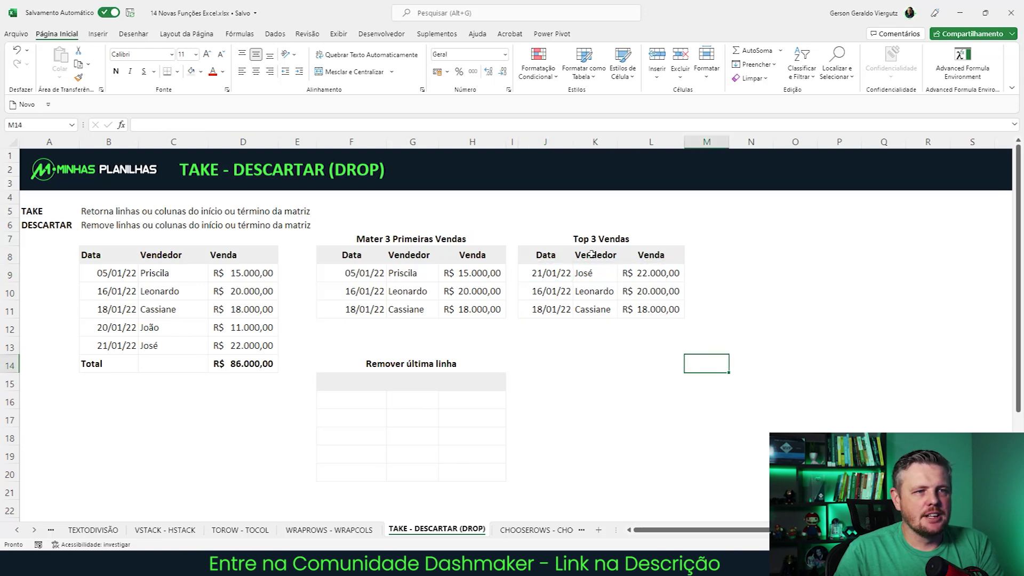
pyautogui.click(540, 269)
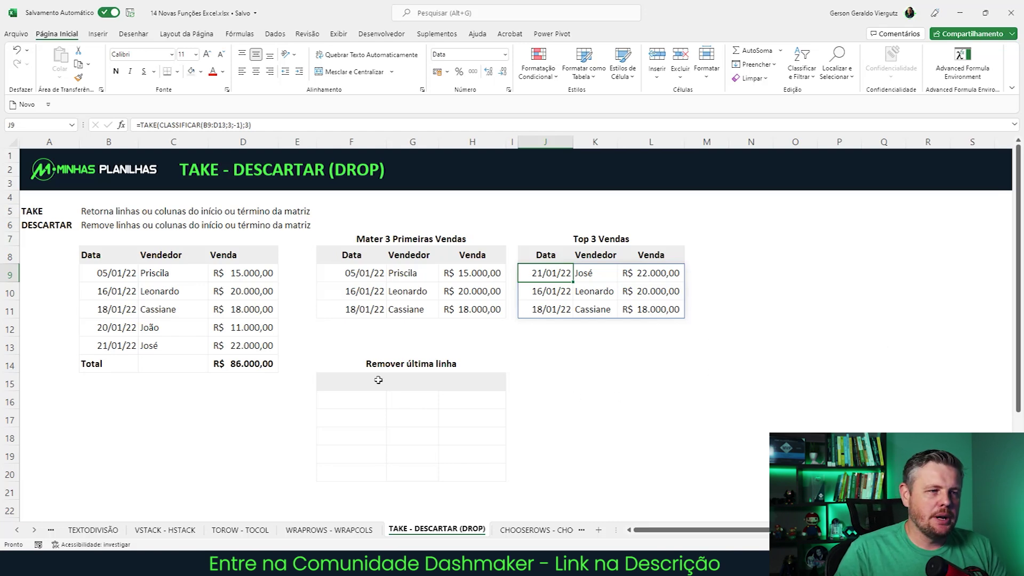
# Enter =DESCARTAR(B8:D14;-1) in F15, under "Remover última linha", to return the sales table without its last row
pyautogui.click(356, 380)
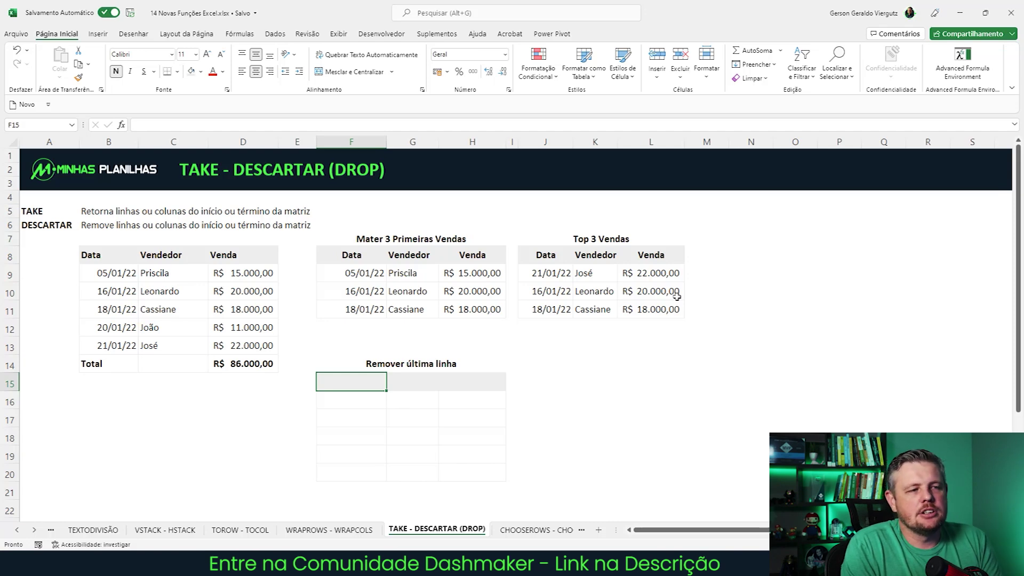
pyautogui.write('=des')
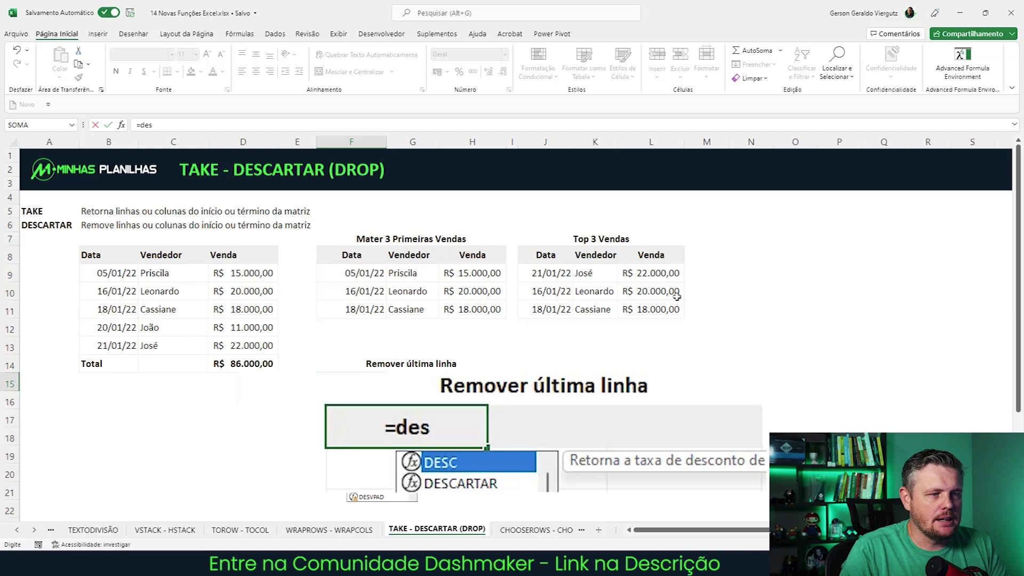
pyautogui.press('Down')
pyautogui.press('Tab')
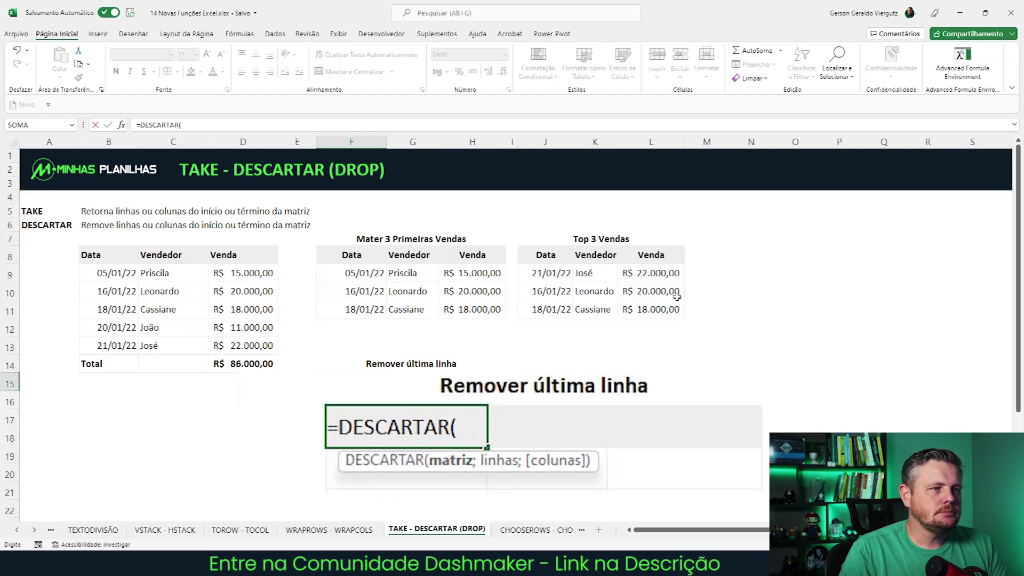
pyautogui.moveTo(101, 255); pyautogui.dragTo(242, 366)
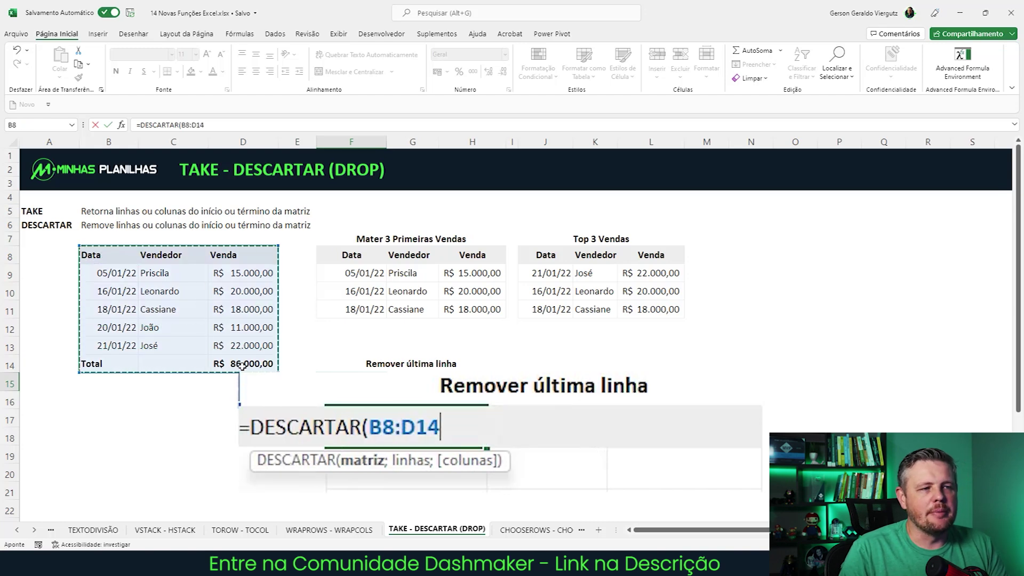
pyautogui.write(';')
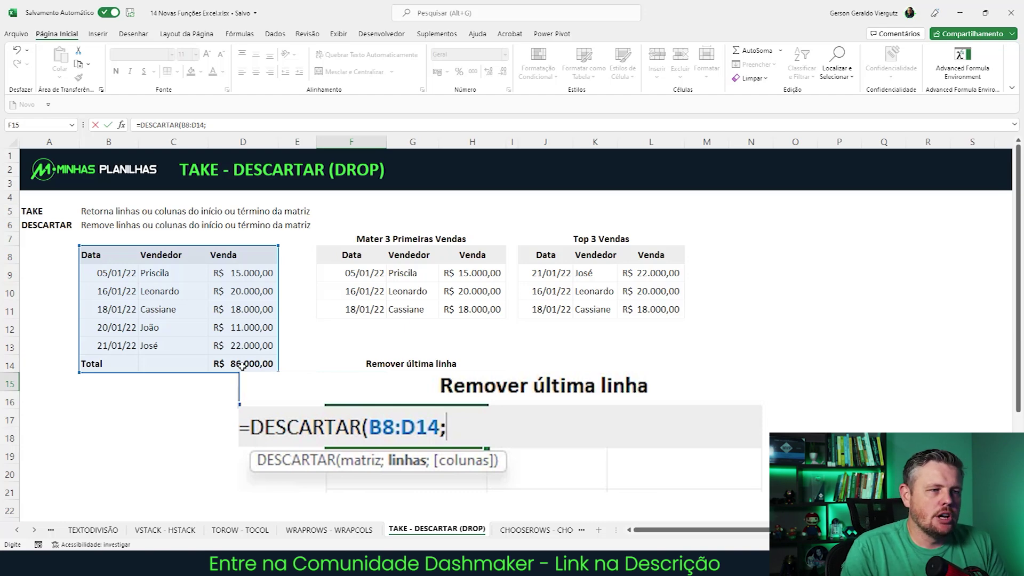
pyautogui.write('-1)')
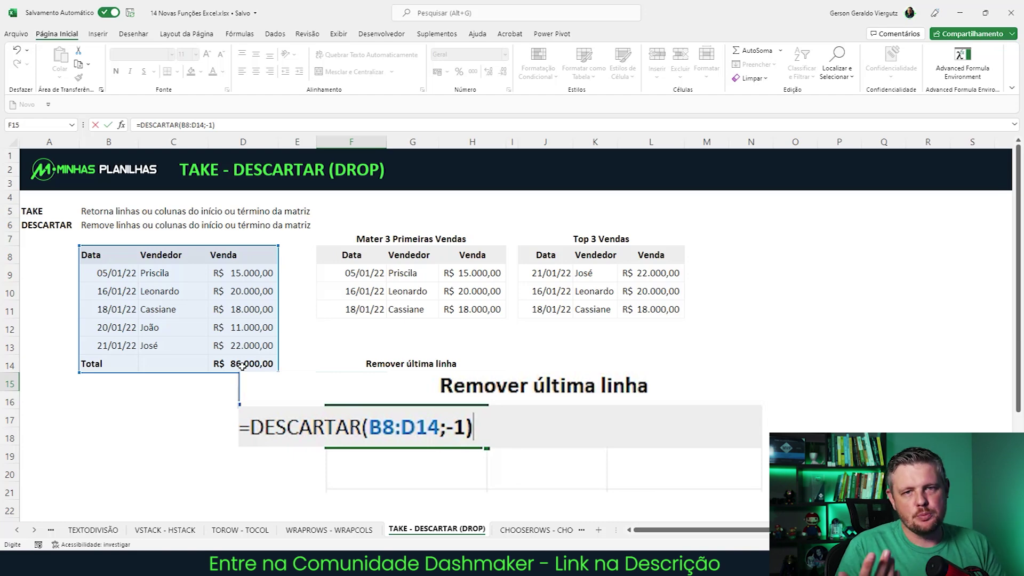
pyautogui.hotkey('ctrl', 'Return')
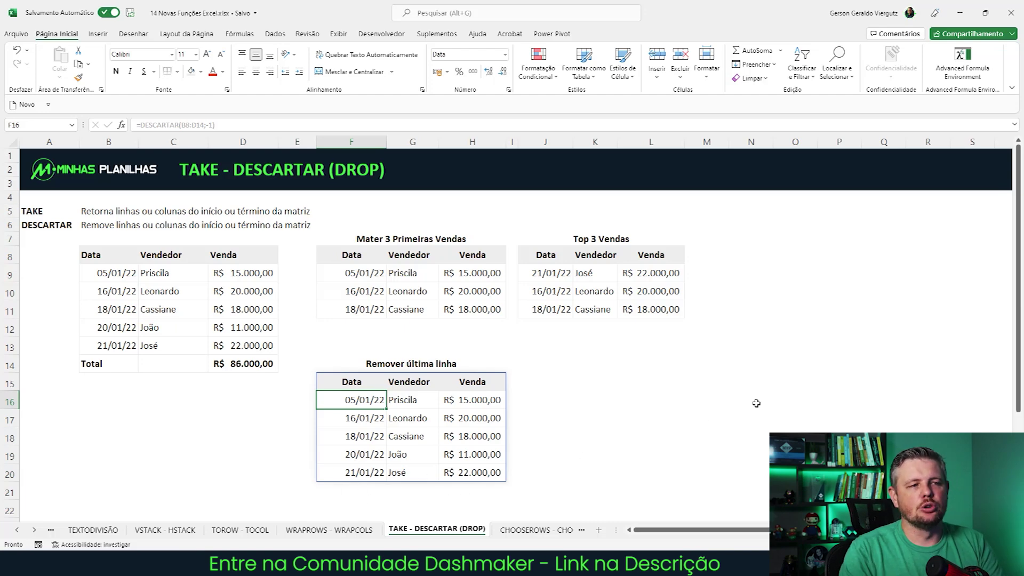
# Go to the CHOOSEROWS - CHOOSECOLS sheet and start a CHOOSECOLS formula in F8 with B8:D13 as its array
pyautogui.hotkey('ctrl', 'pagedown')
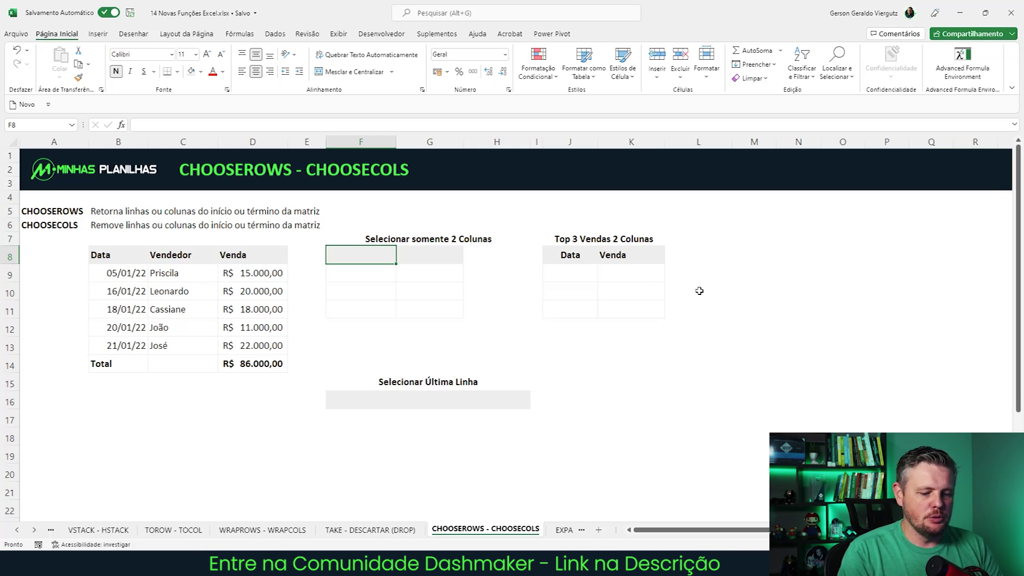
pyautogui.press('F2')
pyautogui.write('=CHOOSECOLS(')
pyautogui.press('Left')
pyautogui.press('Left')
pyautogui.press('Left')
pyautogui.press('Left')
pyautogui.press('Left')
pyautogui.press('Right')
pyautogui.hotkey('shift', 'Right')
pyautogui.hotkey('shift', 'Right')
pyautogui.hotkey('shift', 'Right')
pyautogui.hotkey('shift', 'Down')
pyautogui.hotkey('shift', 'Down')
pyautogui.hotkey('shift', 'Left')
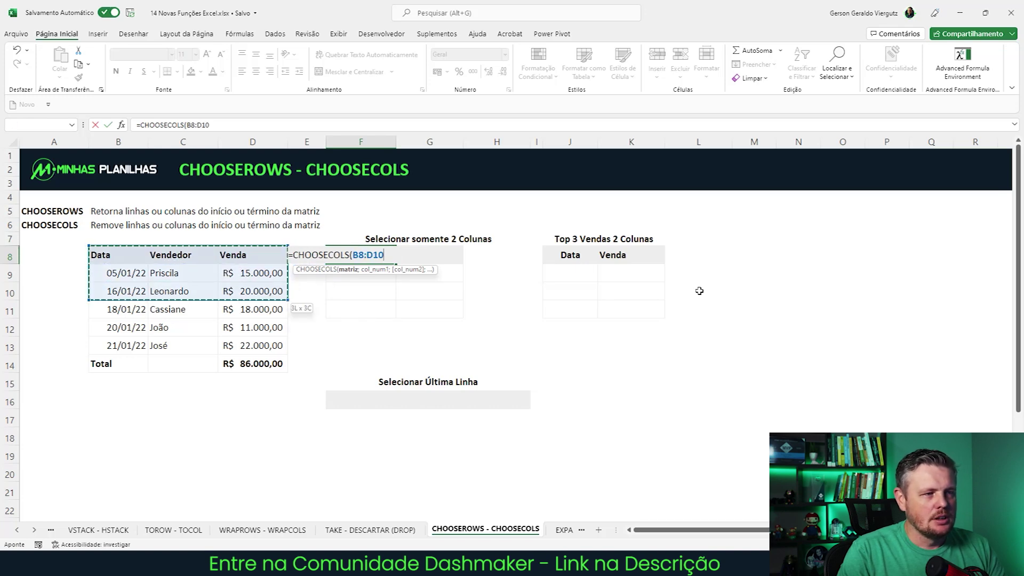
pyautogui.hotkey('shift', 'Down')
pyautogui.hotkey('shift', 'Down')
pyautogui.hotkey('shift', 'Down')
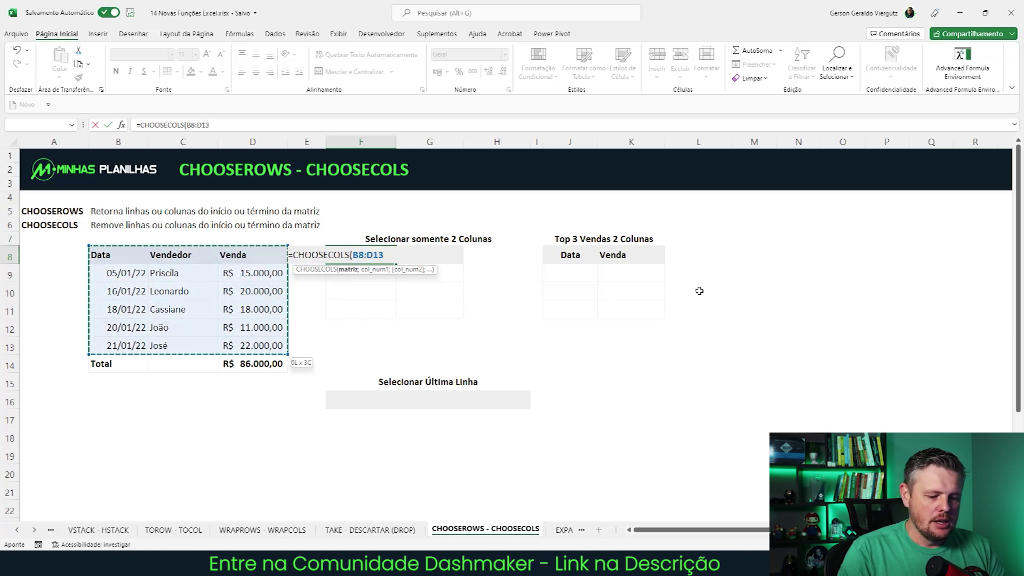
# Complete the F8 formula as =CHOOSECOLS(B8:D13;1;3) to return only the Data and Venda columns
pyautogui.write(';')
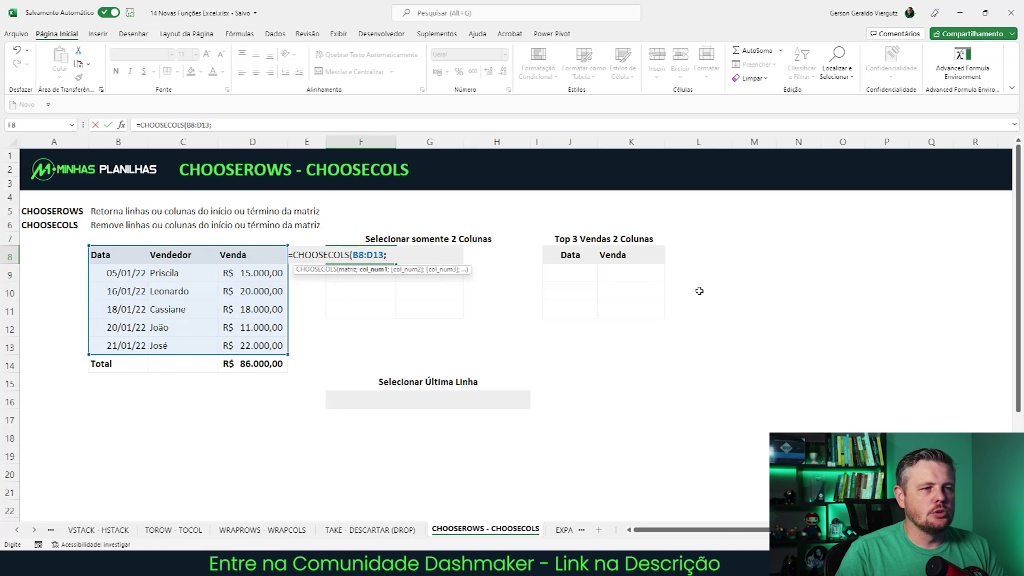
pyautogui.write('1')
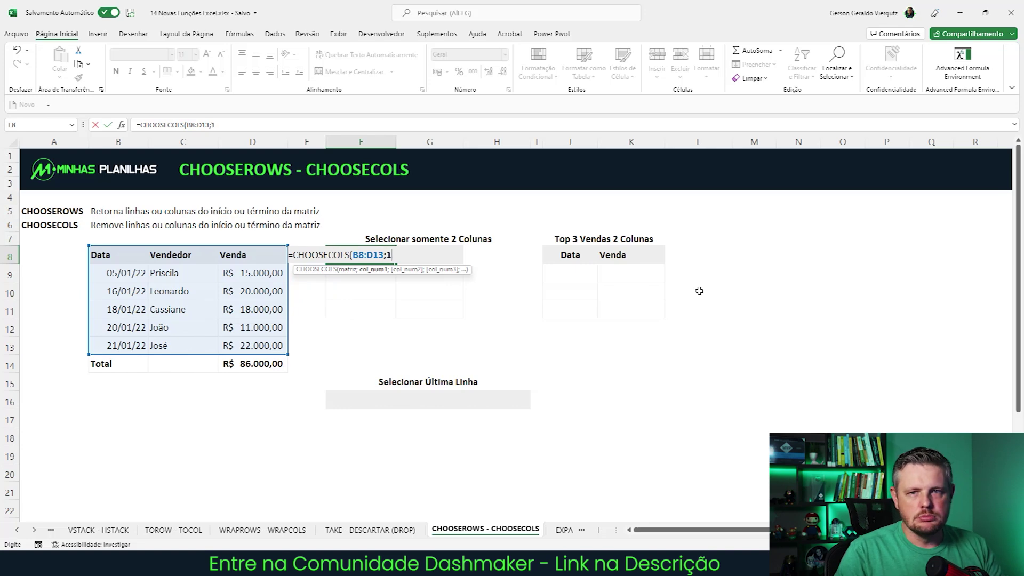
pyautogui.write(';3')
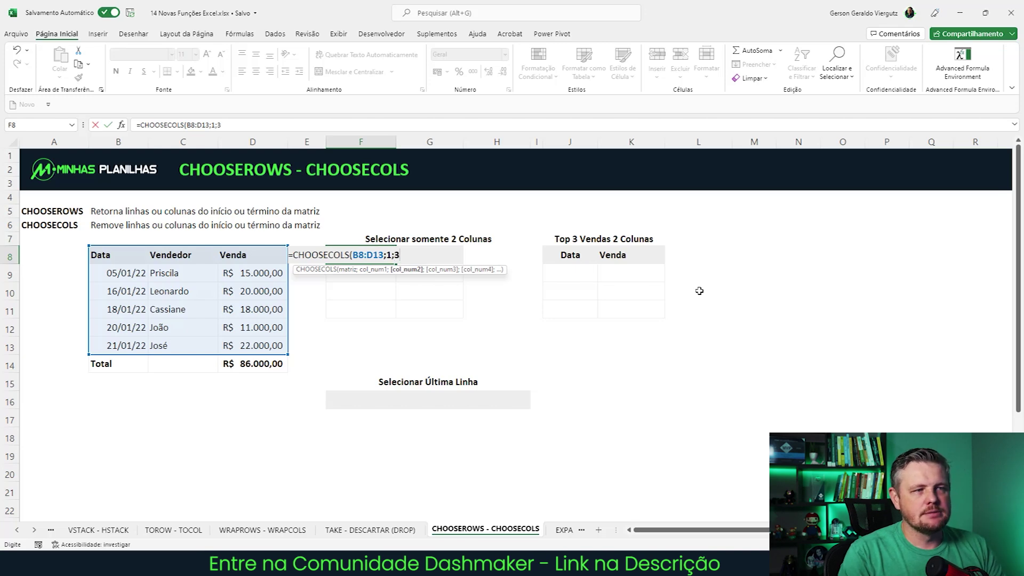
pyautogui.write(')')
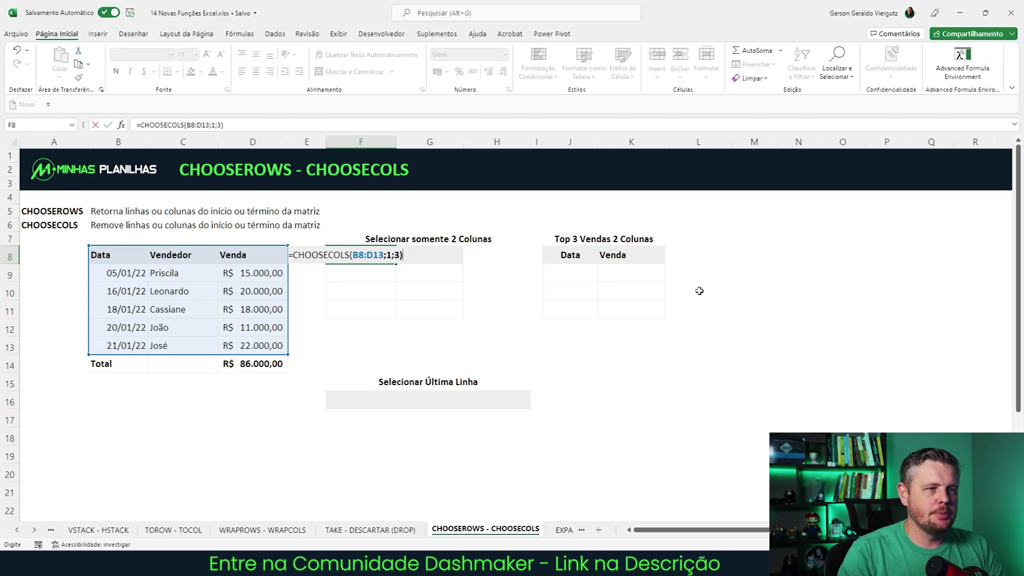
pyautogui.press('Return')
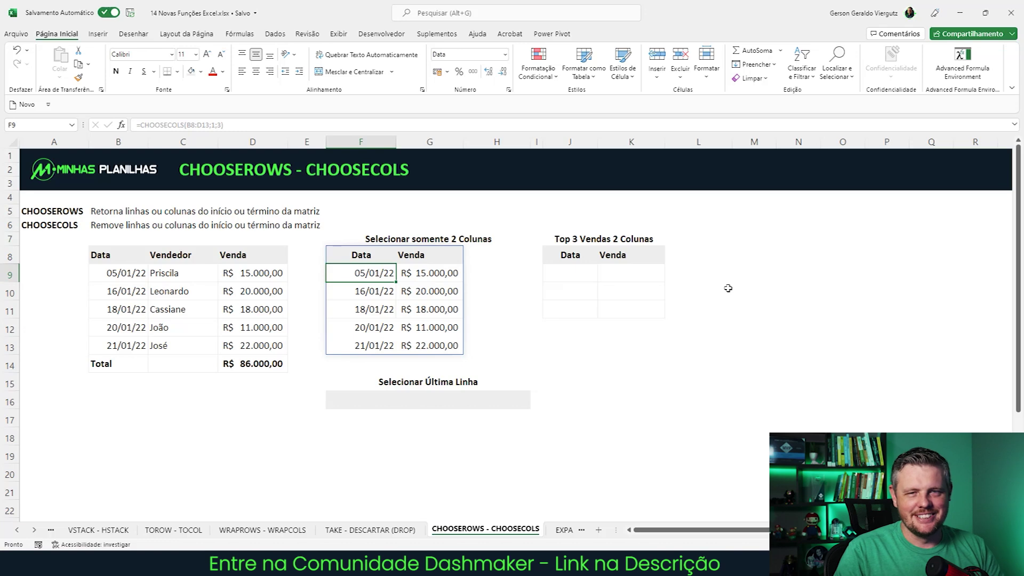
# Change the header in J8, under "Top 3 Vendas 2 Colunas", to "Vendedor"
pyautogui.click(560, 272)
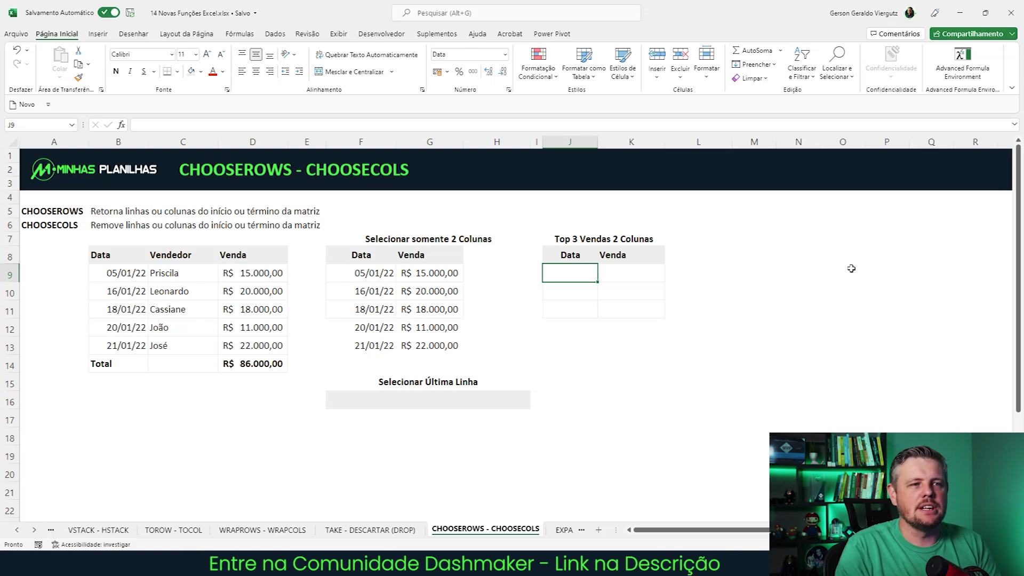
pyautogui.press('Up')
pyautogui.press('Down')
pyautogui.press('Up')
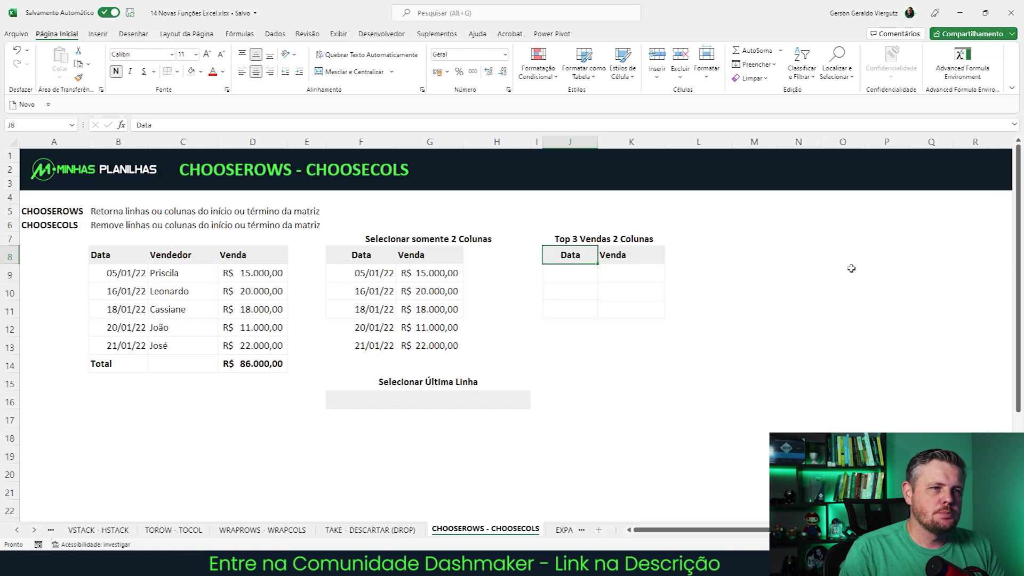
pyautogui.write('Vendedor')
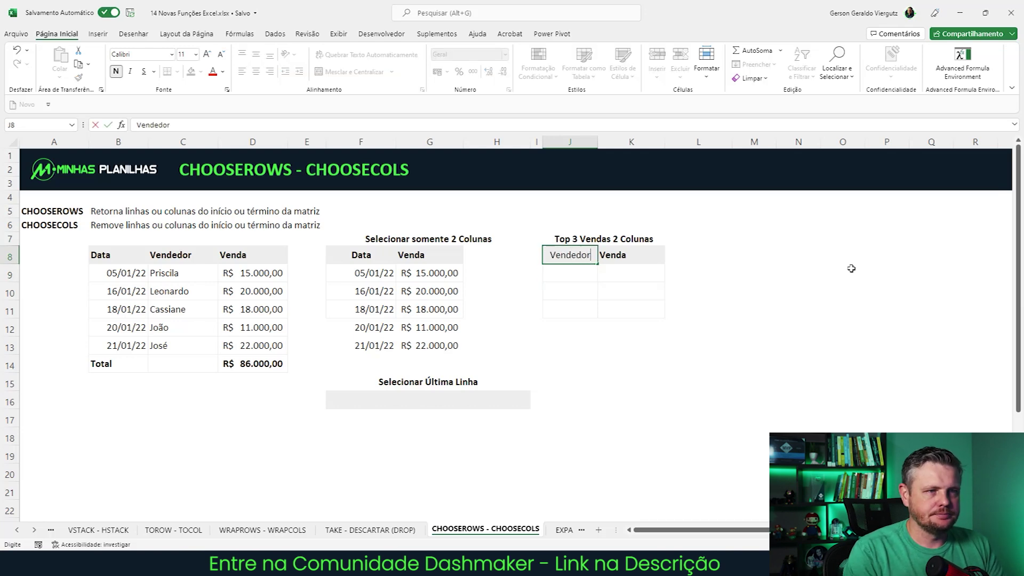
pyautogui.press('Return')
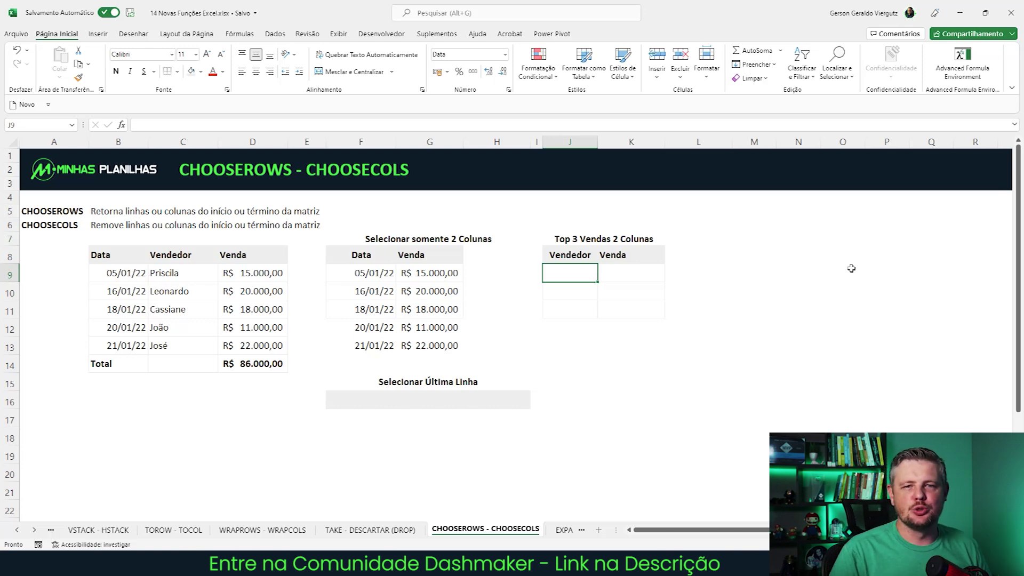
# Start a CHOOSECOLS formula in J9 with a nested TAKE around CLASSIFICAR(B9:D13;3;-1), sorting the sales in descending order
pyautogui.write('=choo')
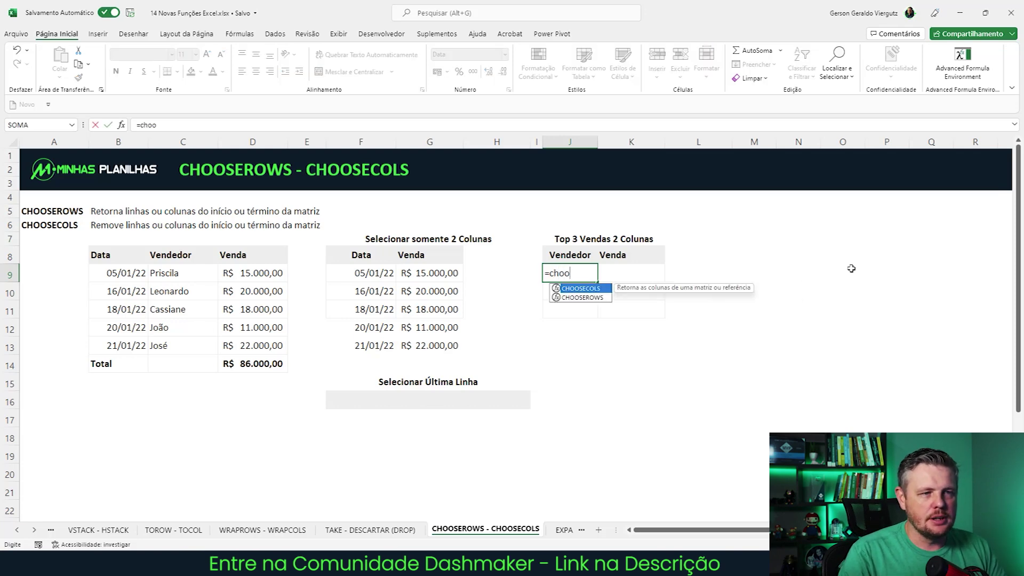
pyautogui.press('Tab')
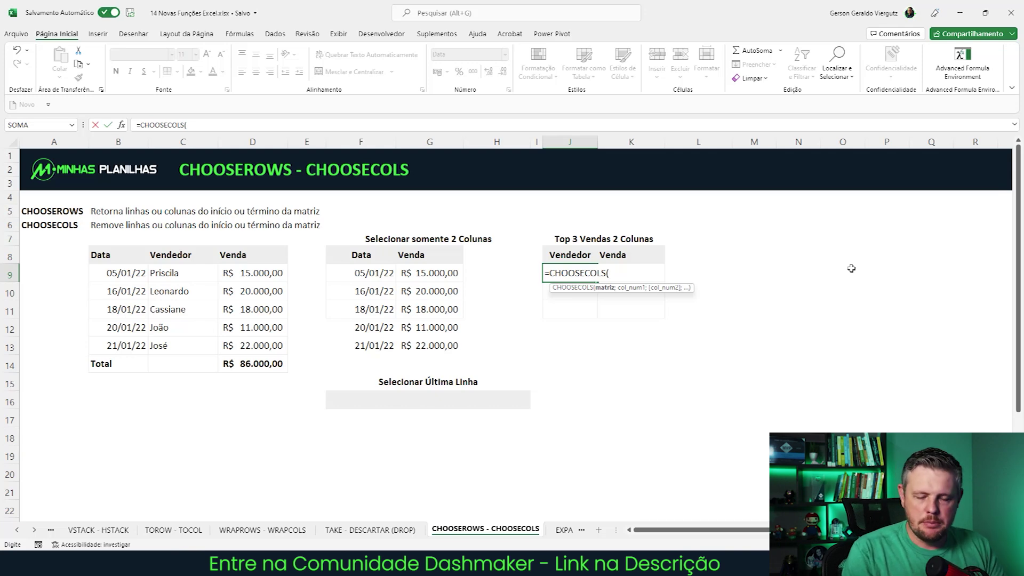
pyautogui.write('TAKE(')
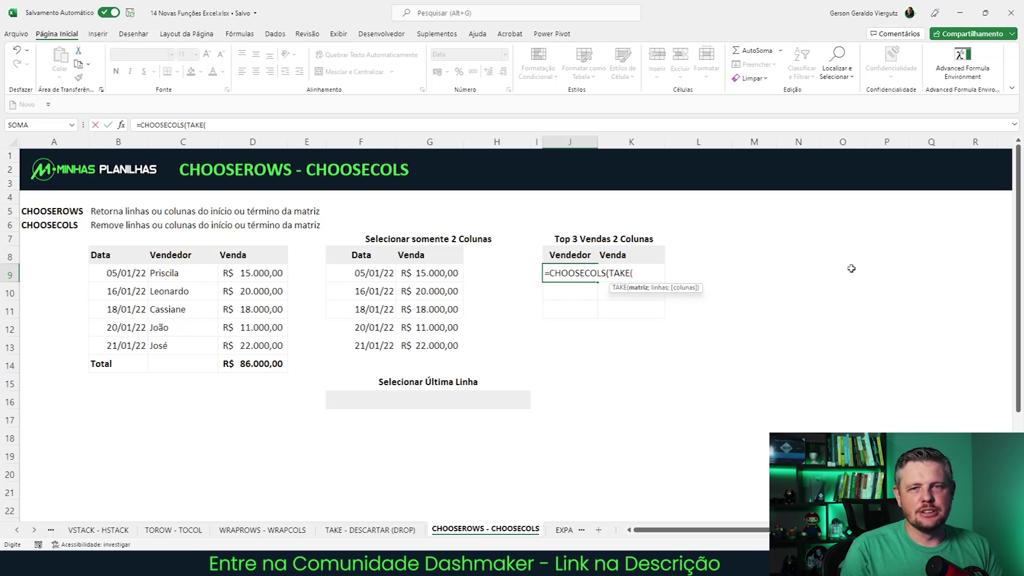
pyautogui.write('CL')
pyautogui.press('Tab')
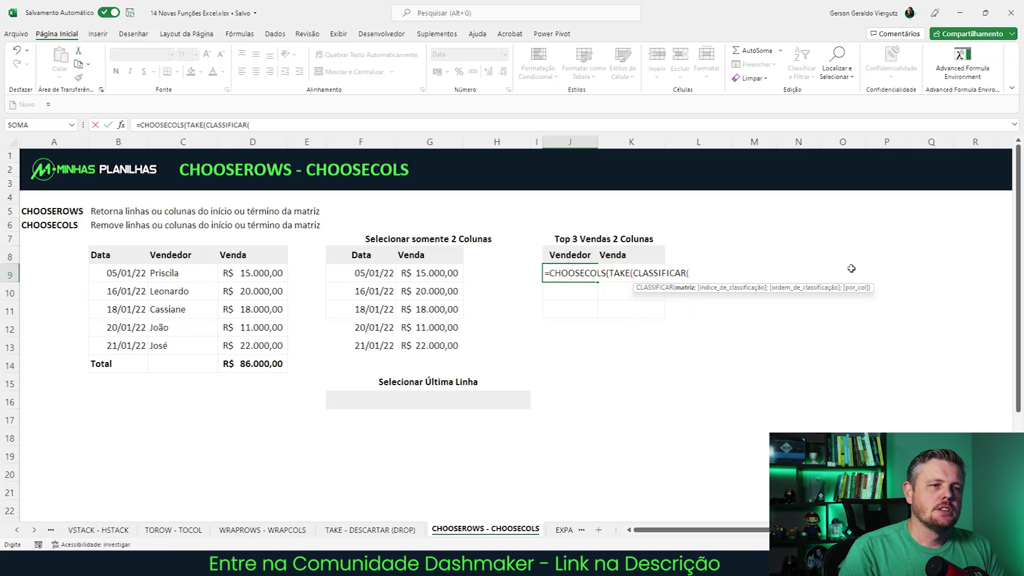
pyautogui.moveTo(108, 273); pyautogui.dragTo(235, 345)
pyautogui.write(';')
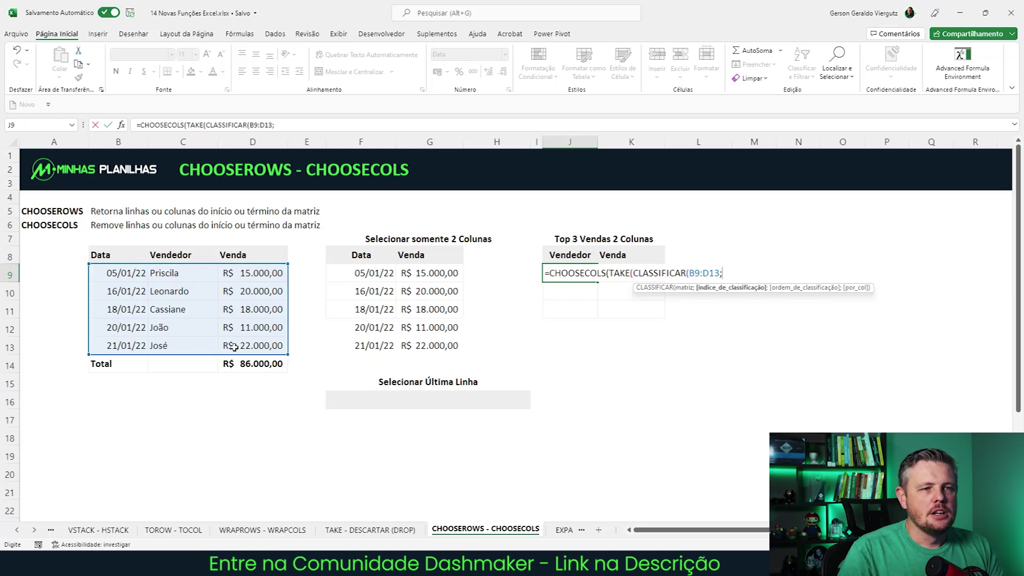
pyautogui.write('3')
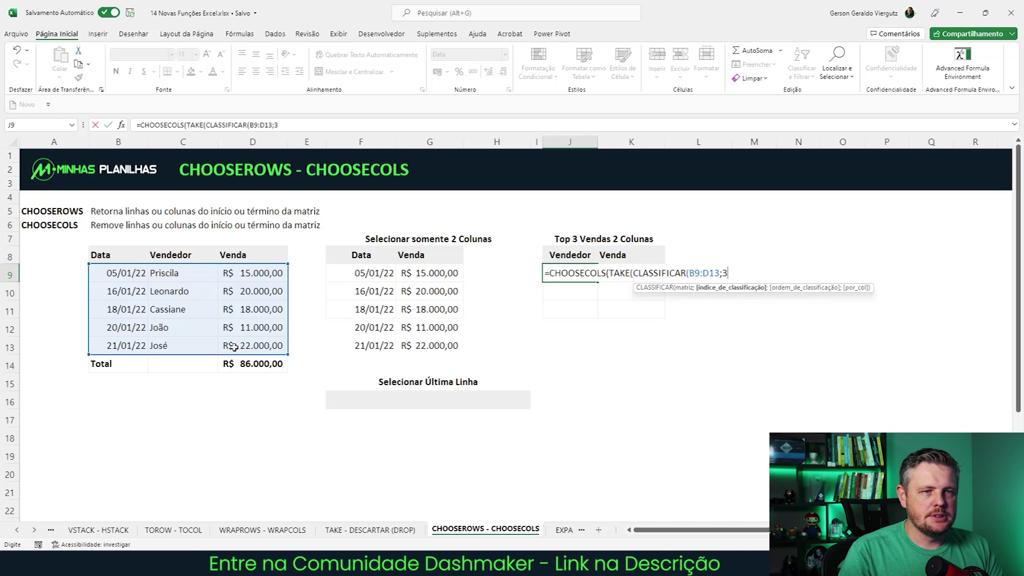
pyautogui.write(';-1')
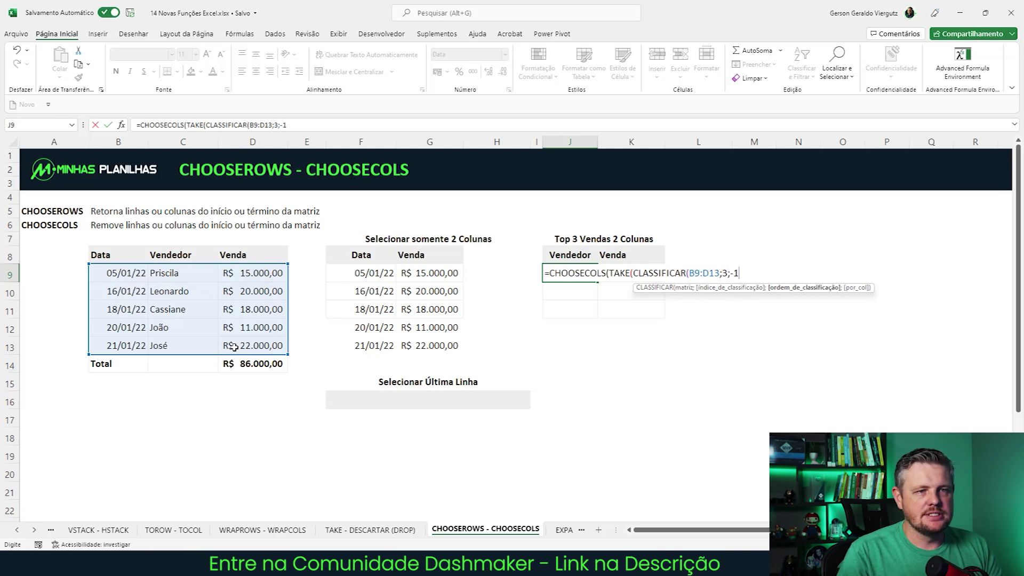
pyautogui.write(')')
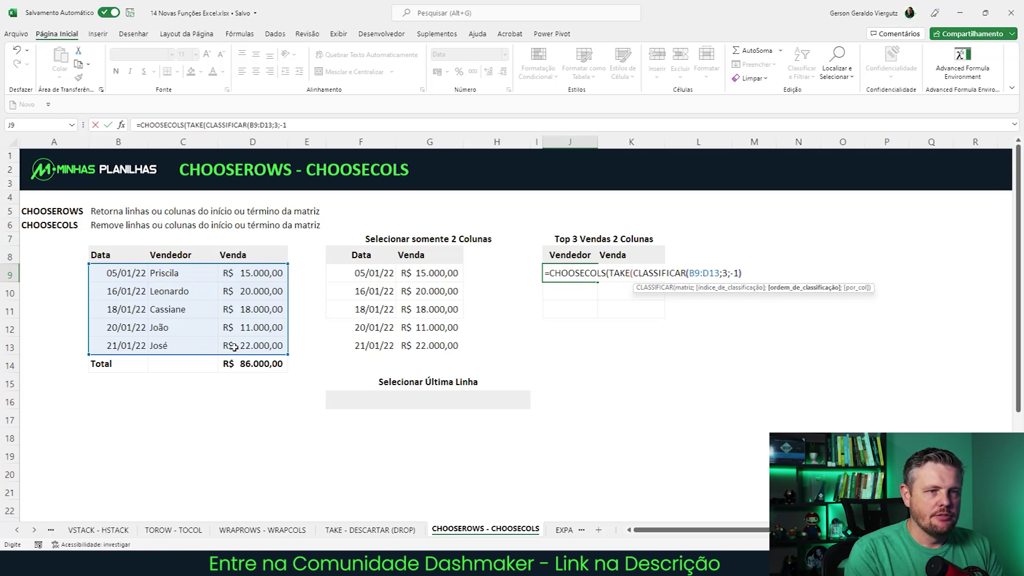
# Complete the J9 formula as =CHOOSECOLS(TAKE(CLASSIFICAR(B9:D13;3;-1);3);2;3) to return the top three sales with only Vendedor and Venda
pyautogui.write(';')
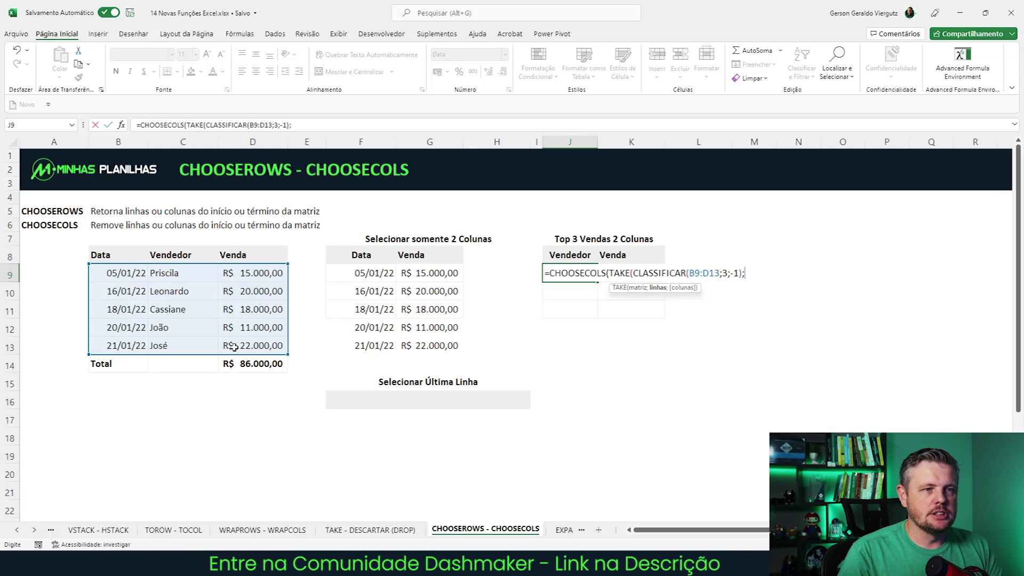
pyautogui.write('3')
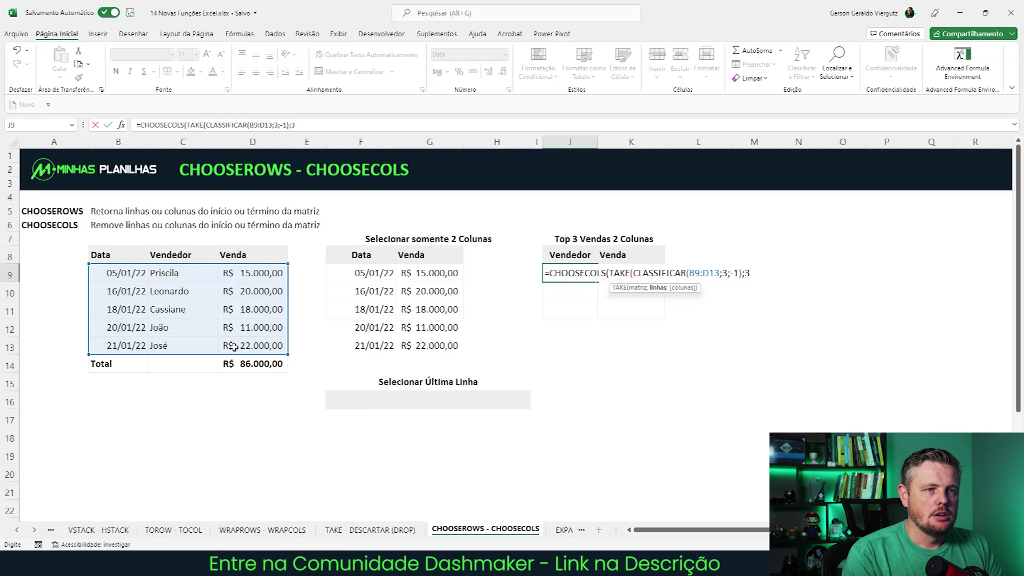
pyautogui.write(')')
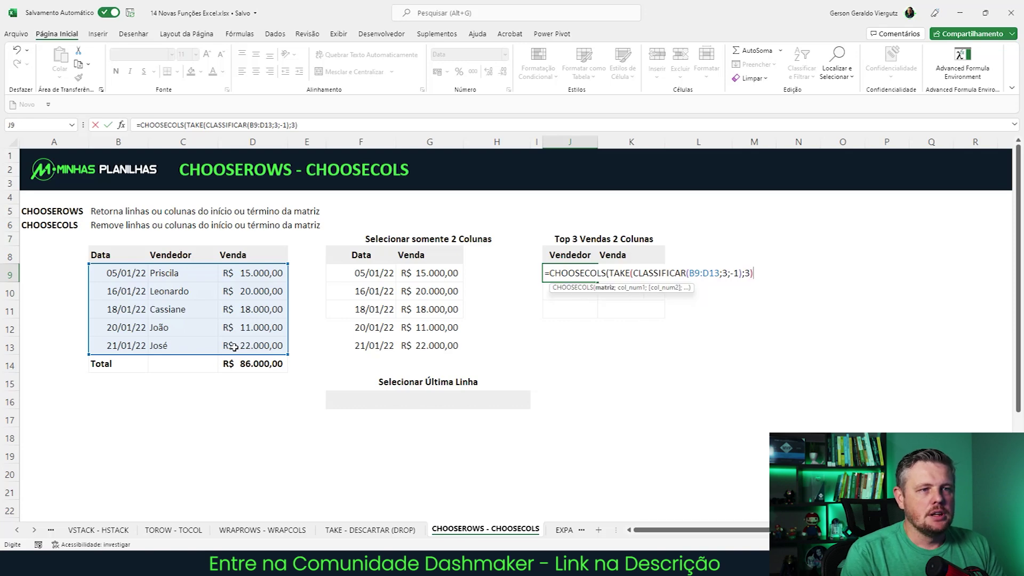
pyautogui.write(';')
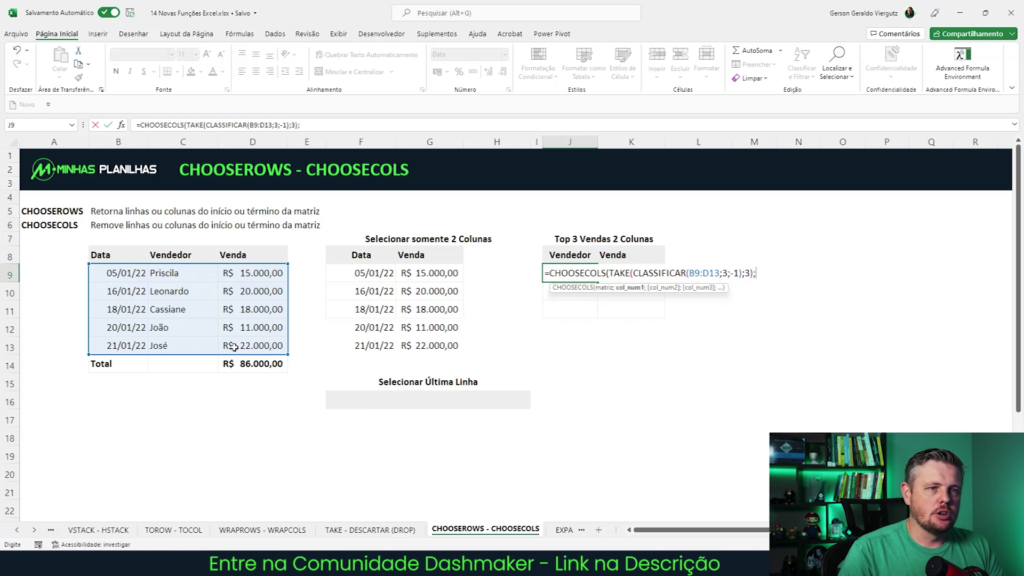
pyautogui.write('2')
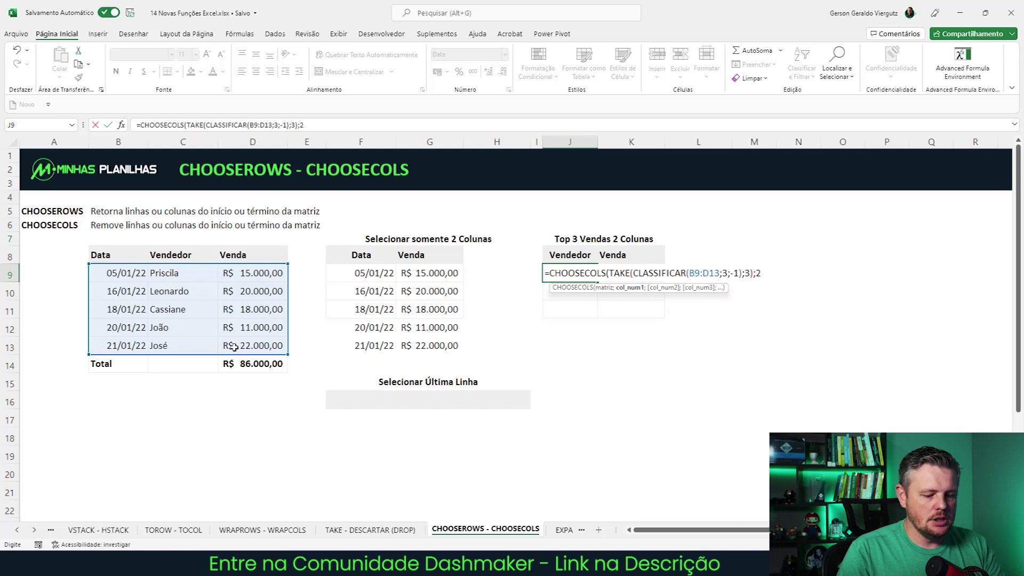
pyautogui.write(';3')
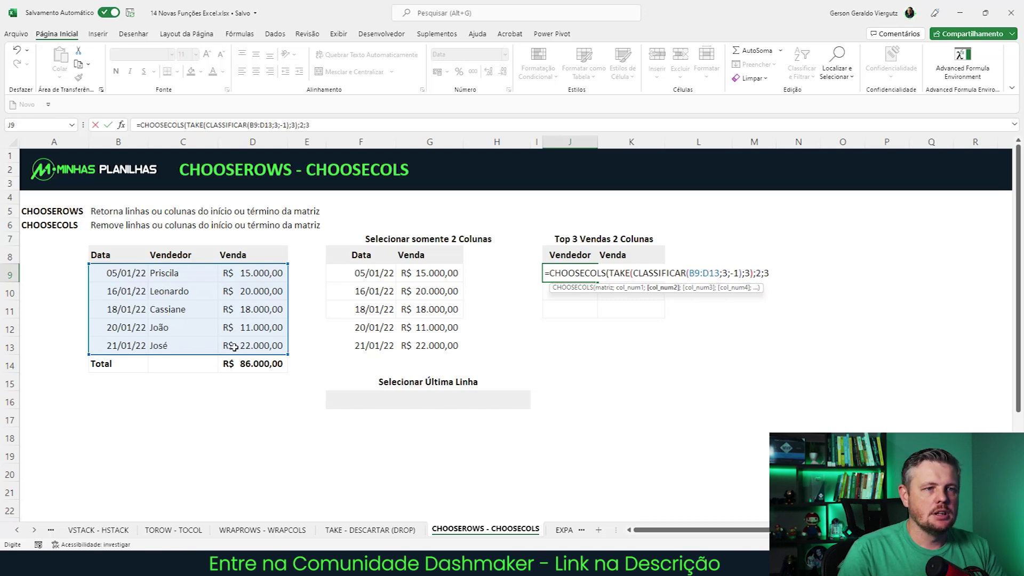
pyautogui.write(')')
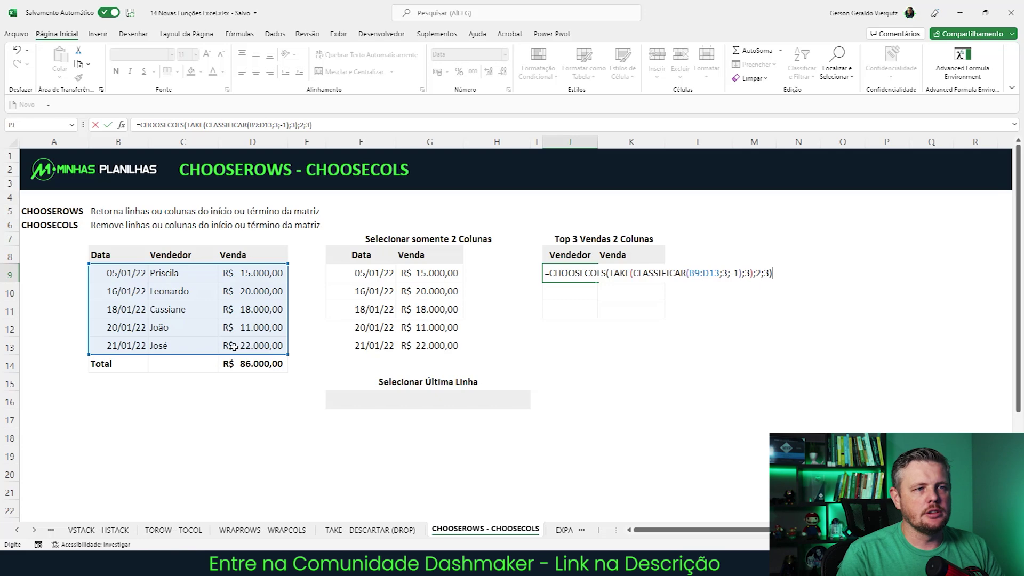
pyautogui.press('Return')
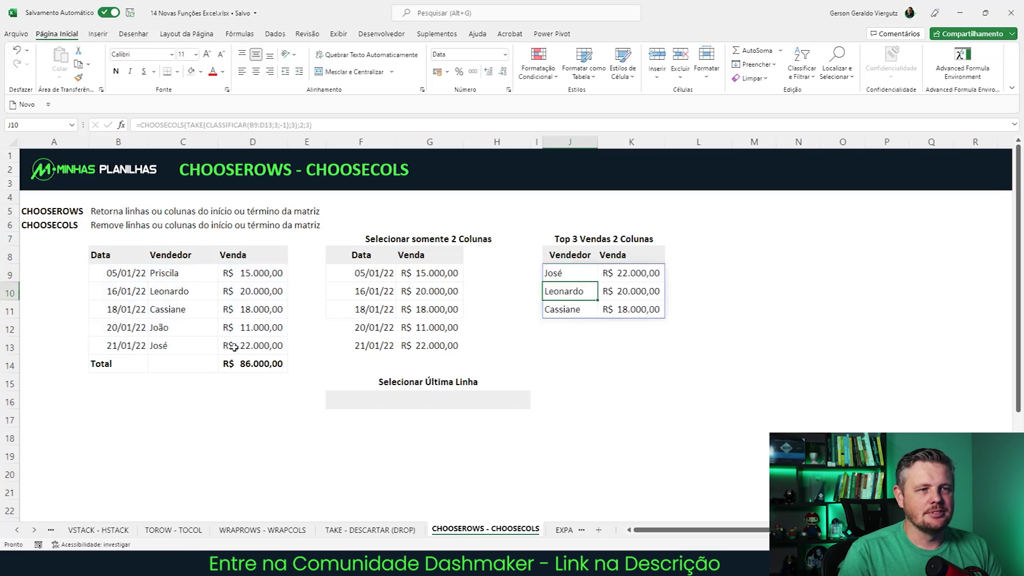
pyautogui.press('Up')
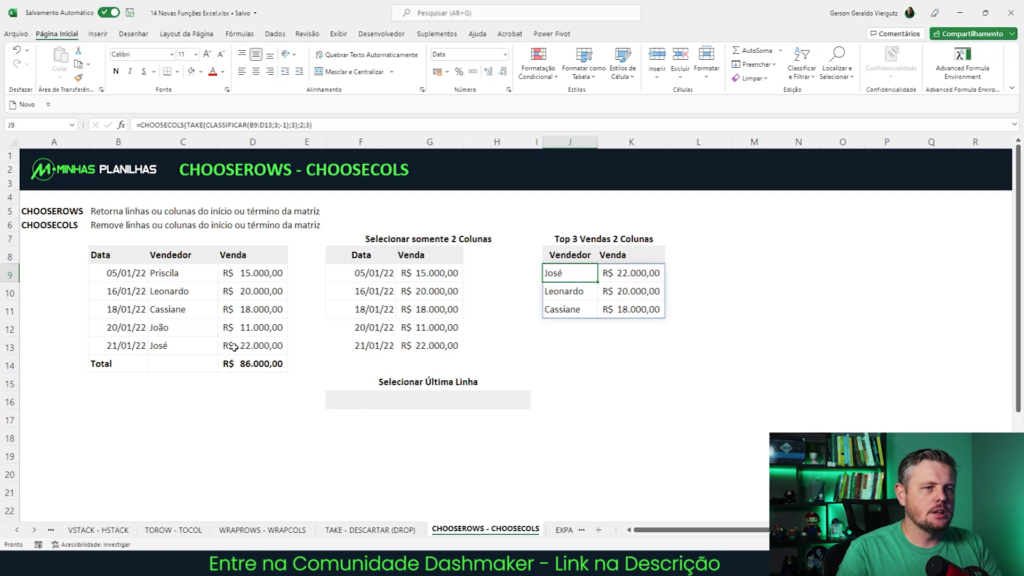
# Start a CHOOSEROWS formula in F16, under "Selecionar Última Linha", with B8:D14 as its array
pyautogui.press('Down')
pyautogui.press('Down')
pyautogui.press('Down')
pyautogui.press('Down')
pyautogui.press('Down')
pyautogui.press('Down')
pyautogui.press('Left')
pyautogui.press('Left')
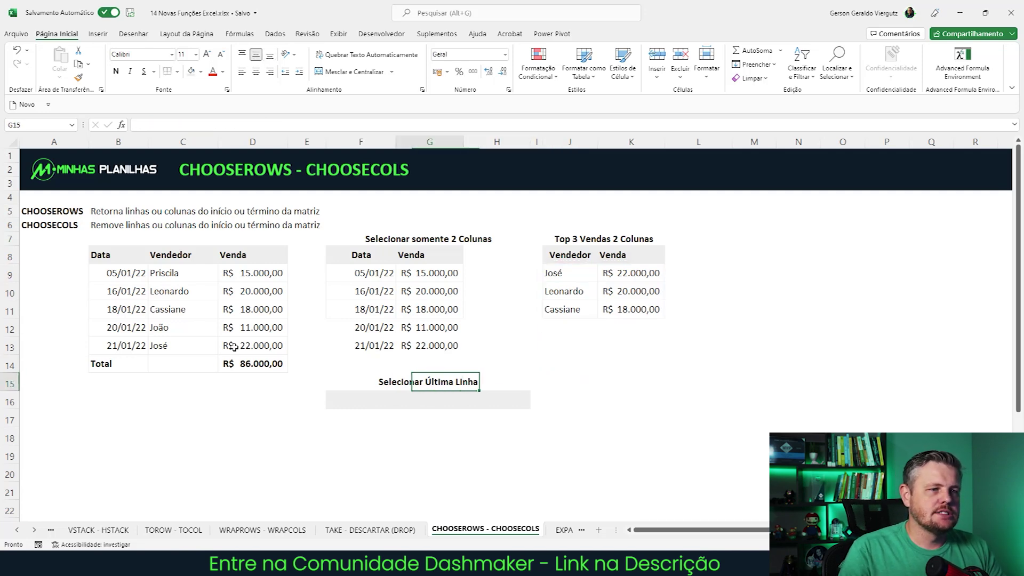
pyautogui.press('Down')
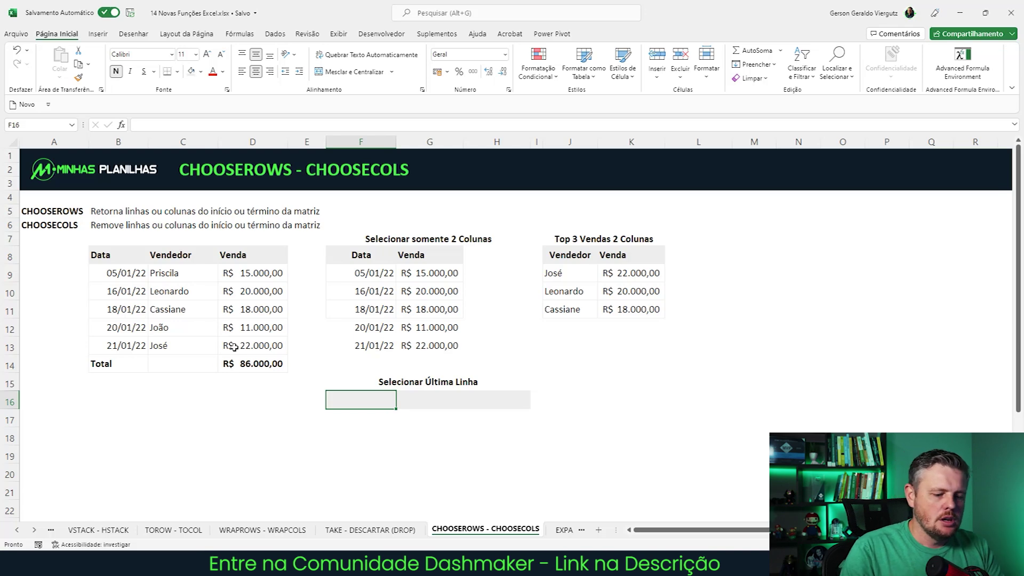
pyautogui.write('=choo')
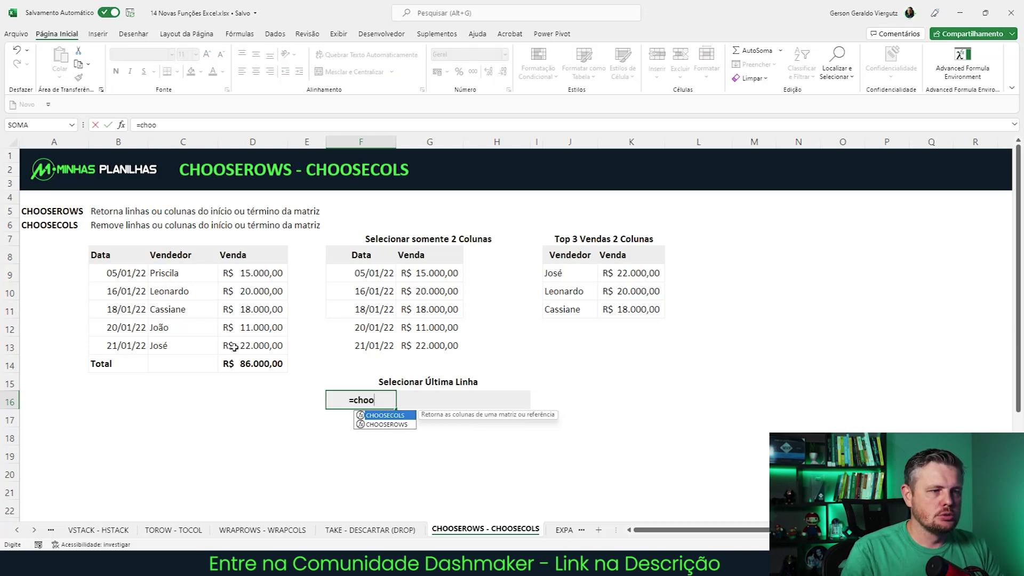
pyautogui.press('Down')
pyautogui.press('Tab')
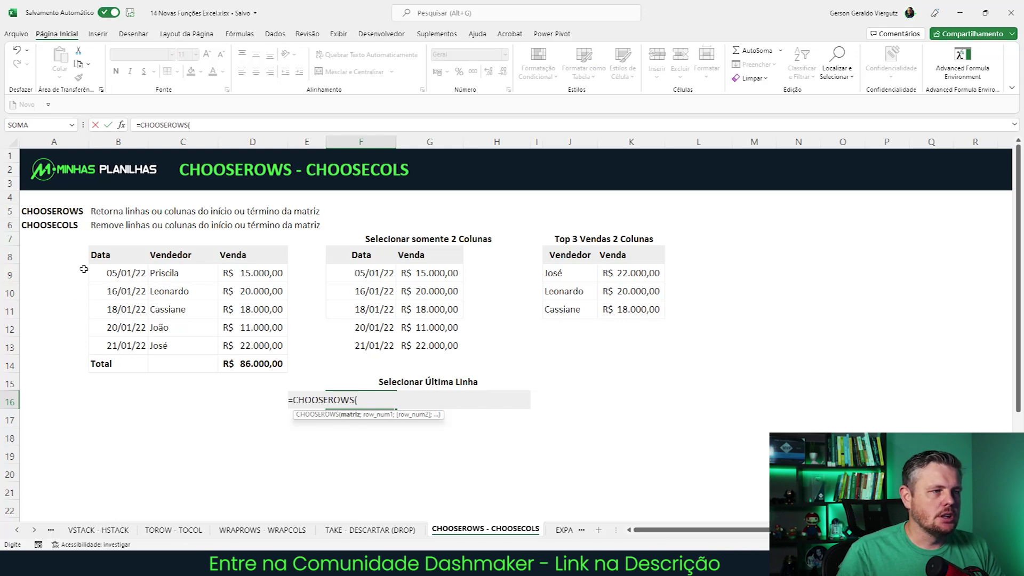
pyautogui.moveTo(106, 255); pyautogui.dragTo(244, 365)
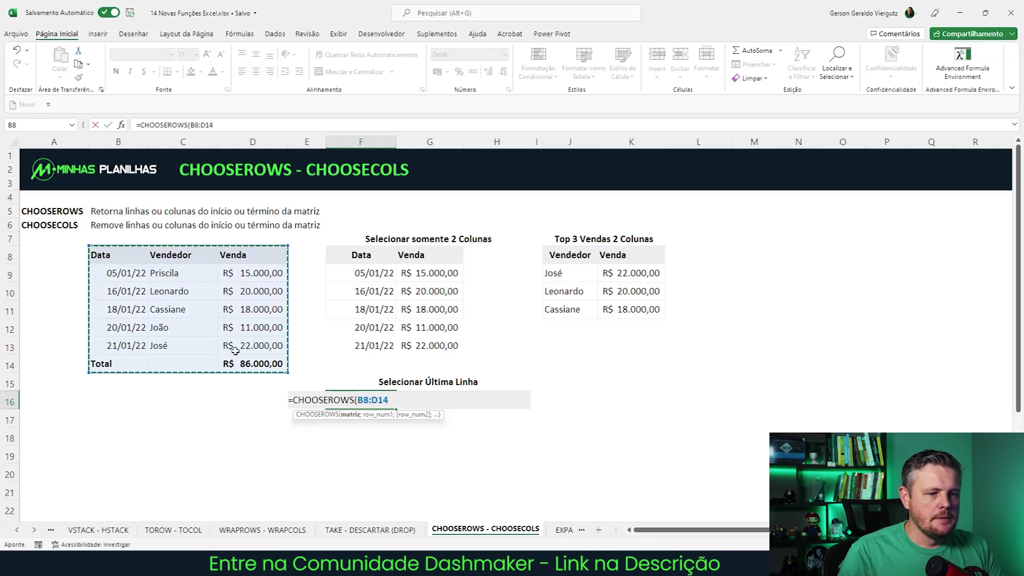
# Complete the F16 formula as =CHOOSEROWS(B8:D14;7) to return the table's Total row
pyautogui.write(';')
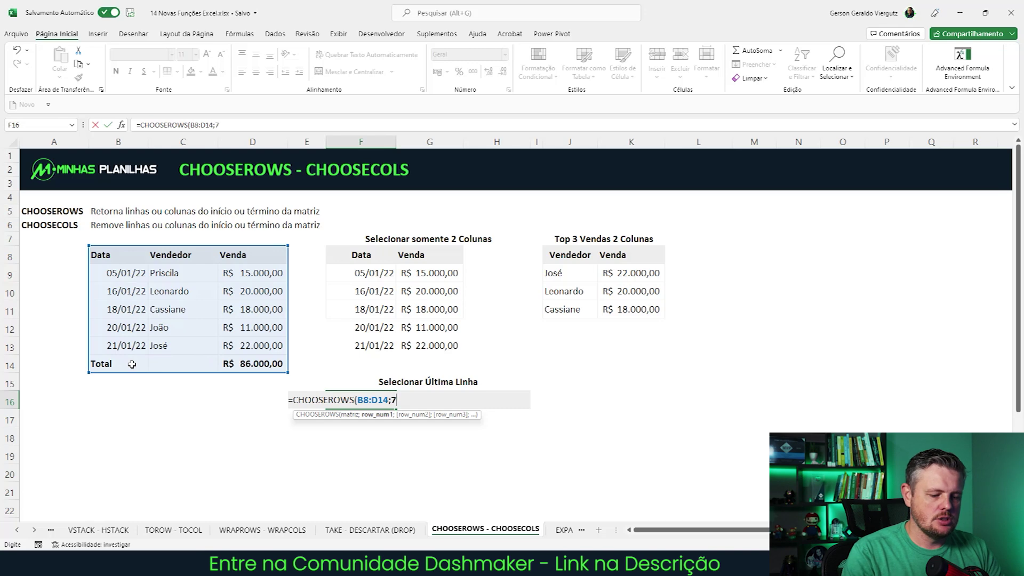
pyautogui.write('7)')
pyautogui.press('Return')
pyautogui.press('Up')
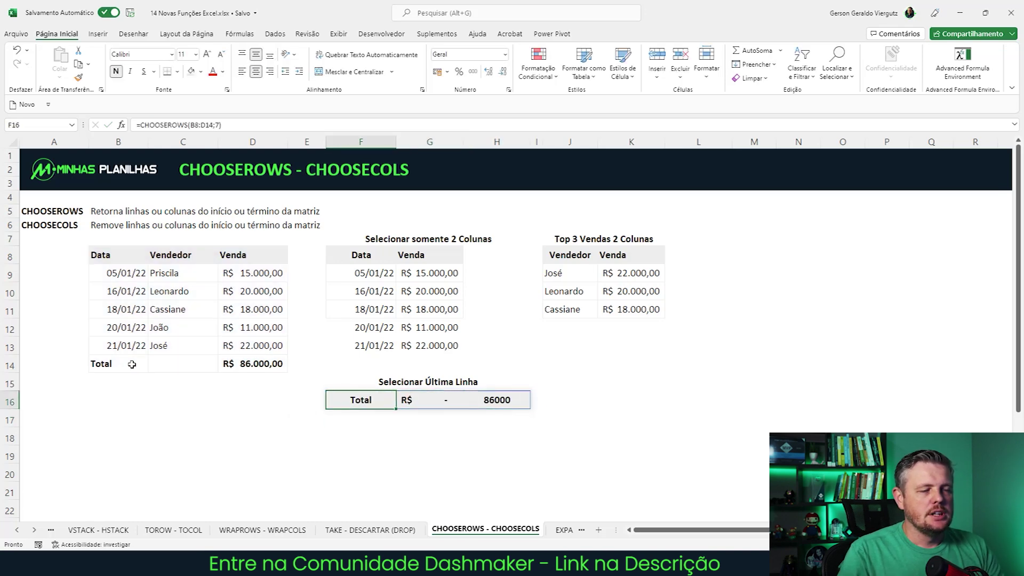
pyautogui.press('F2')
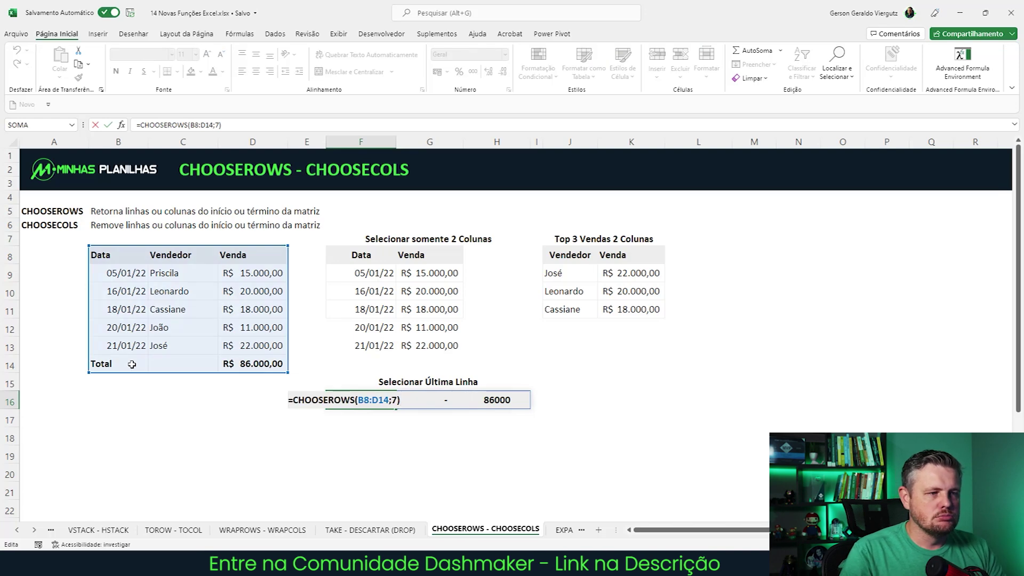
pyautogui.press('Escape')
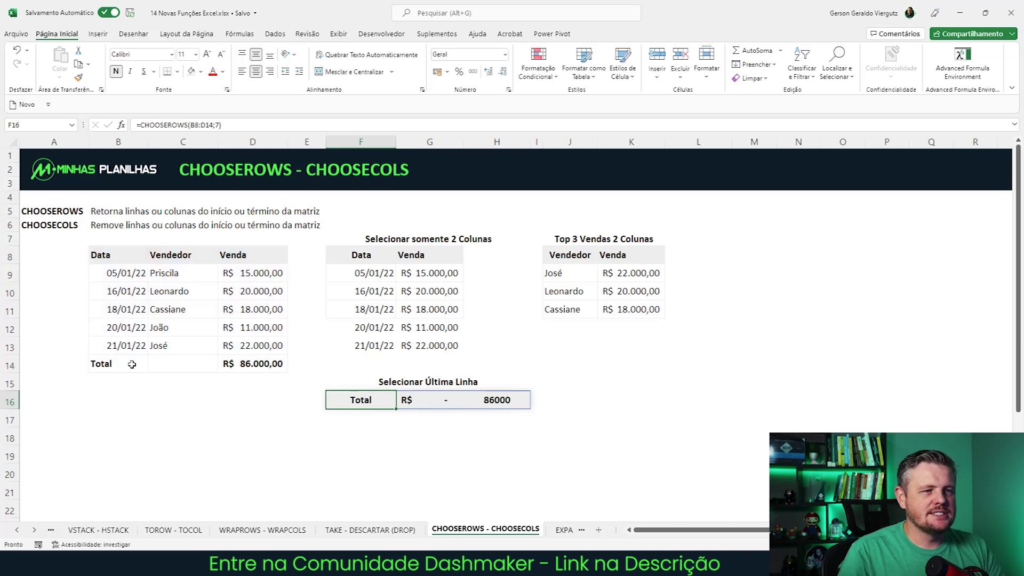
# Wrap the F16 formula in CHOOSECOLS as =CHOOSECOLS(CHOOSEROWS(B8:D14;7);1;3) to keep only the first and third columns
pyautogui.click(444, 395)
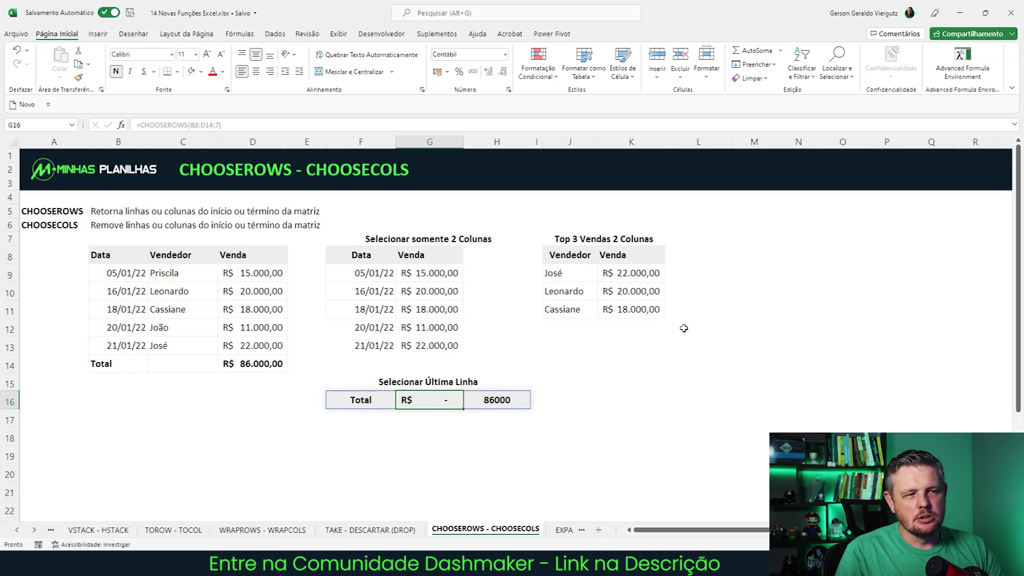
pyautogui.click(484, 400)
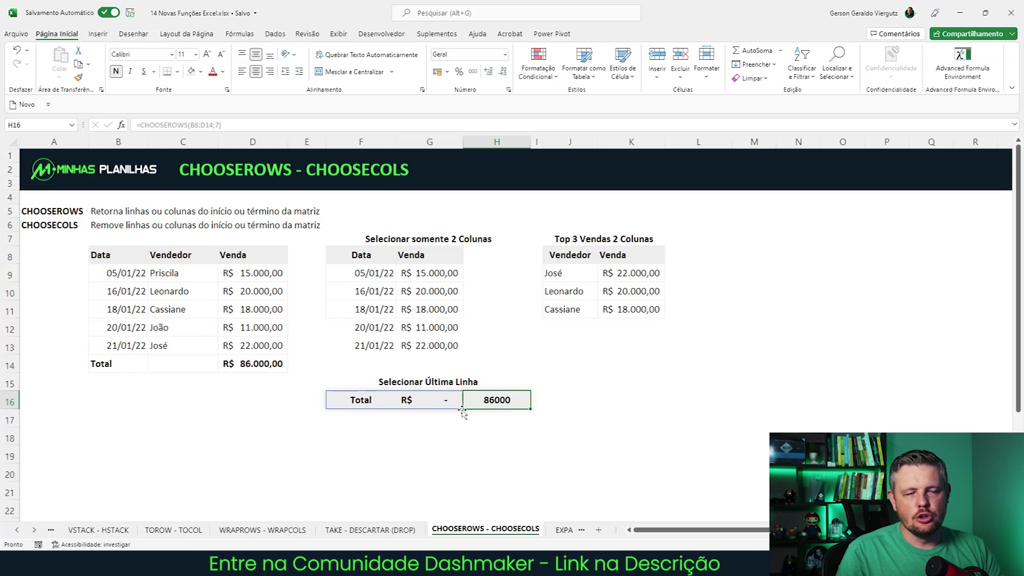
pyautogui.click(374, 395)
pyautogui.press('F2')
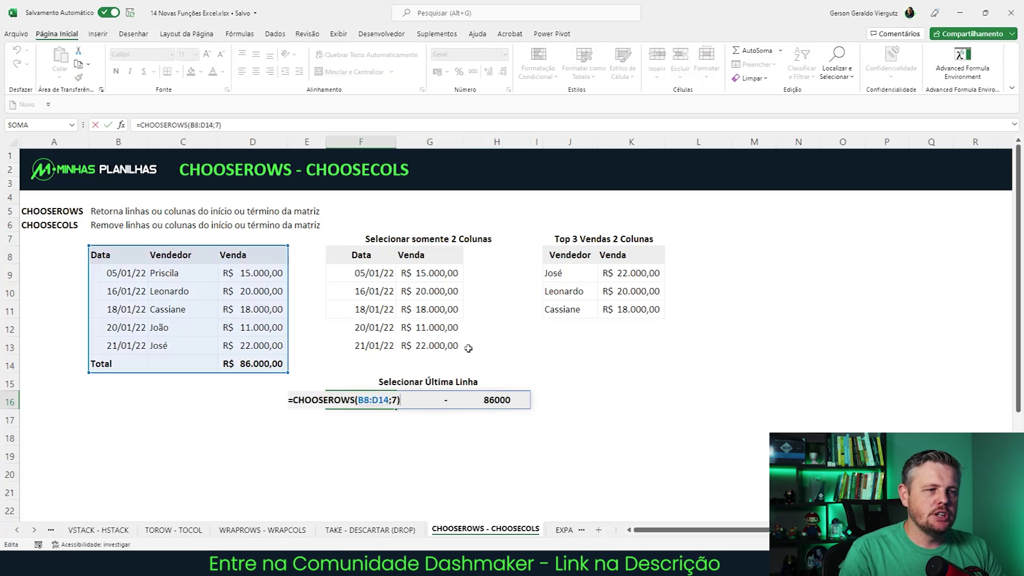
pyautogui.press('Right')
pyautogui.write('choo')
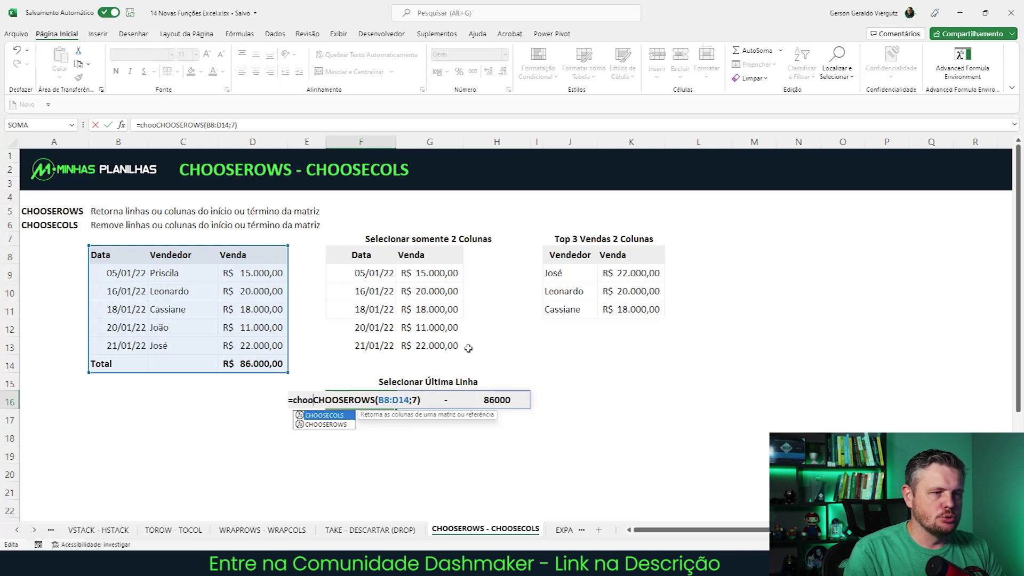
pyautogui.press('Tab')
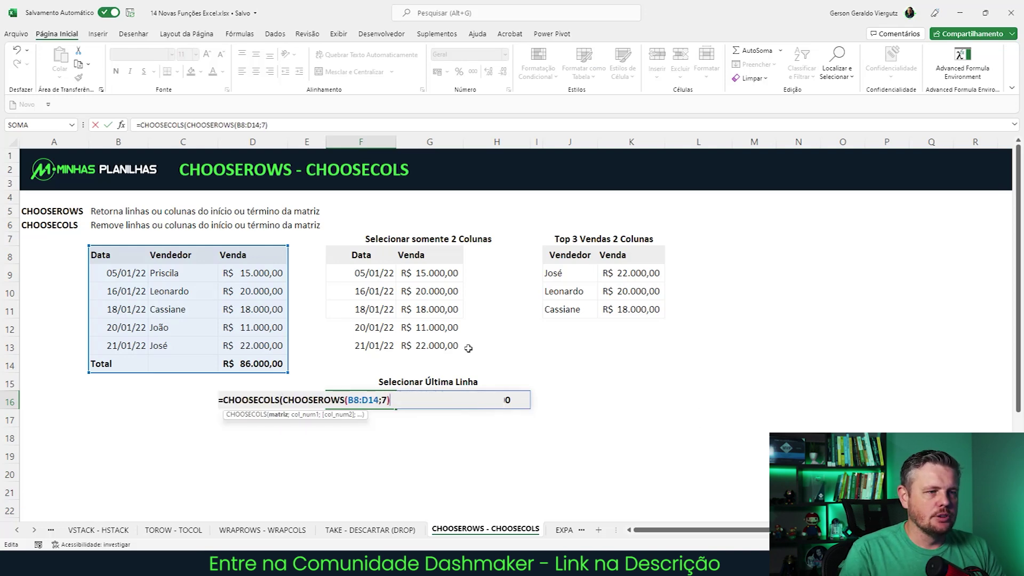
pyautogui.write(';1;3)')
pyautogui.press('Tab')
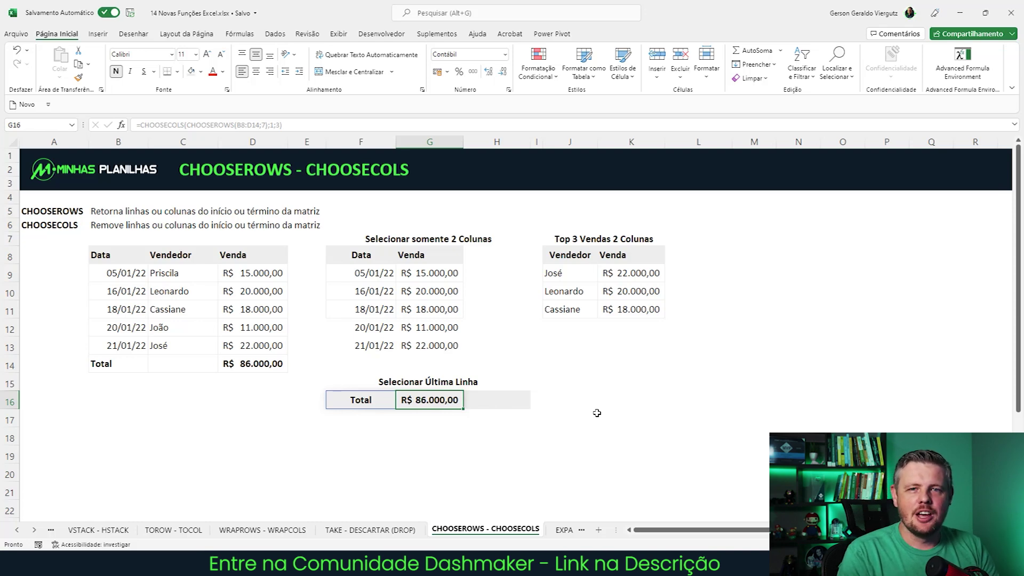
# On the EXPANDIR - (EXPAND) sheet, start an EXPANDIR formula in F7 with the sales table B7:D12 as its array
pyautogui.hotkey('ctrl', 'pagedown')
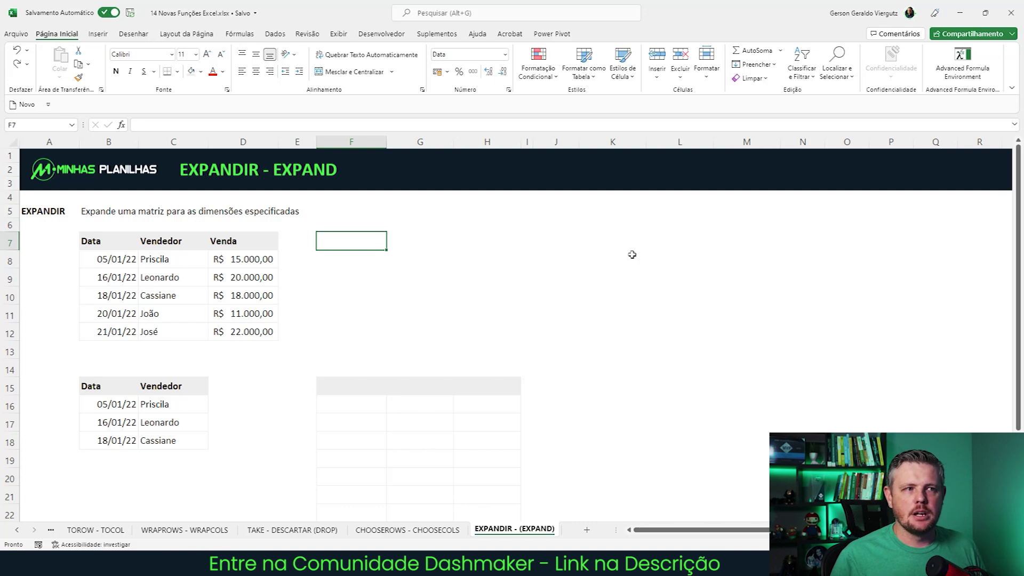
pyautogui.write('=expa')
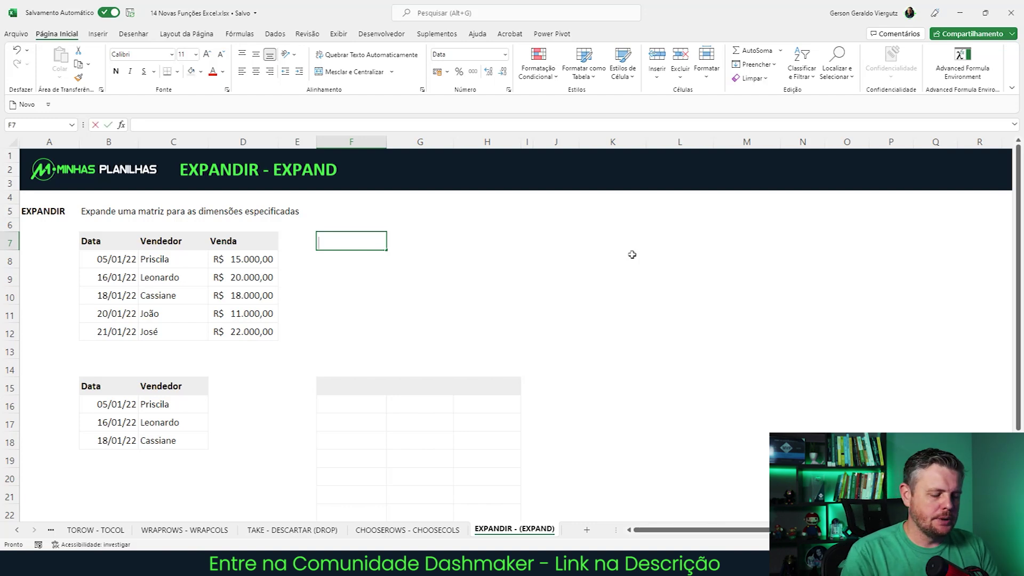
pyautogui.press('Tab')
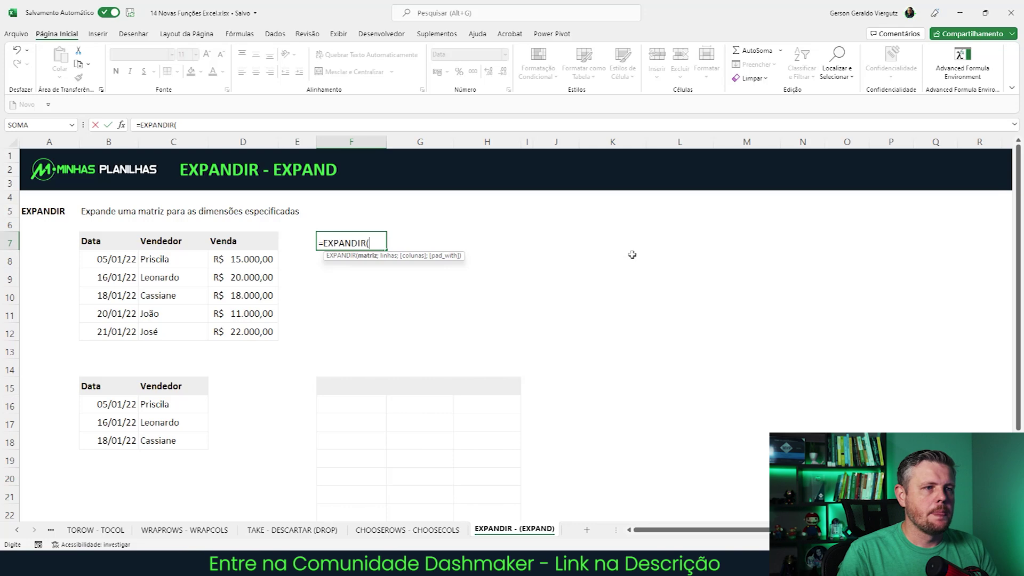
pyautogui.press('Left')
pyautogui.press('Left')
pyautogui.press('Left')
pyautogui.press('Left')
pyautogui.hotkey('shift', 'Right')
pyautogui.hotkey('shift', 'Right')
pyautogui.hotkey('shift', 'Down')
pyautogui.hotkey('shift', 'Down')
pyautogui.hotkey('shift', 'Down')
pyautogui.hotkey('shift', 'Down')
pyautogui.hotkey('shift', 'Down')
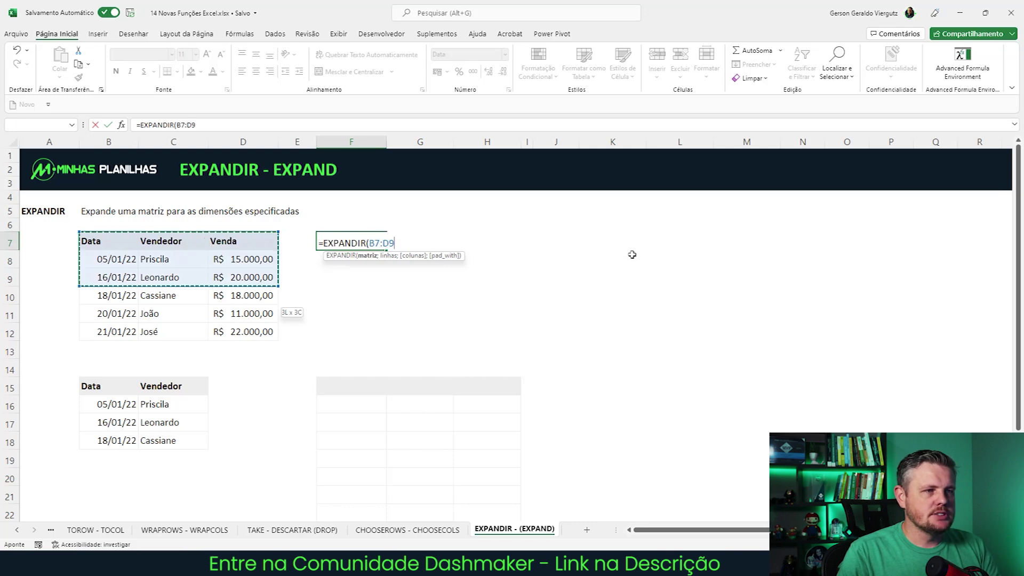
# Complete the F7 formula as =EXPANDIR(B7:D12;;4), leaving the rows argument empty and expanding to four columns
pyautogui.write(';')
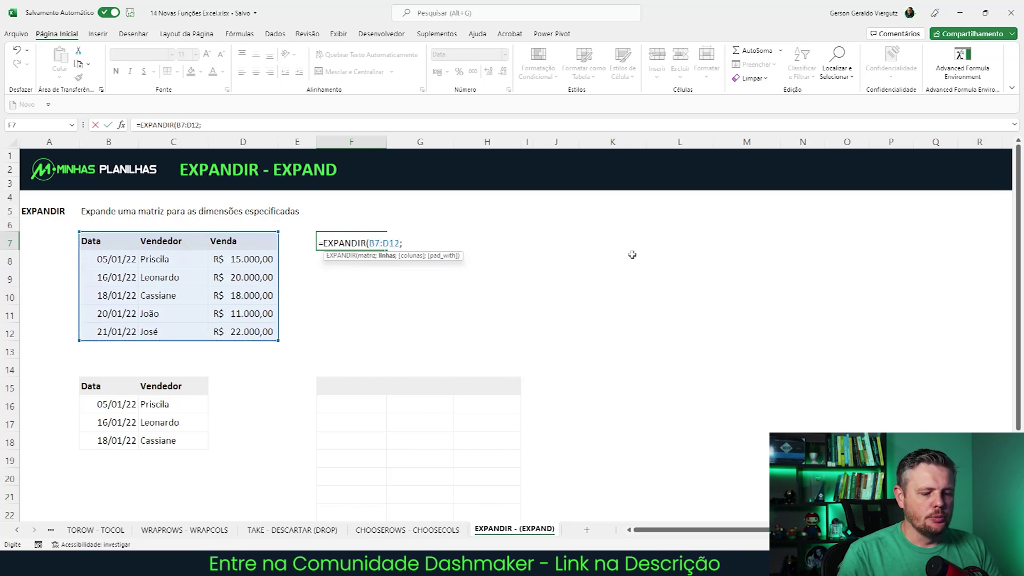
pyautogui.write(';')
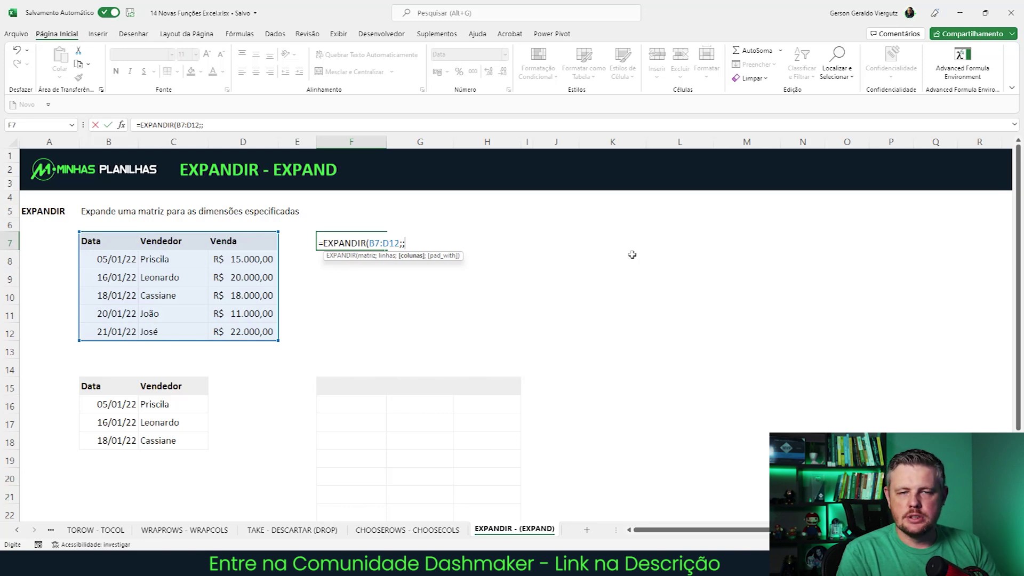
pyautogui.write('4')
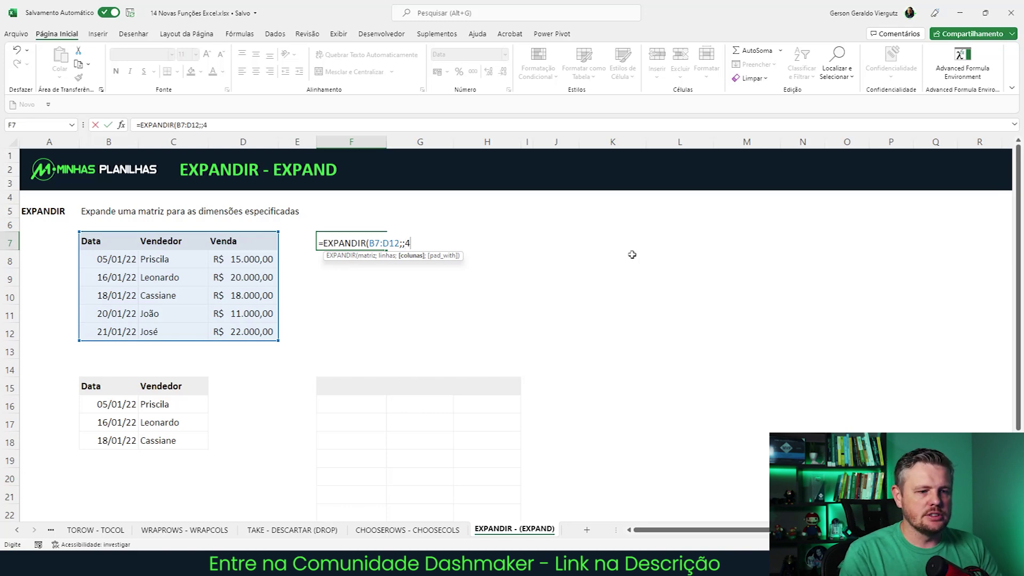
pyautogui.write(')')
pyautogui.press('Return')
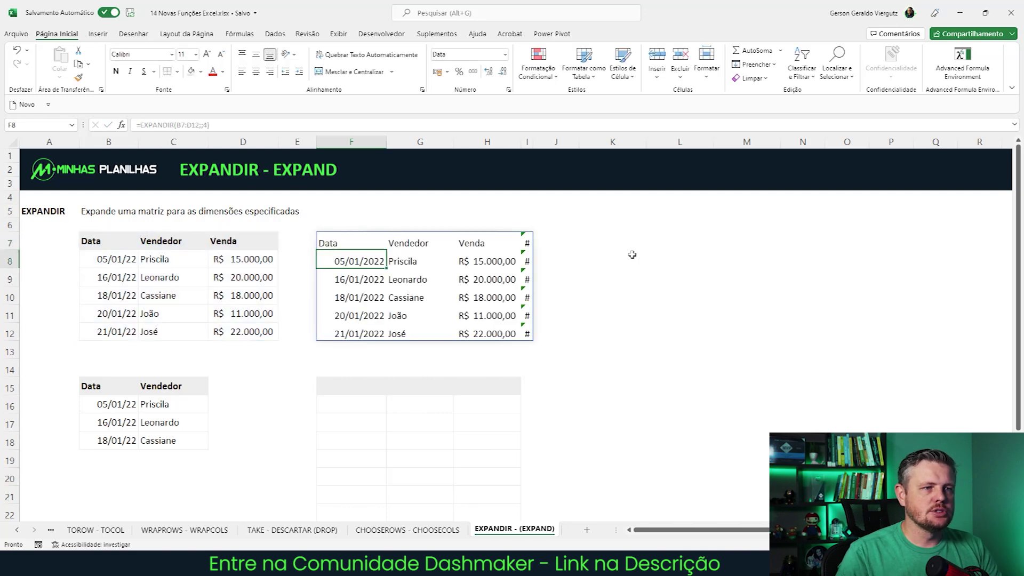
# Widen column I to fit the contents of the expanded array's fourth column
pyautogui.doubleClick(534, 142)
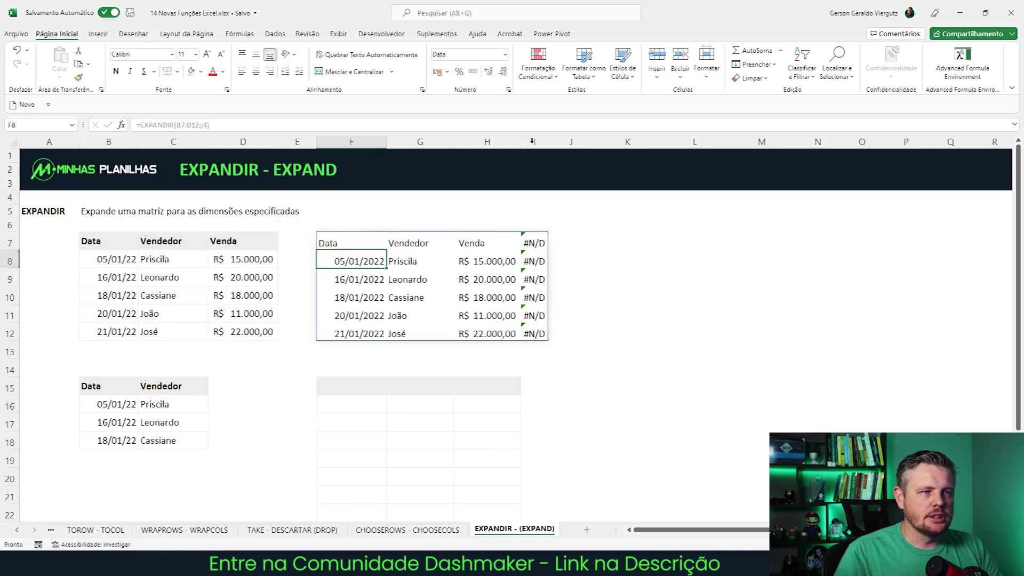
pyautogui.moveTo(548, 142); pyautogui.dragTo(560, 141)
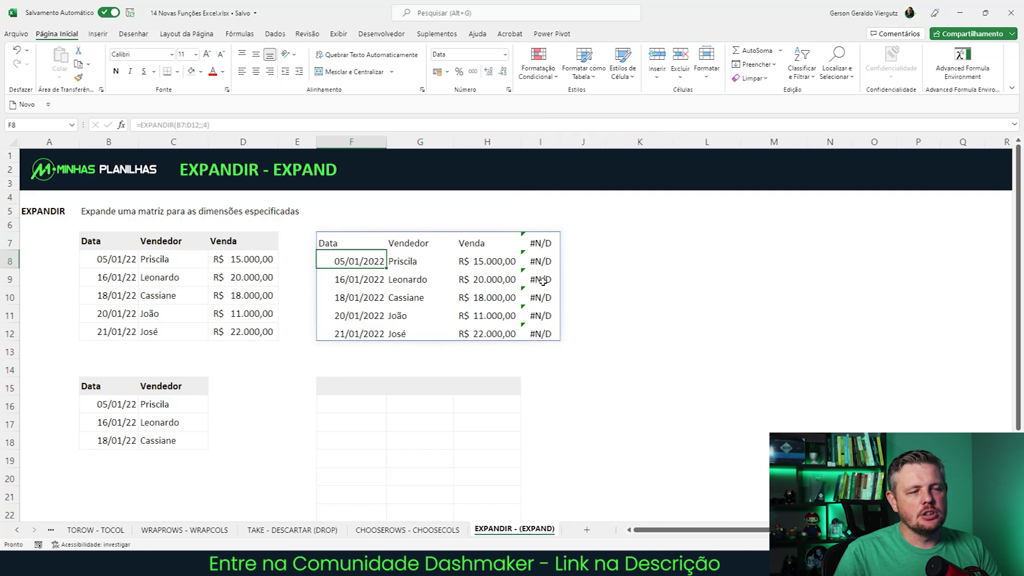
pyautogui.click(542, 281)
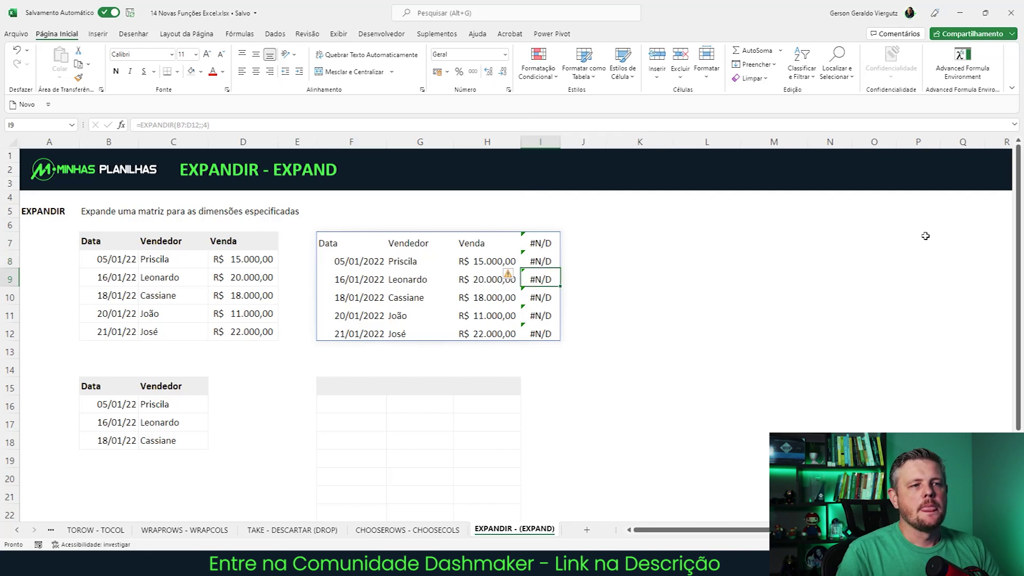
# Add "0" as the pad_with argument in F7, making the formula =EXPANDIR(B7:D12;;4;"0")
pyautogui.press('Left')
pyautogui.press('Left')
pyautogui.press('Left')
pyautogui.press('Up')
pyautogui.press('Up')
pyautogui.press('F2')
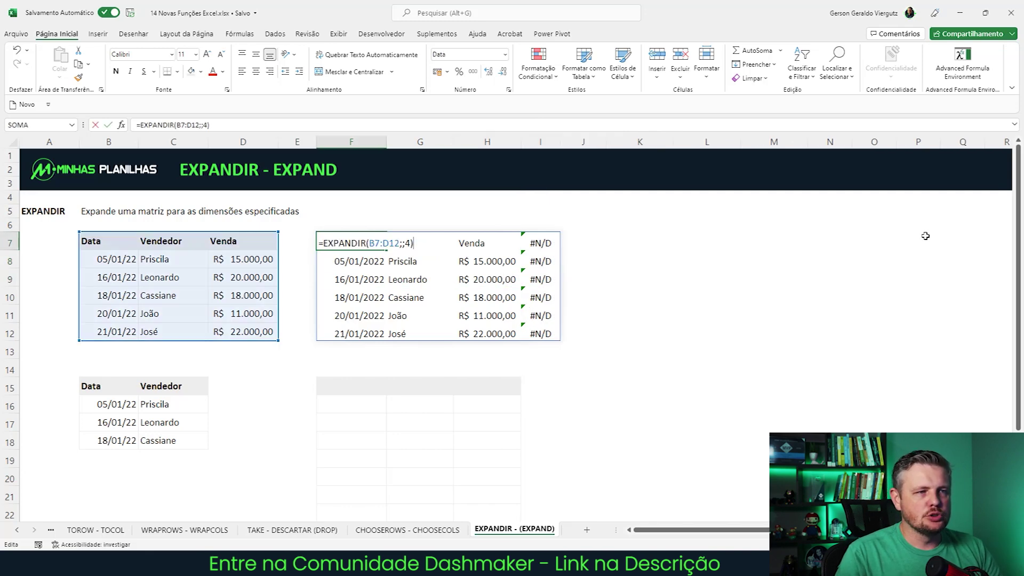
pyautogui.write(';')
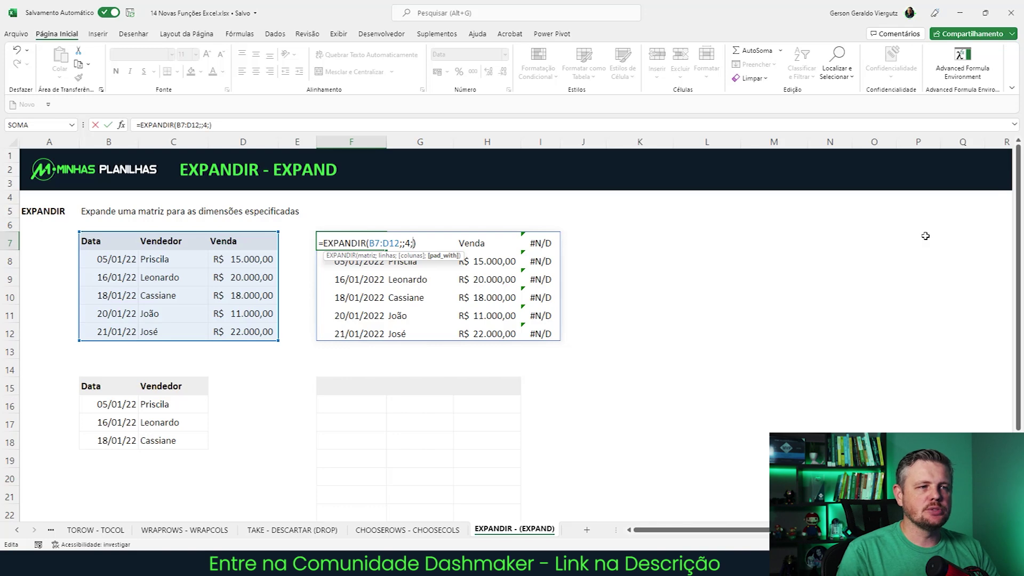
pyautogui.write('"0"')
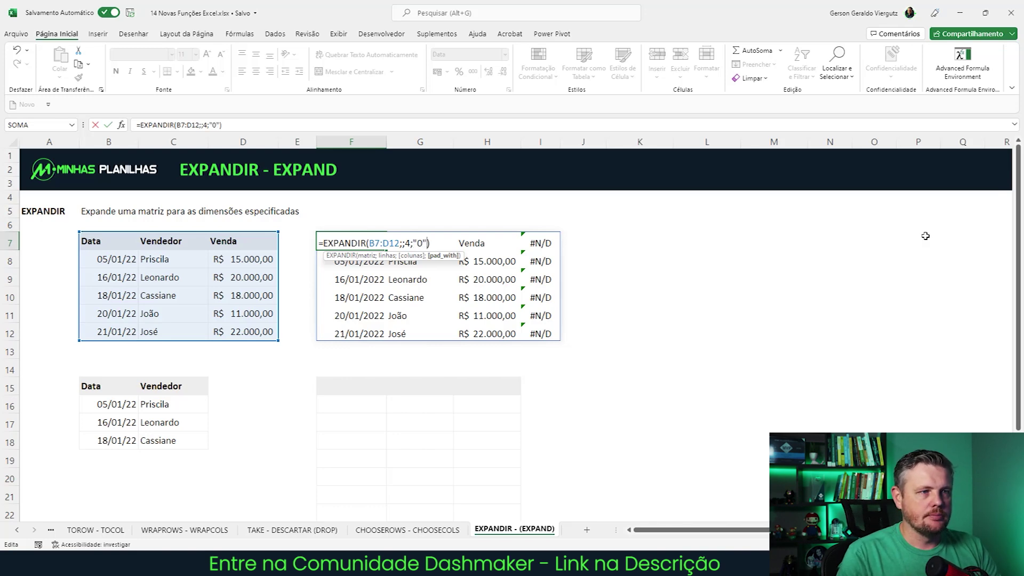
pyautogui.press('Return')
# Examine the padded fourth column of the expanded array, cell by cell
pyautogui.press('Right')
pyautogui.press('Right')
pyautogui.press('Right')
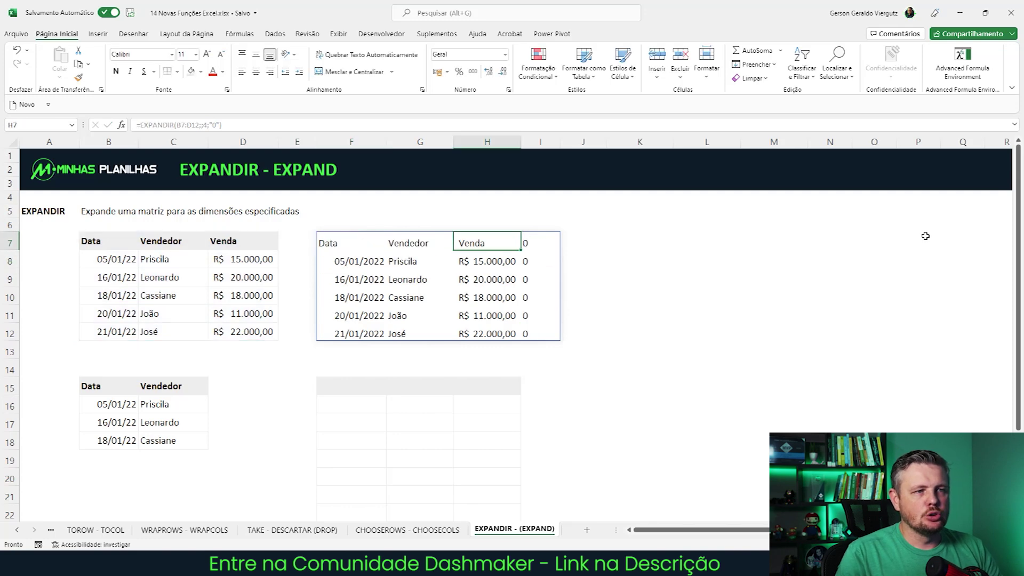
pyautogui.press('Down')
pyautogui.press('Down')
pyautogui.press('Down')
pyautogui.press('Down')
pyautogui.press('Down')
pyautogui.press('Up')
pyautogui.press('Up')
pyautogui.press('Up')
pyautogui.press('Up')
pyautogui.press('Up')
pyautogui.press('Up')
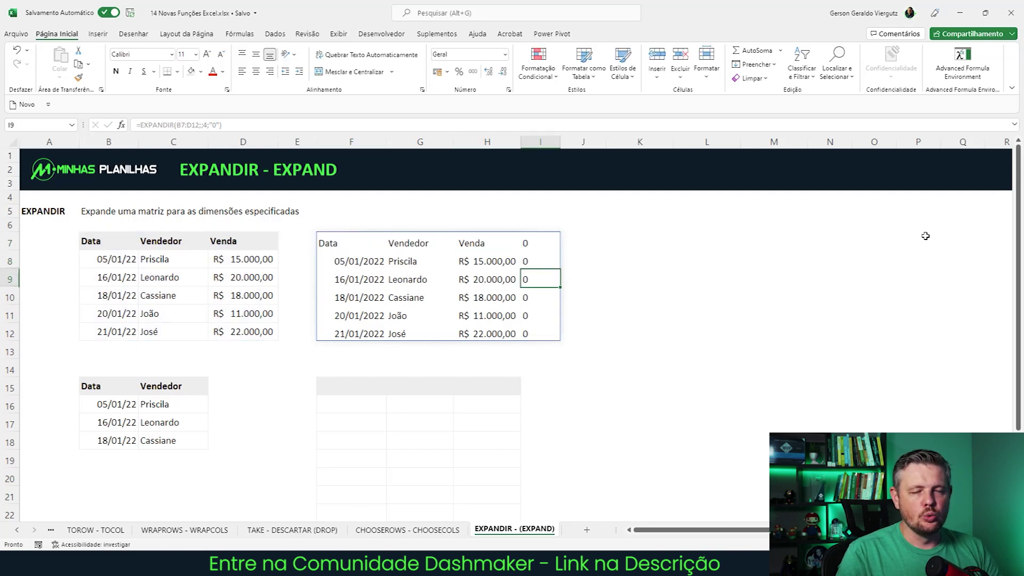
pyautogui.press('Down')
pyautogui.press('Down')
pyautogui.press('Down')
pyautogui.press('Down')
pyautogui.press('Down')
pyautogui.press('Down')
pyautogui.press('Down')
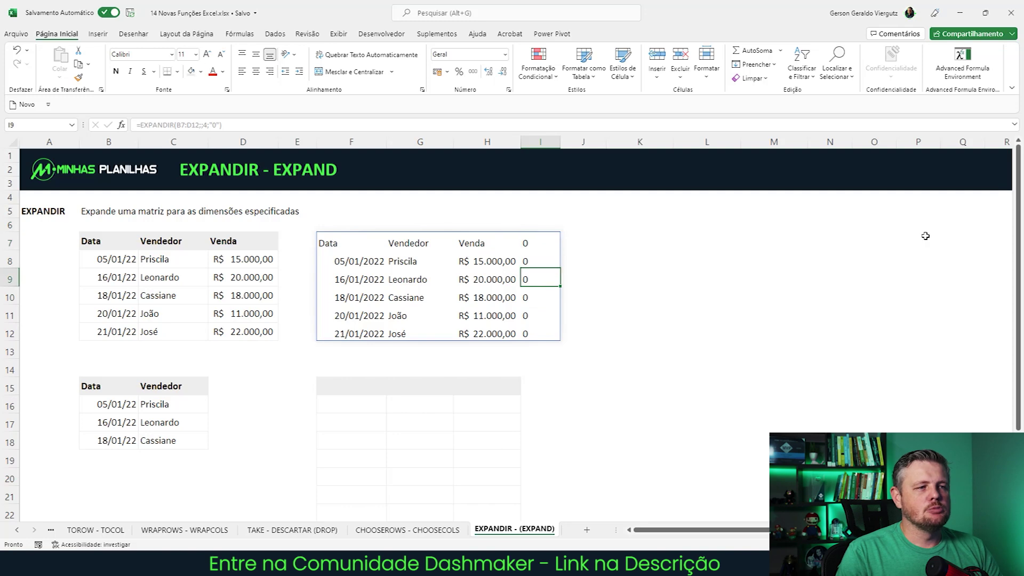
pyautogui.press('Left')
pyautogui.press('Left')
pyautogui.press('Down')
pyautogui.press('Down')
pyautogui.press('Left')
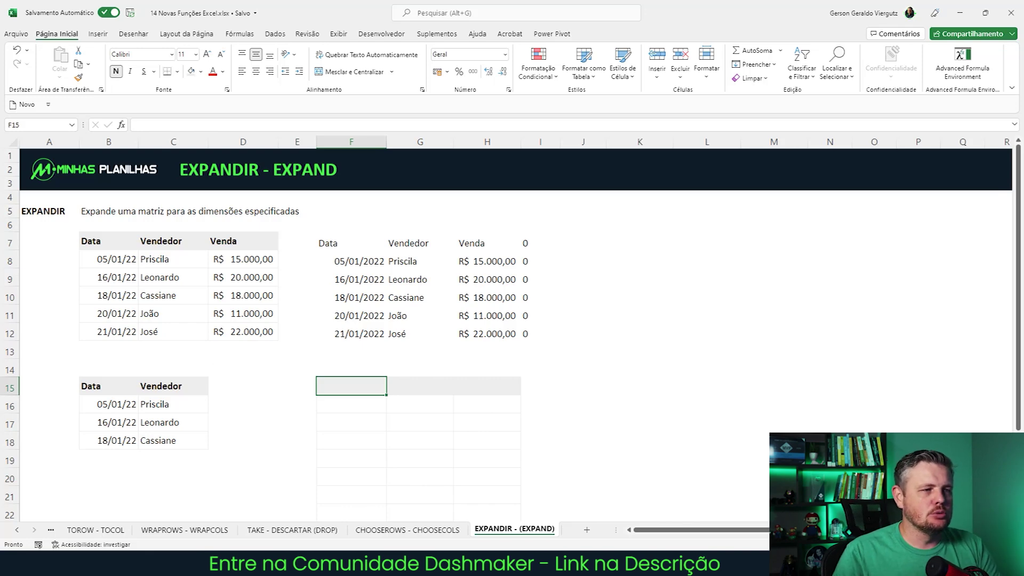
# Compare the two-column table in B15:C18 with the missing Venda column area in D15:D18
pyautogui.moveTo(91, 384); pyautogui.dragTo(165, 437)
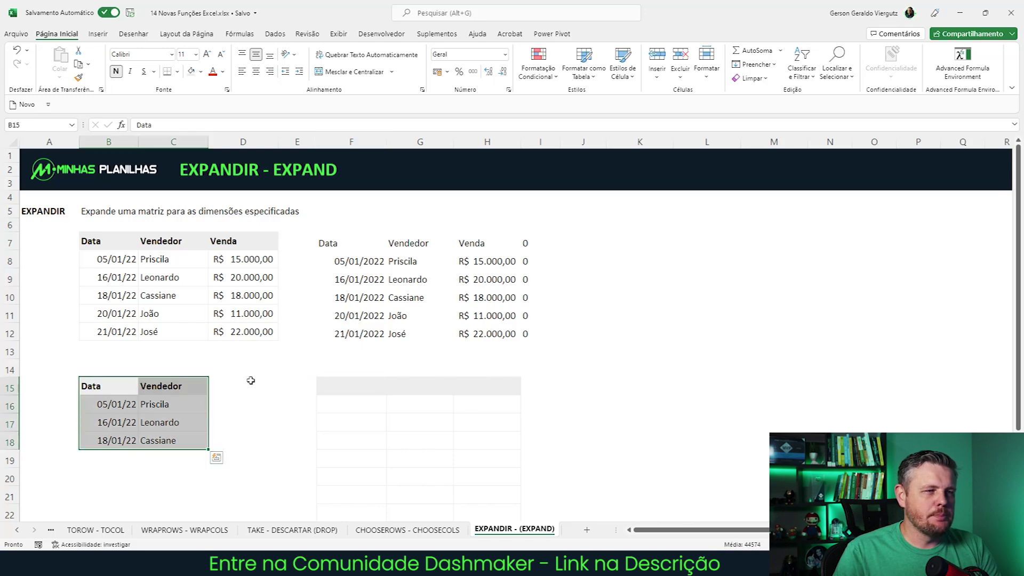
pyautogui.moveTo(242, 385); pyautogui.dragTo(240, 442)
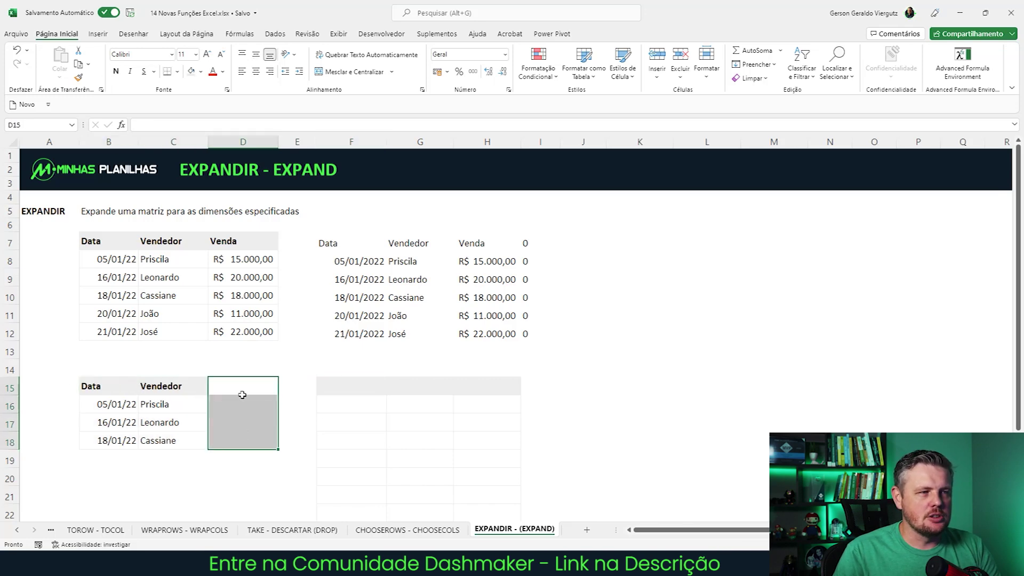
pyautogui.click(242, 259)
pyautogui.moveTo(111, 388); pyautogui.dragTo(161, 440)
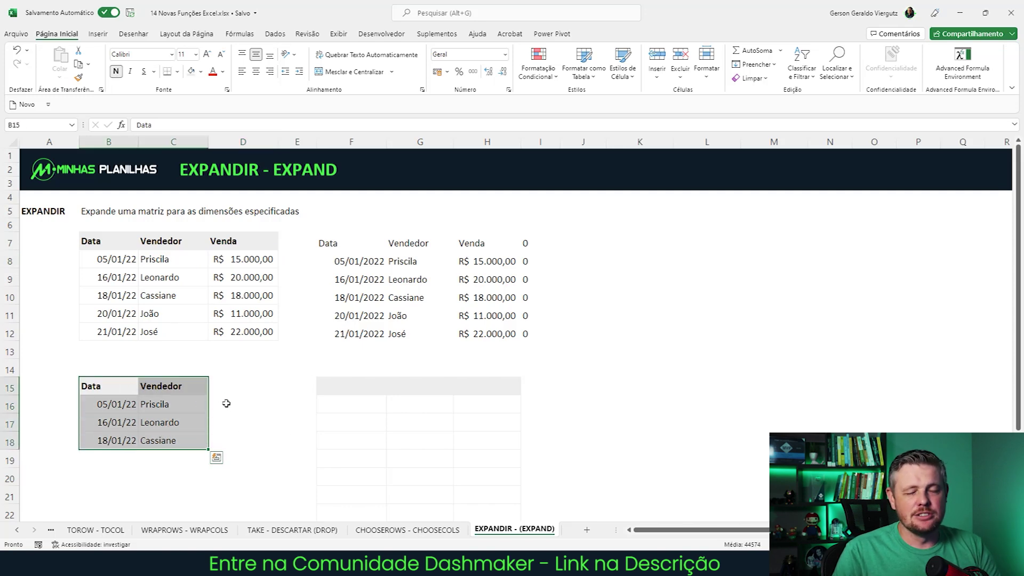
pyautogui.click(235, 390)
pyautogui.moveTo(236, 390); pyautogui.dragTo(231, 448)
pyautogui.click(231, 446)
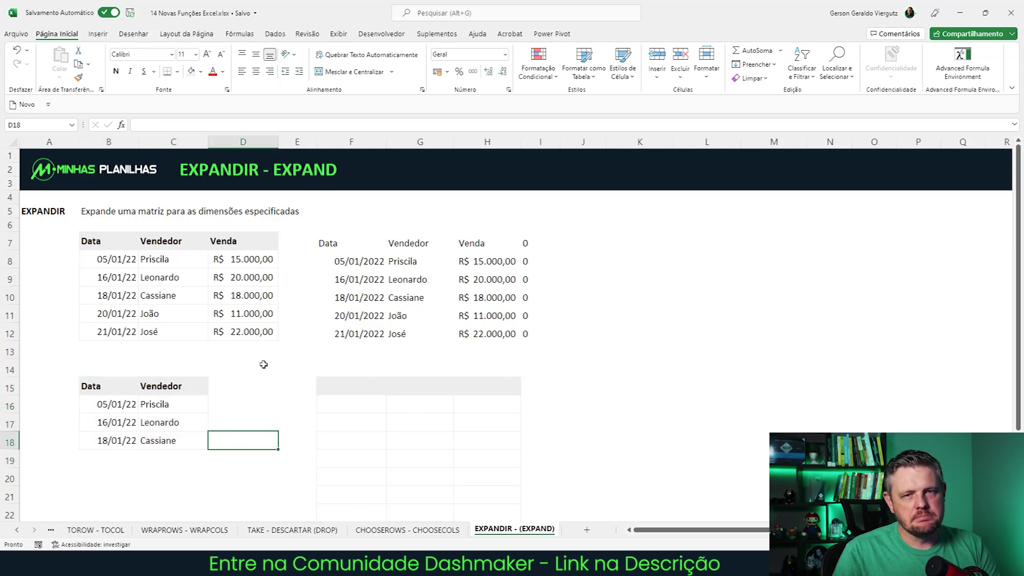
pyautogui.moveTo(118, 385); pyautogui.dragTo(192, 442)
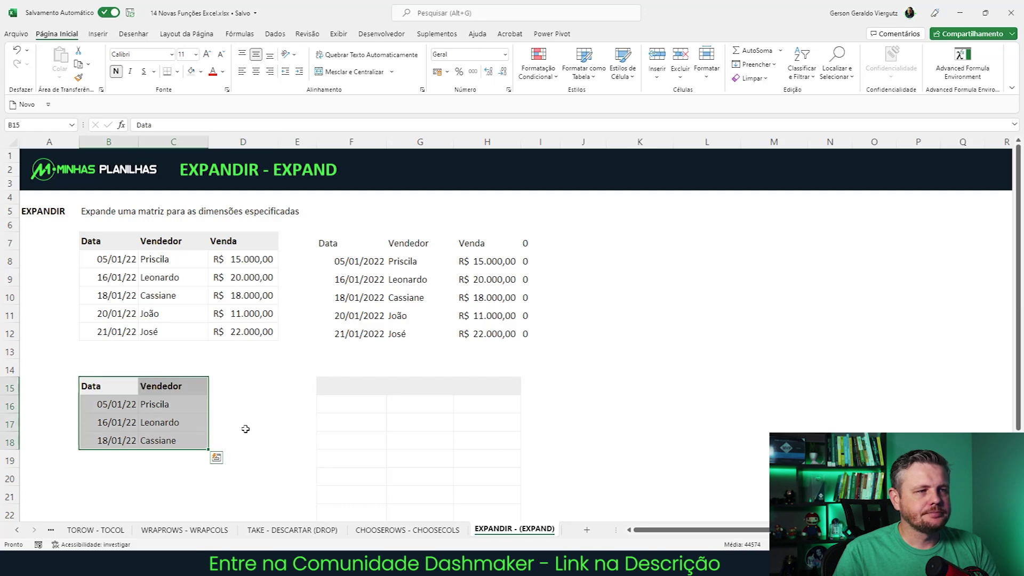
pyautogui.click(245, 429)
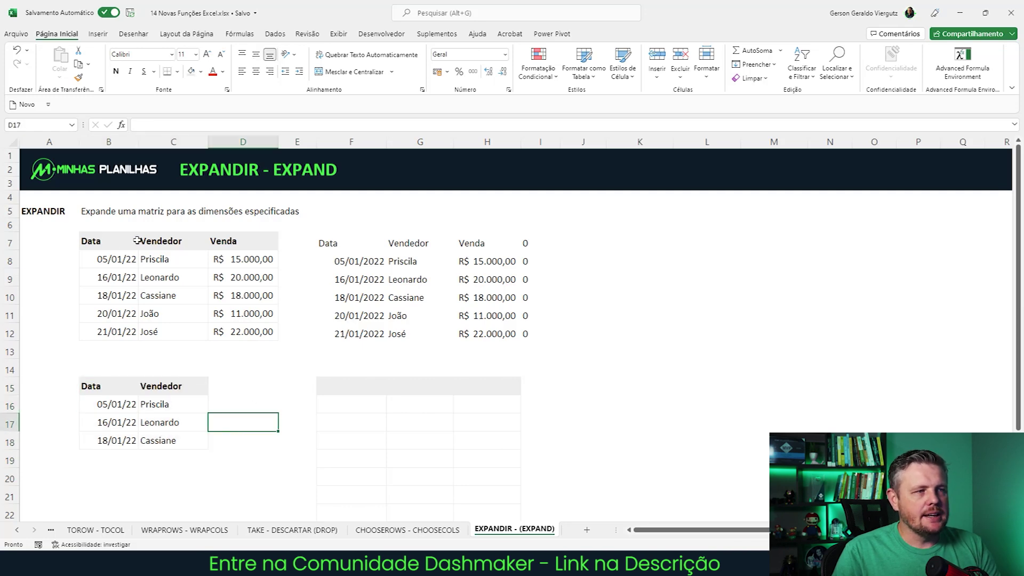
# Start a VSTACK formula in F15 with the sales table B7:D12 as its first array
pyautogui.click(339, 385)
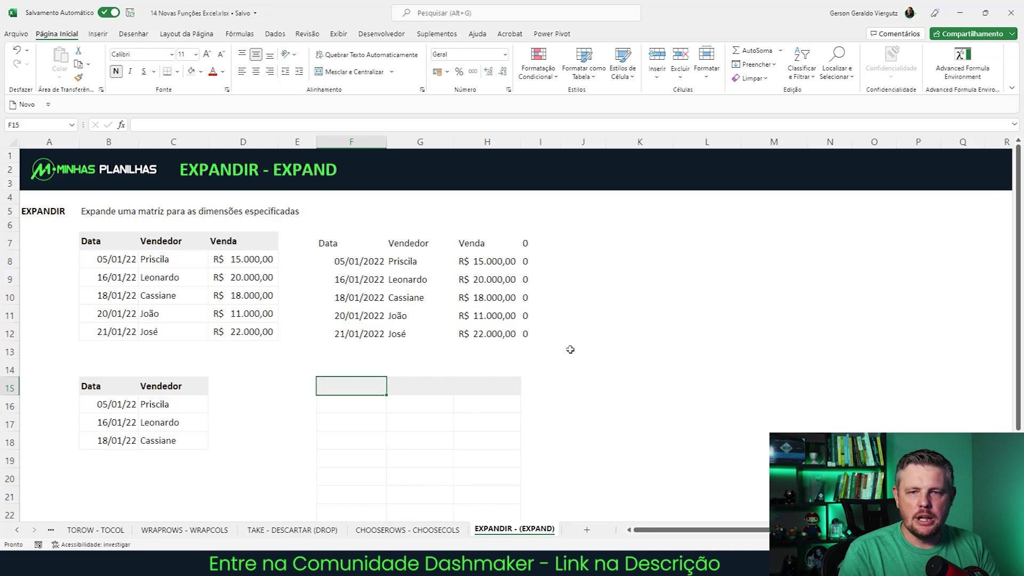
pyautogui.write('=vs')
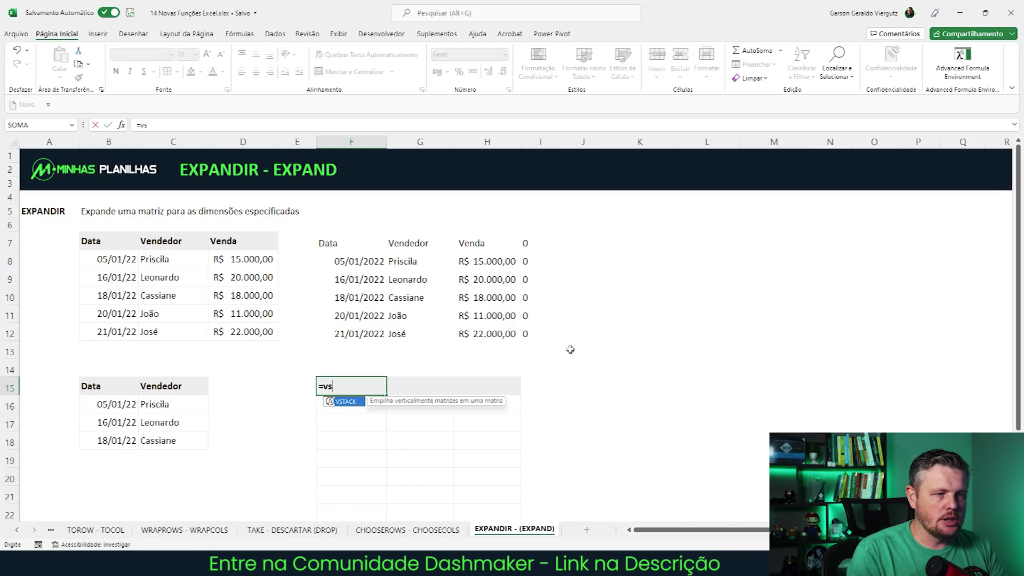
pyautogui.press('Tab')
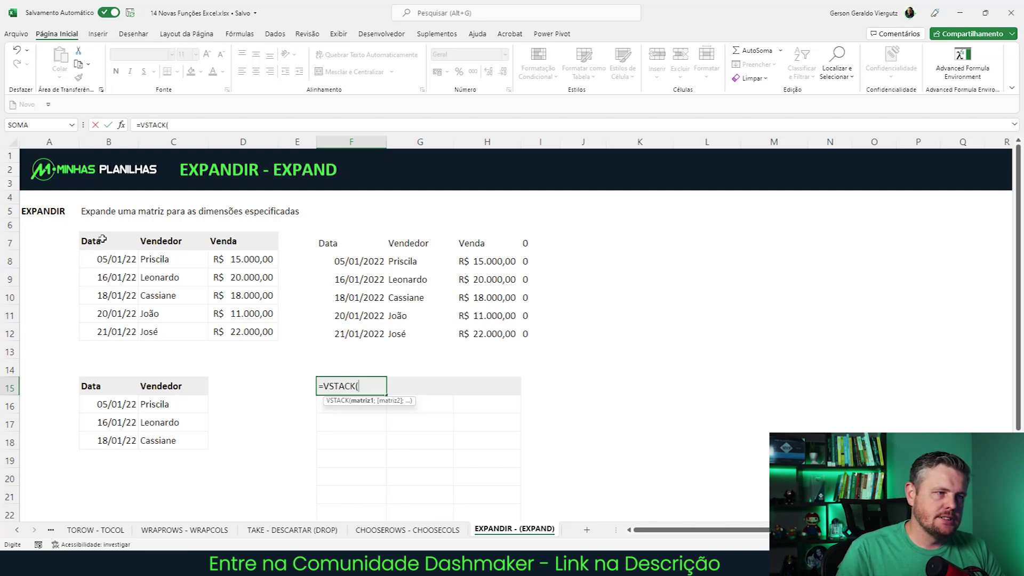
pyautogui.moveTo(103, 238); pyautogui.dragTo(244, 328)
pyautogui.write(';')
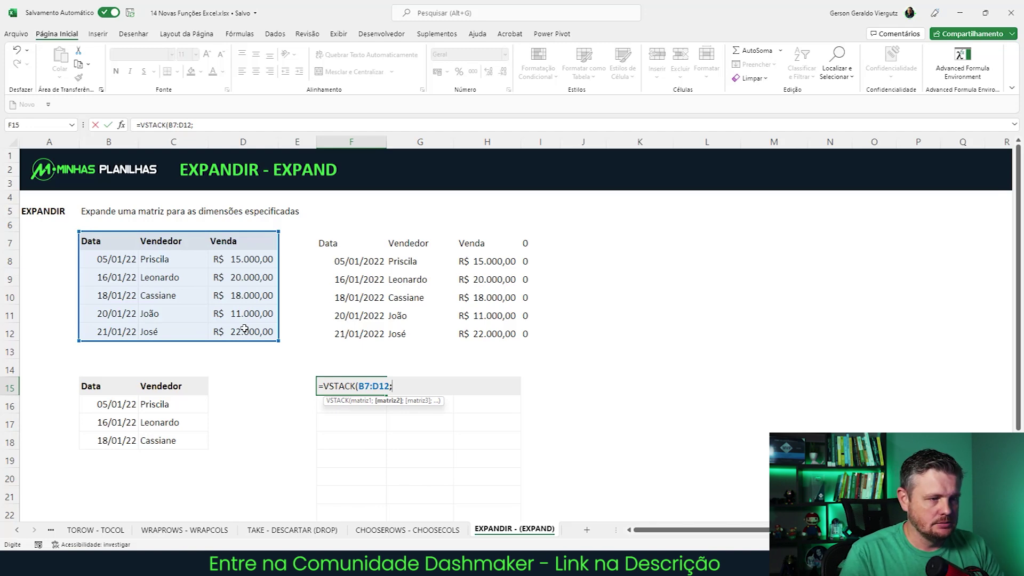
# Add DESCARTAR as the second VSTACK array in F15, with EXPANDIR(B15:C18;;3) nested inside as its array
pyautogui.write('escartar(')
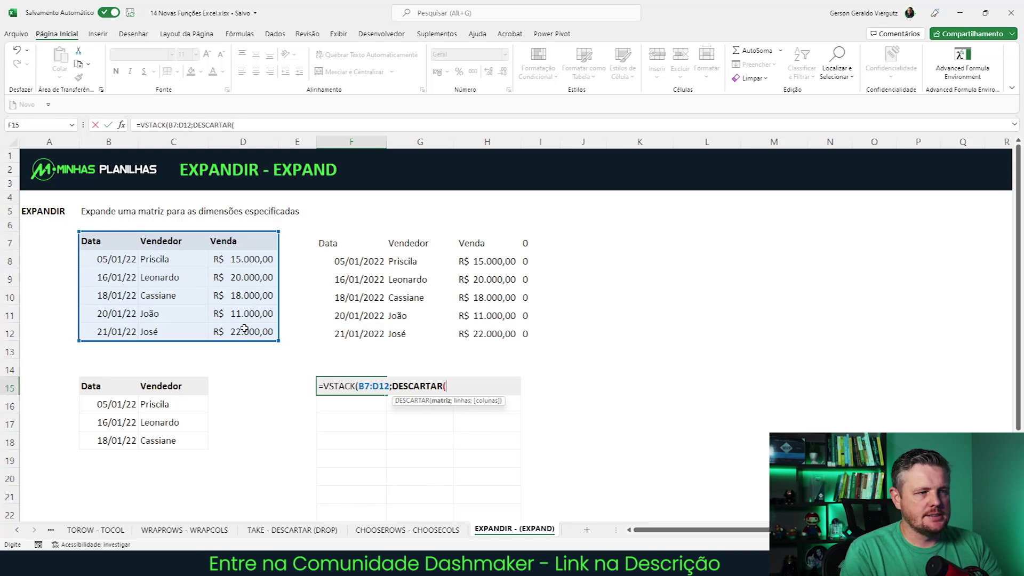
pyautogui.write('expa')
pyautogui.press('Tab')
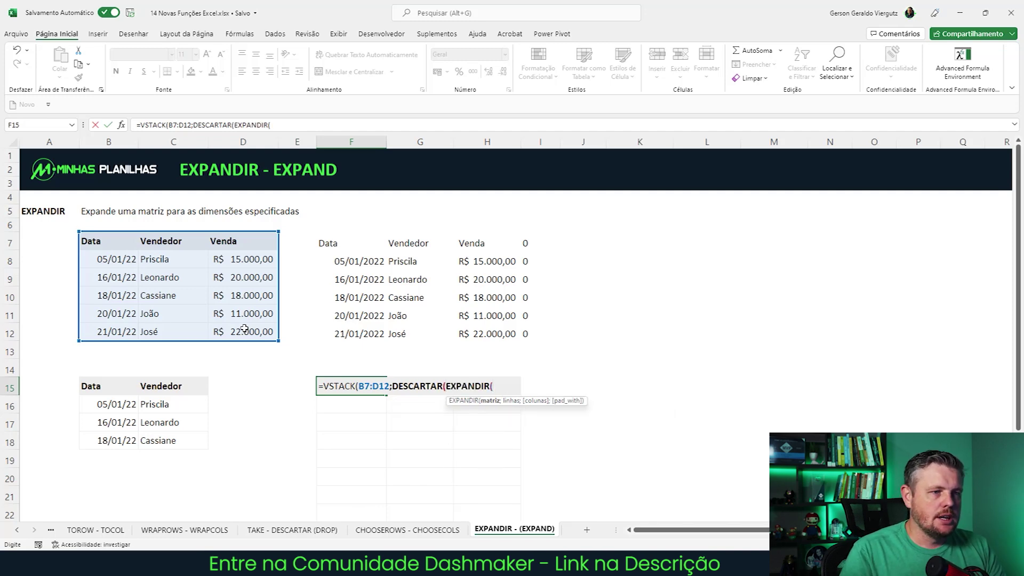
pyautogui.moveTo(111, 384); pyautogui.dragTo(164, 440)
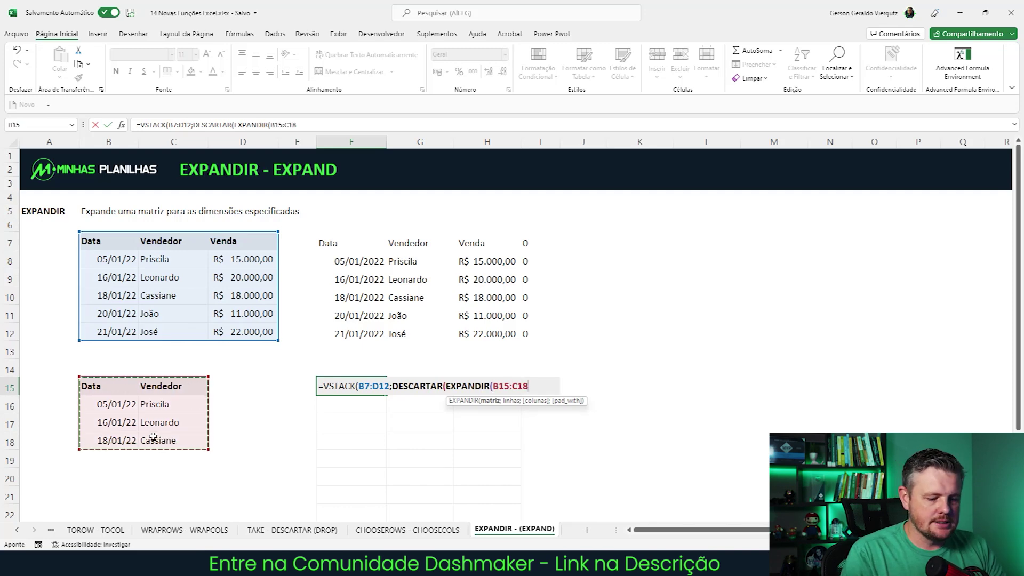
pyautogui.write(';;')
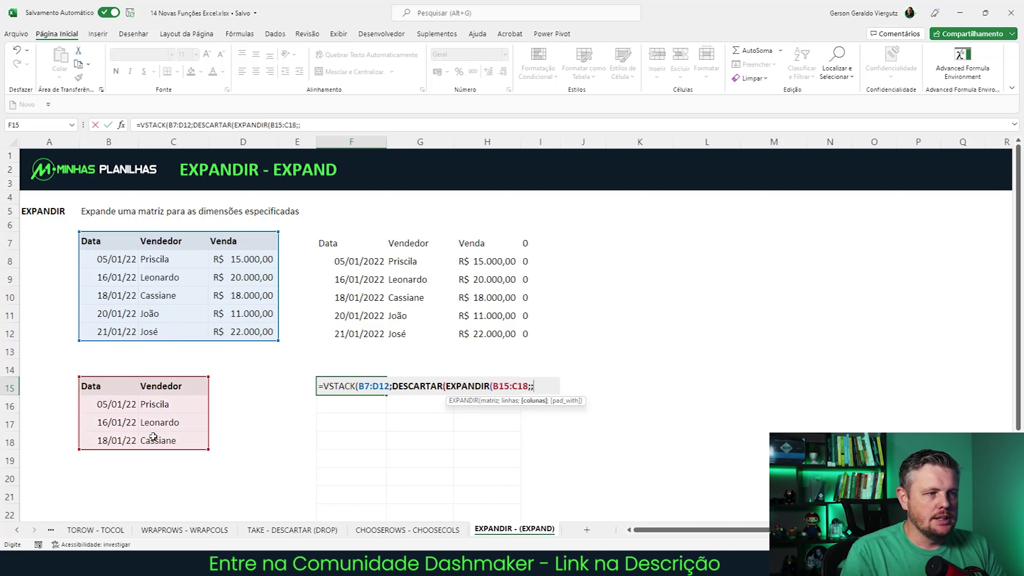
pyautogui.write('3')
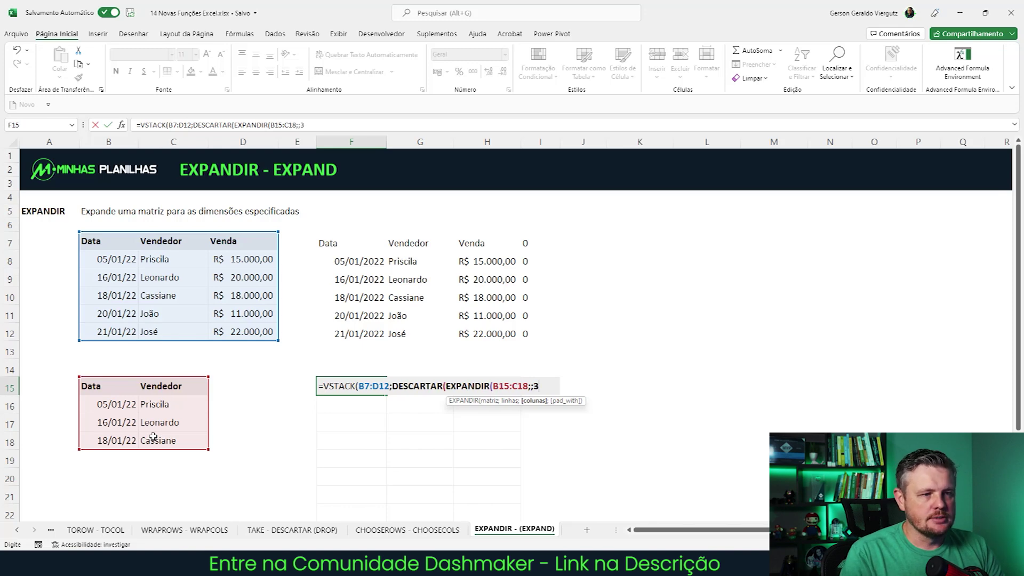
pyautogui.write(')')
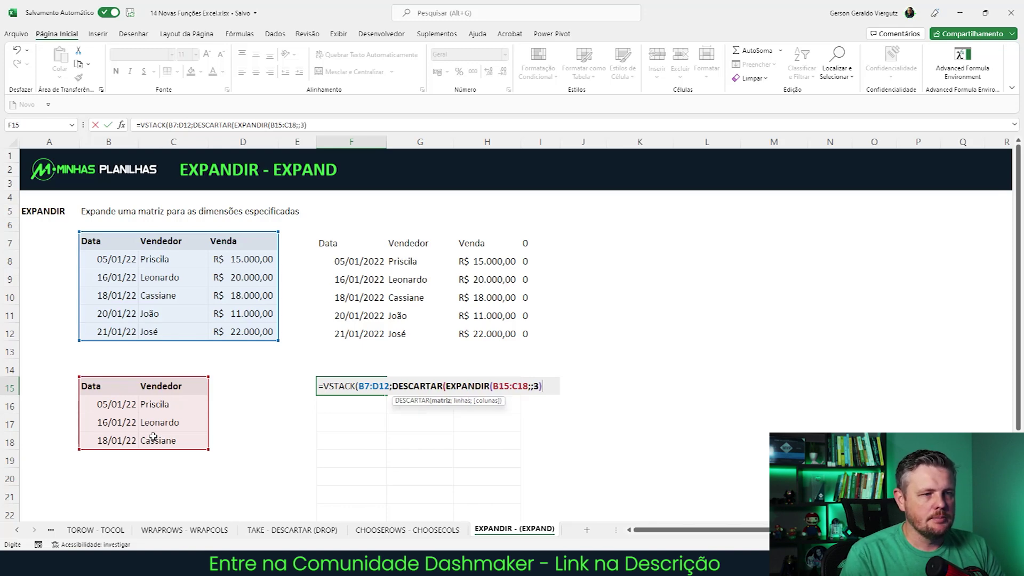
# Set DESCARTAR to drop 1 row and complete the F15 formula as =VSTACK(B7:D12;DESCARTAR(EXPANDIR(B15:C18;;3);1))
pyautogui.write(';')
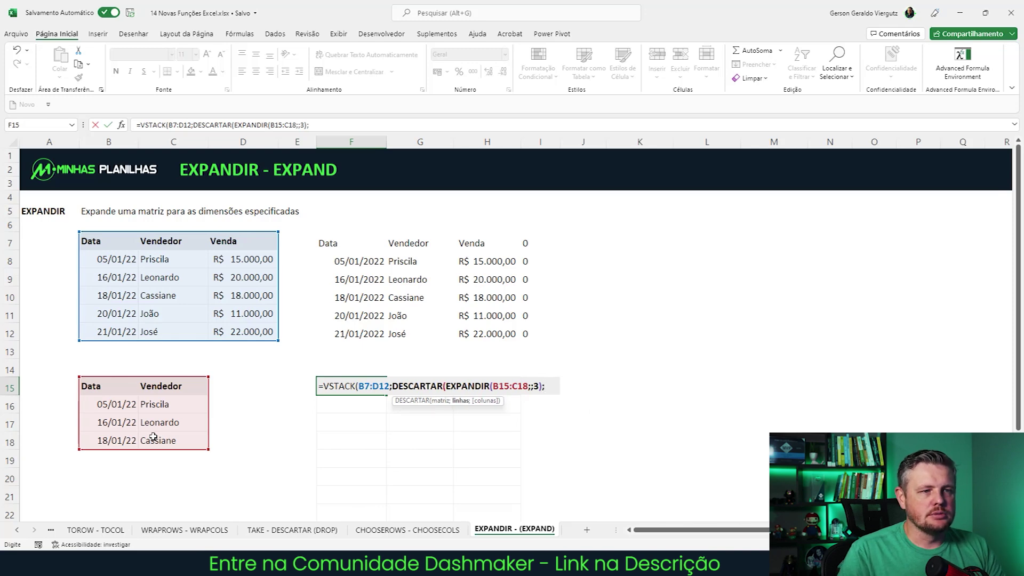
pyautogui.write('1')
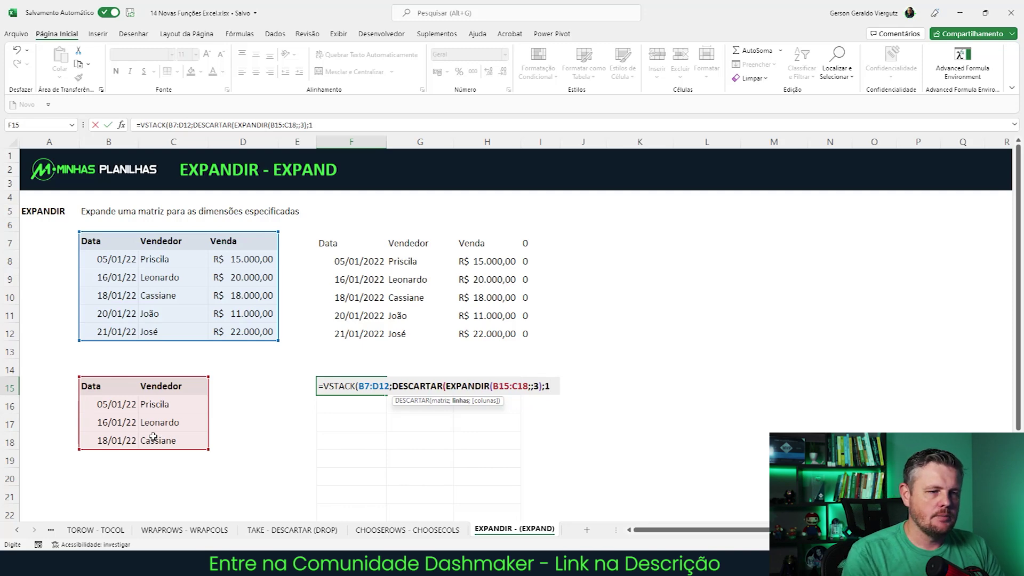
pyautogui.write(')')
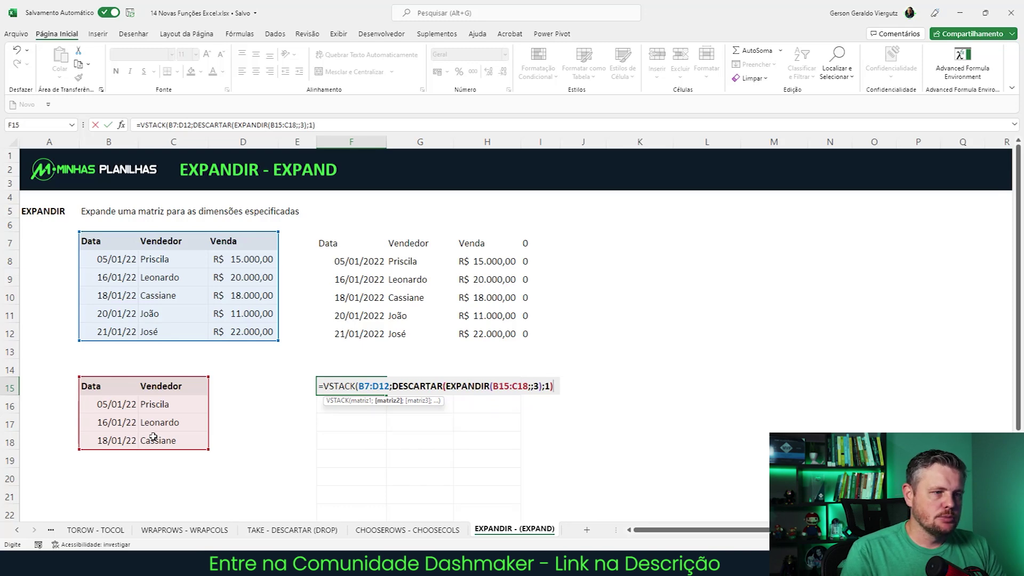
pyautogui.write(')')
pyautogui.press('Return')
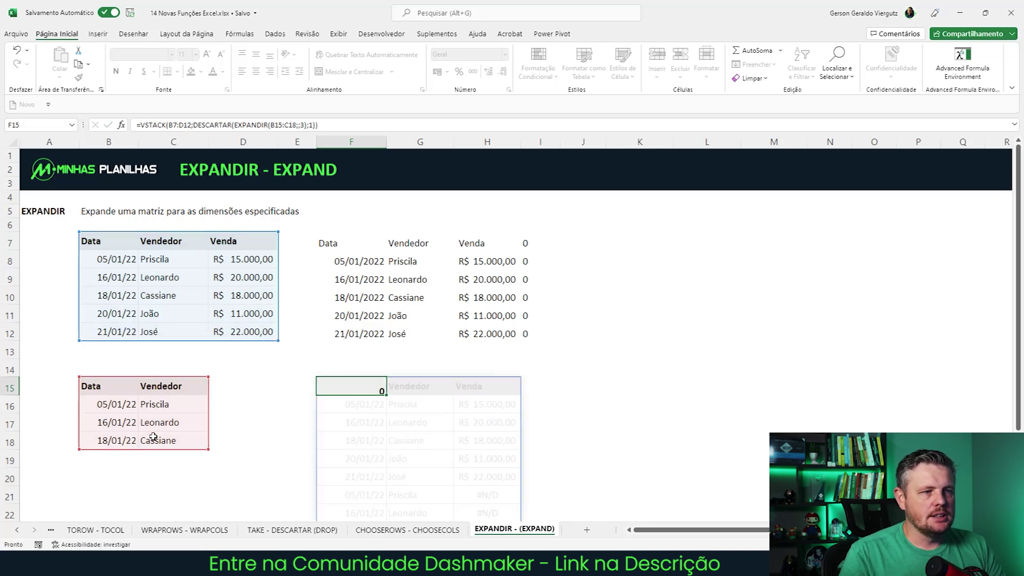
# Compare the stacked array starting in F15 with the source tables B7:D12 and B15:C18
pyautogui.scroll(-2, 403, 369)
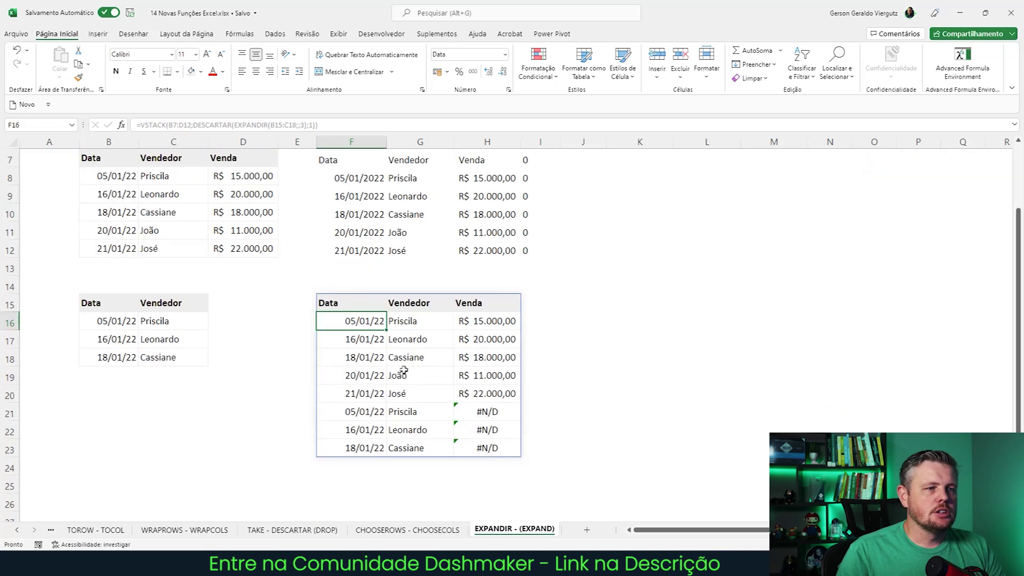
pyautogui.scroll(1, 292, 349)
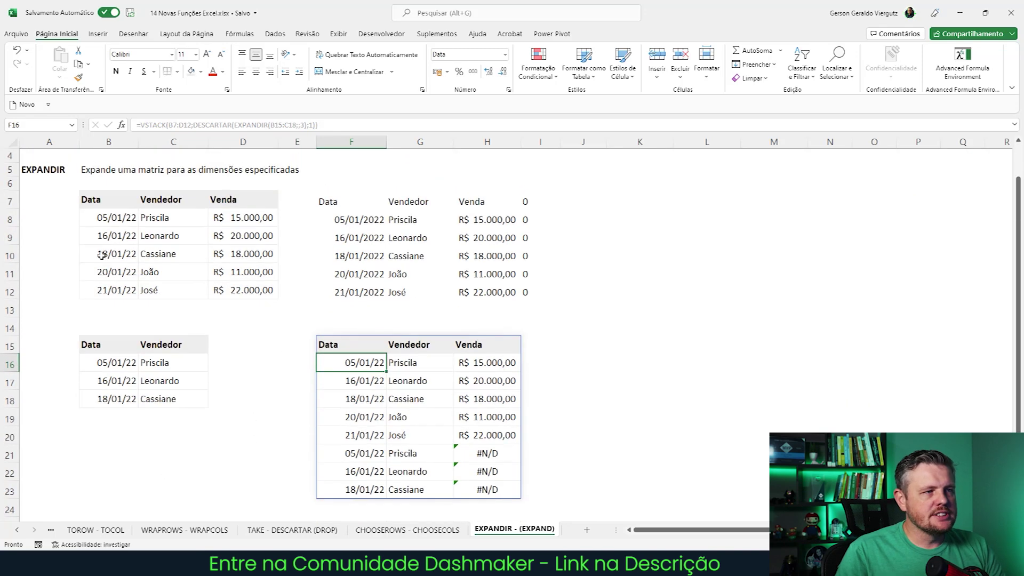
pyautogui.moveTo(101, 198); pyautogui.dragTo(227, 287)
pyautogui.moveTo(101, 342); pyautogui.dragTo(164, 396)
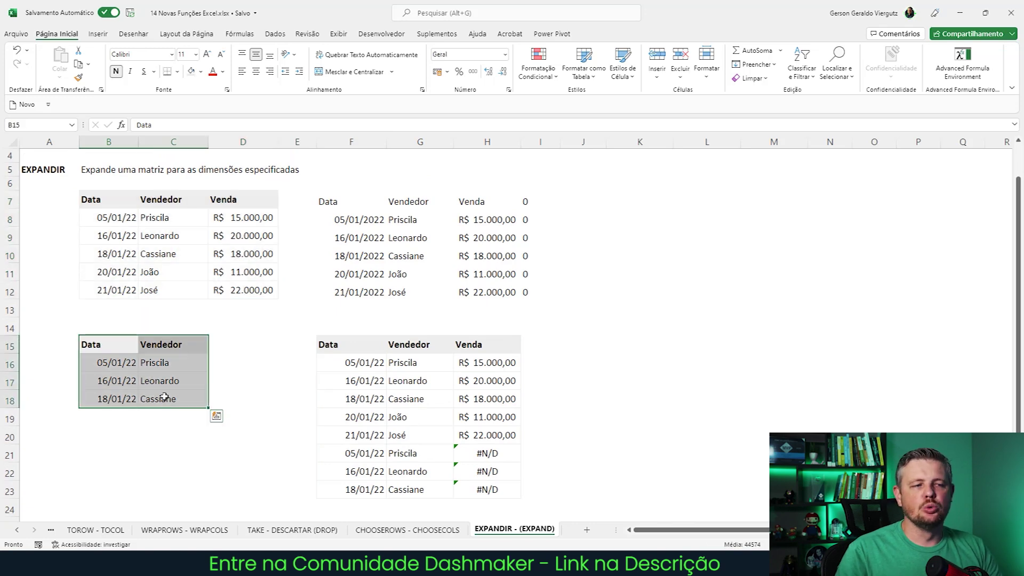
# Open the F15 formula for editing and review the arguments of VSTACK, DESCARTAR and EXPANDIR one after another
pyautogui.doubleClick(364, 348)
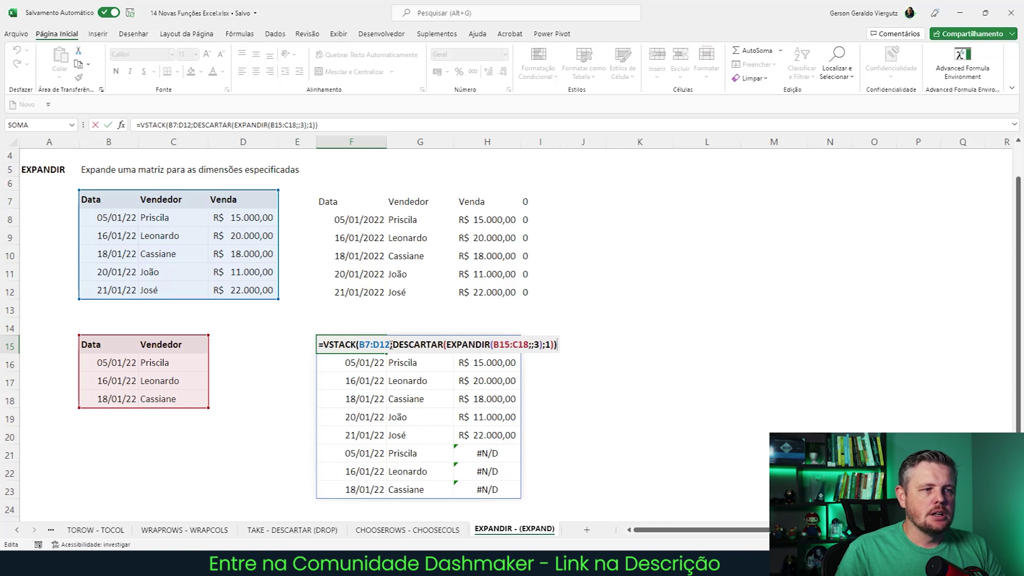
pyautogui.moveTo(391, 344); pyautogui.dragTo(358, 345)
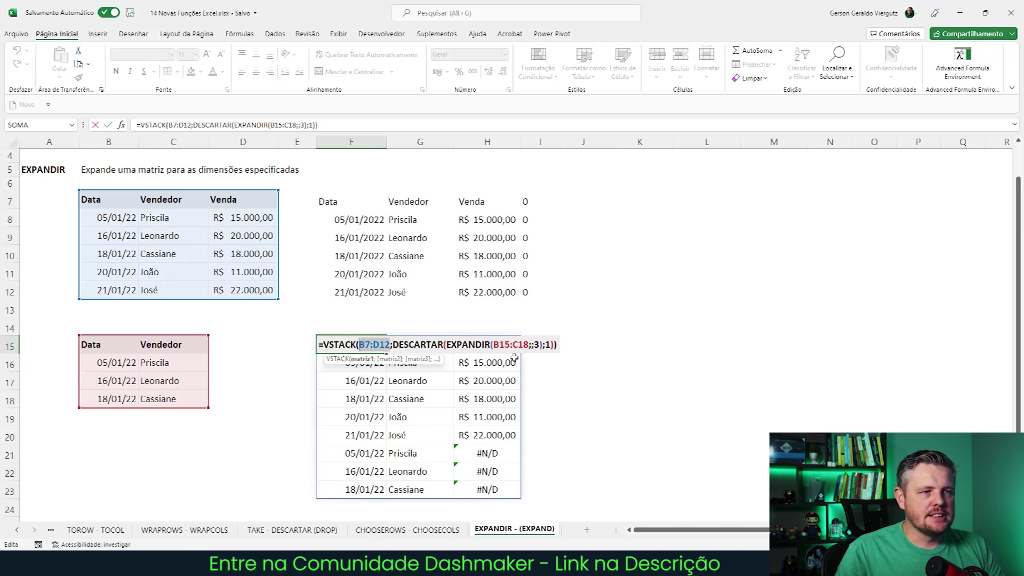
pyautogui.click(438, 346)
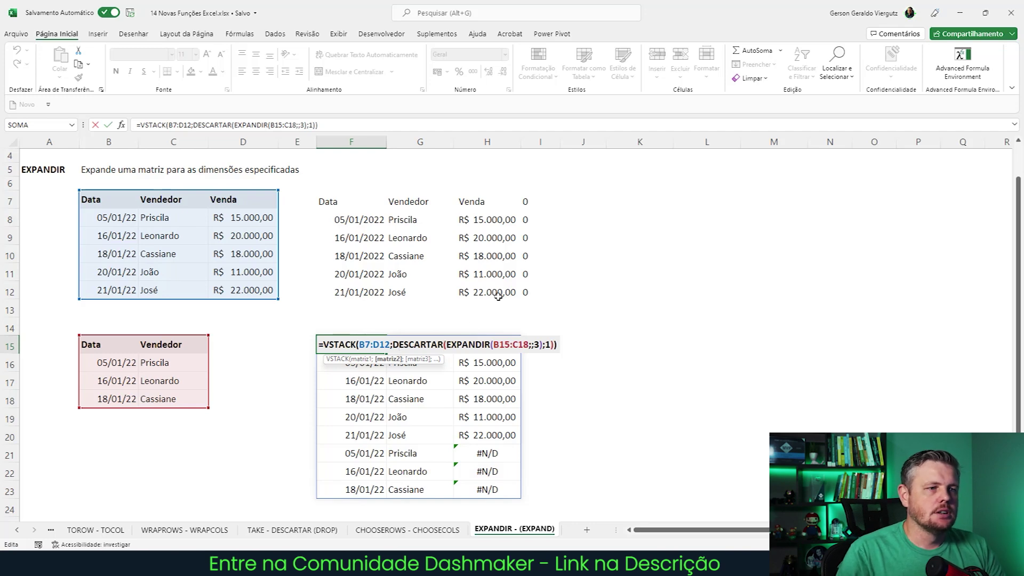
pyautogui.press('Right')
pyautogui.press('Right')
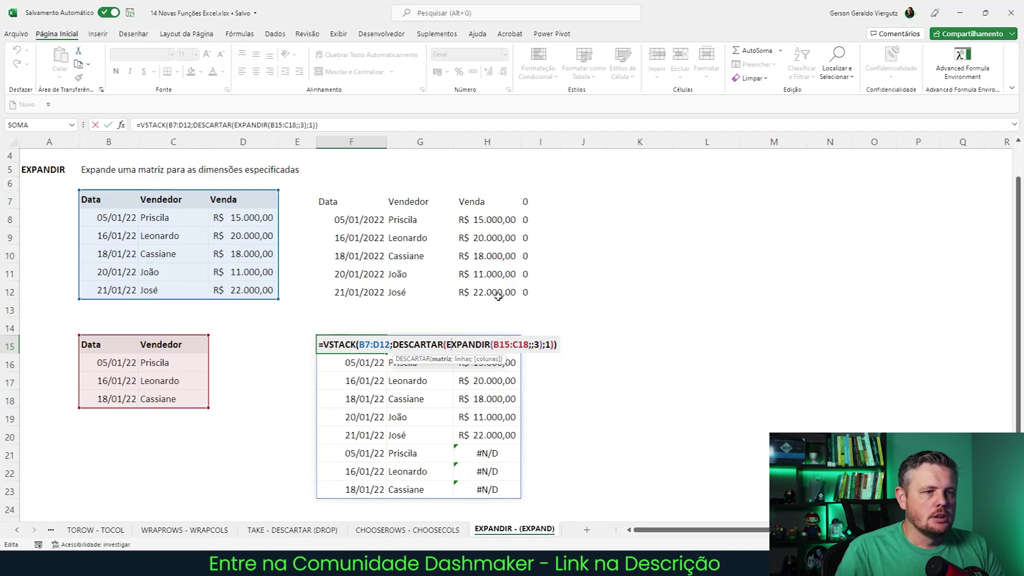
pyautogui.press('Right')
pyautogui.press('Right')
pyautogui.press('Right')
pyautogui.press('Right')
pyautogui.press('Right')
pyautogui.press('Right')
pyautogui.press('Right')
pyautogui.press('Right')
pyautogui.press('Right')
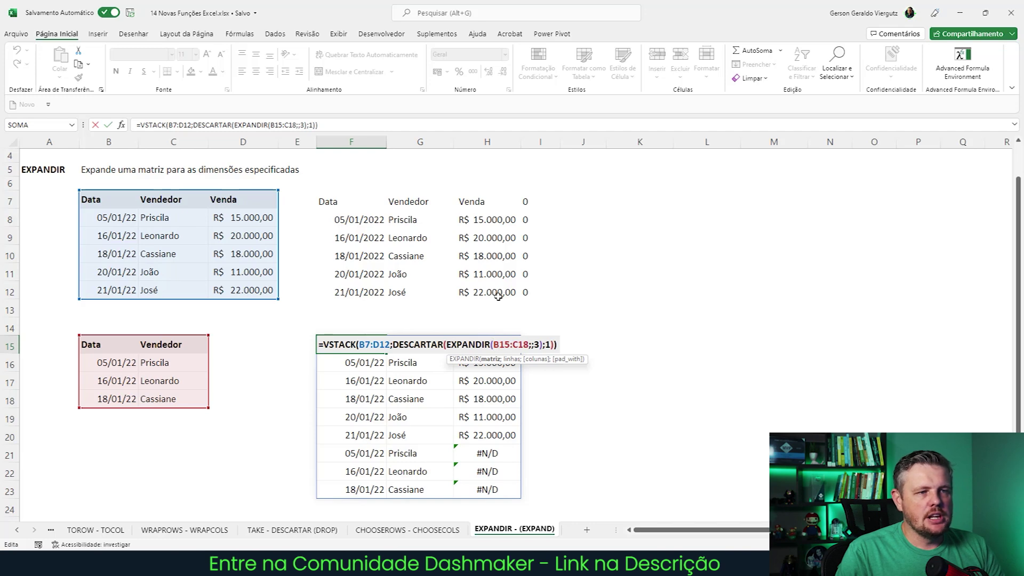
pyautogui.press('Right')
pyautogui.press('Right')
pyautogui.press('Right')
pyautogui.press('Right')
pyautogui.press('Right')
pyautogui.press('Right')
pyautogui.press('Right')
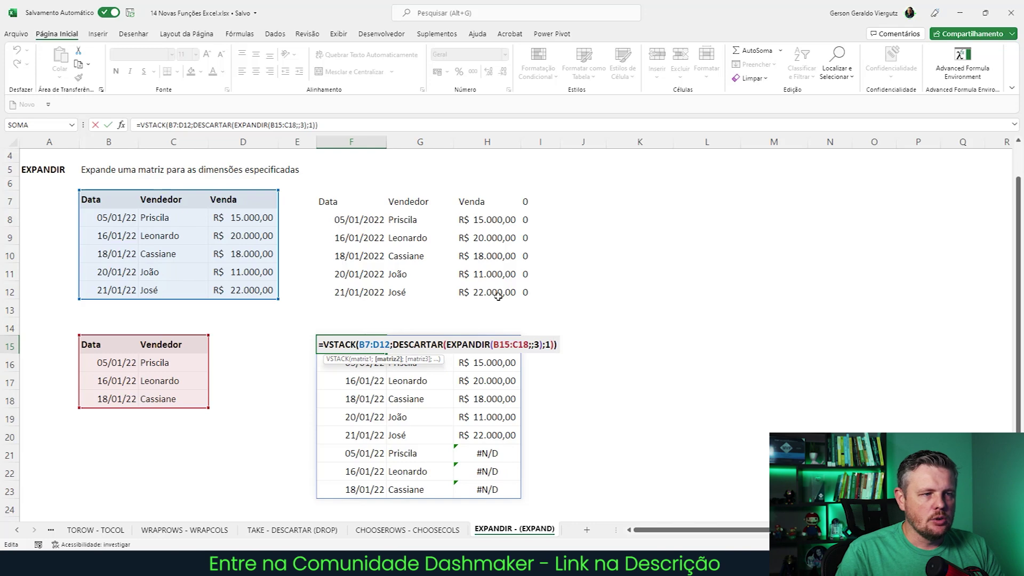
pyautogui.press('Left')
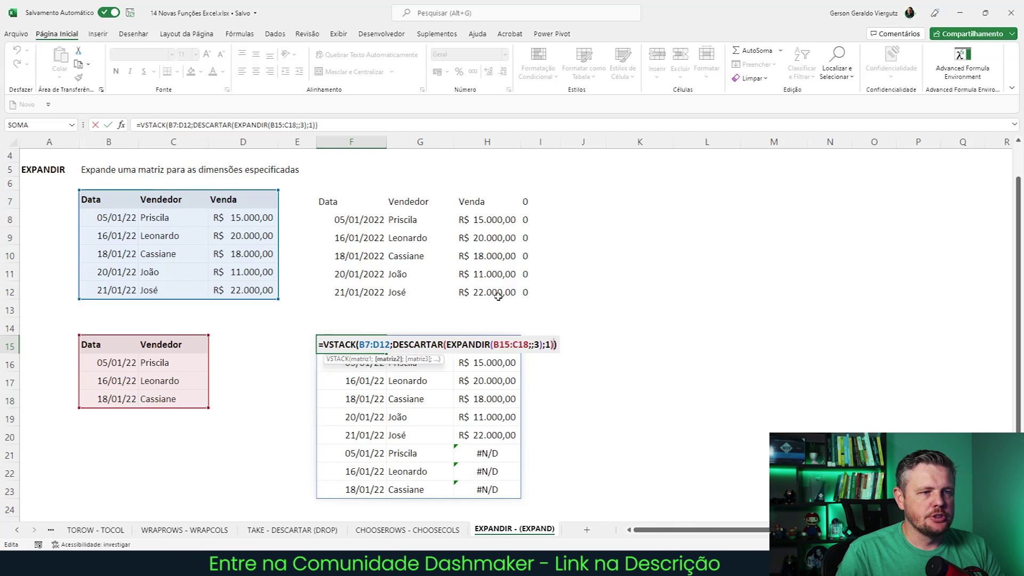
# Add 0 as EXPANDIR's pad_with argument in F15, making the formula =VSTACK(B7:D12;DESCARTAR(EXPANDIR(B15:C18;;3;0);1))
pyautogui.press('Right')
pyautogui.write(';')
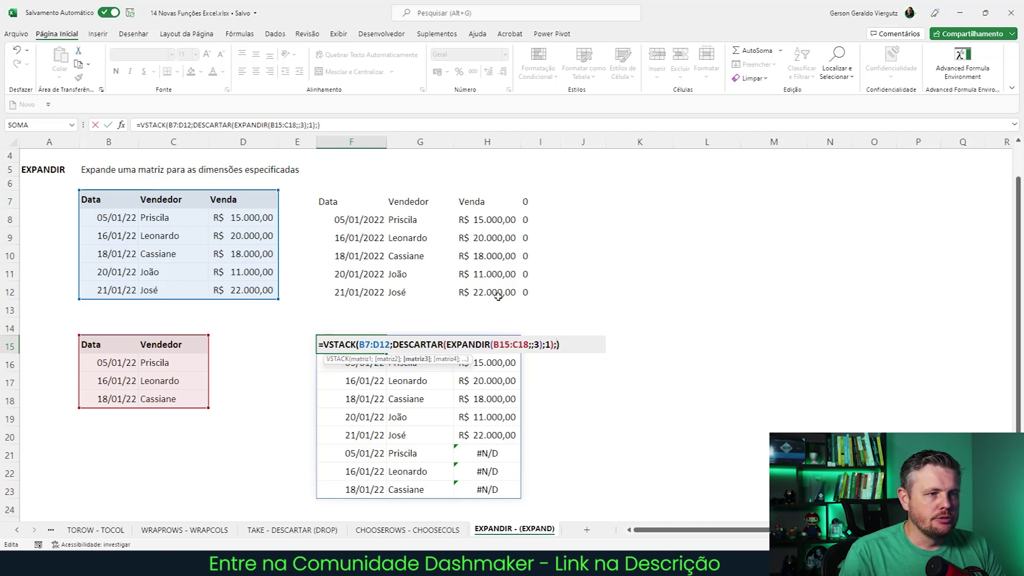
pyautogui.press('BackSpace')
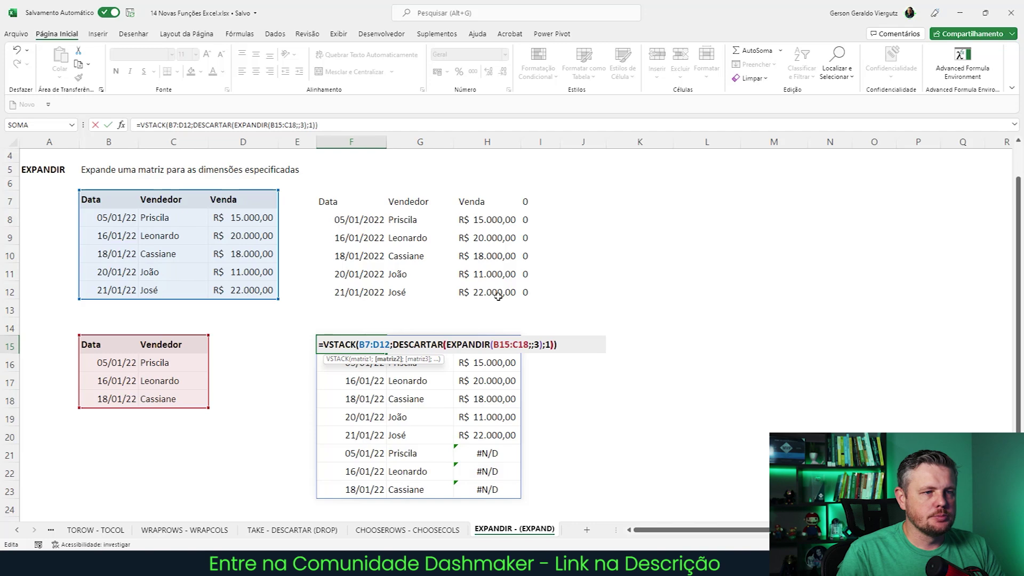
pyautogui.press('Left')
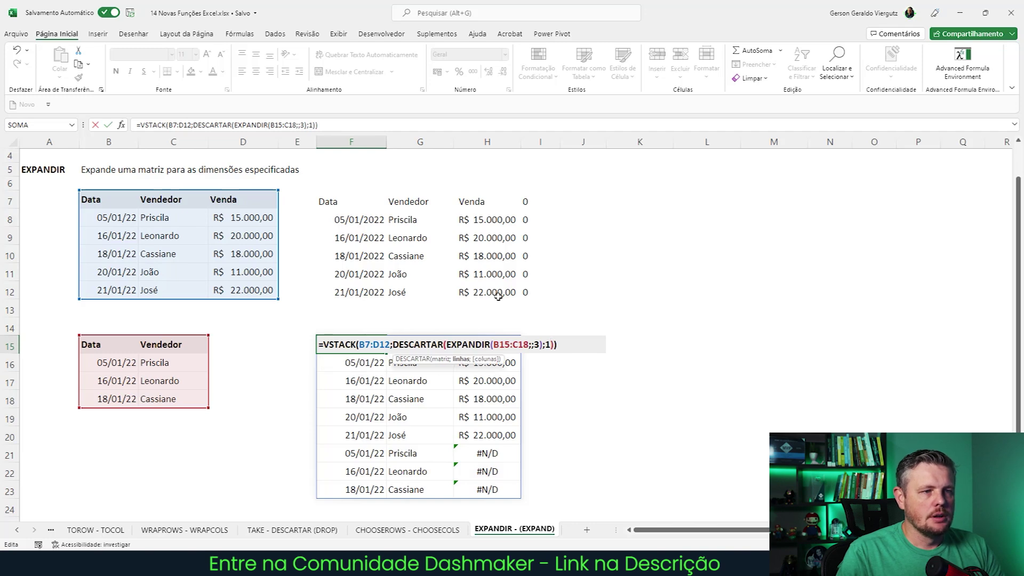
pyautogui.press('Left')
pyautogui.press('Left')
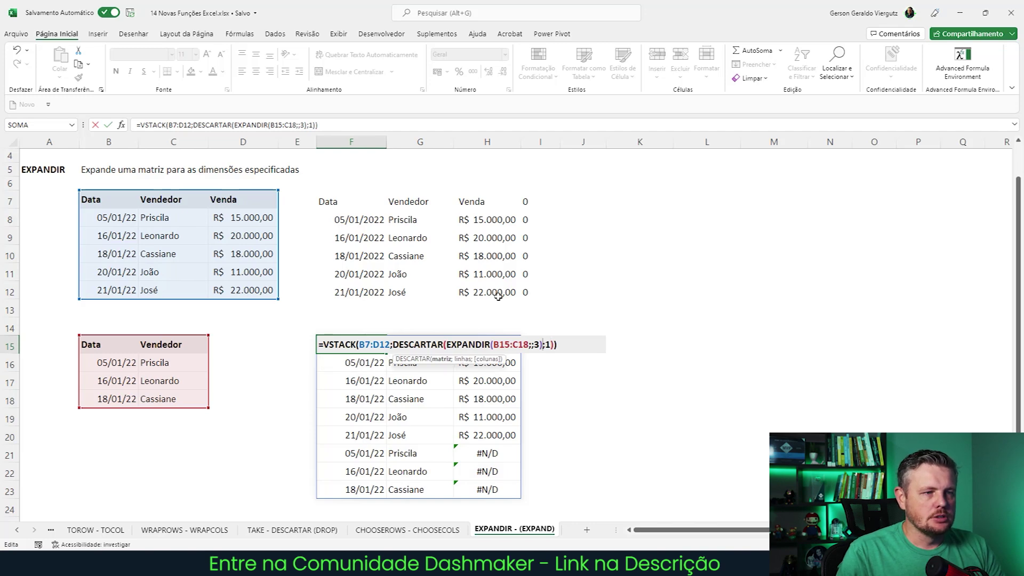
pyautogui.press('Left')
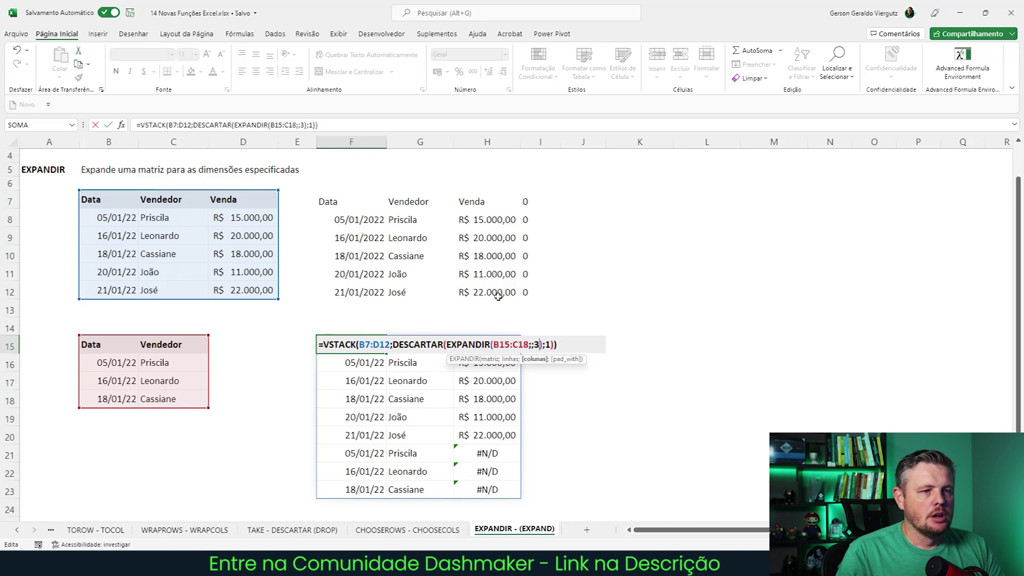
pyautogui.write(';')
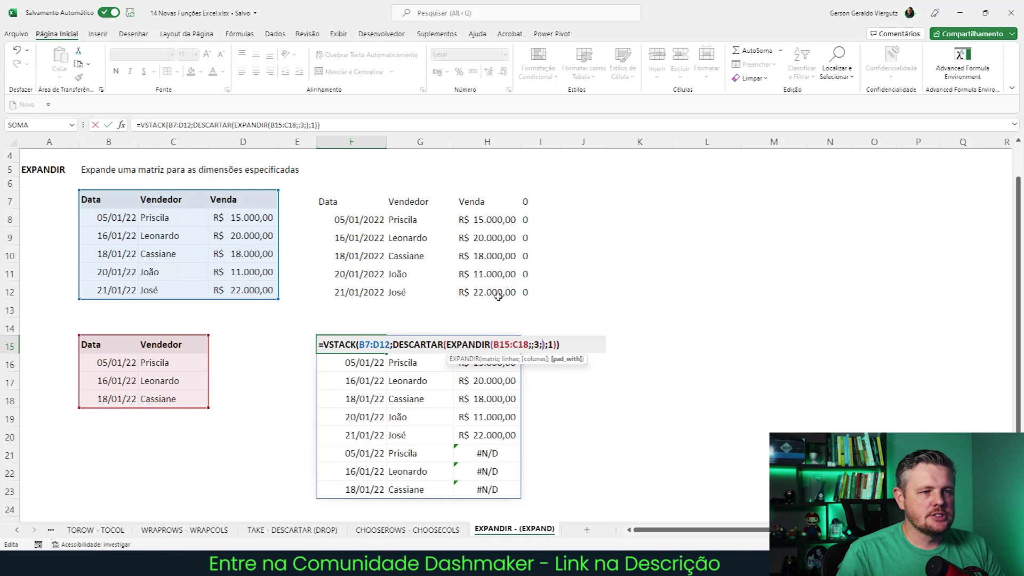
pyautogui.write('0')
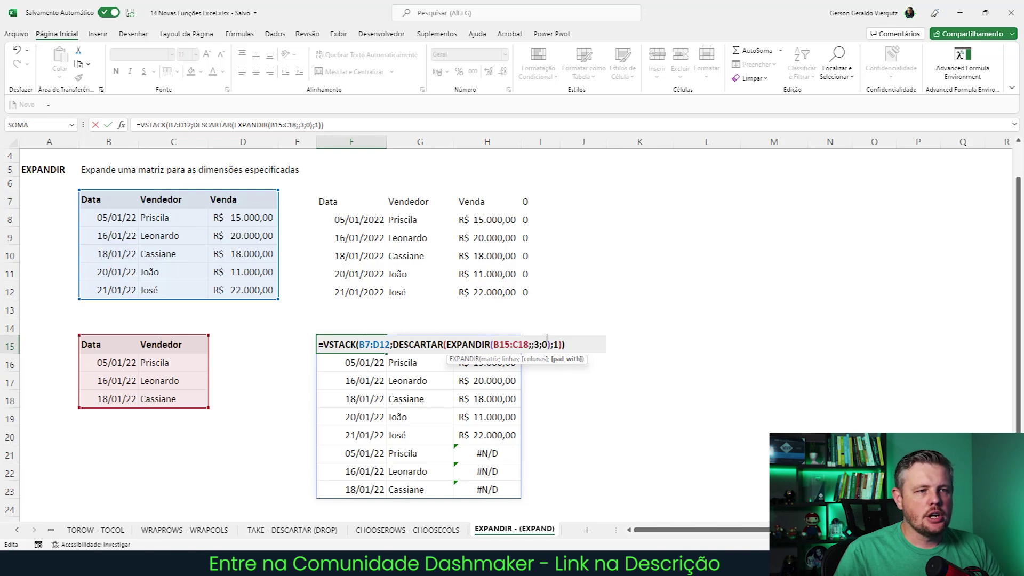
pyautogui.click(588, 343)
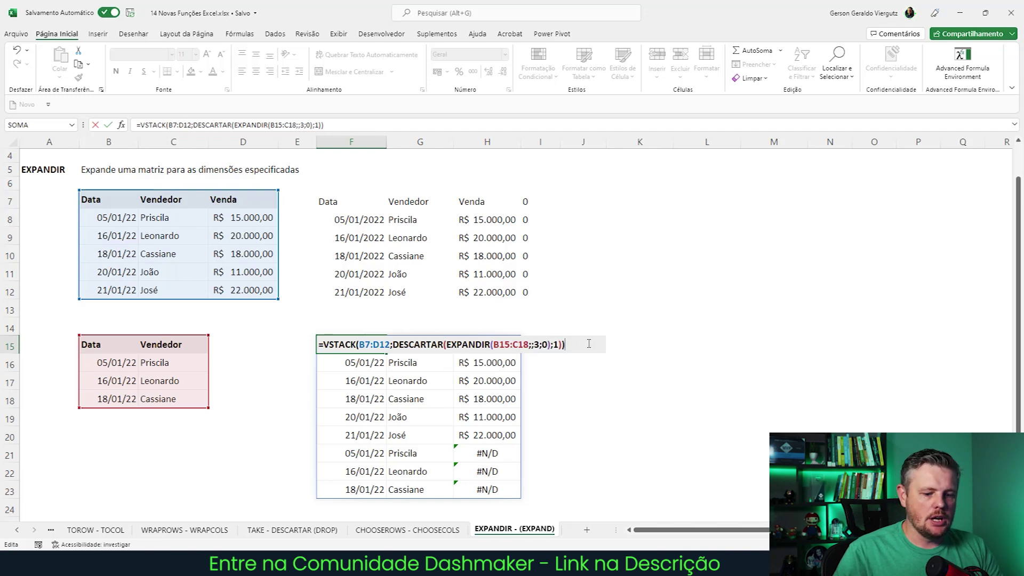
pyautogui.press('Return')
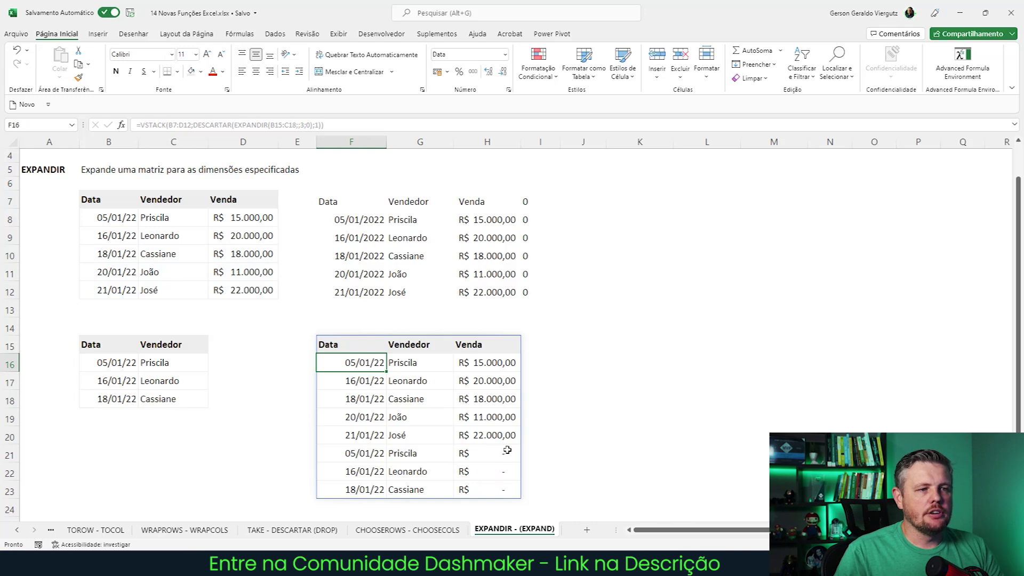
# Examine the padded Venda cells H21:H23 in the stacked result and the two-column source table B15:C18
pyautogui.moveTo(504, 452); pyautogui.dragTo(504, 490)
pyautogui.click(582, 471)
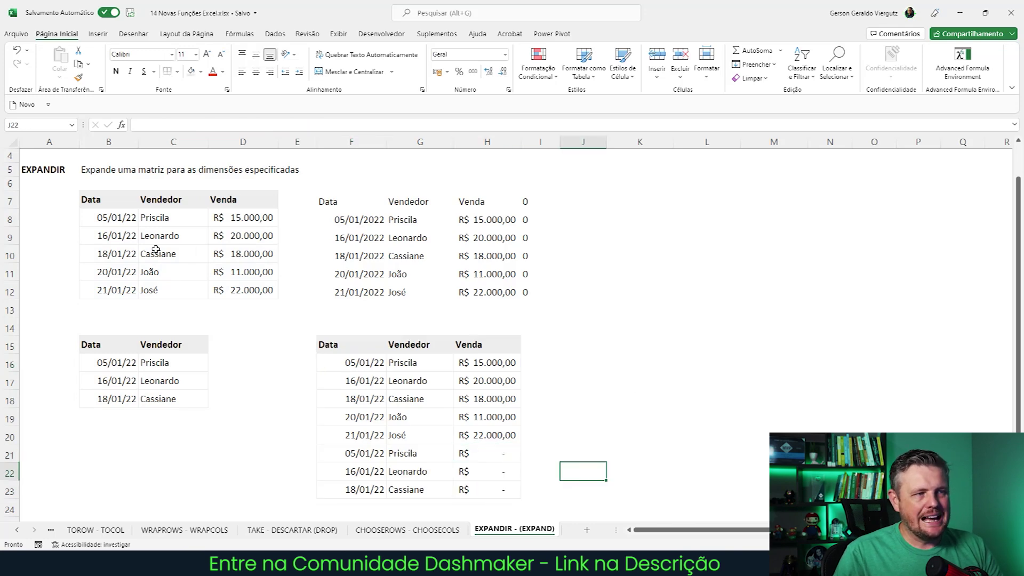
pyautogui.scroll(1, 640, 306)
pyautogui.scroll(-3, 641, 305)
pyautogui.scroll(3, 641, 305)
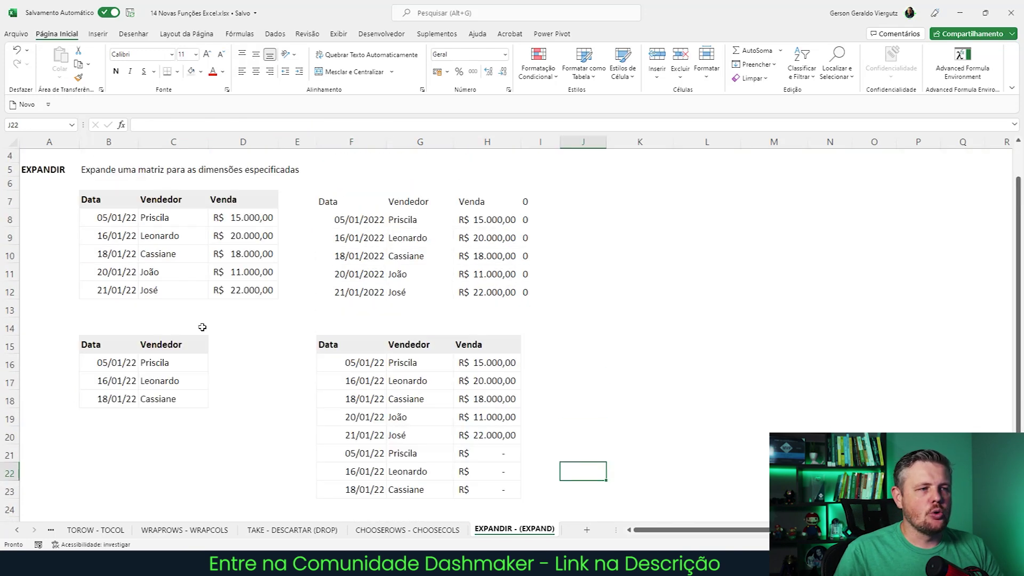
pyautogui.click(349, 344)
pyautogui.moveTo(118, 343); pyautogui.dragTo(158, 392)
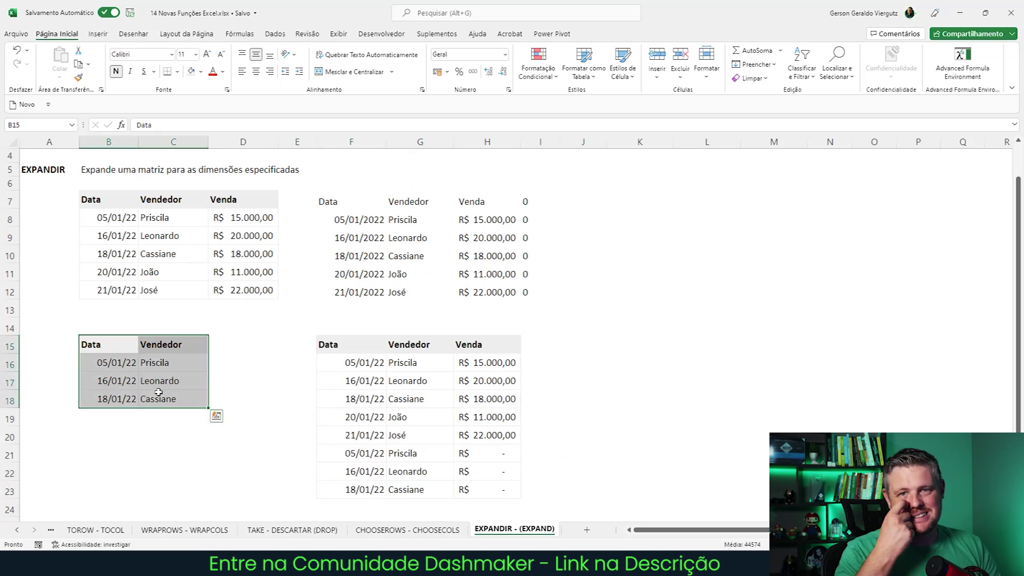